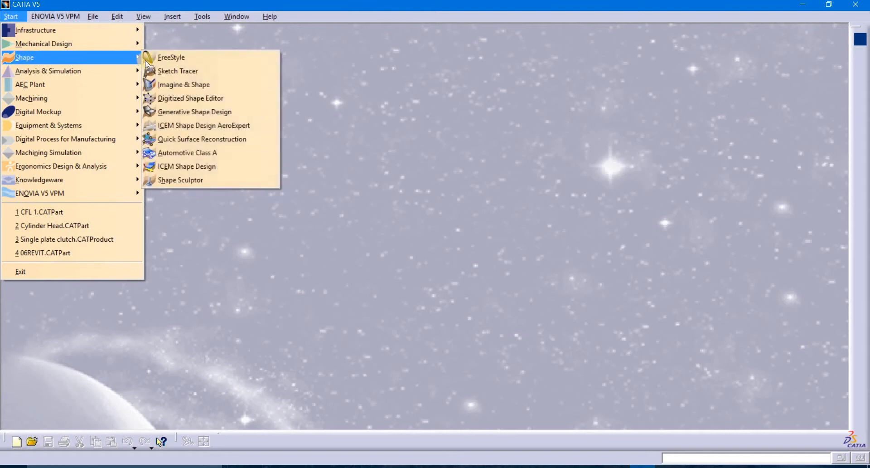
Start a Generative Shape Design part named CFL BULB and create a coordinate point at the origin (0, 0, 0)
click(186, 110)
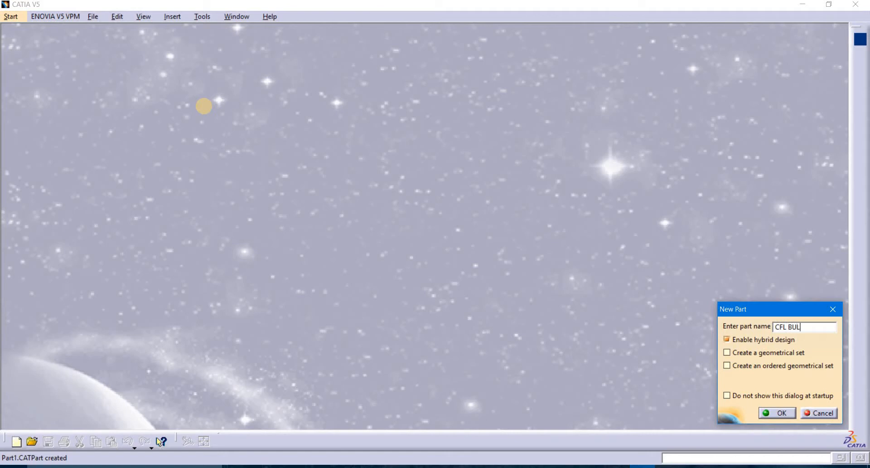
text(CFL BULB)
key(Return)
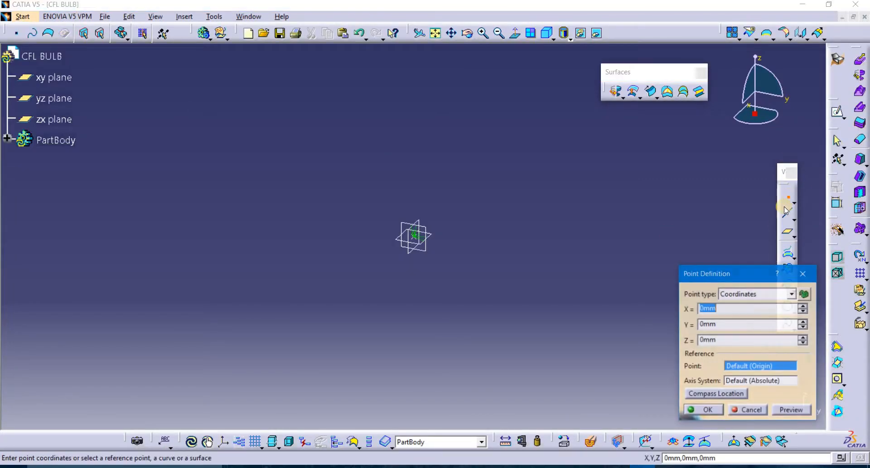
click(710, 408)
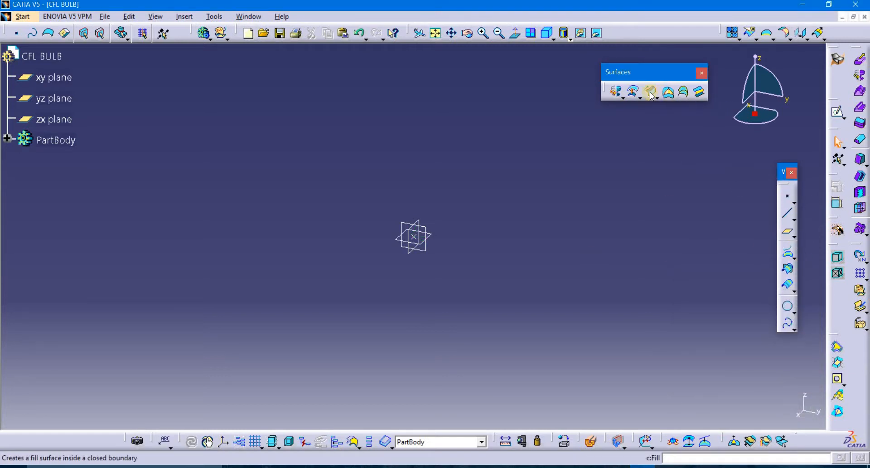
Create a cylinder surface centred on the origin point along the Z component, radius 16 mm and Length 1 10 mm, with no extent below the point
click(622, 96)
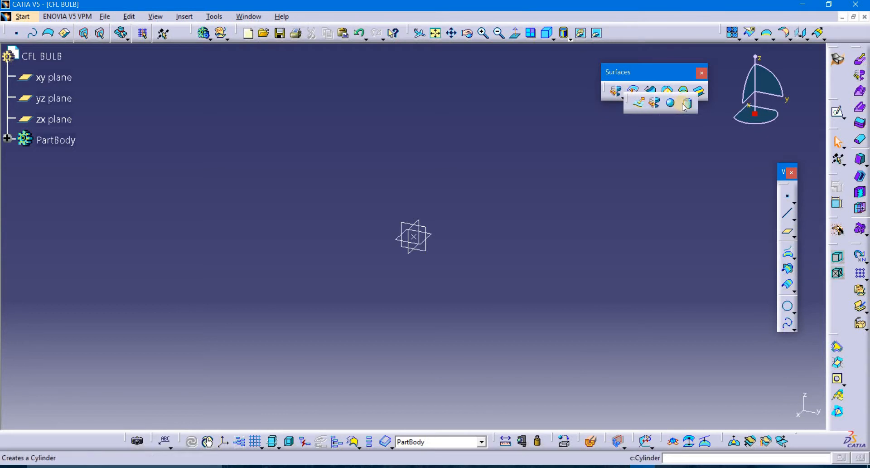
click(689, 104)
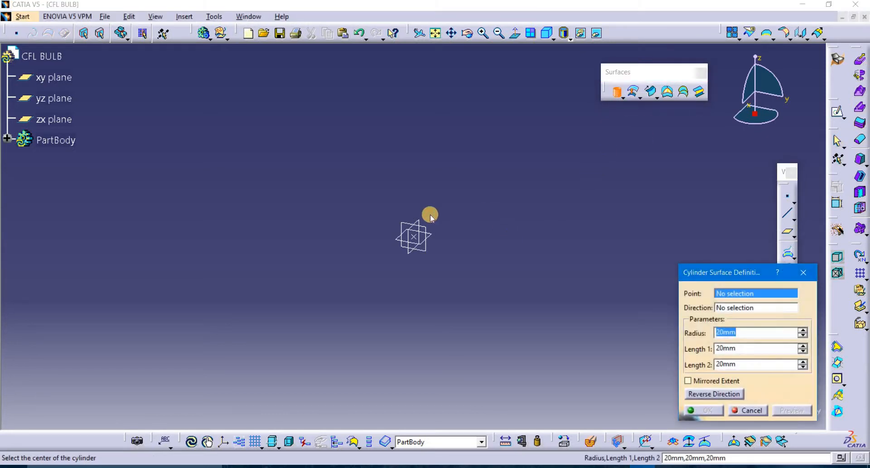
click(419, 240)
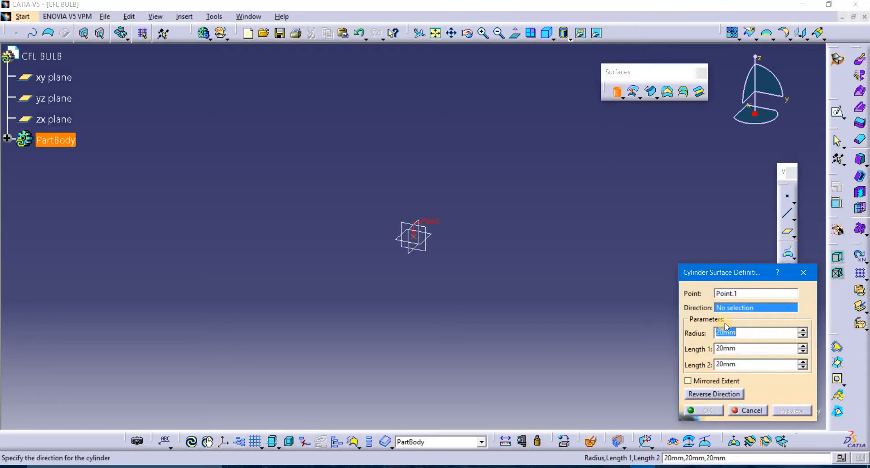
right_click(736, 306)
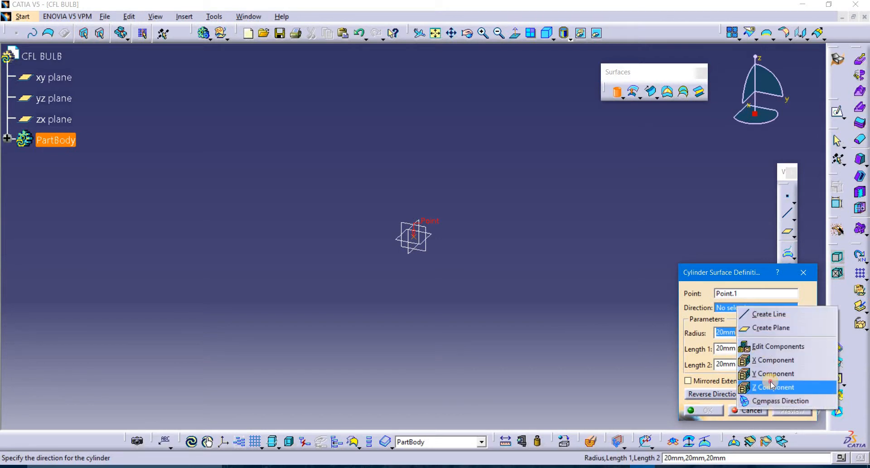
click(768, 386)
click(742, 335)
text(1)
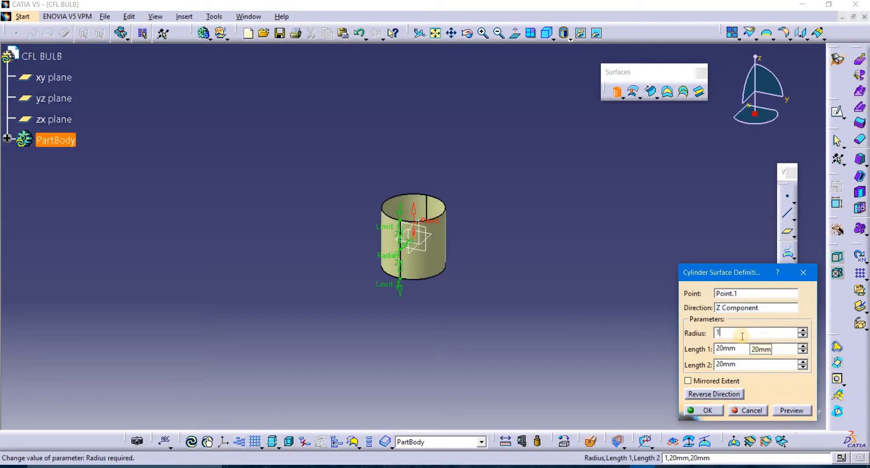
text(6)
click(710, 349)
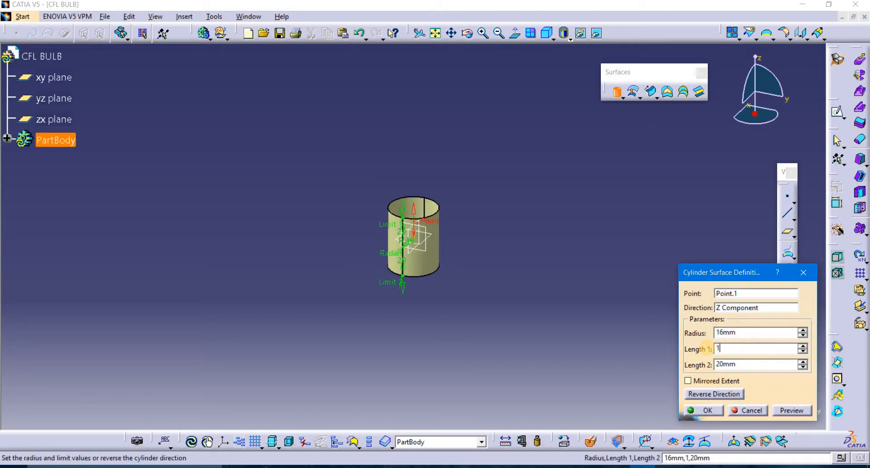
text(10)
click(710, 364)
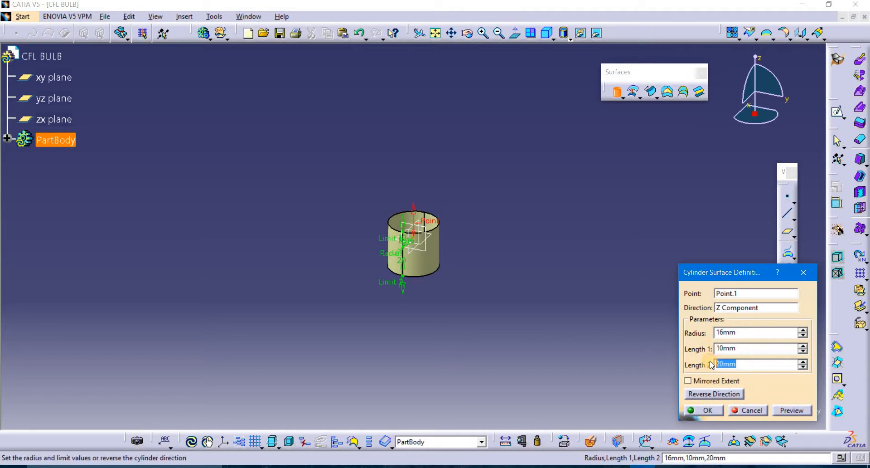
click(708, 410)
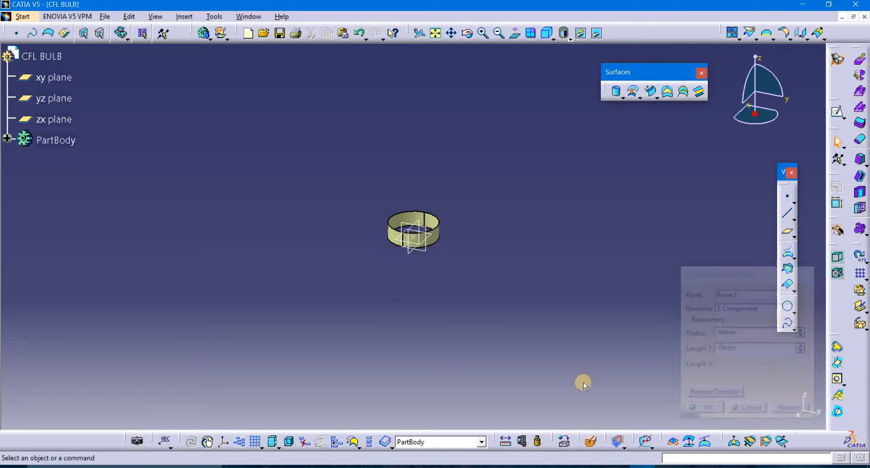
Close the cylinder's open upper end with a Fill surface bounded by its upper edge
click(667, 92)
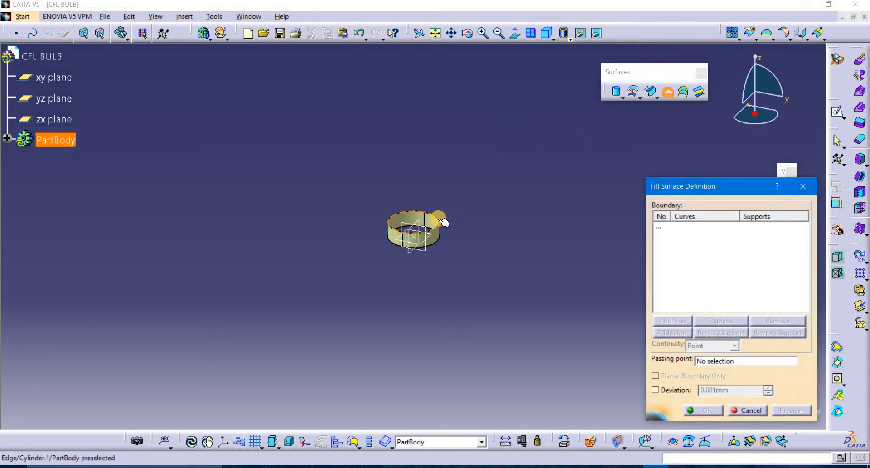
click(443, 216)
middle_drag(448, 255, 329, 201)
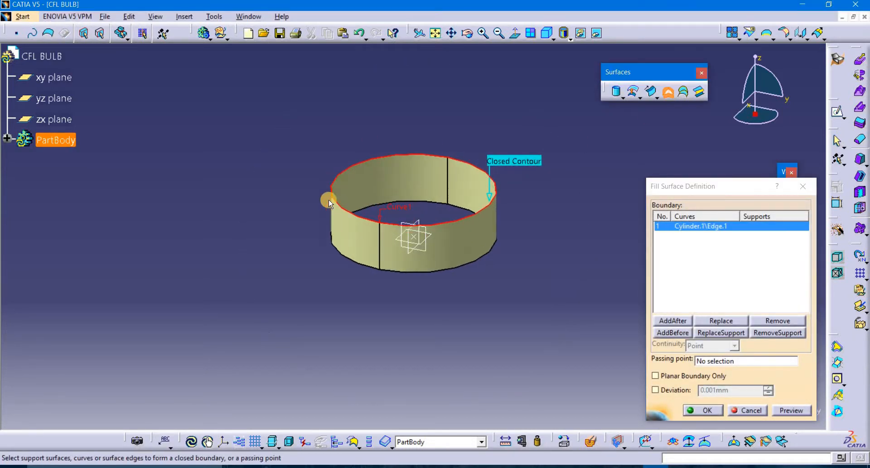
click(707, 410)
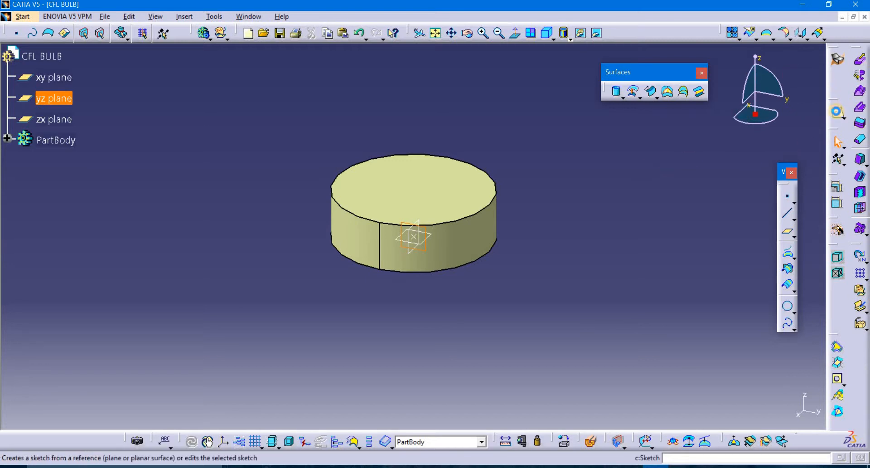
Open a sketch on the yz plane and project the cylinder's upper and lower edges into it
click(837, 111)
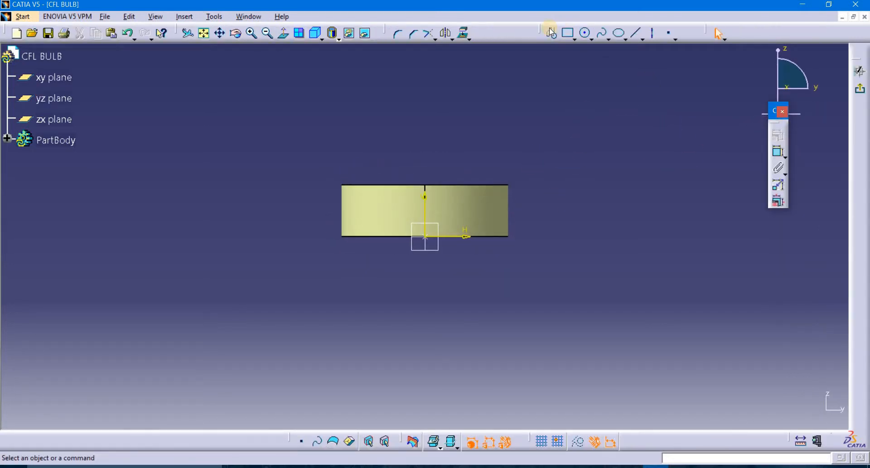
click(464, 33)
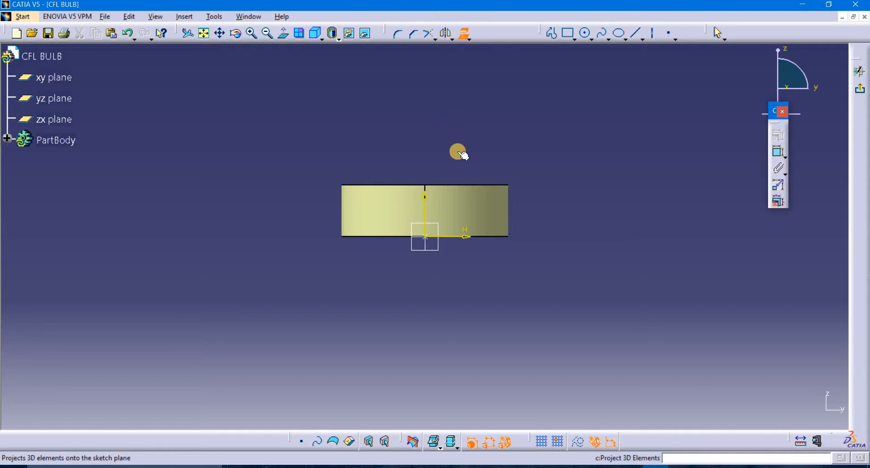
click(471, 184)
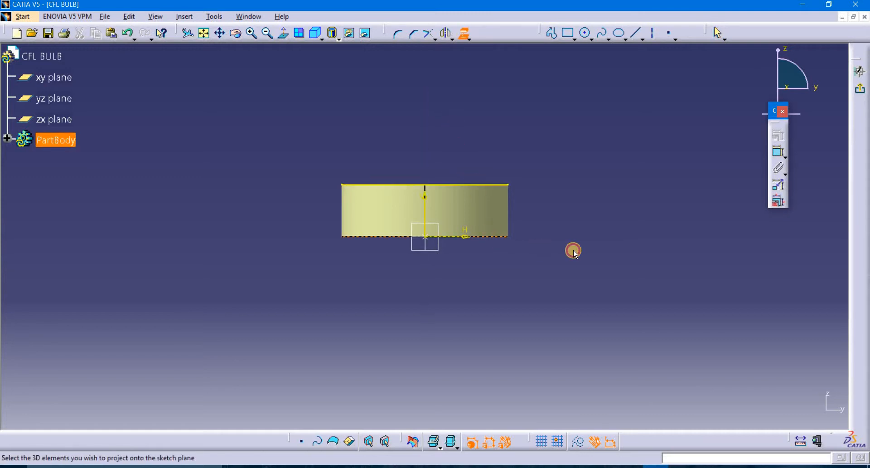
click(575, 253)
click(471, 14)
click(465, 34)
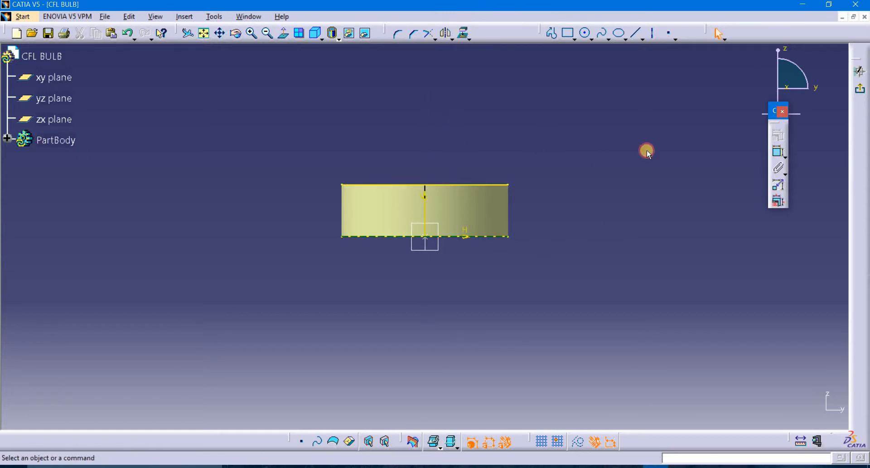
Sketch a profile down from the lower edge's right end: a vertical line, two tangent arcs forming an S-curve, and a short vertical line
click(551, 33)
click(511, 238)
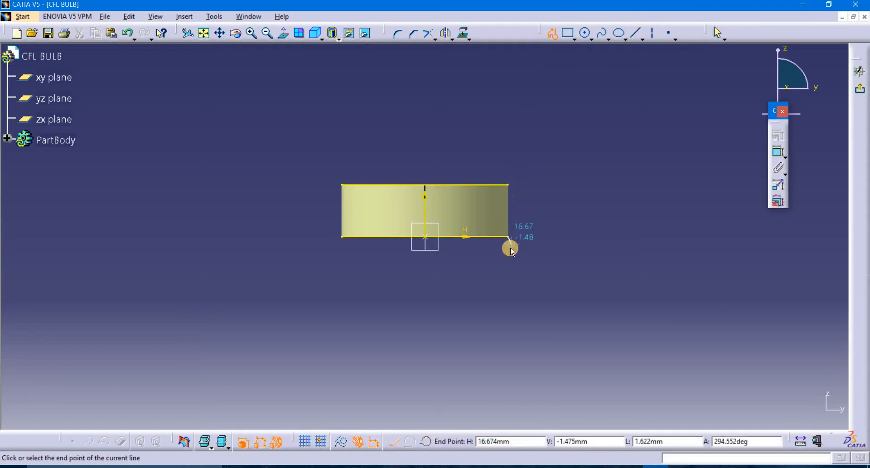
click(409, 442)
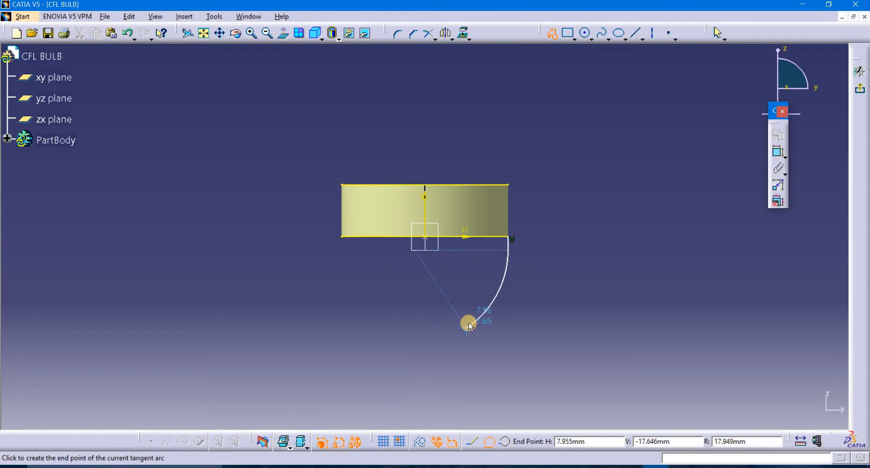
click(468, 320)
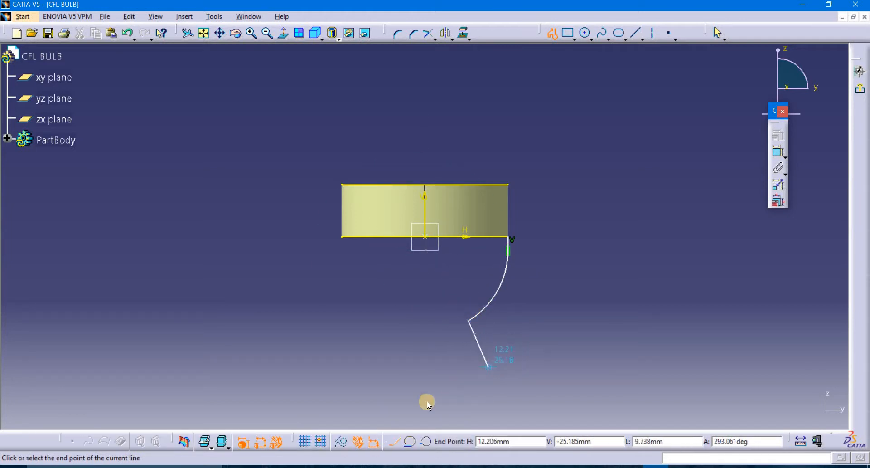
click(410, 442)
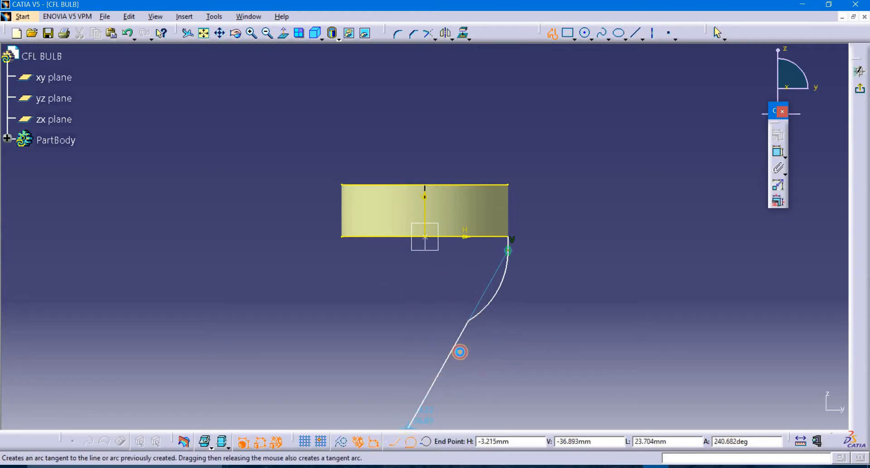
click(496, 374)
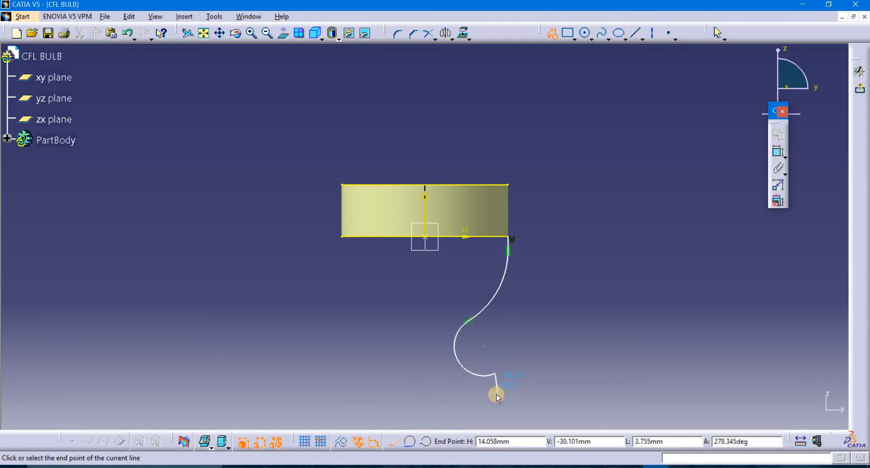
click(496, 394)
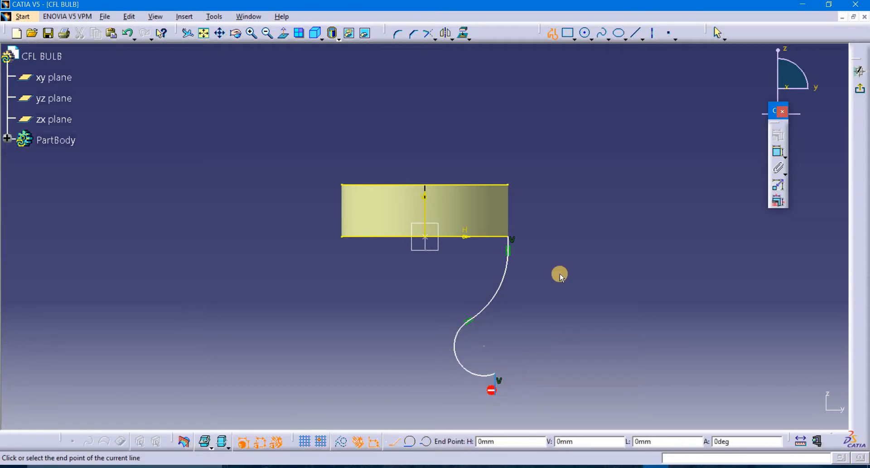
click(552, 34)
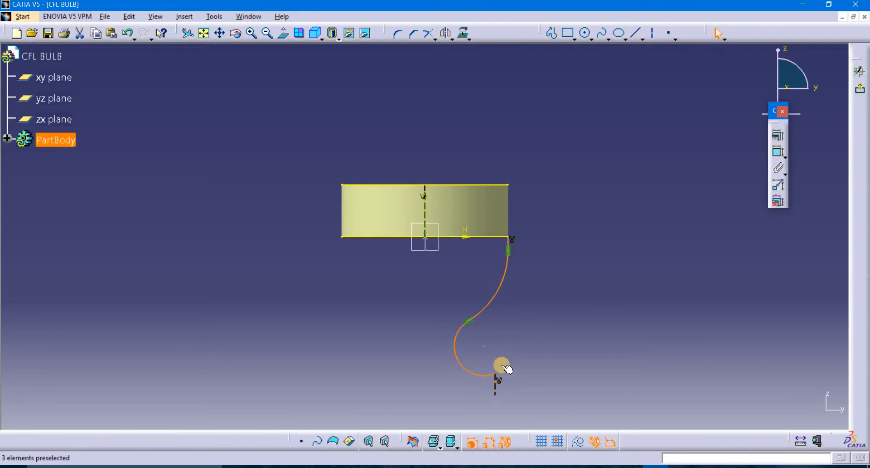
Move the junction of the lower arc and the short vertical end line inward toward the bulb's axis
click(496, 380)
drag(496, 375, 468, 385)
click(630, 213)
Apply a tangency constraint between the lower arc and the short vertical end line
click(779, 152)
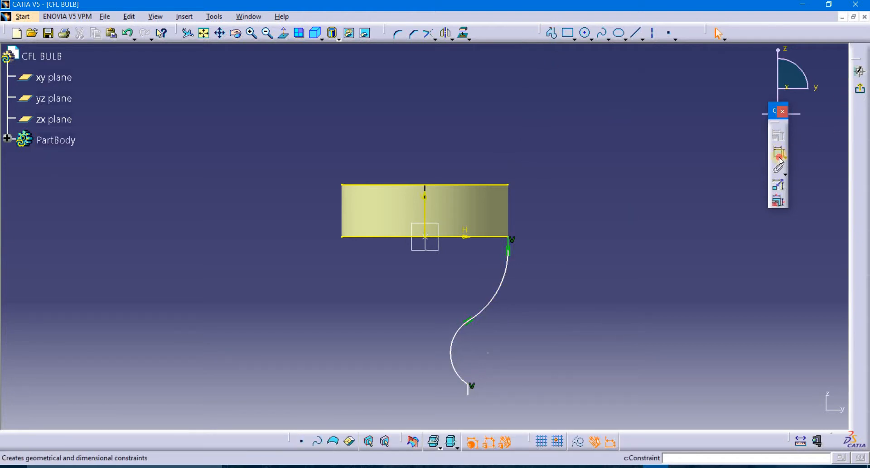
click(468, 386)
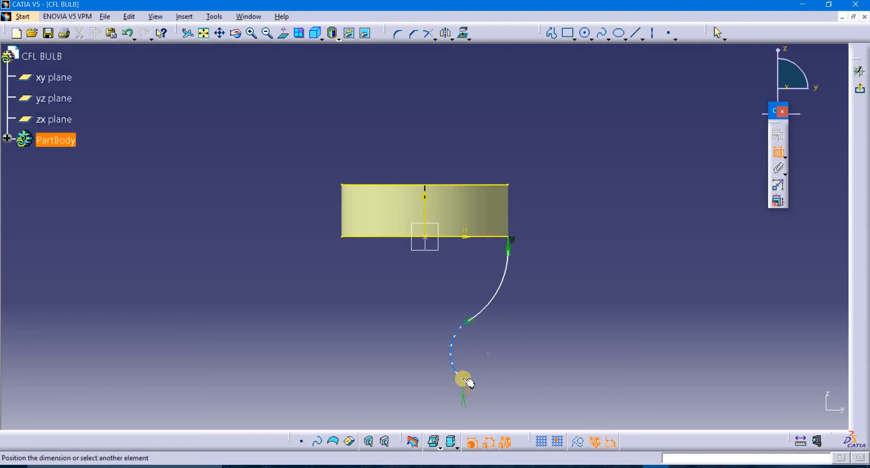
right_click(560, 357)
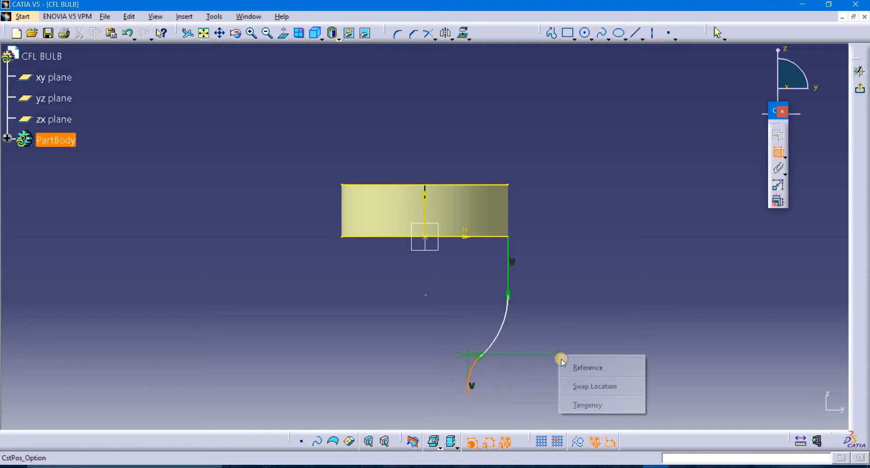
click(589, 404)
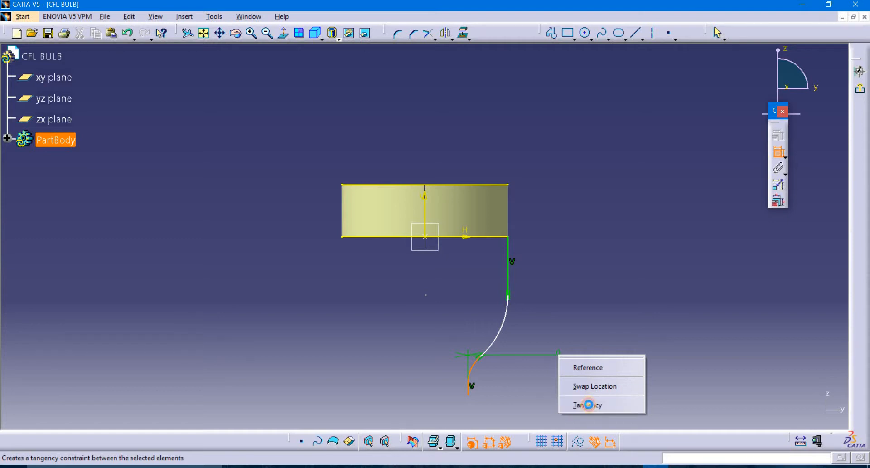
Dimension the length of the profile's upper vertical line and the radii of both arcs
middle_drag(519, 273, 527, 75)
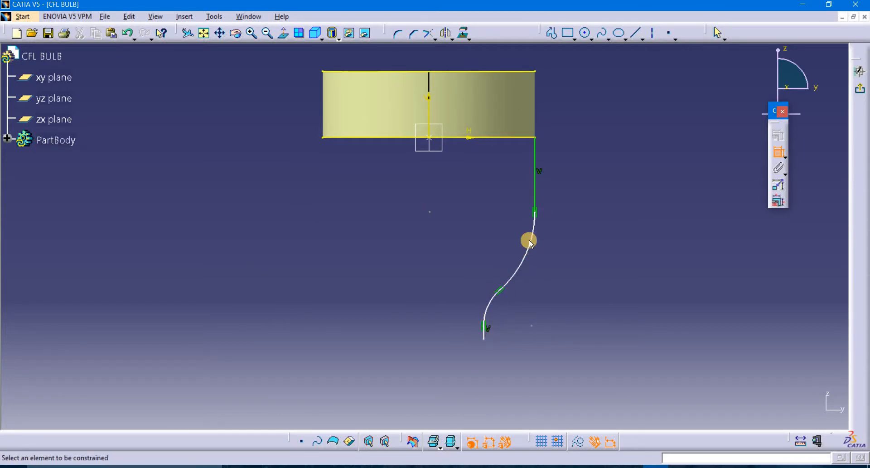
click(536, 193)
click(602, 191)
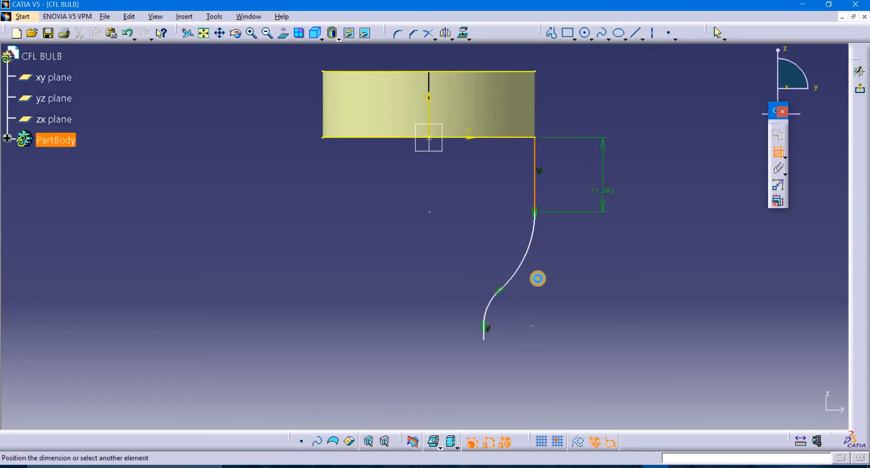
click(524, 258)
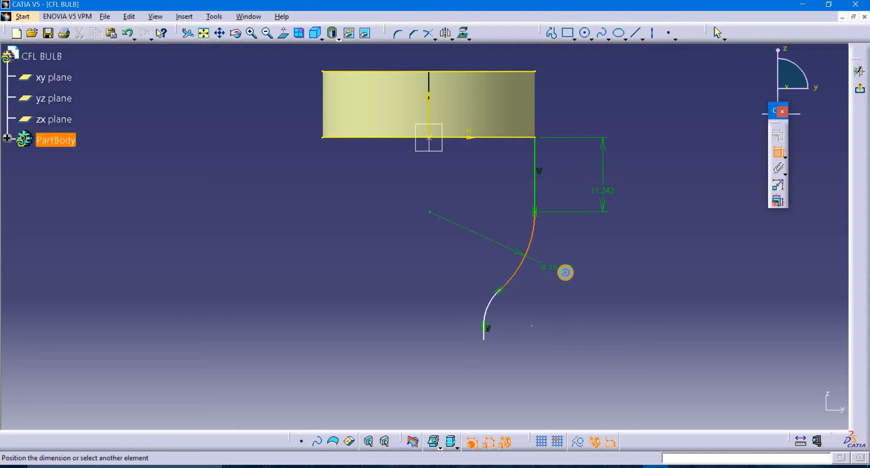
click(564, 271)
click(482, 314)
click(473, 330)
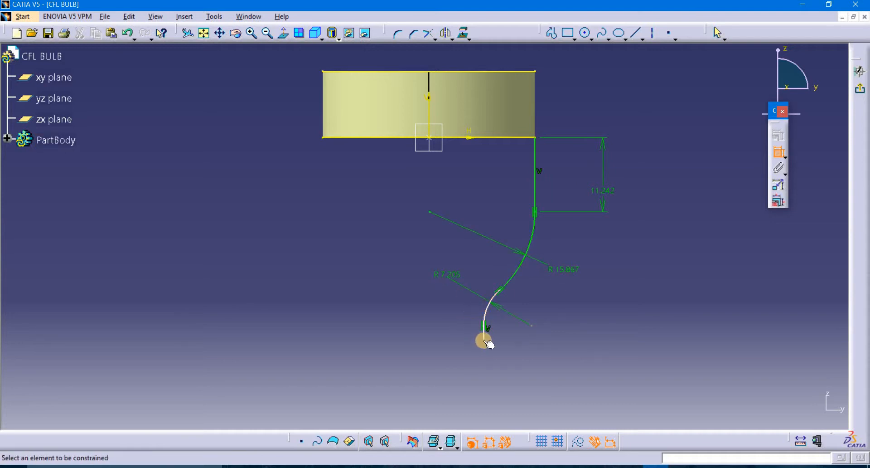
Dimension the overall height from the cylinder's upper edge to the profile's lower end, and the lower line's distance from the vertical axis
click(484, 340)
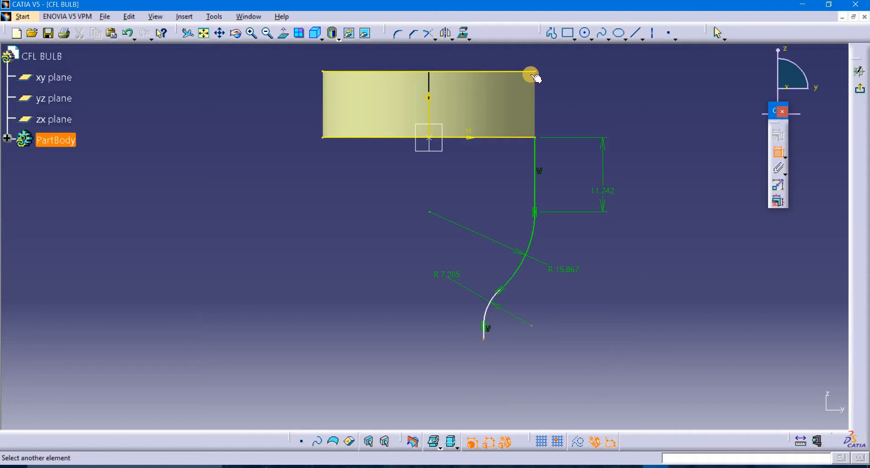
click(530, 73)
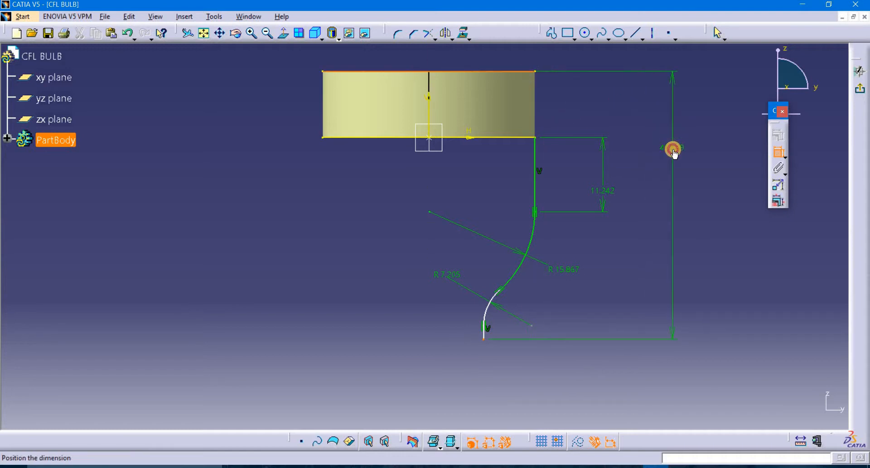
click(674, 151)
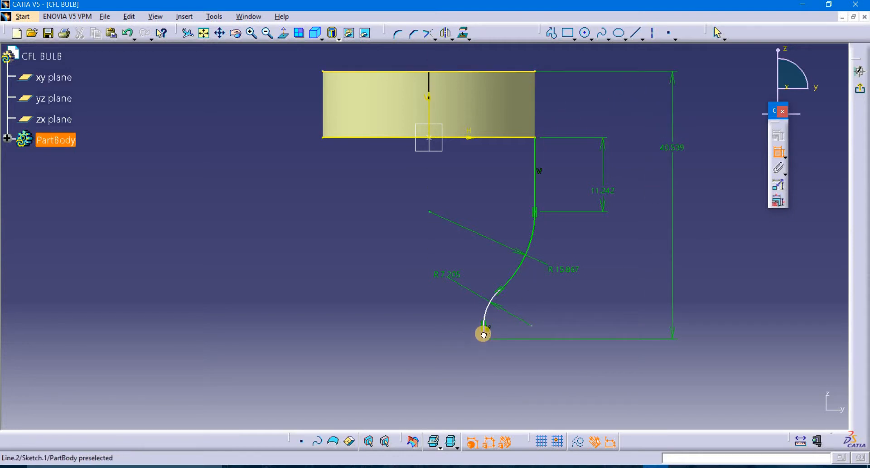
click(484, 336)
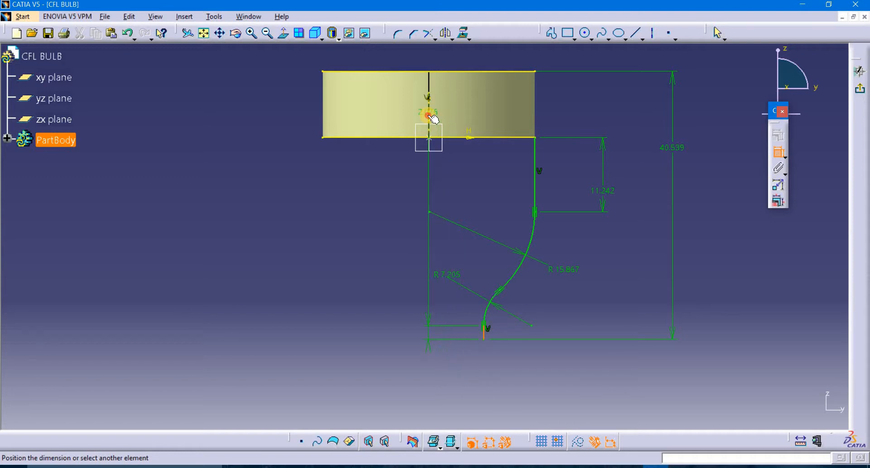
click(429, 116)
click(445, 366)
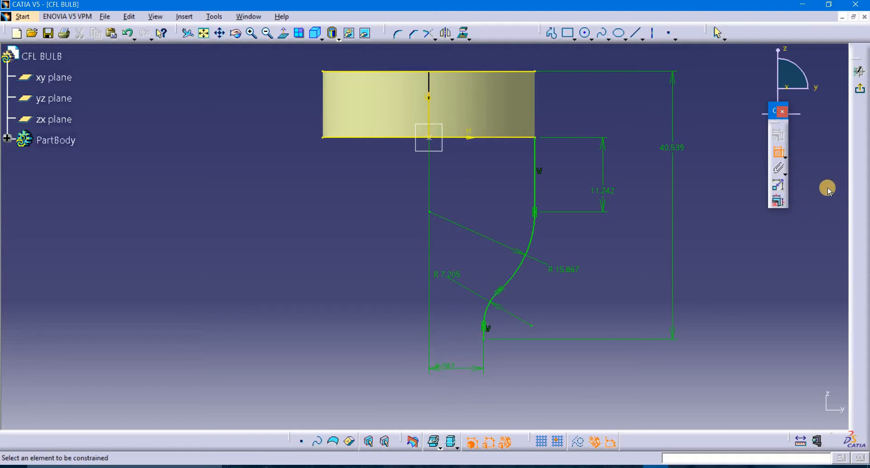
click(778, 152)
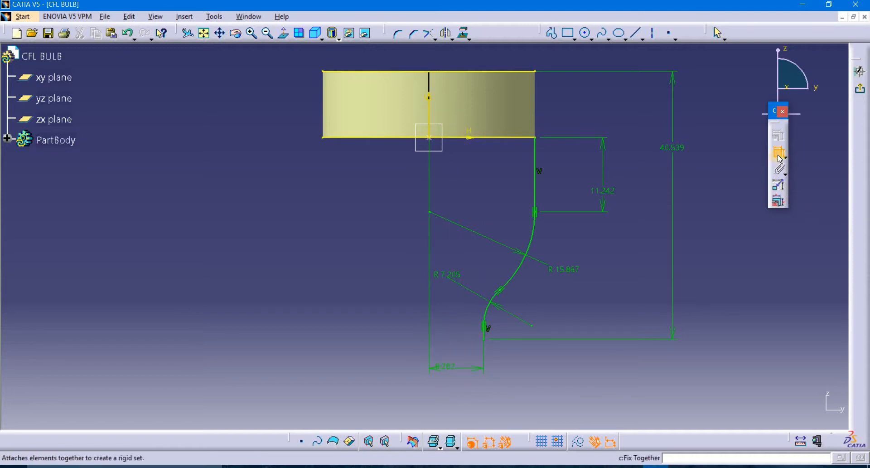
Reduce the length dimension of the profile's upper vertical line to a very short segment
double_click(678, 147)
click(833, 353)
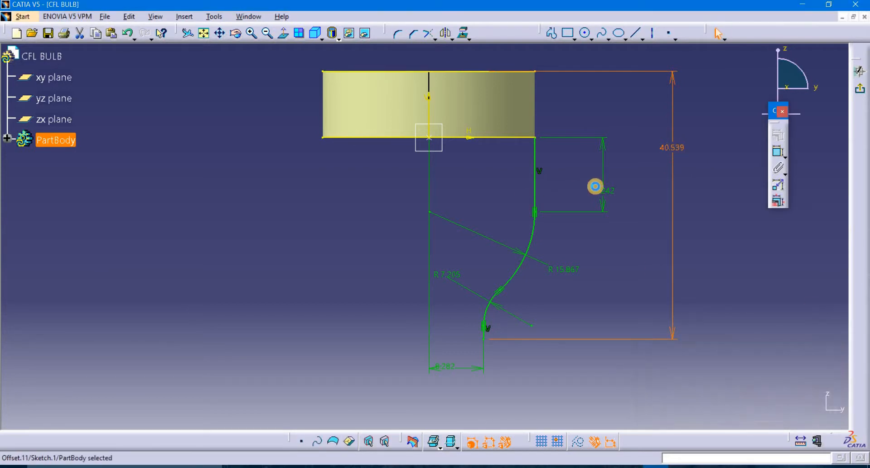
double_click(598, 188)
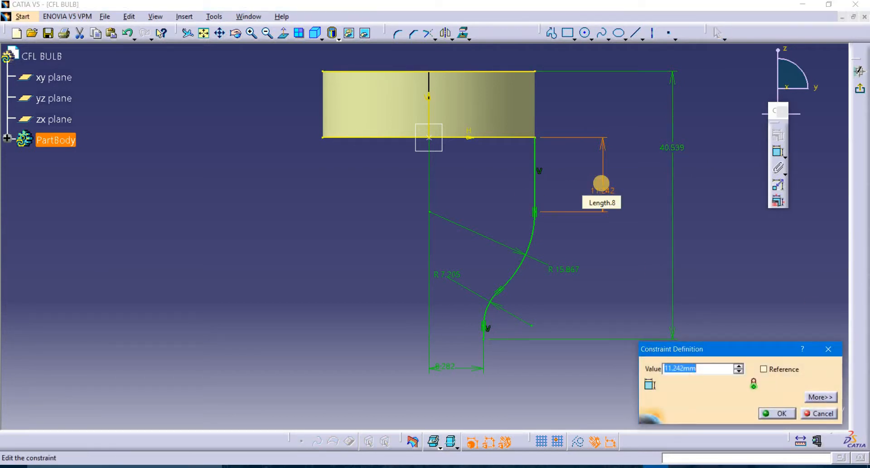
key(Return)
Set the upper arc's radius to 15 mm and the lower arc's radius to 10 mm
double_click(568, 199)
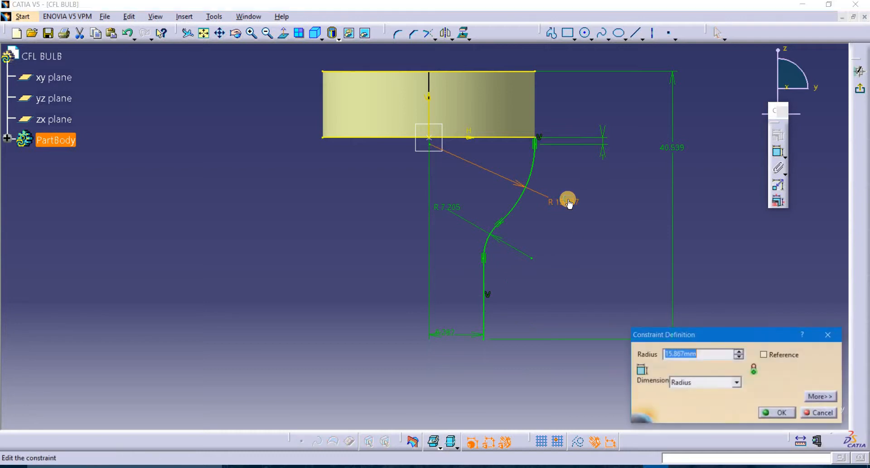
text(15)
key(Return)
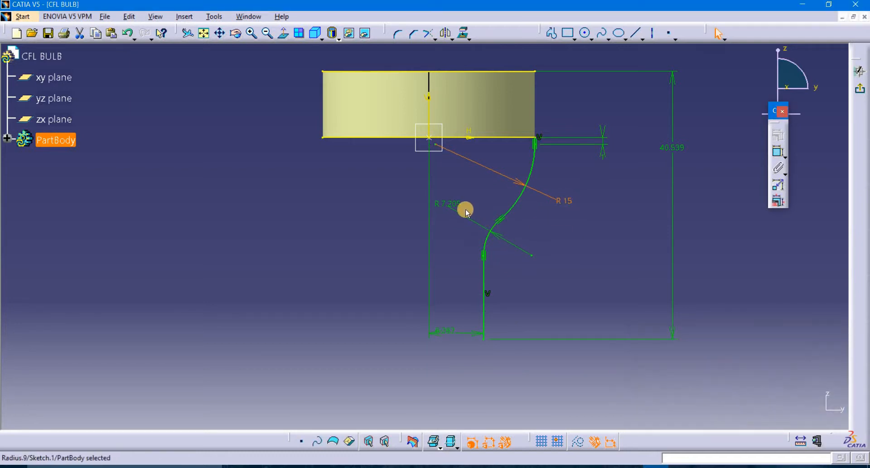
double_click(455, 207)
text(1)
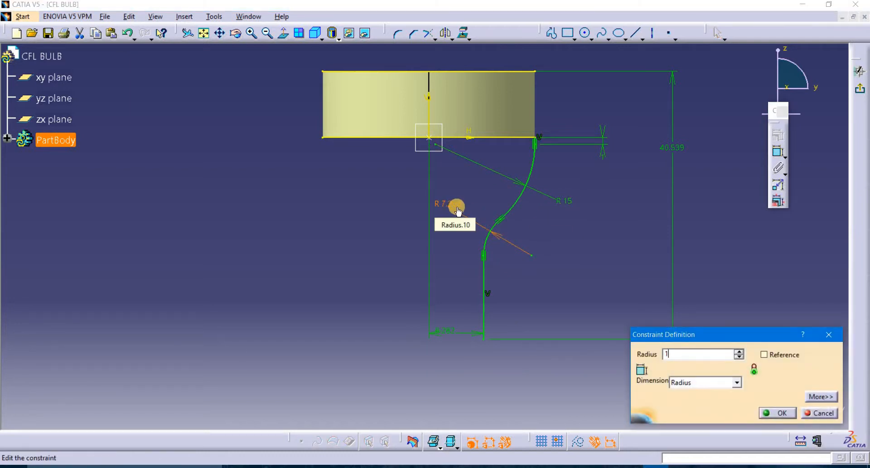
text(0mm)
key(Return)
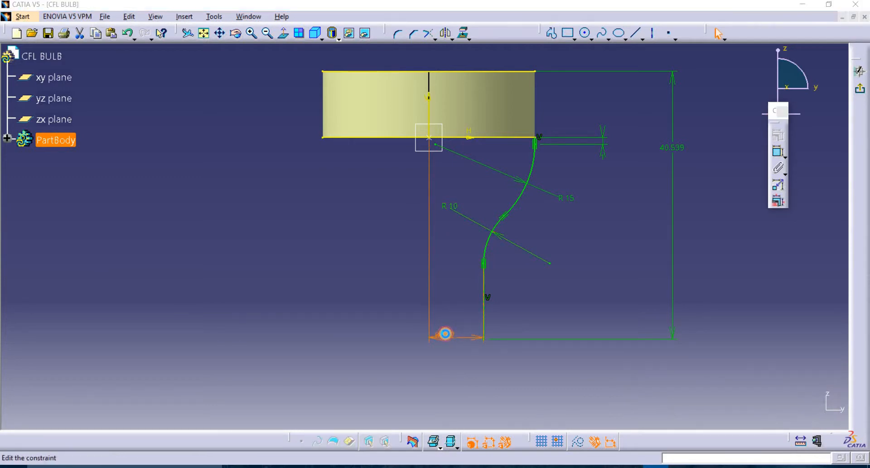
Set the lower line's distance from the axis to 10 mm and the overall height to 30 mm
double_click(445, 334)
key(Return)
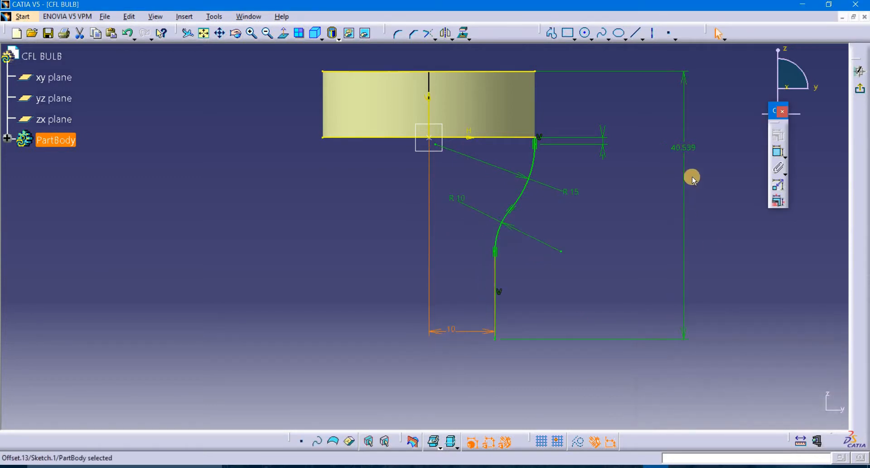
double_click(683, 147)
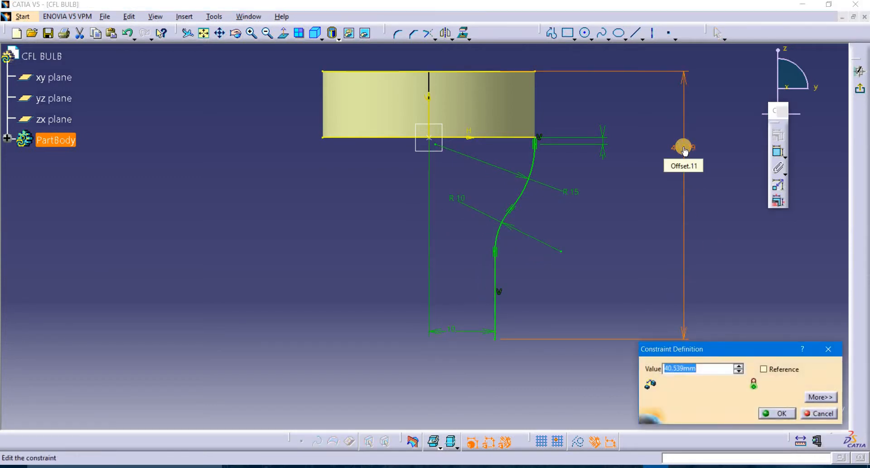
text(3)
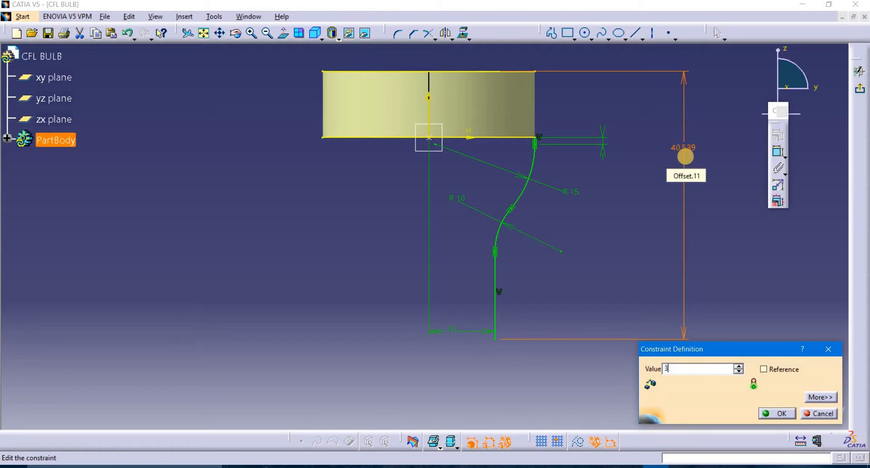
text(0mm)
key(Return)
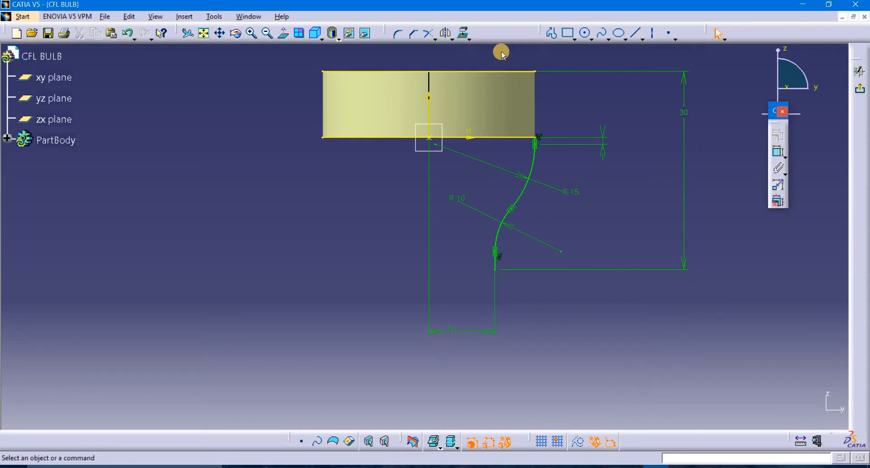
Convert the two projected cylinder edges to construction elements and exit the profile sketch
click(458, 72)
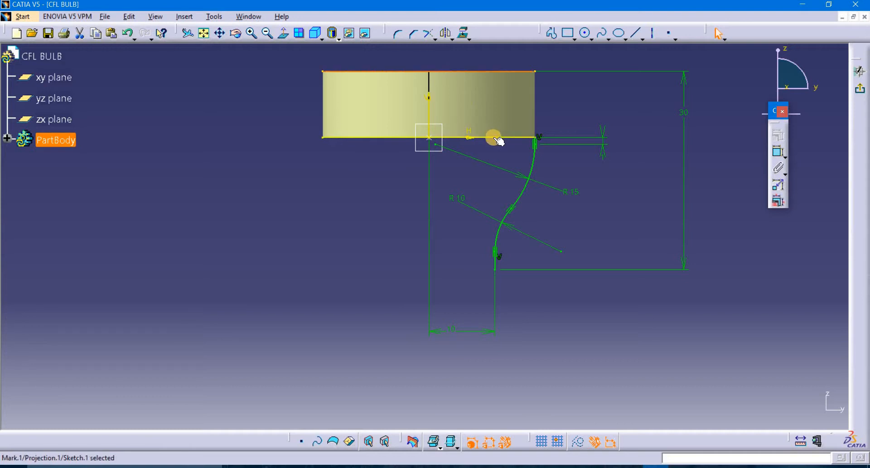
ctrl+click(493, 137)
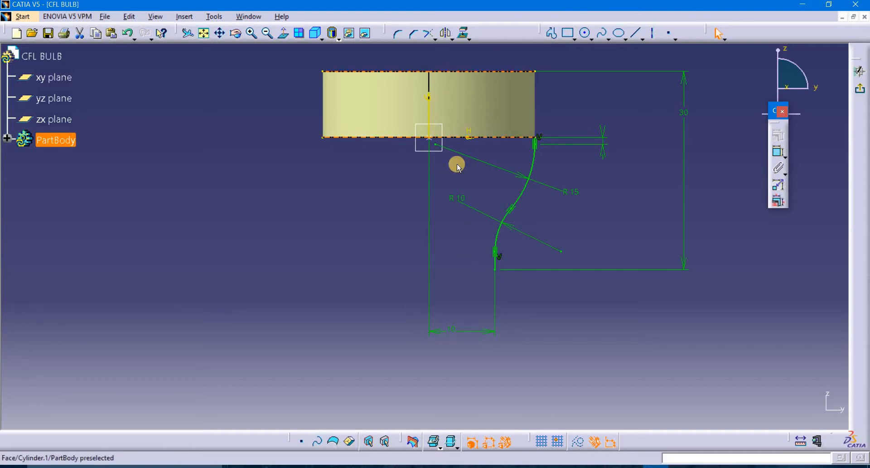
click(579, 442)
click(639, 358)
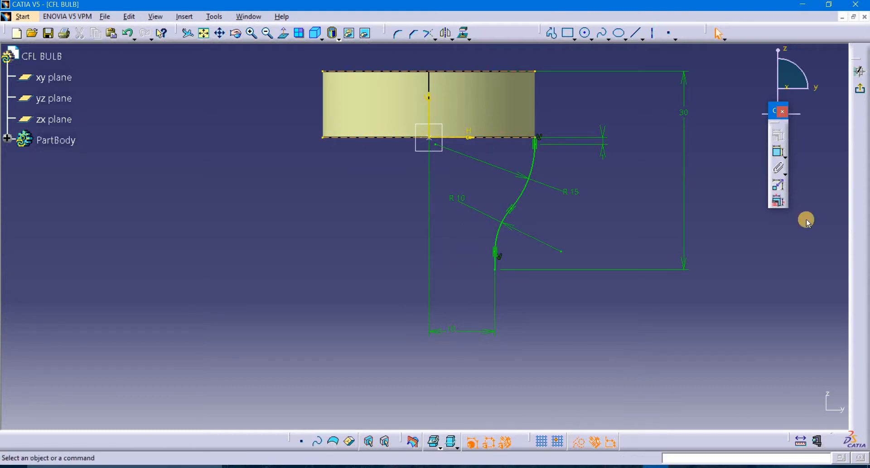
click(859, 90)
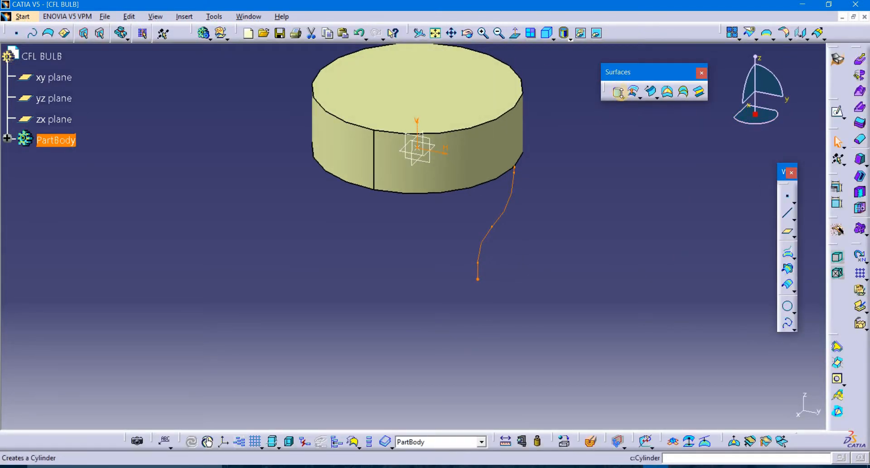
Revolve the profile sketch 360 degrees about the Z axis as a surface
click(623, 97)
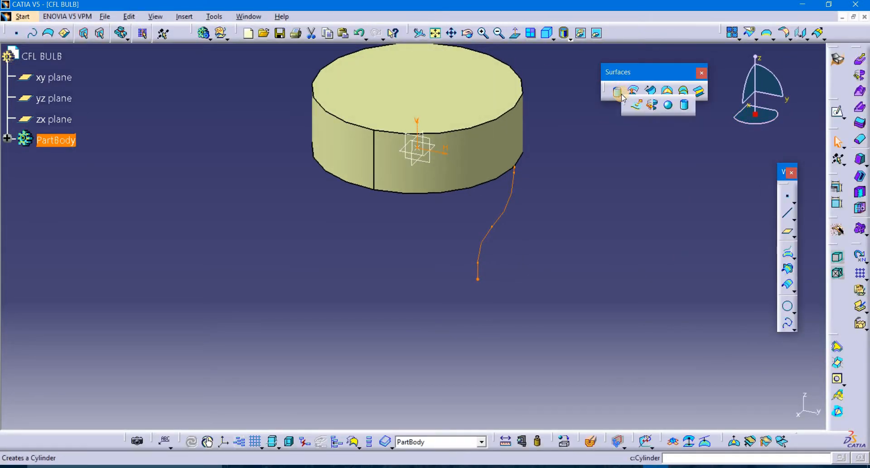
click(653, 106)
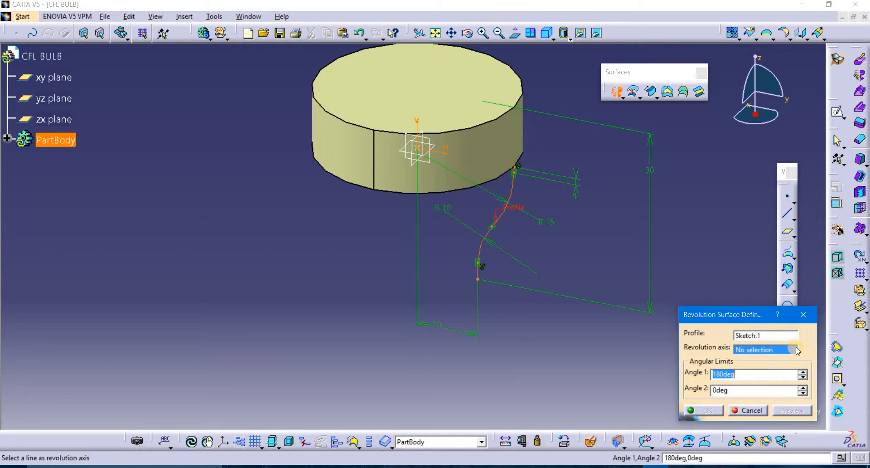
right_click(765, 350)
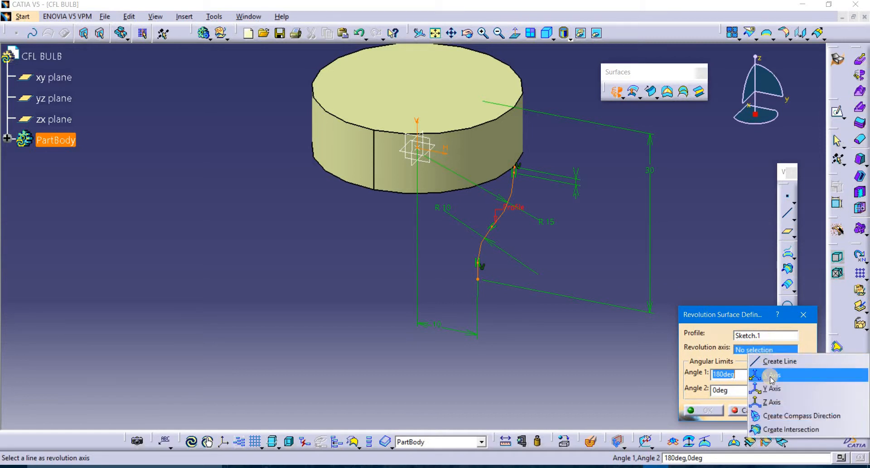
click(773, 401)
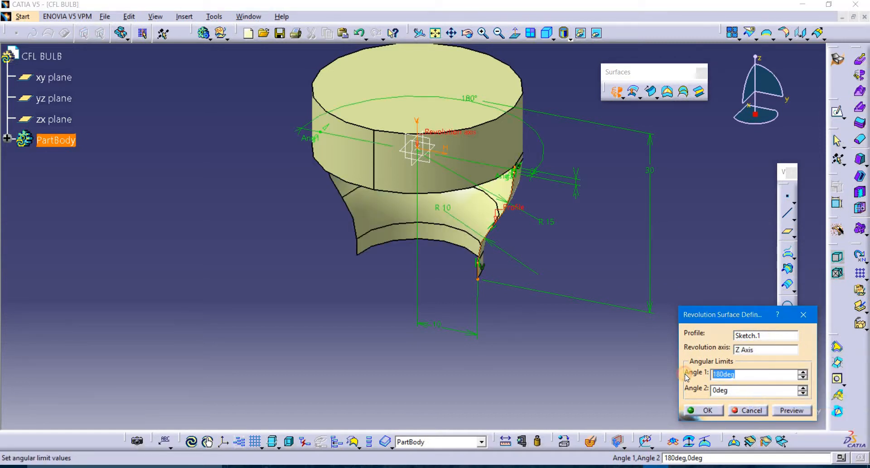
text(360)
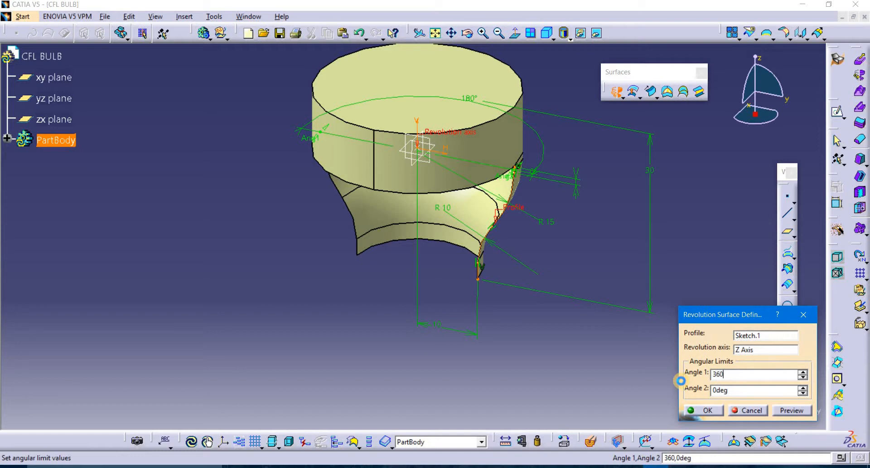
key(Return)
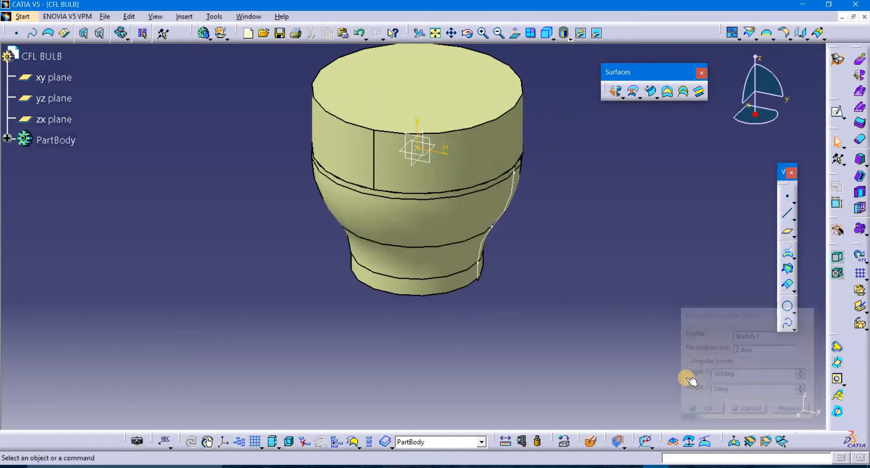
Hide the profile sketch Sketch.1 used for the revolved surface
click(8, 138)
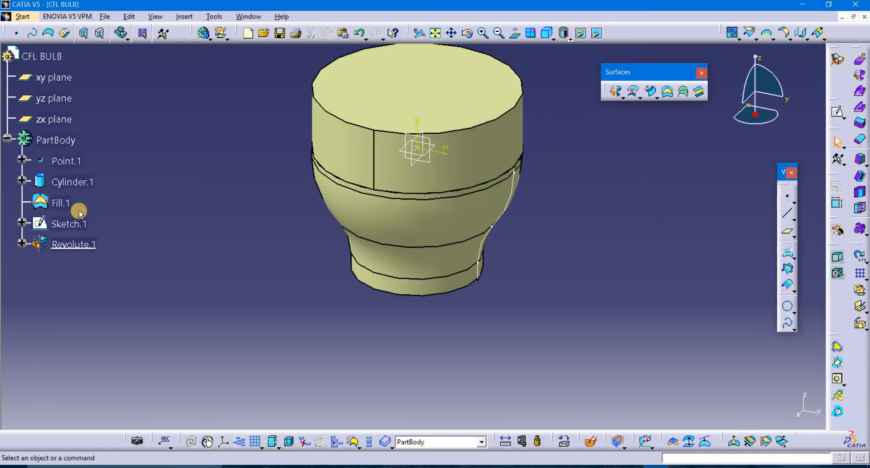
right_click(81, 227)
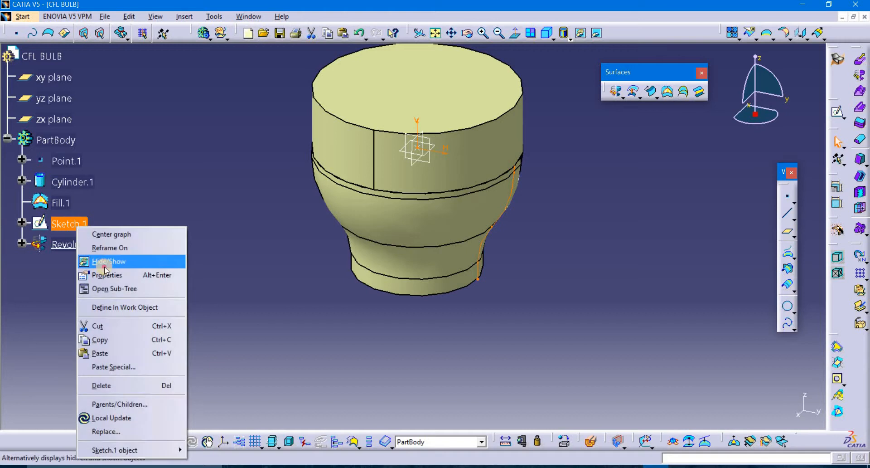
click(118, 260)
On the cylinder's top fill face, sketch a circle about 4.4 mm in diameter on the horizontal axis, about 10 mm from the origin
middle_drag(302, 274, 431, 147)
click(430, 145)
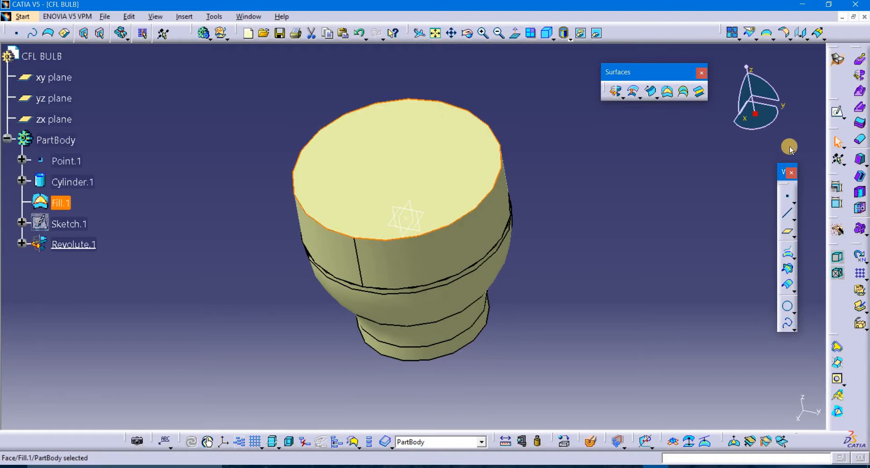
click(838, 111)
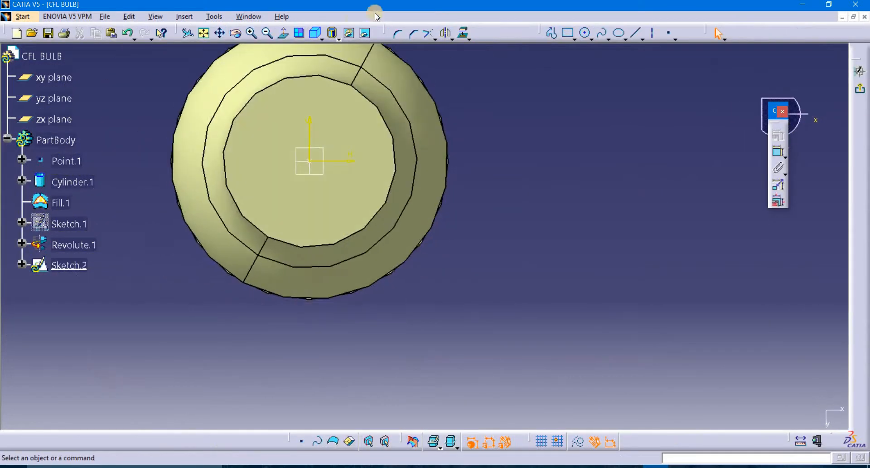
middle_drag(317, 83, 588, 117)
click(585, 33)
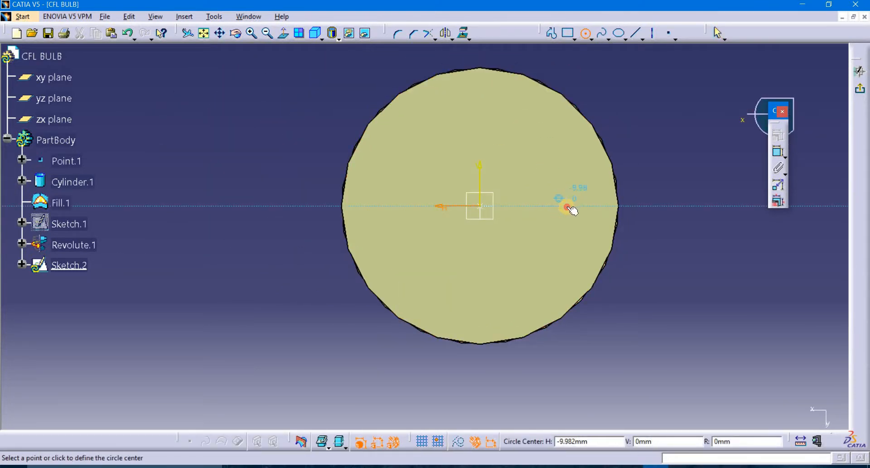
click(567, 207)
click(567, 225)
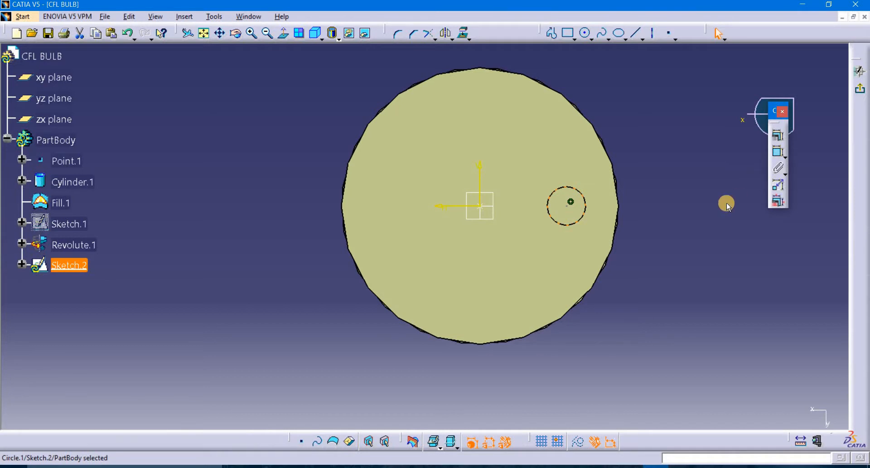
Dimension the circle's diameter and its centre's distance from the vertical axis
click(777, 152)
click(690, 181)
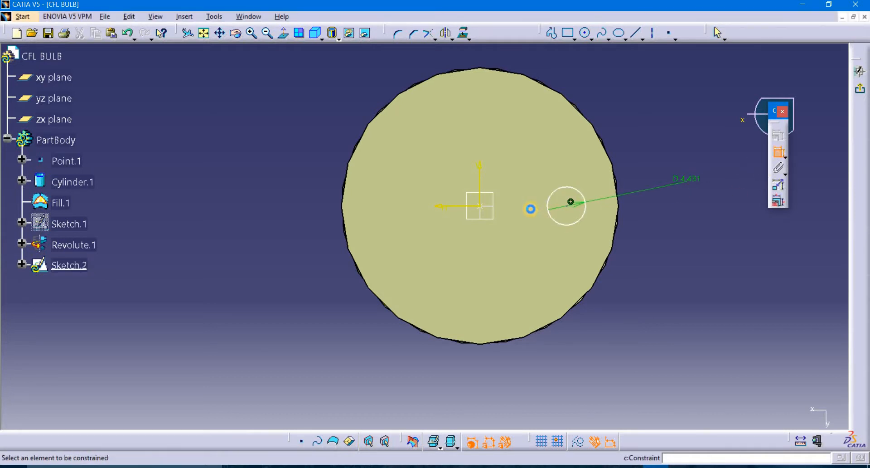
click(567, 204)
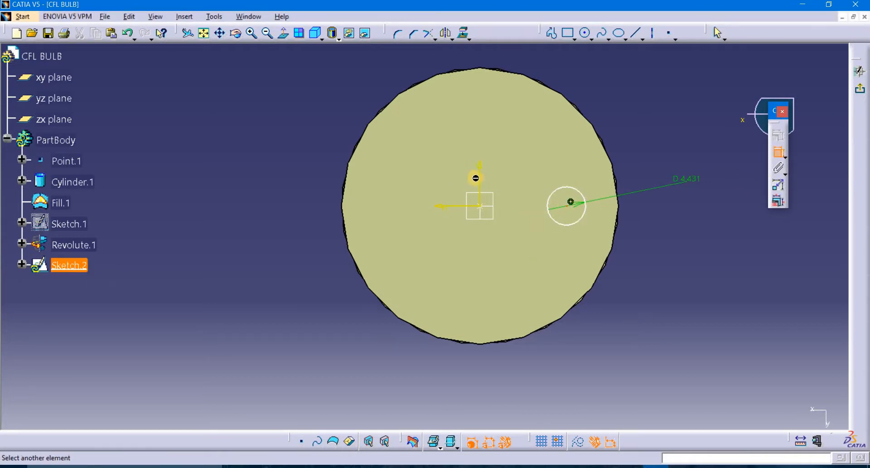
click(483, 177)
click(670, 128)
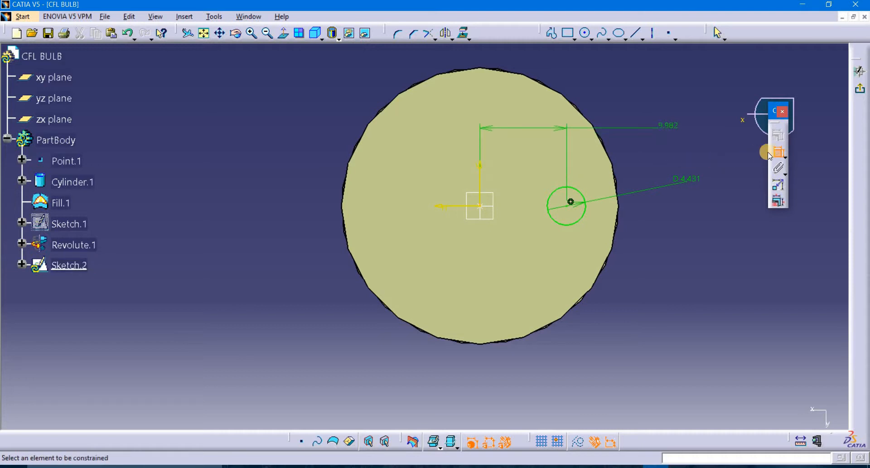
Set the circle's centre distance from the vertical axis to 10 mm and its diameter to 8 mm, finishing the sketch
double_click(668, 126)
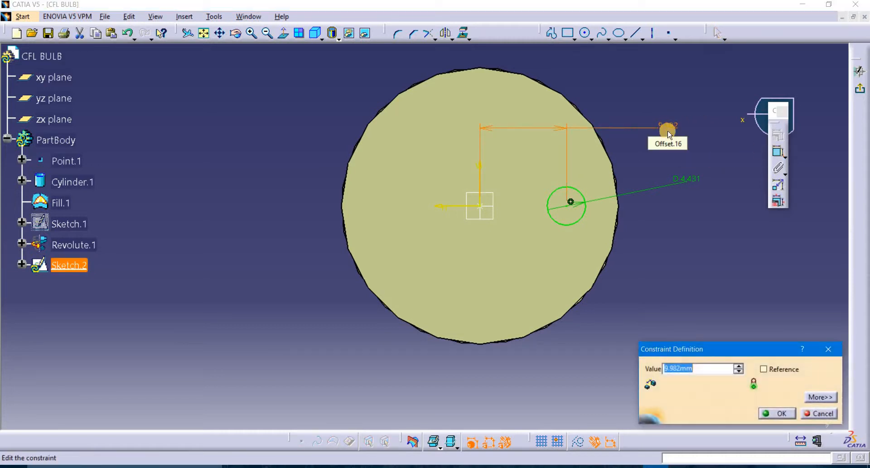
text(10)
key(Return)
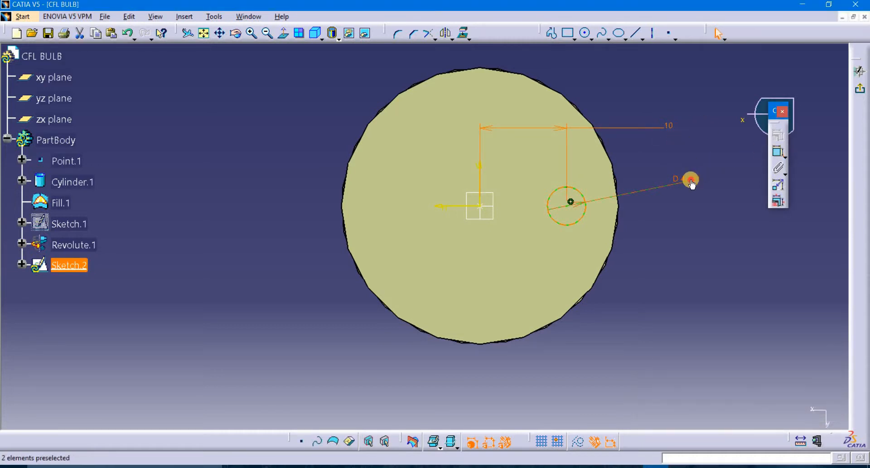
double_click(690, 180)
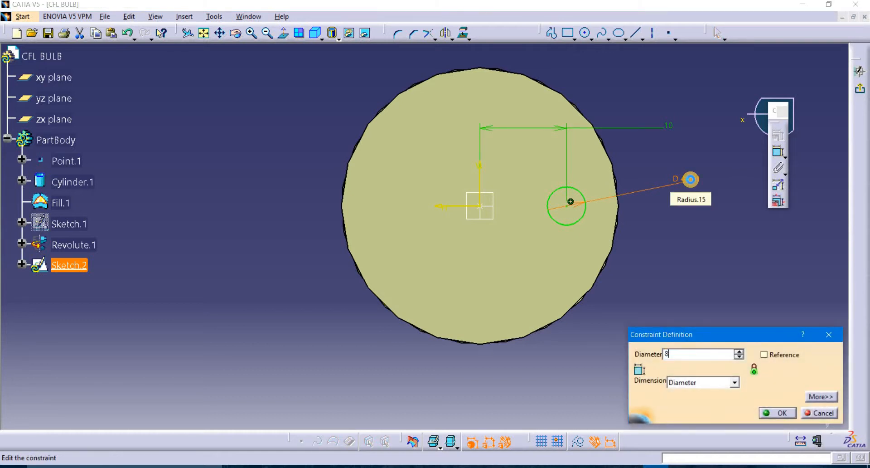
text(8)
key(Return)
click(859, 71)
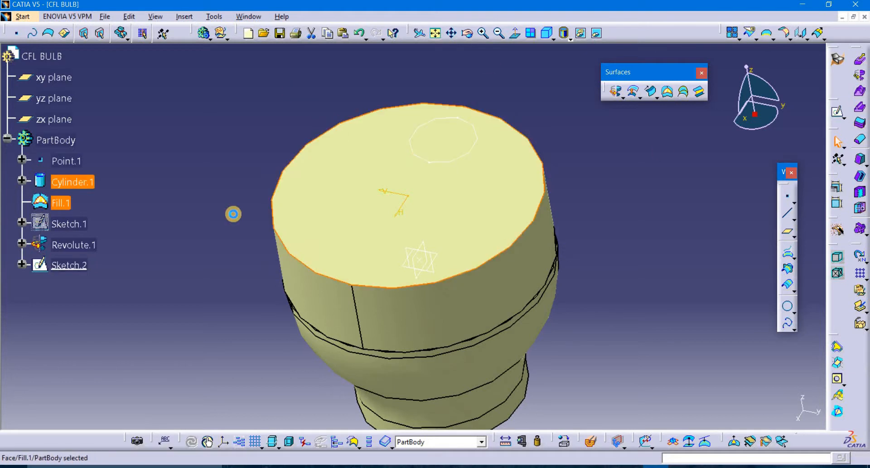
Create a plane offset 3 mm above the cylinder's top fill face
click(466, 200)
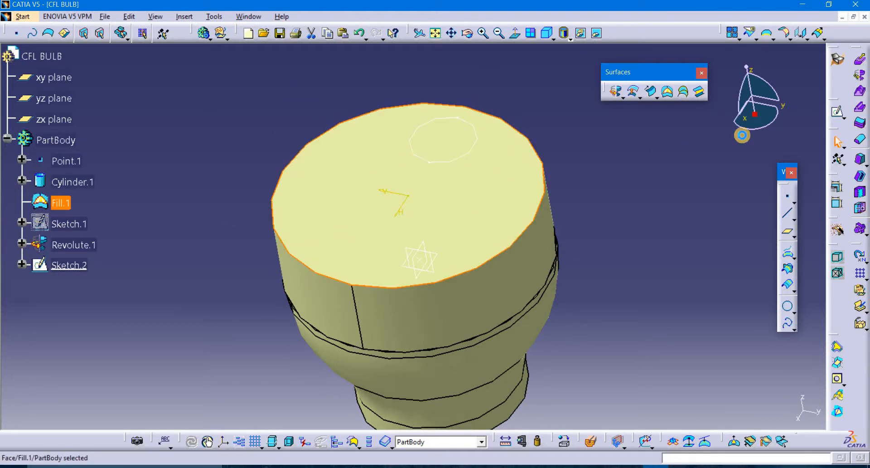
click(787, 233)
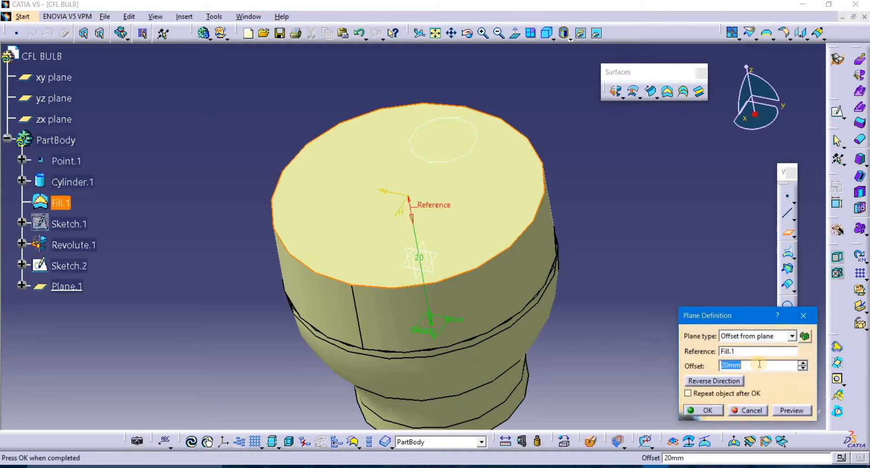
text(3)
key(Tab)
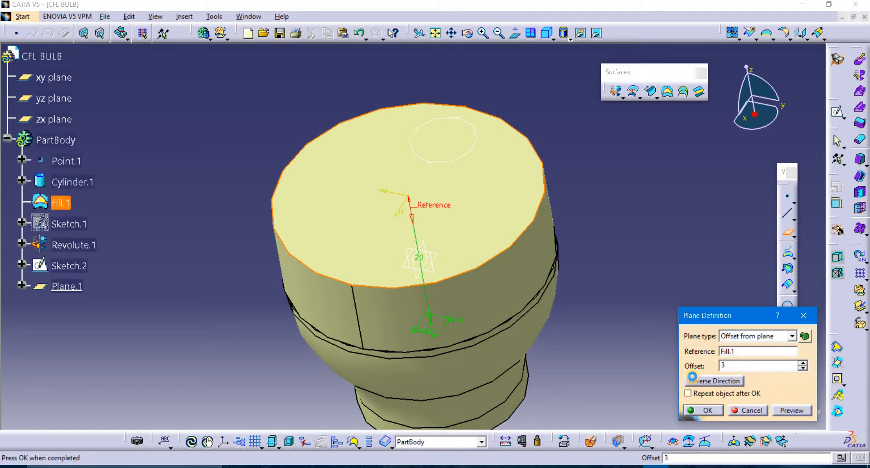
middle_drag(374, 270, 399, 183)
middle_drag(408, 139, 408, 140)
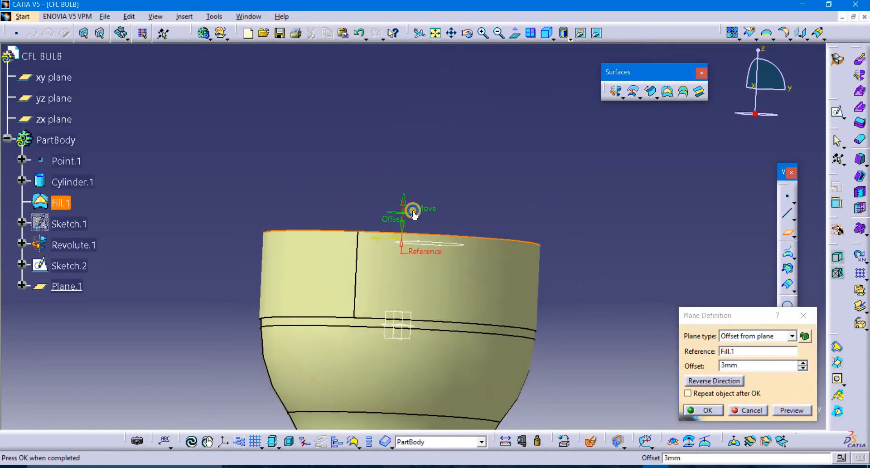
click(415, 227)
click(410, 181)
click(708, 410)
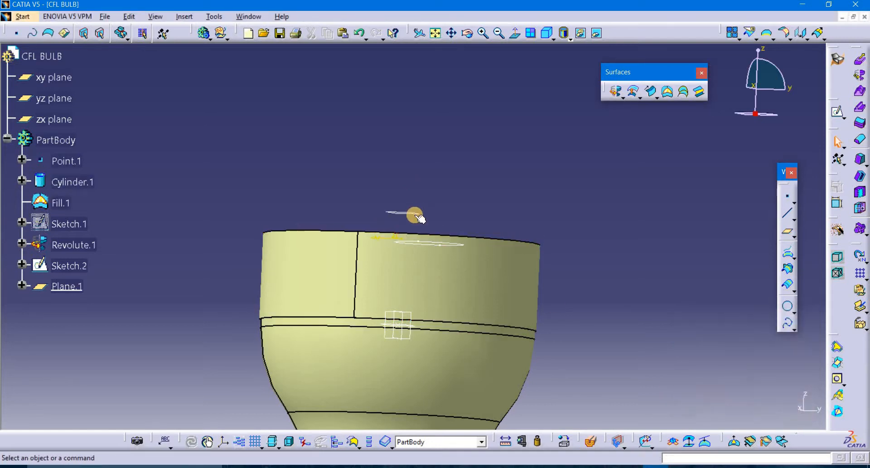
On the new offset plane, sketch a circle about 4.9 mm in diameter centred over the existing 8 mm circle
middle_drag(479, 189, 423, 194)
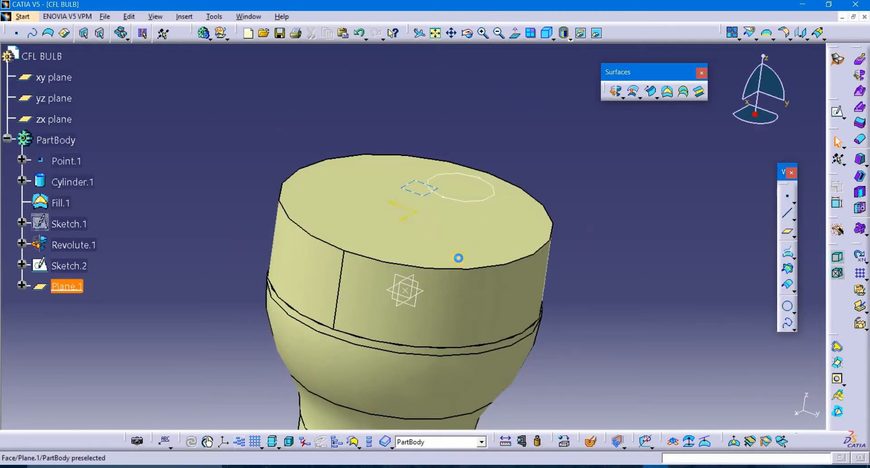
click(836, 111)
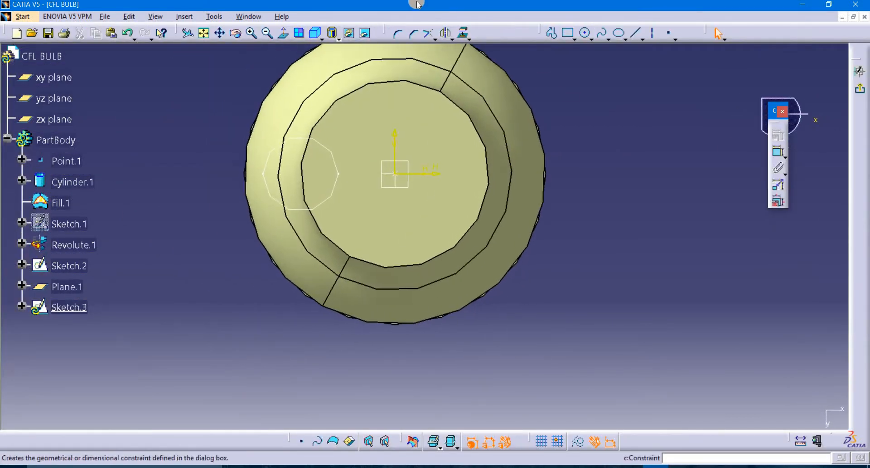
click(283, 32)
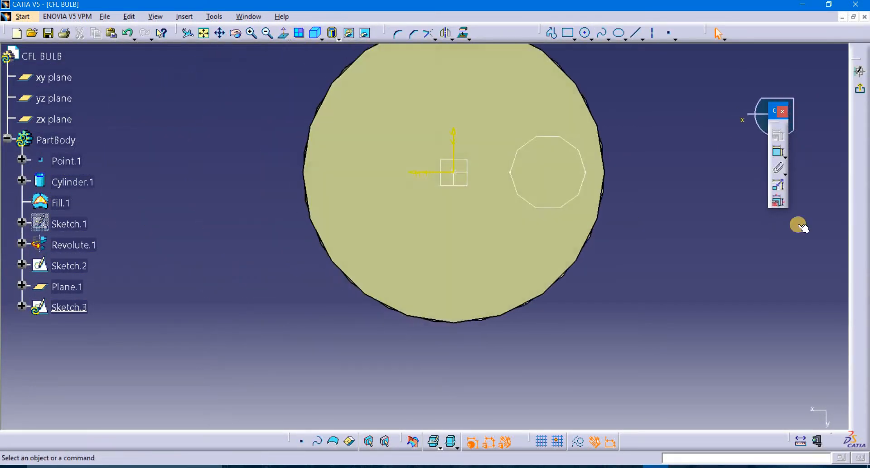
click(586, 33)
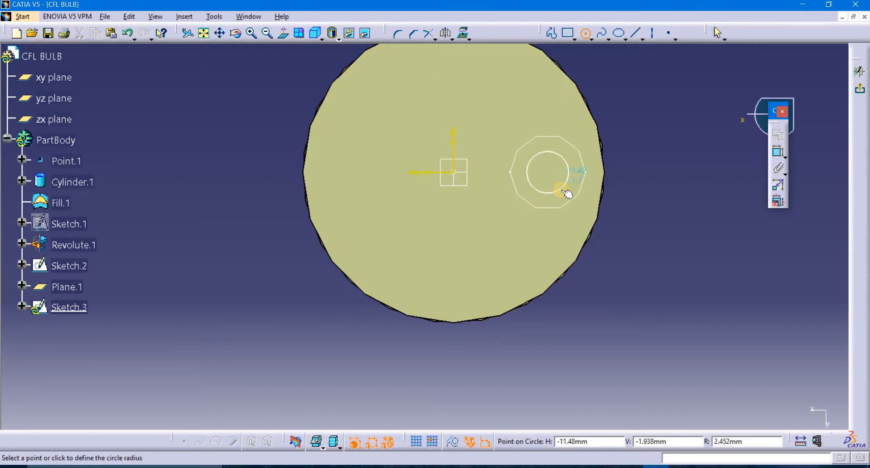
click(562, 196)
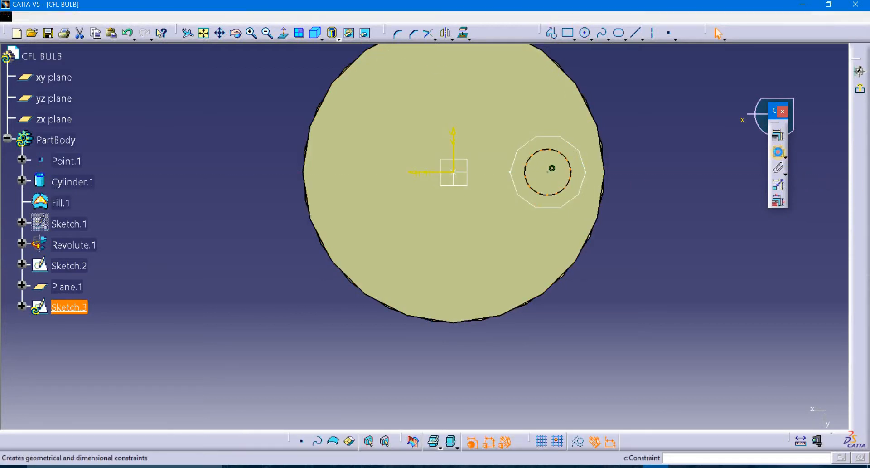
Dimension the new circle's diameter and make it concentric with the 8 mm circle below
click(778, 152)
click(656, 242)
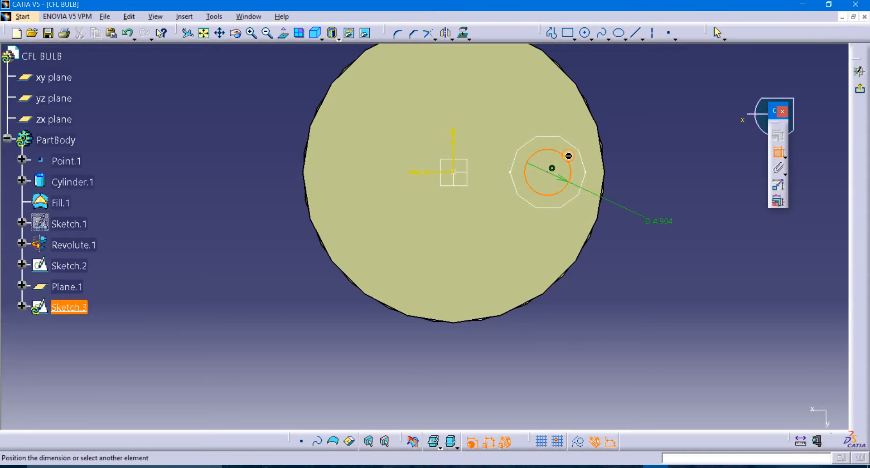
right_click(662, 172)
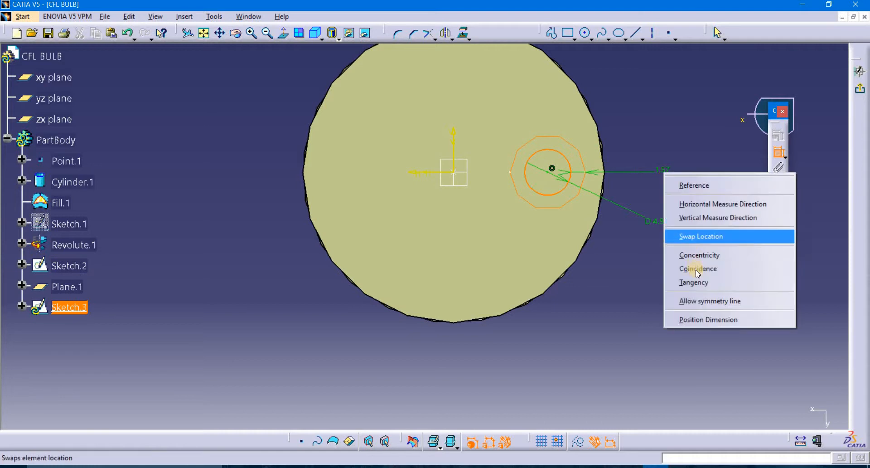
click(705, 255)
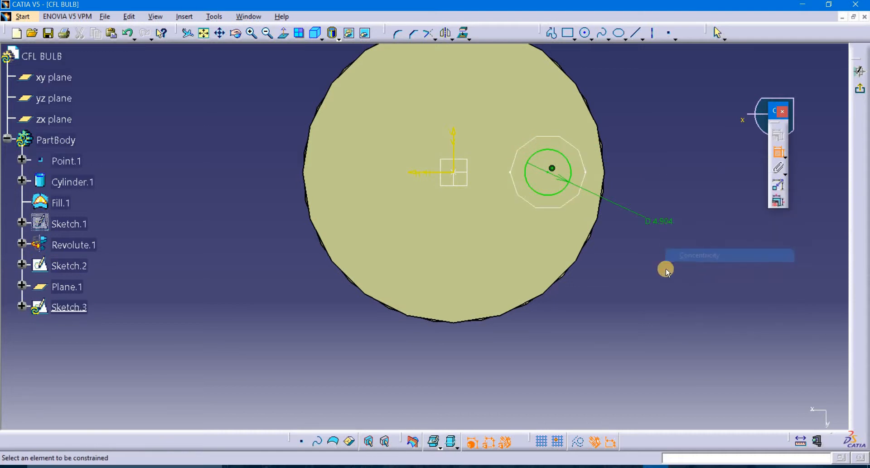
Set the upper circle's diameter to 6 mm and finish the sketch
double_click(660, 221)
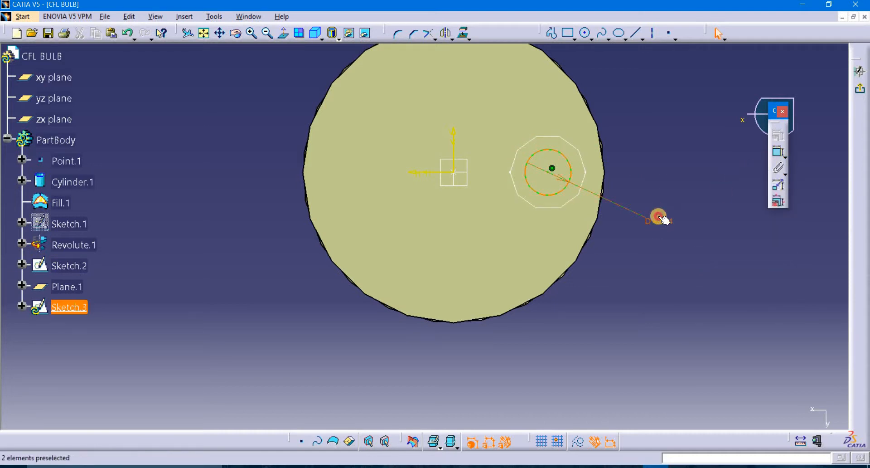
text(6)
key(Return)
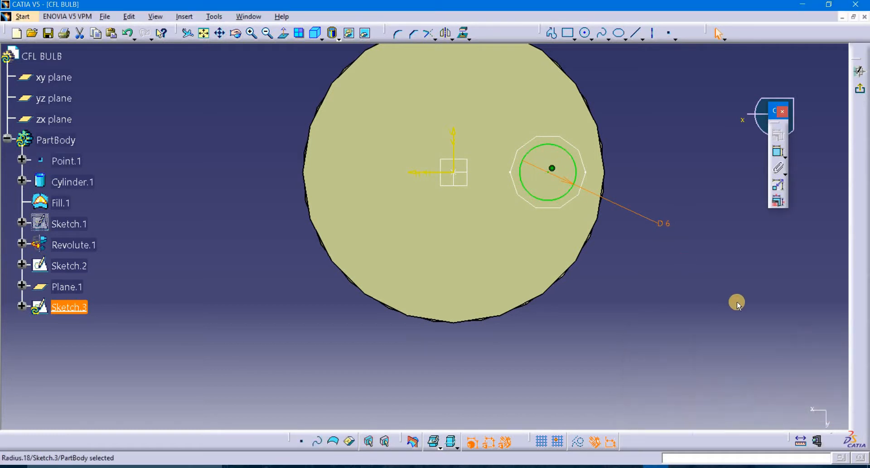
click(859, 90)
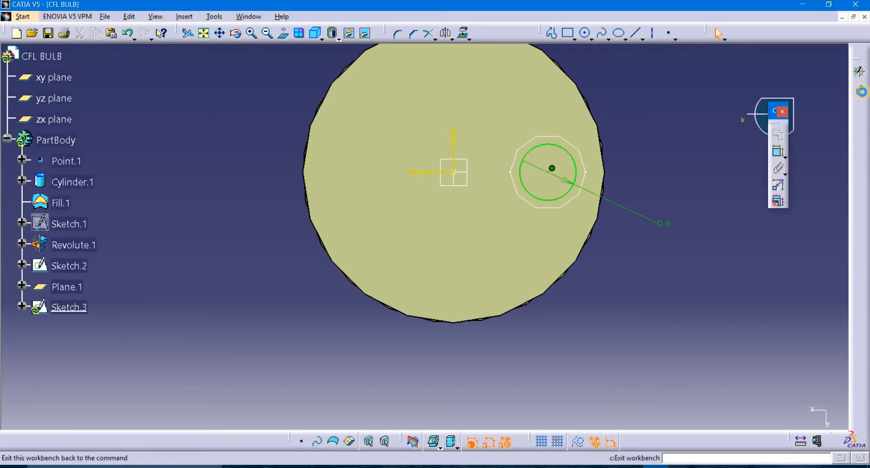
click(637, 235)
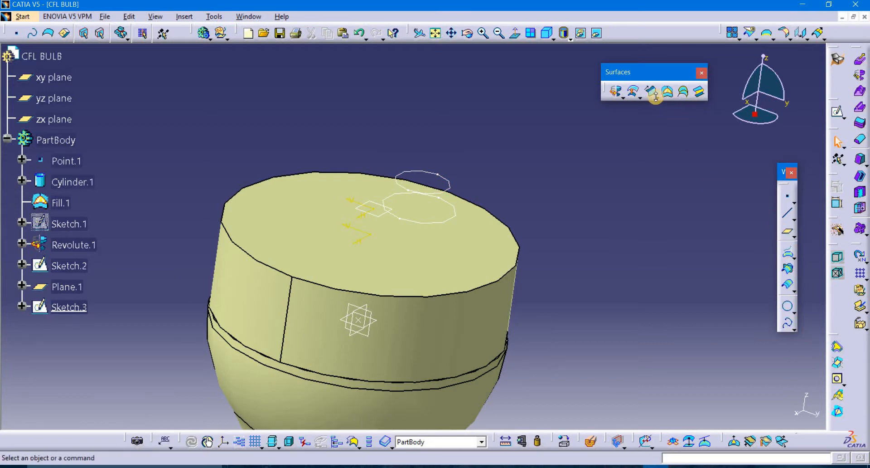
Create a multi-sections surface between the 6 mm circle and the 8 mm circle
click(687, 96)
click(449, 186)
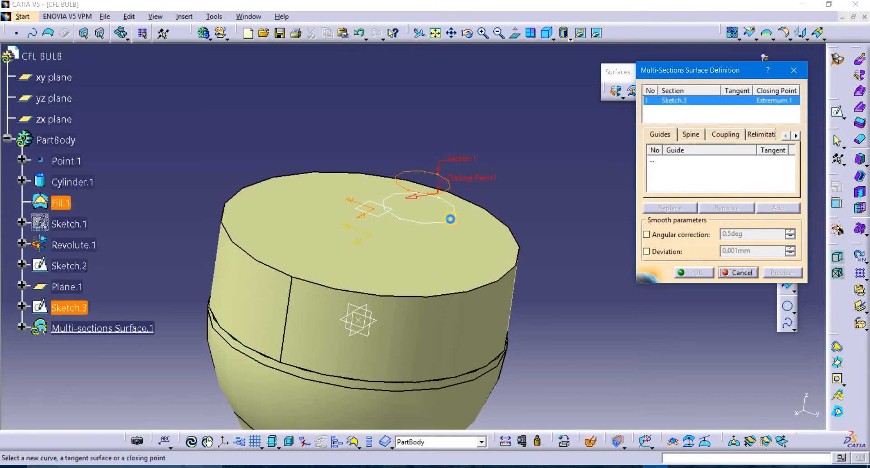
click(450, 219)
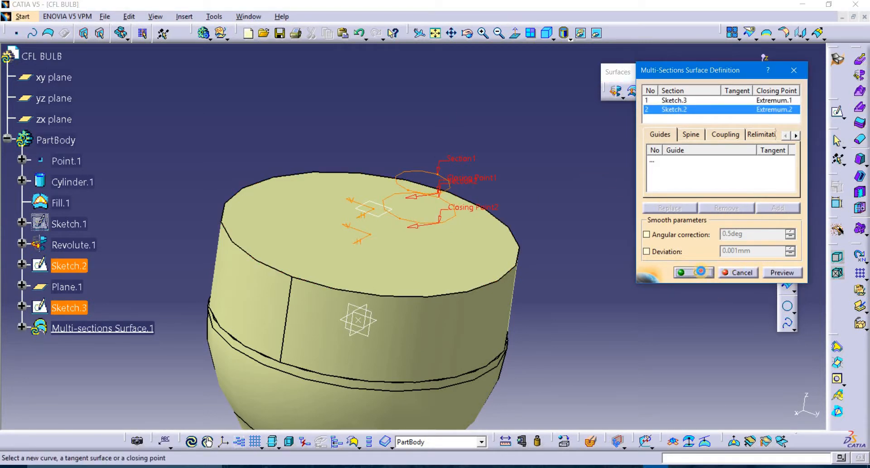
click(698, 272)
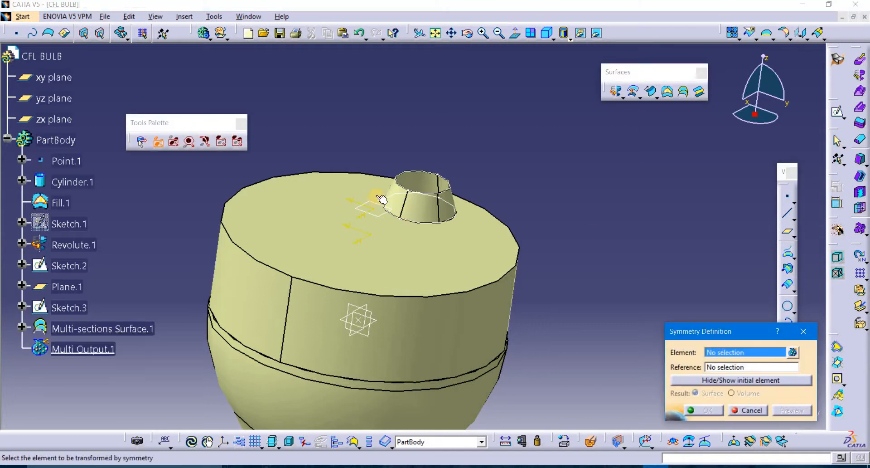
Mirror the multi-sections surface with Symmetry, using the Z axis as the reference
click(426, 206)
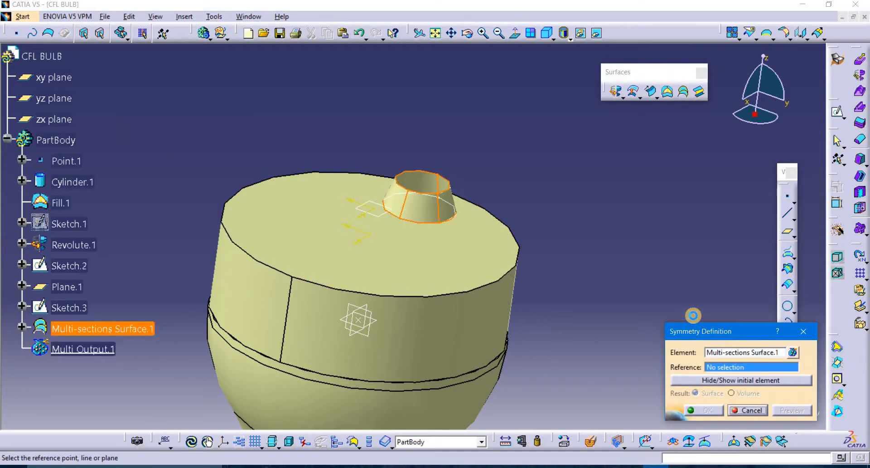
right_click(738, 370)
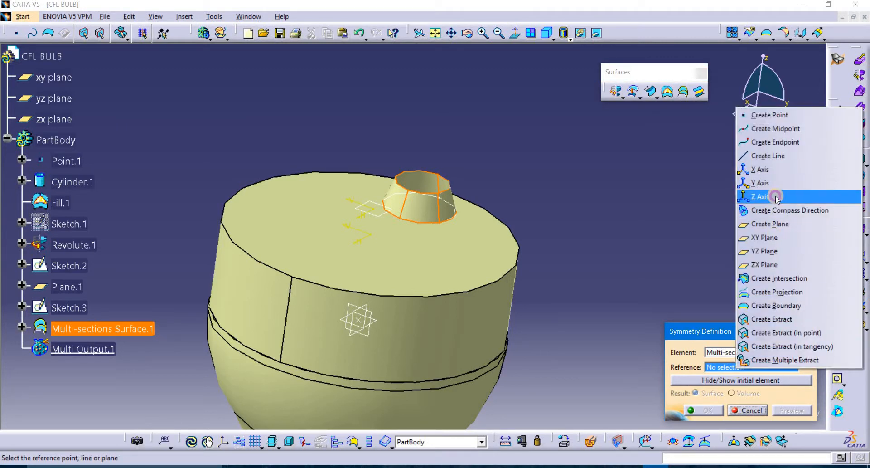
click(771, 196)
click(707, 410)
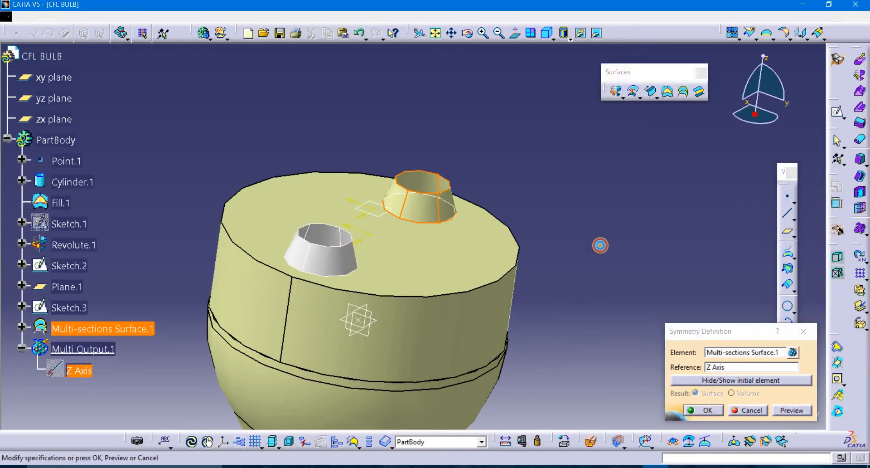
Fill the upper opening of the original tapered collar using the 6 mm circle sketch as the boundary
middle_drag(553, 212, 687, 105)
middle_drag(581, 165, 589, 136)
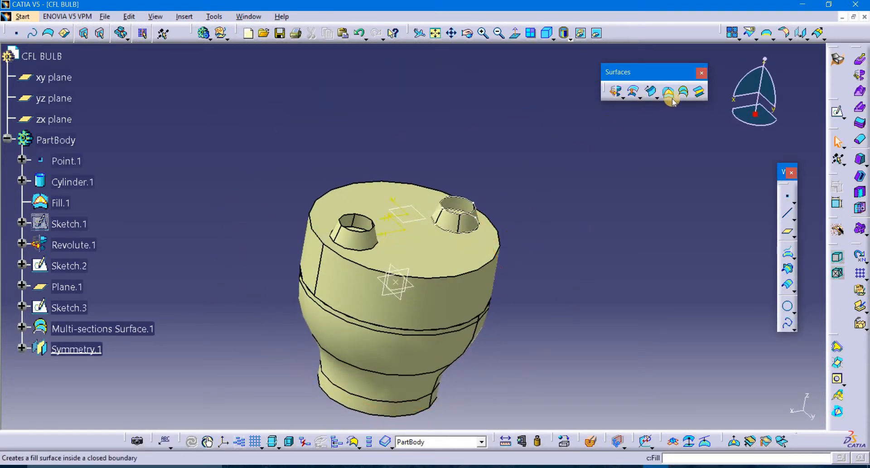
click(669, 93)
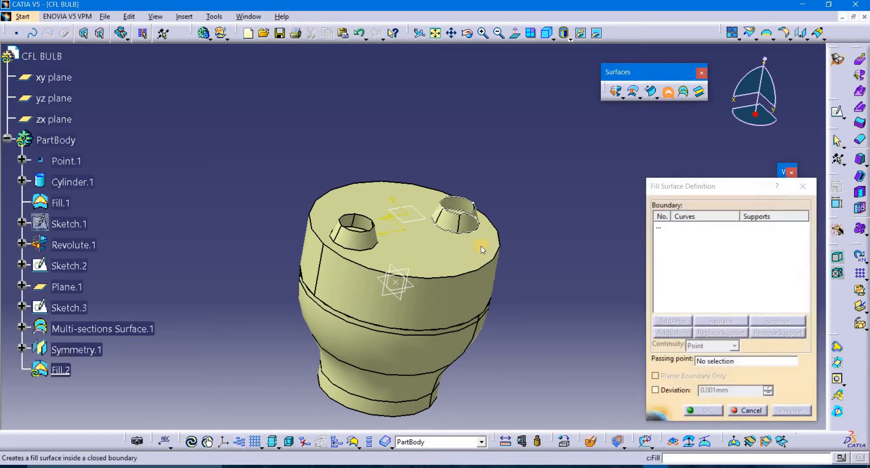
click(476, 215)
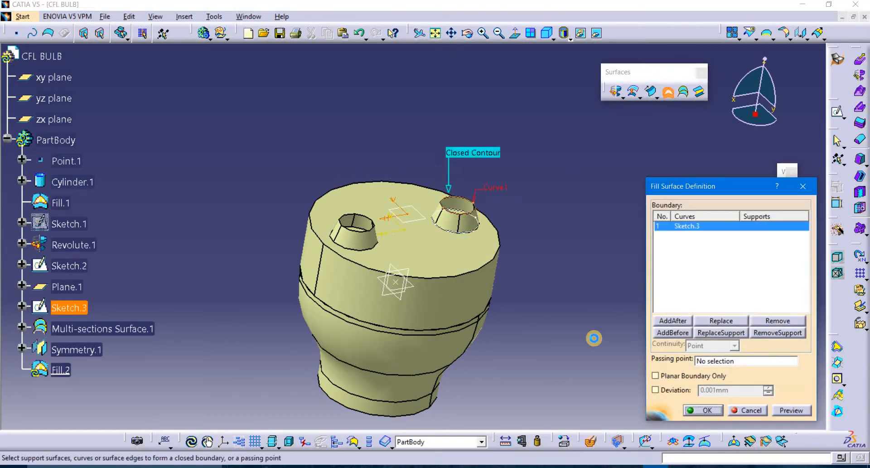
click(696, 410)
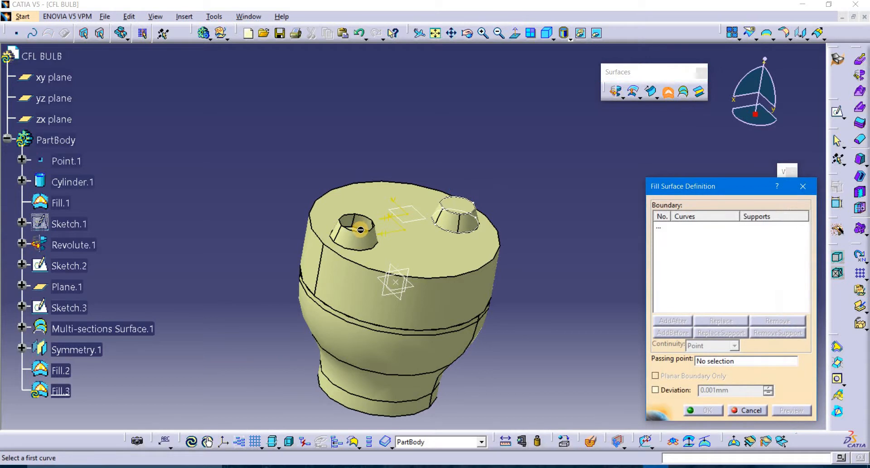
click(805, 187)
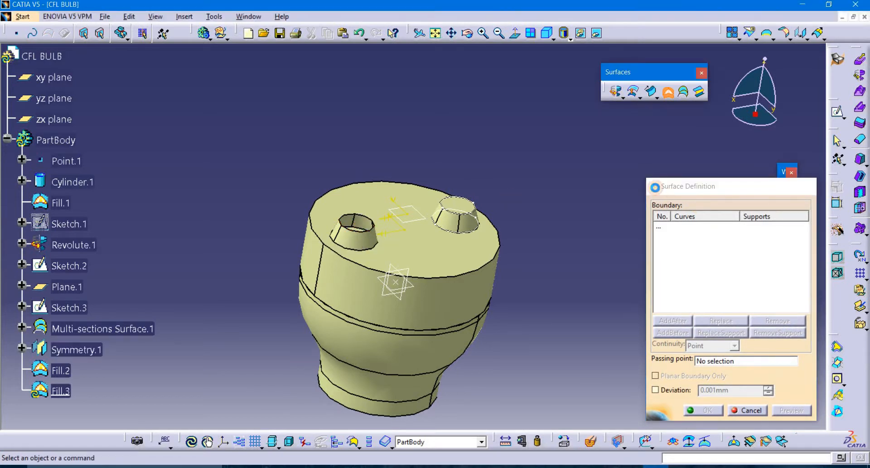
Hide the fill surface Fill.2 that closes the original tapered collar
middle_drag(526, 205, 544, 164)
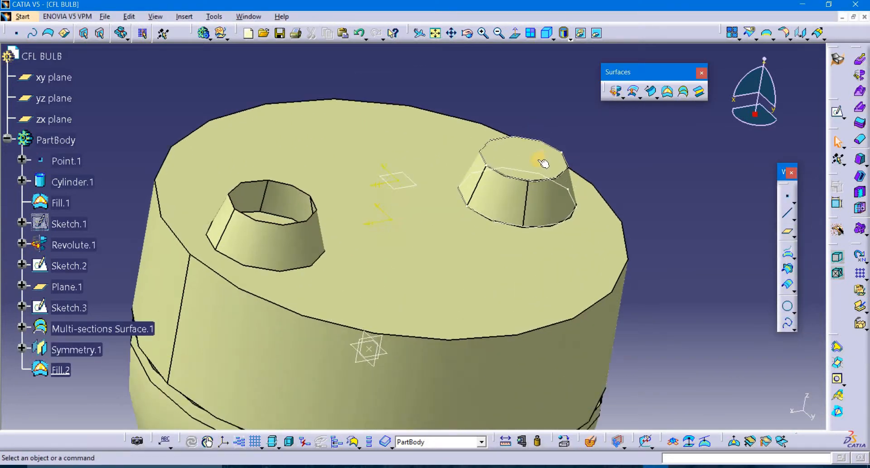
right_click(61, 374)
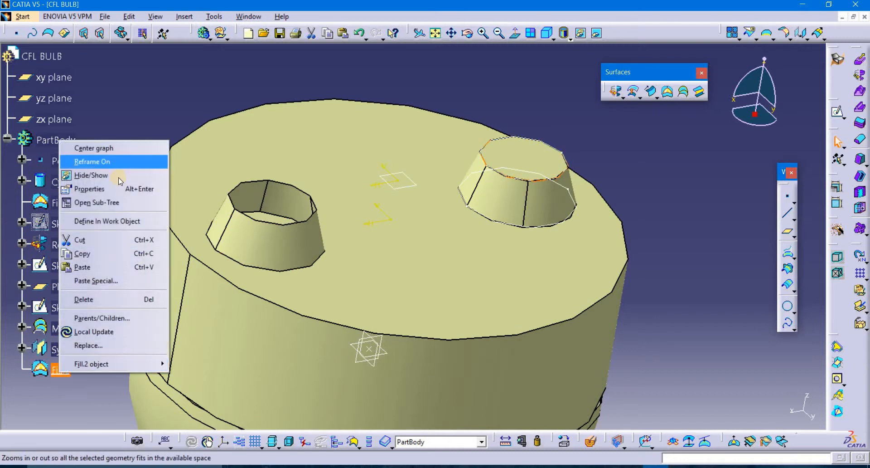
click(119, 176)
middle_drag(605, 204, 497, 243)
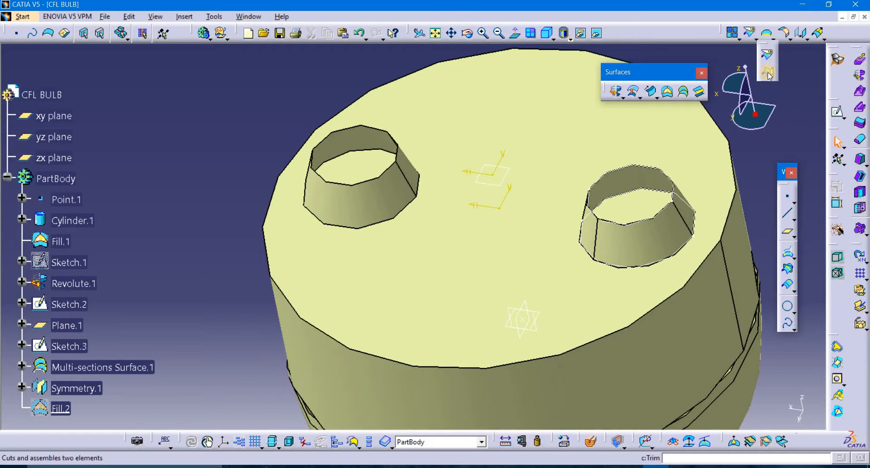
Trim the original tapered collar surface with the top face fill, removing the top face portion inside the collar
click(769, 73)
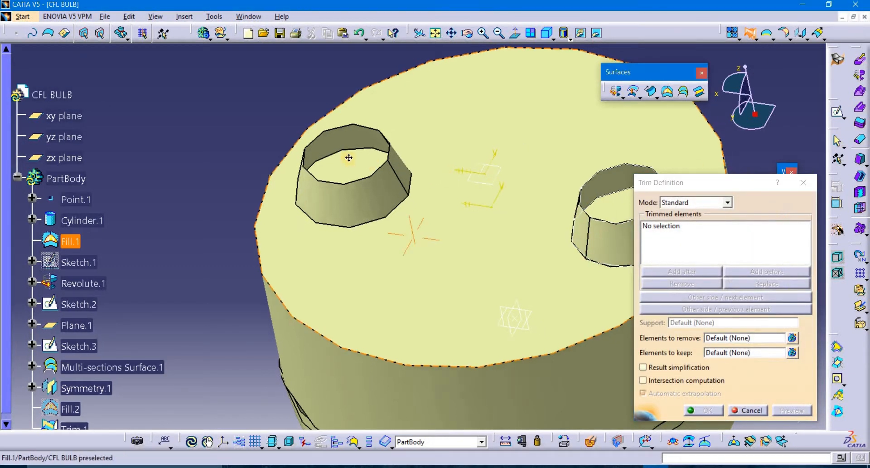
middle_drag(348, 157, 226, 134)
click(735, 343)
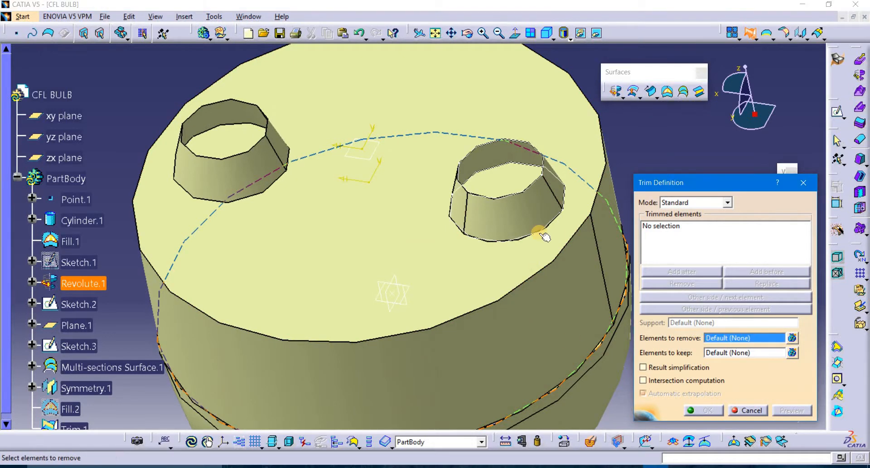
click(352, 250)
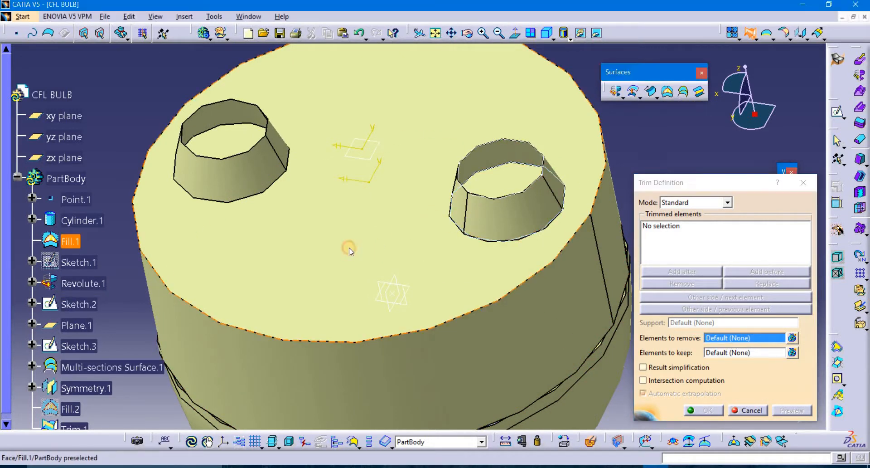
click(828, 266)
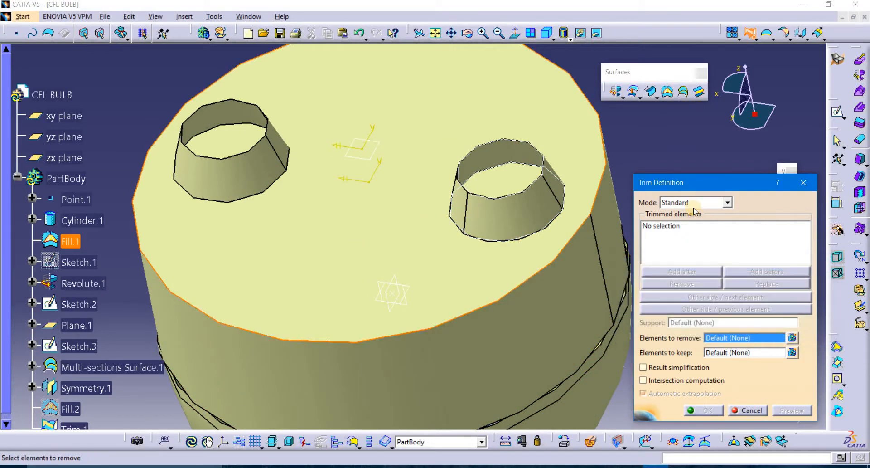
click(674, 230)
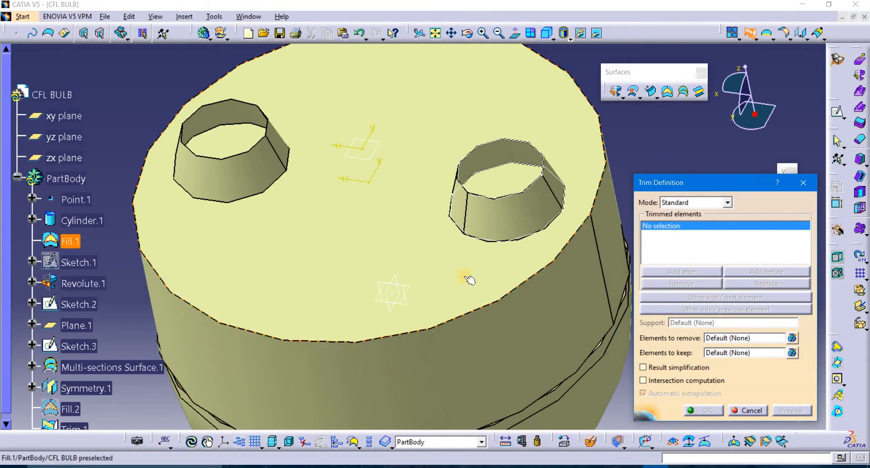
click(499, 216)
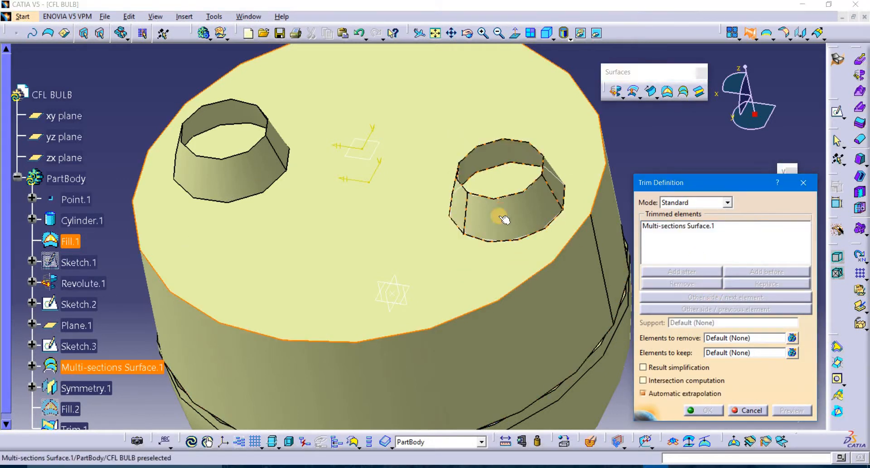
click(341, 275)
middle_drag(423, 282, 423, 322)
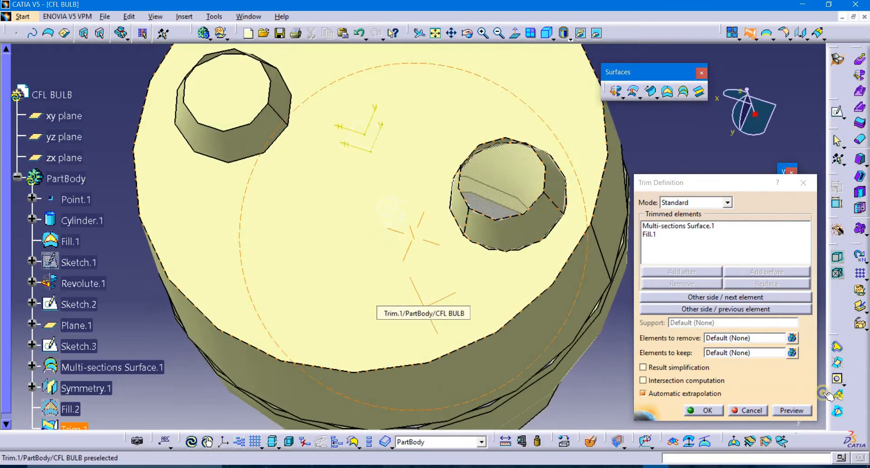
middle_drag(457, 189, 388, 185)
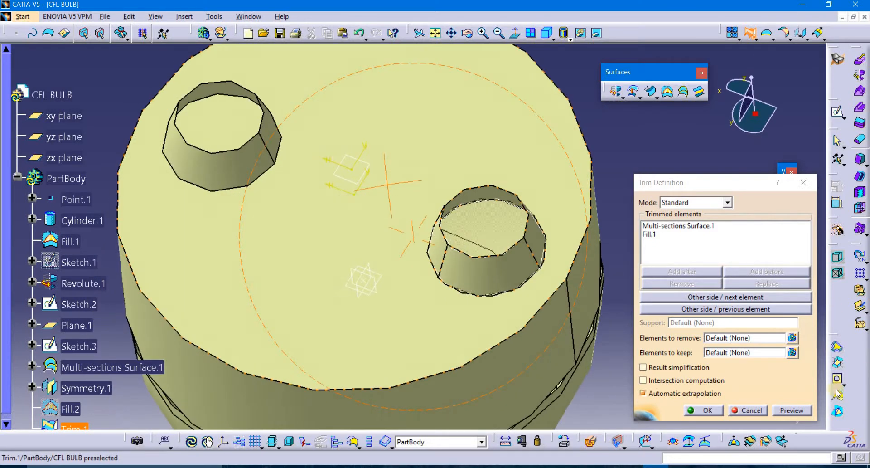
click(709, 410)
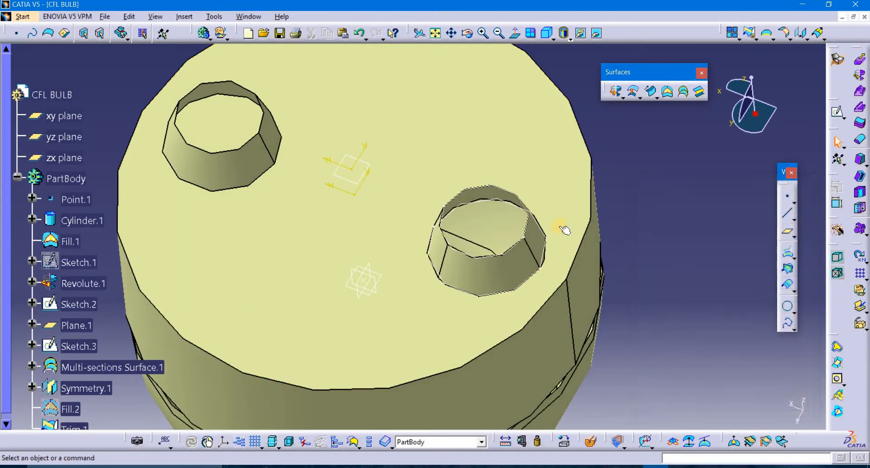
click(489, 236)
middle_drag(486, 234, 645, 132)
click(664, 123)
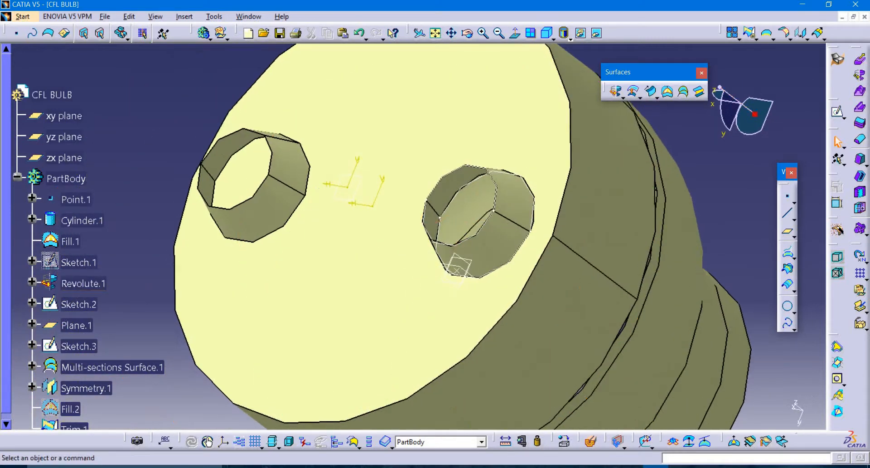
click(783, 32)
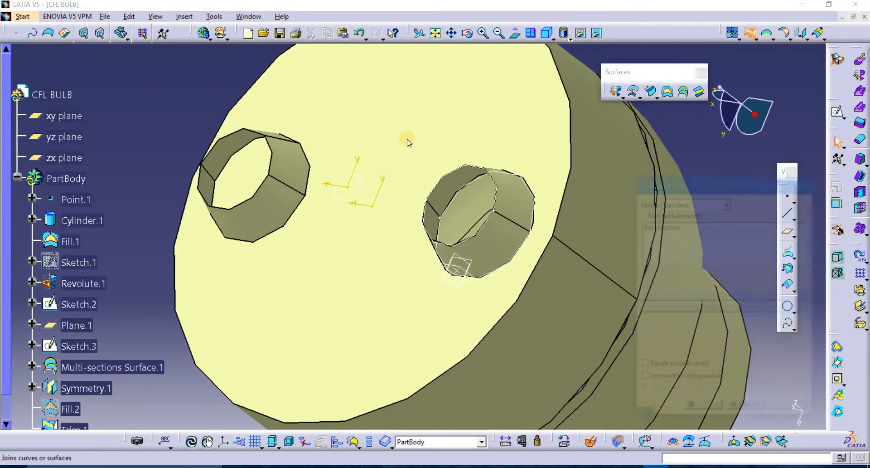
middle_drag(419, 140, 290, 171)
click(199, 191)
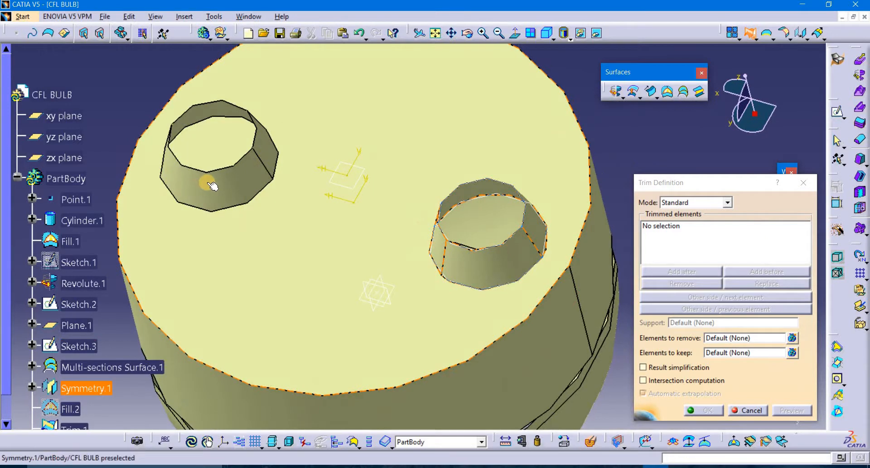
middle_drag(357, 229, 277, 235)
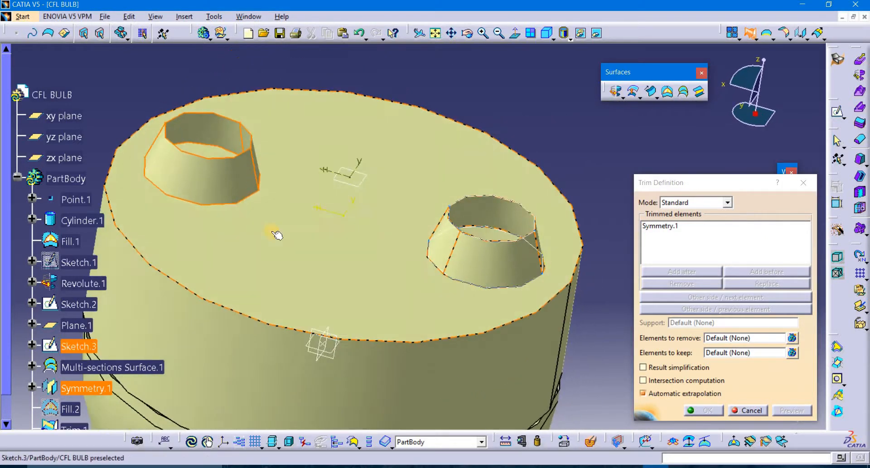
click(321, 276)
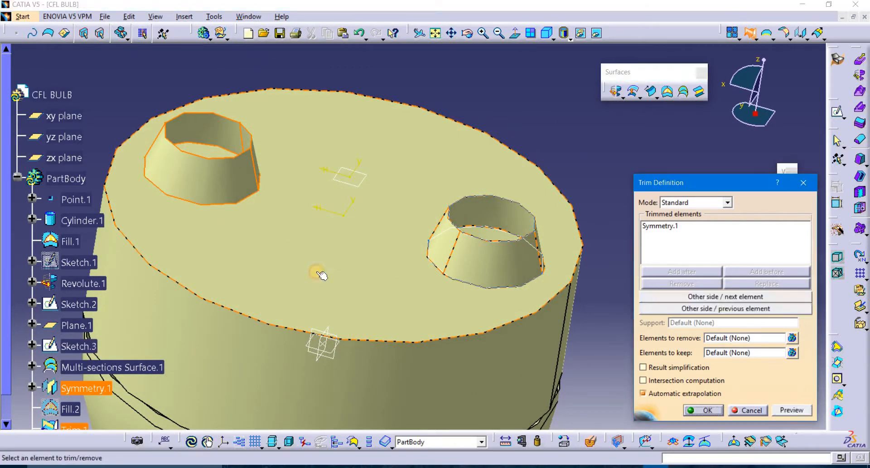
middle_drag(263, 259, 252, 353)
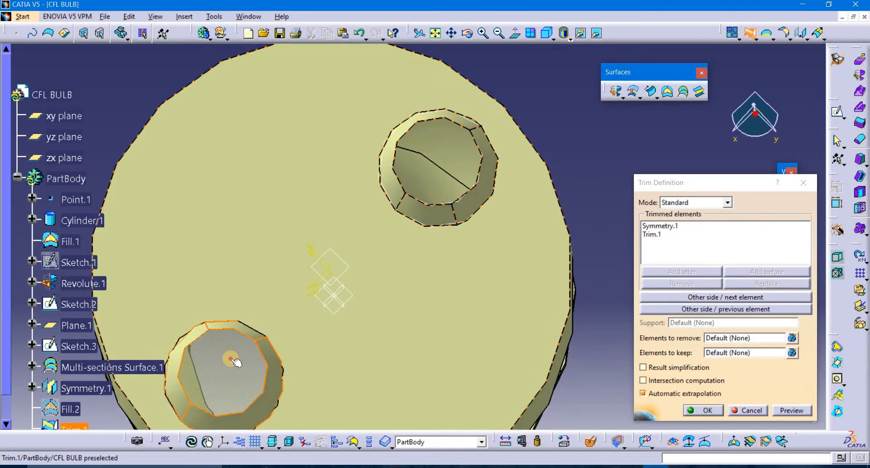
click(233, 359)
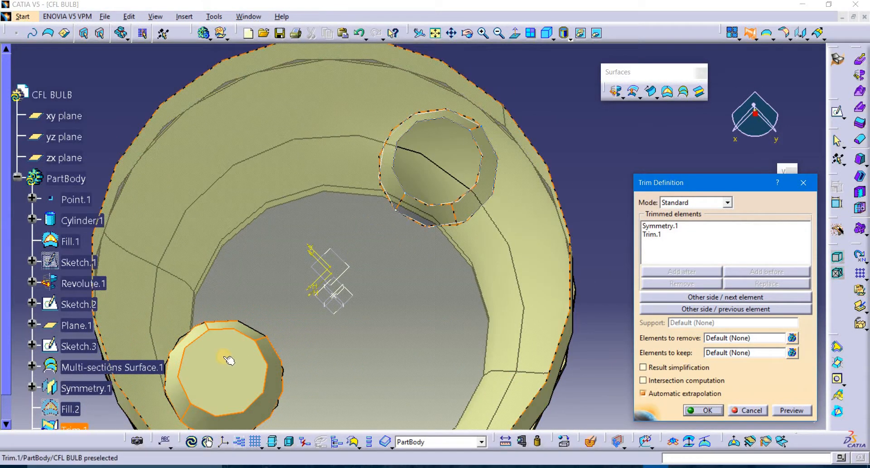
click(806, 183)
Trim the mirrored collar with the already trimmed top face, removing the face portion inside the mirrored collar
middle_drag(234, 257, 403, 73)
scroll(408, 73, up, 1)
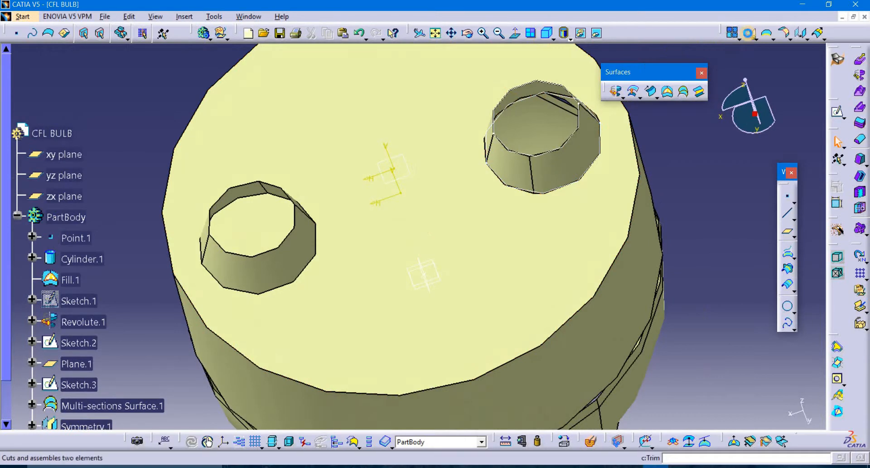
click(749, 33)
click(471, 312)
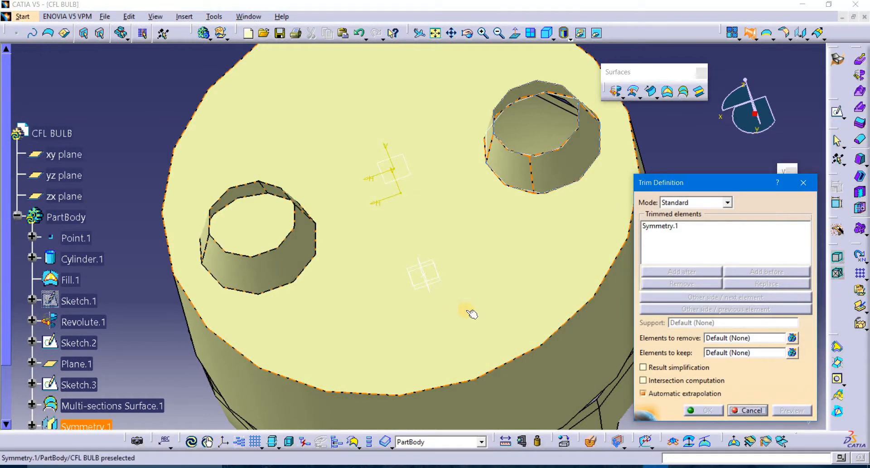
click(400, 340)
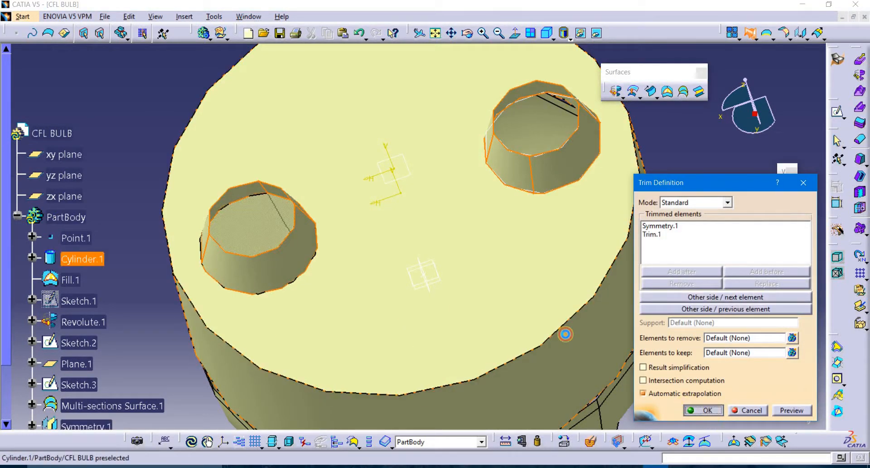
middle_drag(381, 277, 337, 324)
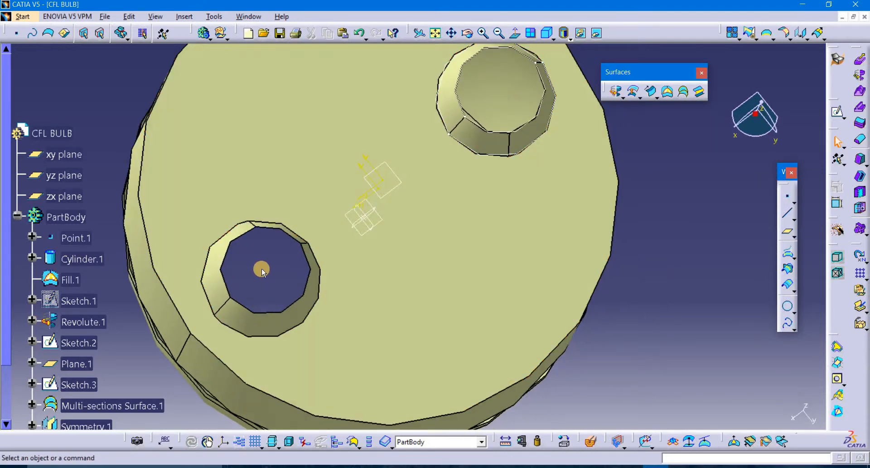
Show the hidden fill surface Fill.2 that closes the original tapered collar
middle_drag(262, 271, 61, 291)
scroll(59, 291, down, 3)
right_click(81, 298)
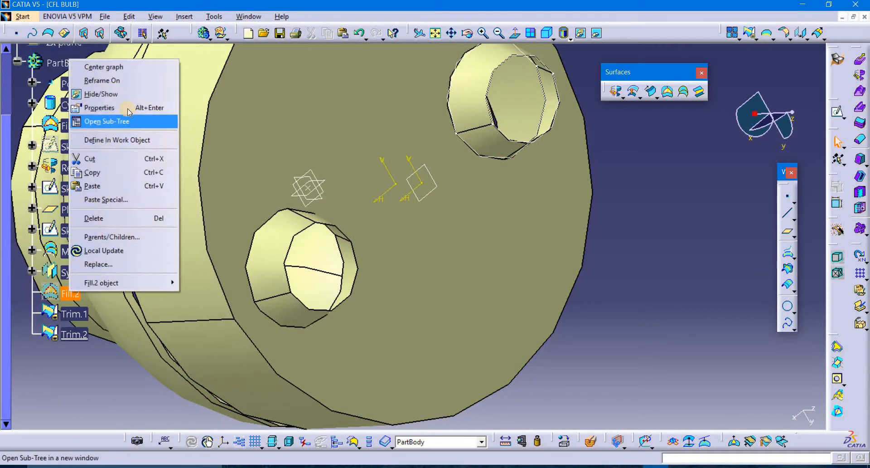
click(123, 91)
Fill the upper opening of the mirrored collar using its top edge as the boundary
middle_drag(550, 247, 562, 70)
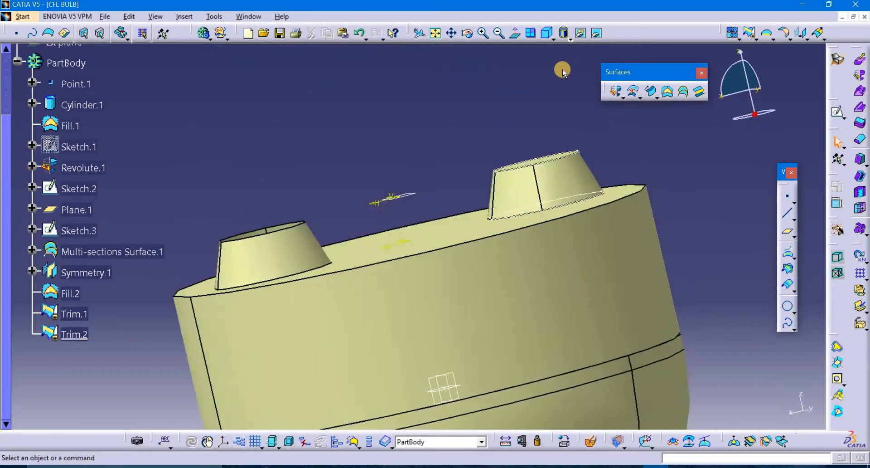
click(669, 97)
middle_drag(339, 190, 289, 263)
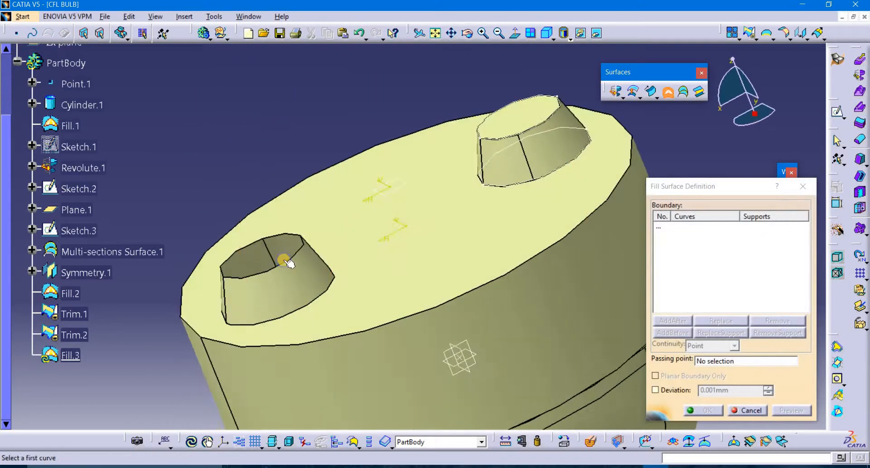
click(342, 230)
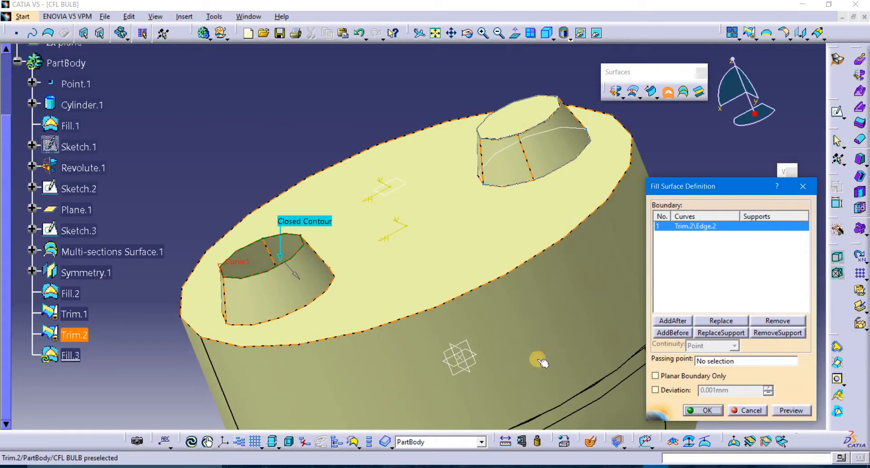
click(705, 410)
Hide the two circle sketches, Sketch.2 and Sketch.3, used for the tapered collars
middle_drag(320, 290, 10, 218)
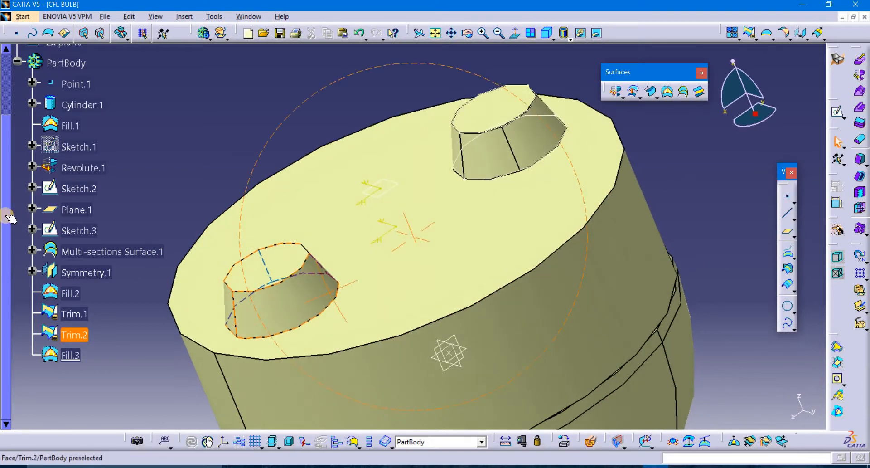
right_click(78, 190)
click(116, 223)
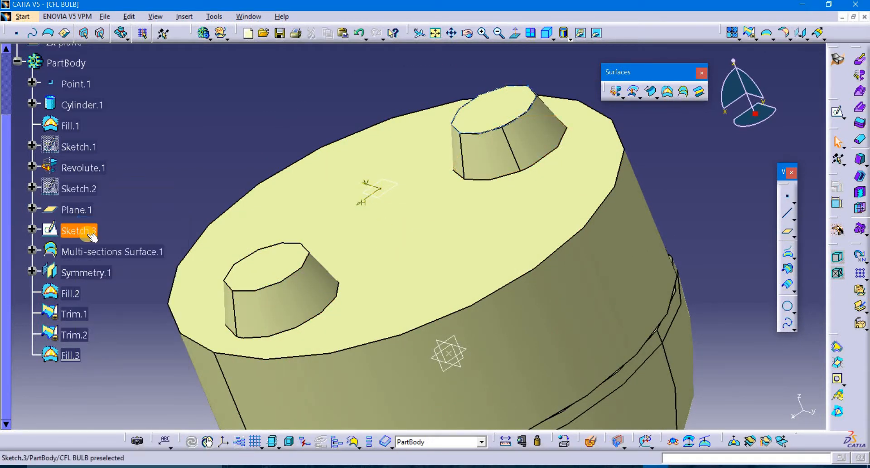
right_click(91, 234)
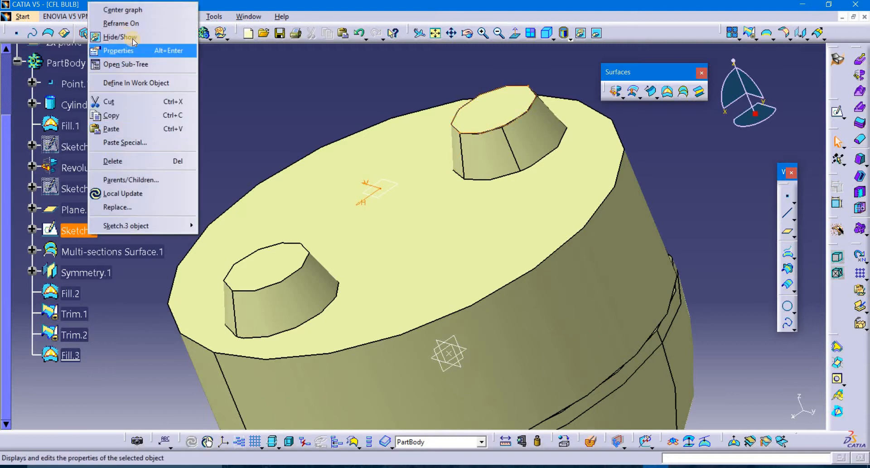
click(119, 37)
Create an On surface point at the centre of the fill surface closing the original collar
mouse_move(307, 163)
middle_down()
mouse_move(281, 177)
mouse_move(292, 133)
middle_up()
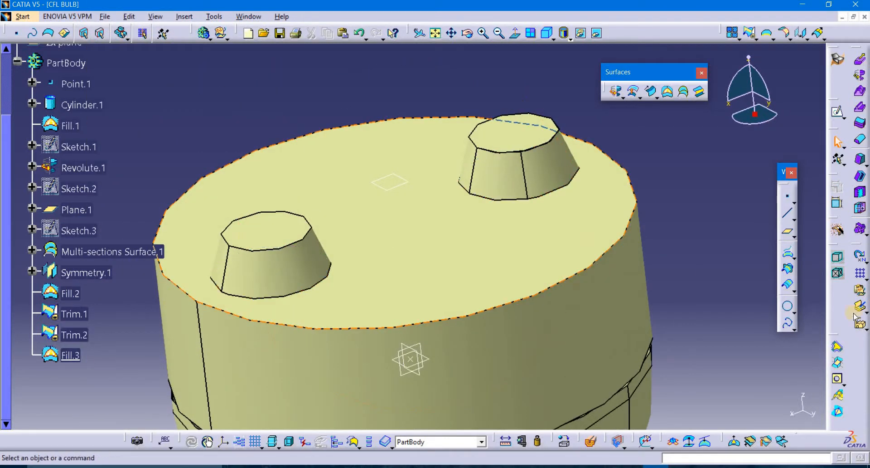
click(787, 200)
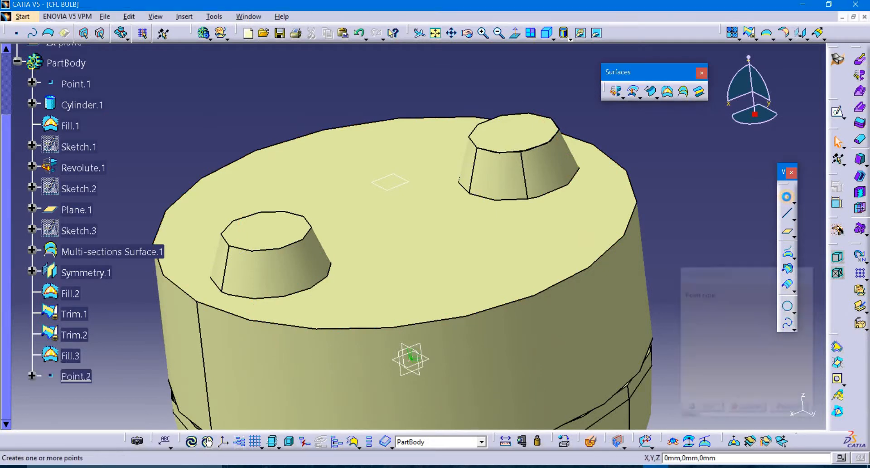
click(534, 140)
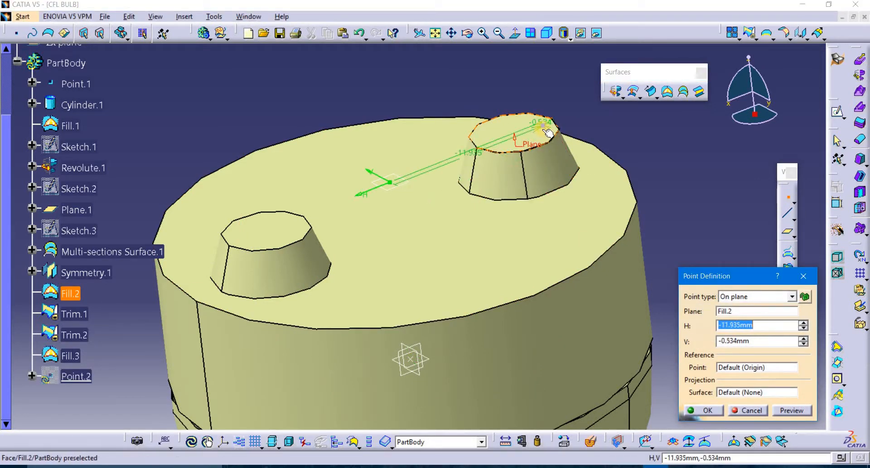
click(762, 296)
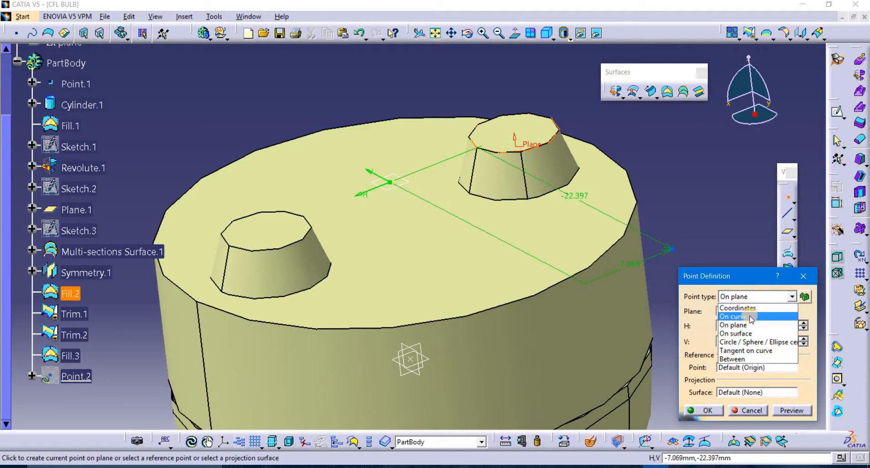
click(736, 333)
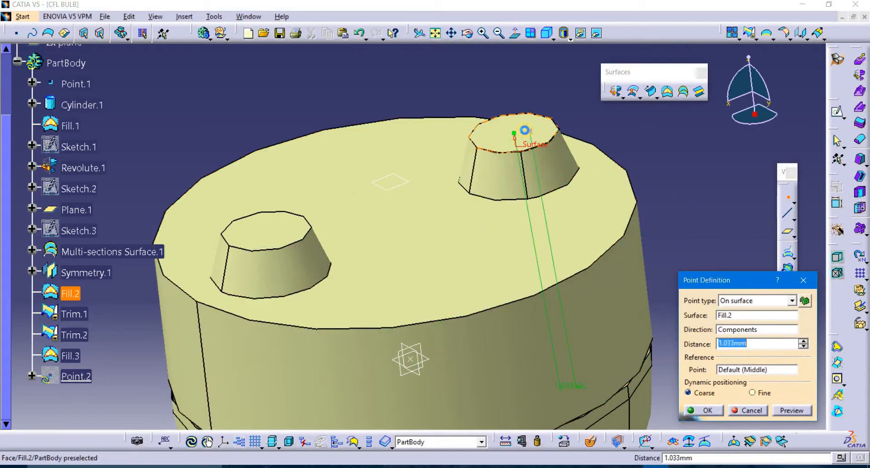
click(543, 145)
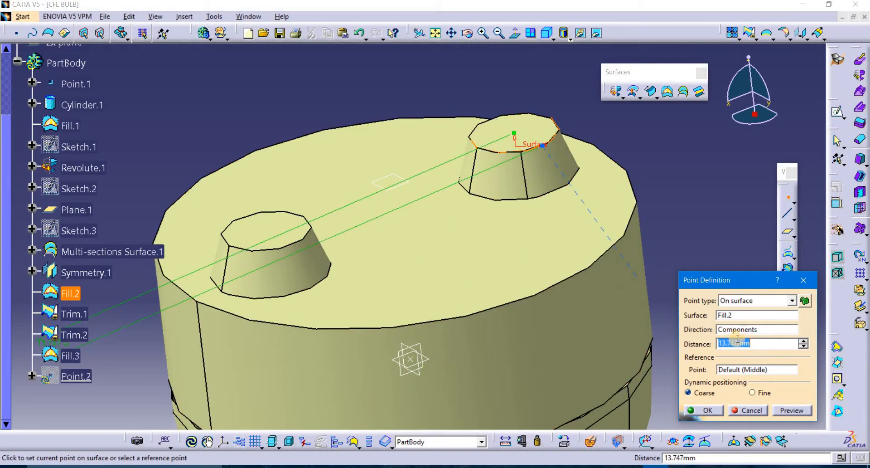
click(704, 409)
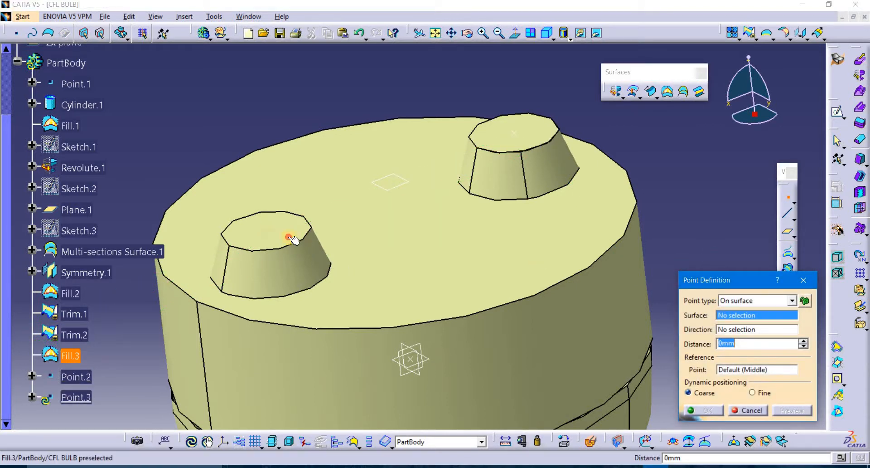
Create an On surface point at the default middle of the fill surface closing the mirrored collar
click(311, 231)
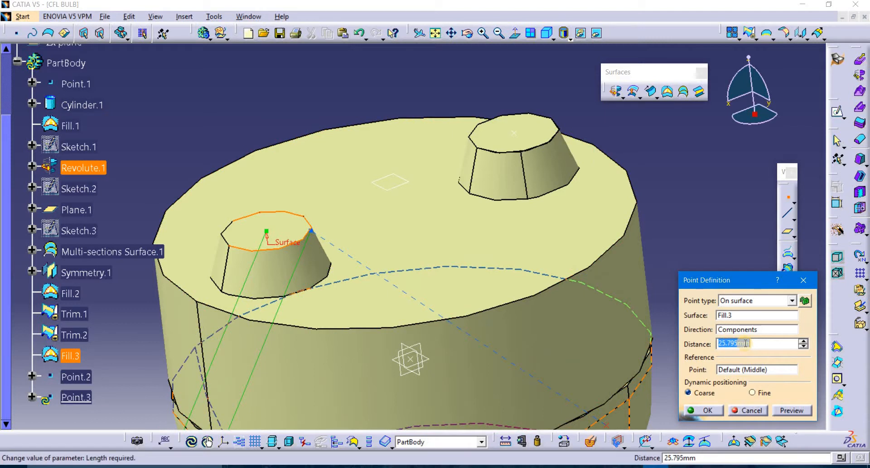
key(Return)
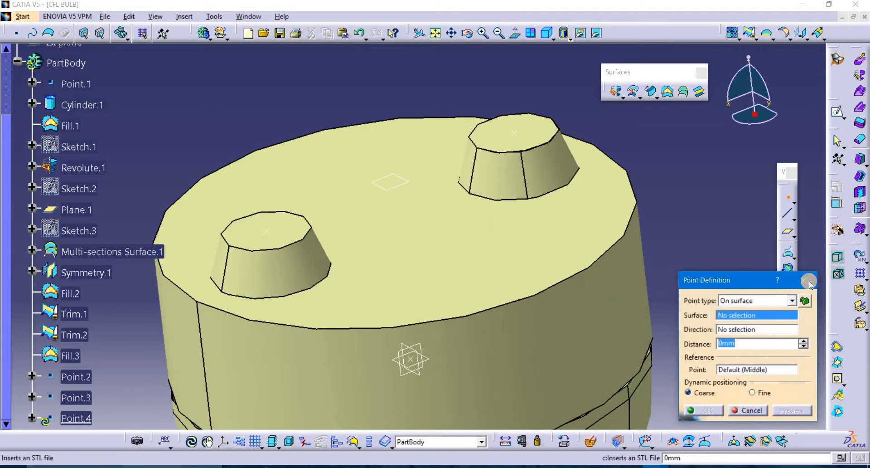
key(Escape)
Create a Point-Direction line from the original collar's cap point along the Z component, with start 5 mm and end 20 mm
click(784, 219)
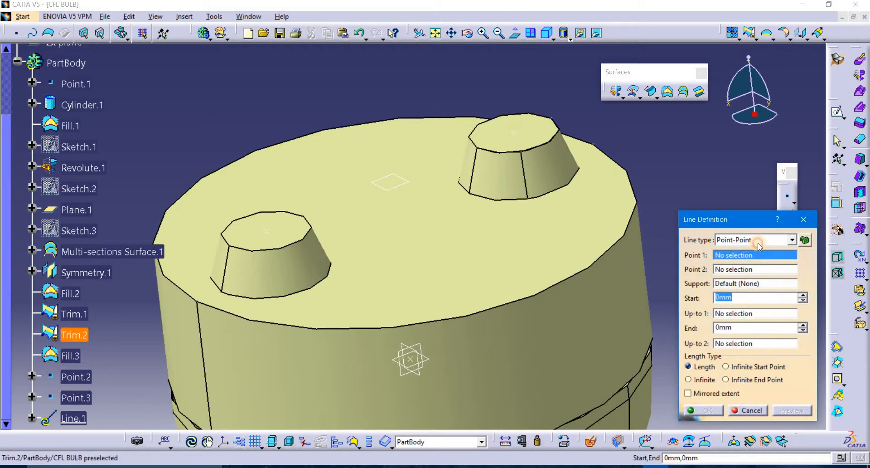
click(759, 240)
click(756, 260)
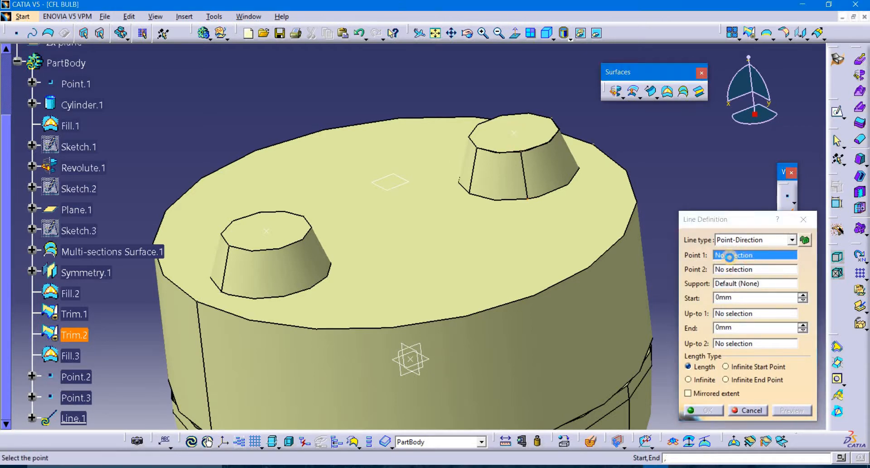
click(514, 132)
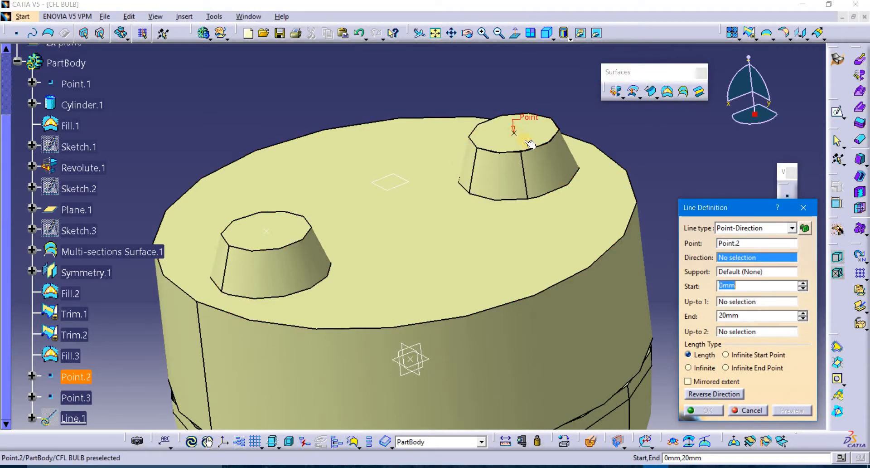
right_click(760, 256)
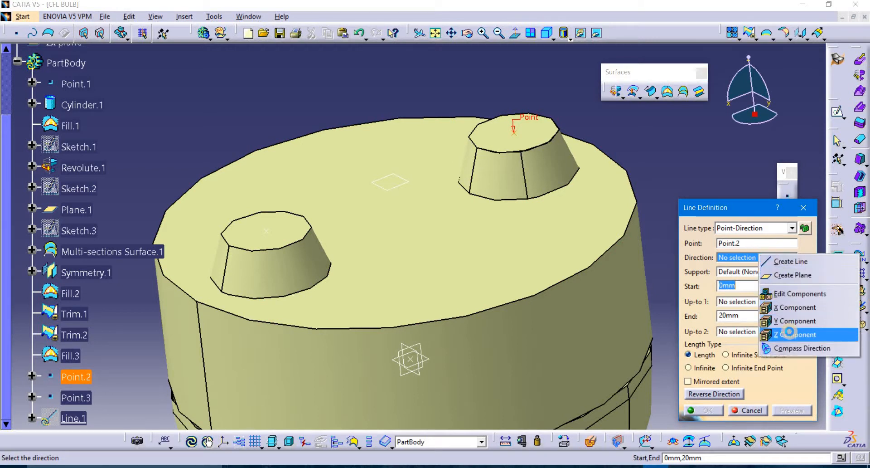
click(791, 334)
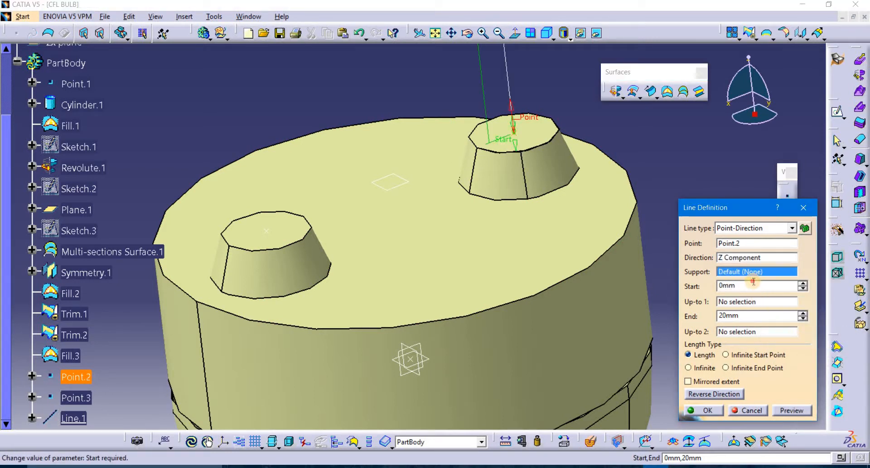
text(5)
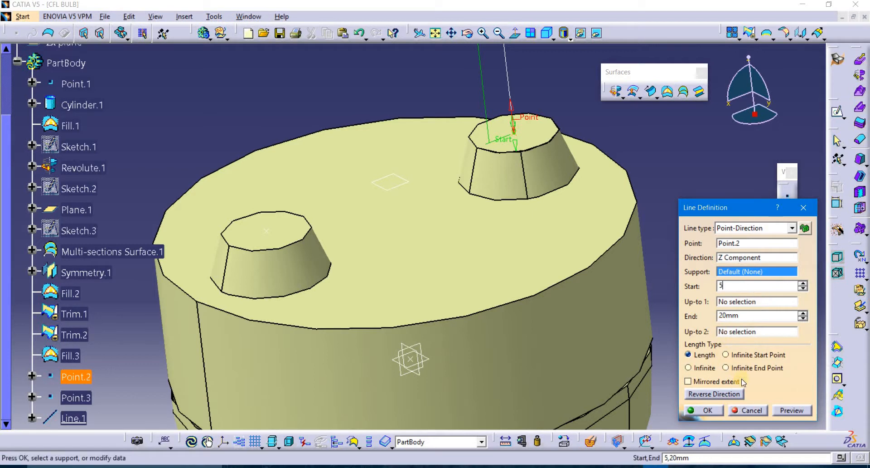
click(714, 408)
middle_drag(660, 224, 666, 330)
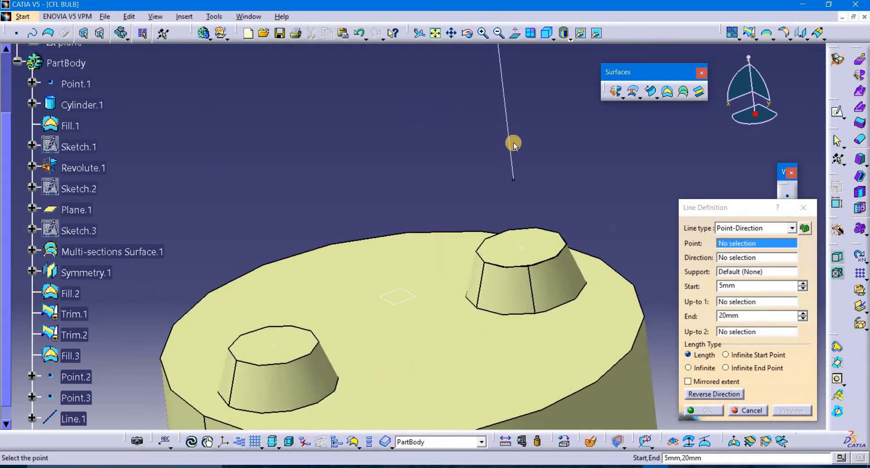
middle_drag(564, 181, 571, 257)
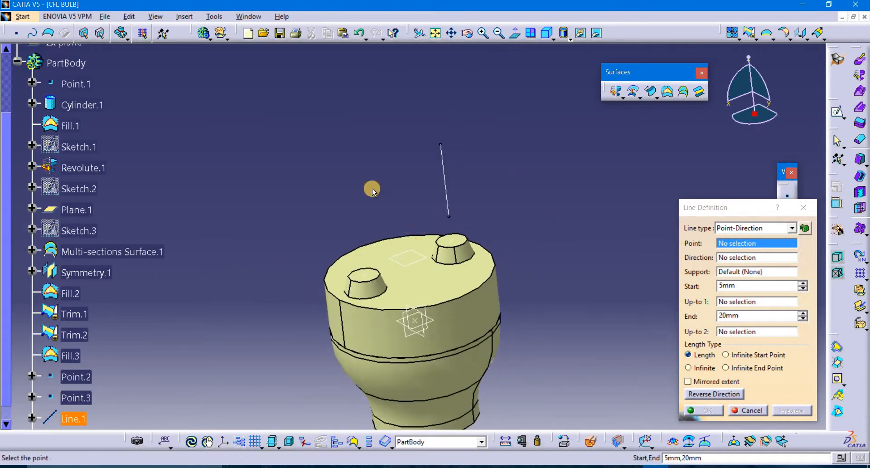
middle_drag(441, 224, 469, 167)
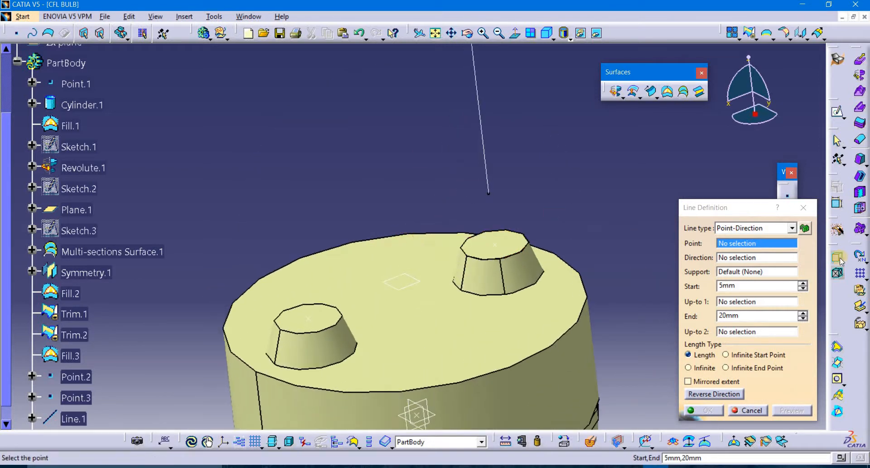
click(803, 211)
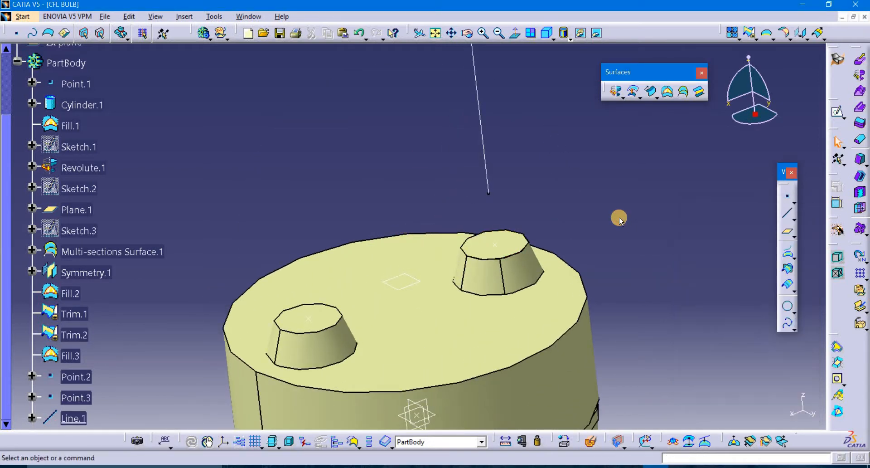
Delete the line floating above the original collar
double_click(482, 126)
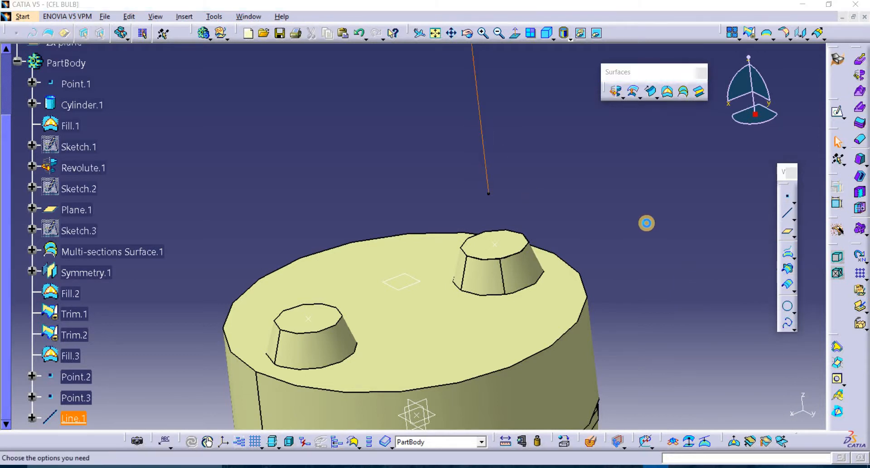
click(760, 411)
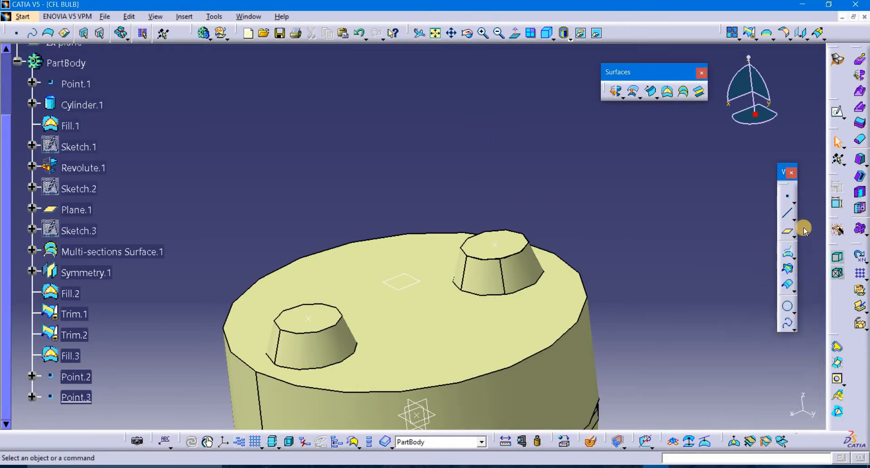
Create a Point-Direction line from the original collar's cap point along the Z component, with start 0 mm and end 5 mm
click(787, 213)
ctrl+middle_drag(600, 274, 604, 186)
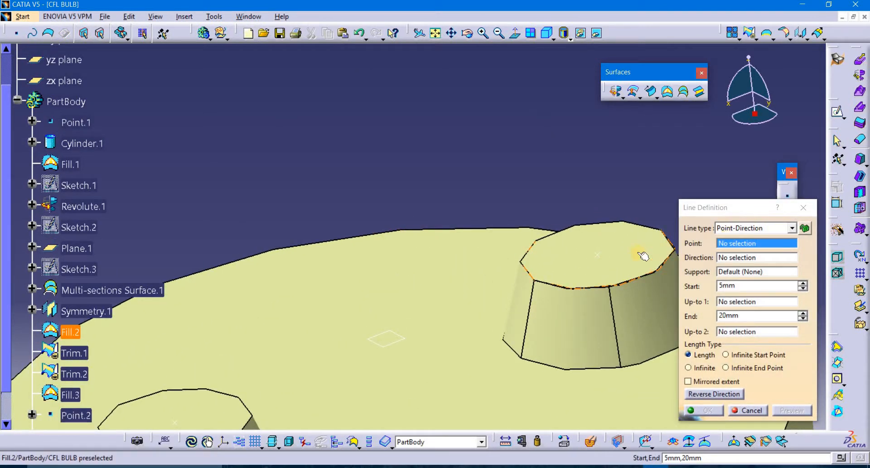
click(599, 253)
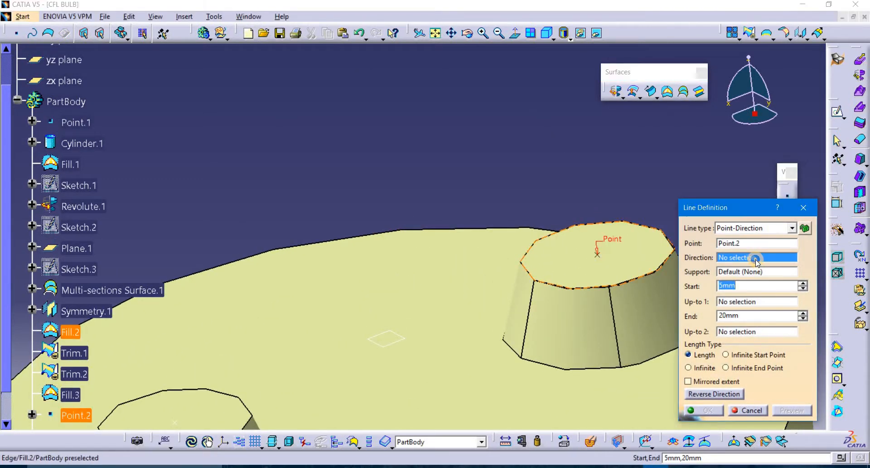
right_click(755, 257)
click(775, 339)
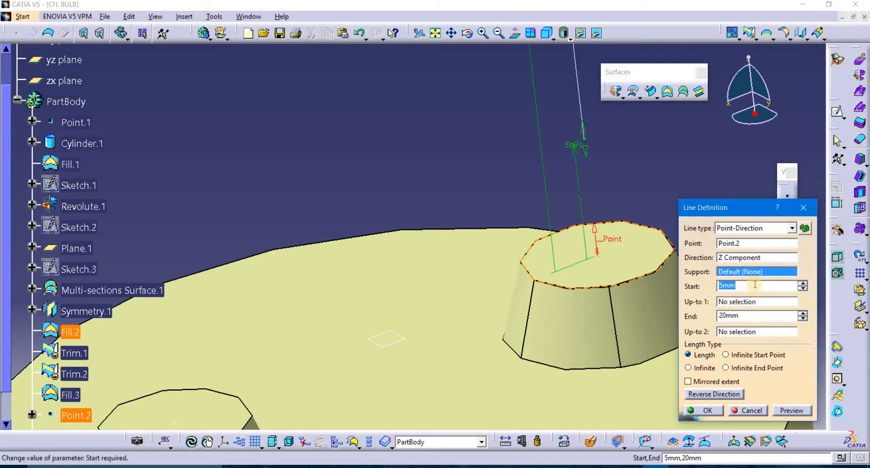
text(0)
click(723, 316)
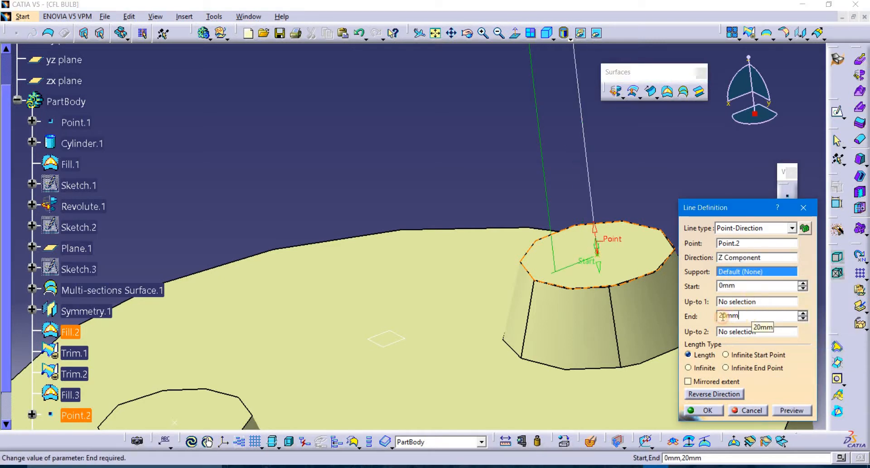
drag(722, 316, 703, 318)
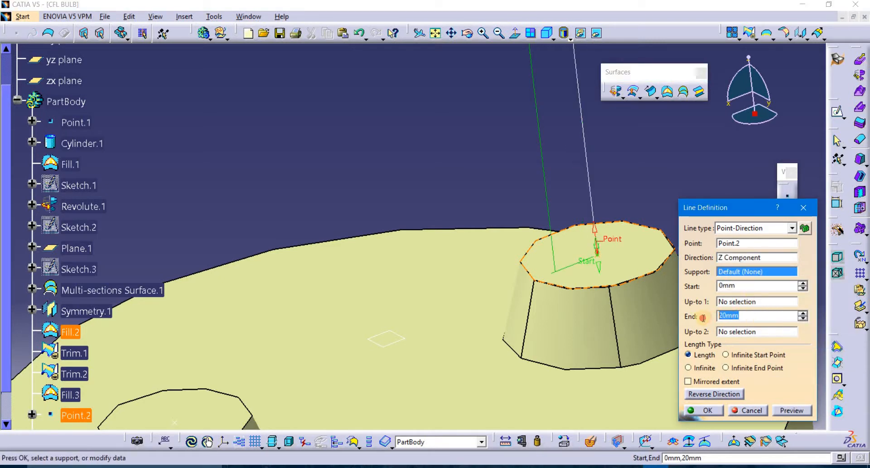
click(797, 410)
click(708, 410)
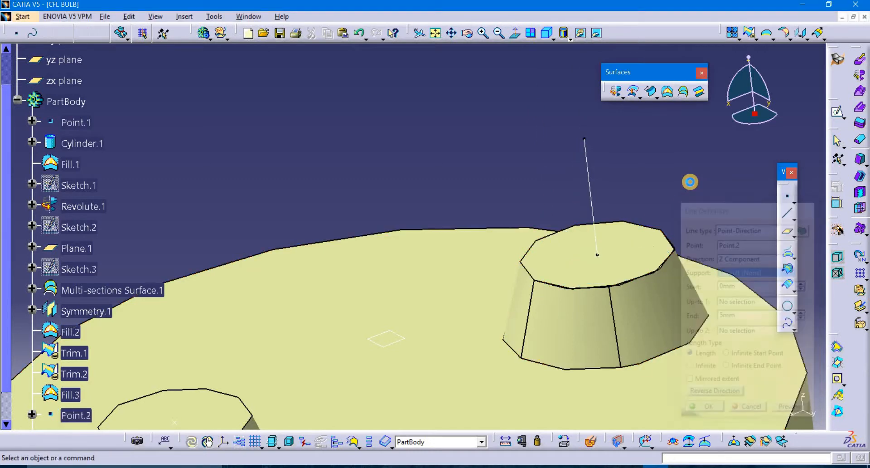
Create a matching Z-direction line from the mirrored collar's cap point, with start 0 mm and end 5 mm
middle_drag(690, 179, 543, 204)
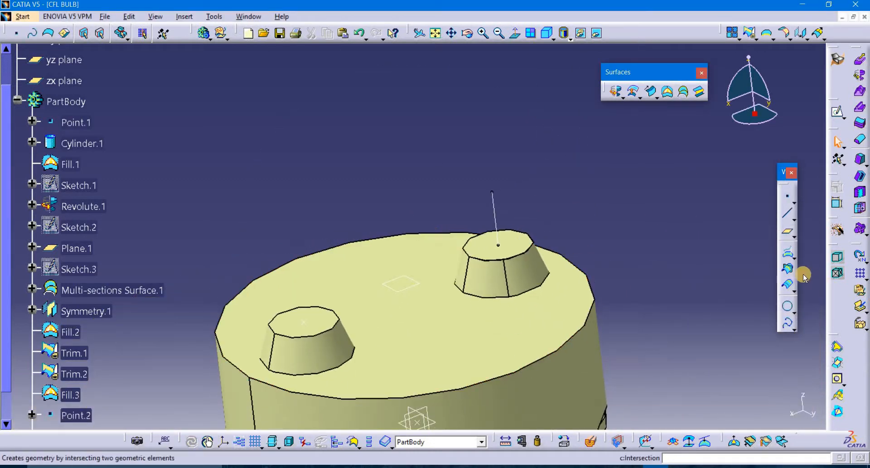
click(787, 212)
middle_drag(309, 321, 373, 190)
middle_drag(249, 366, 312, 265)
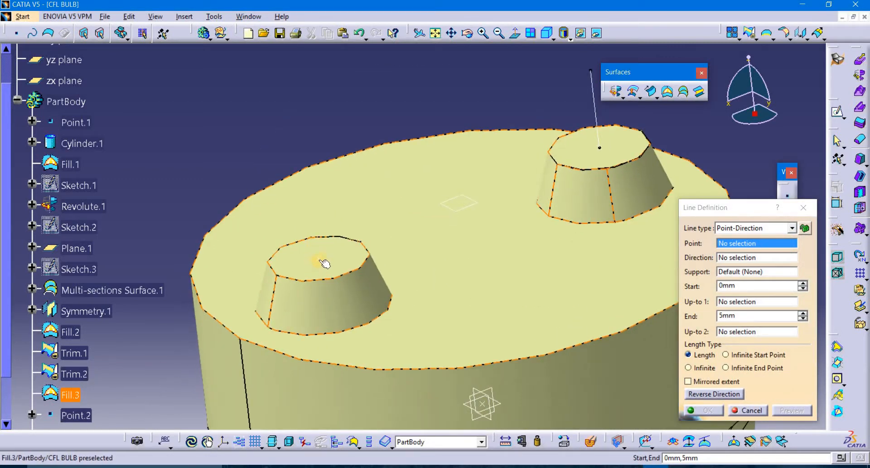
click(320, 257)
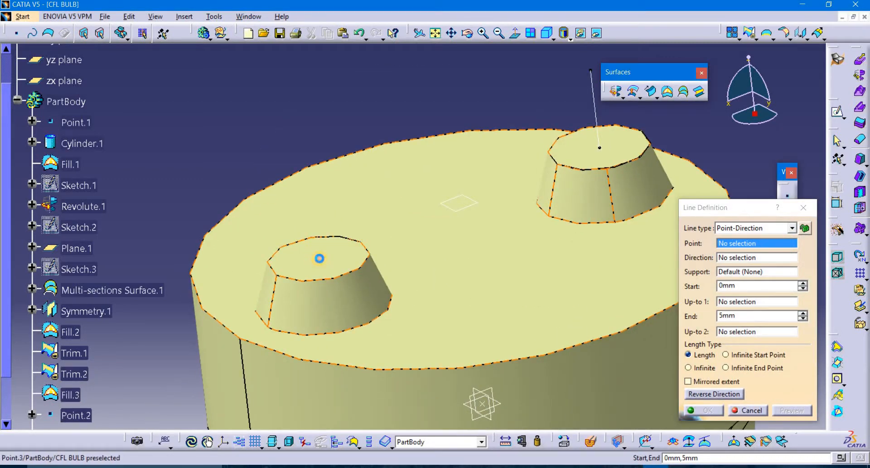
right_click(774, 259)
click(802, 339)
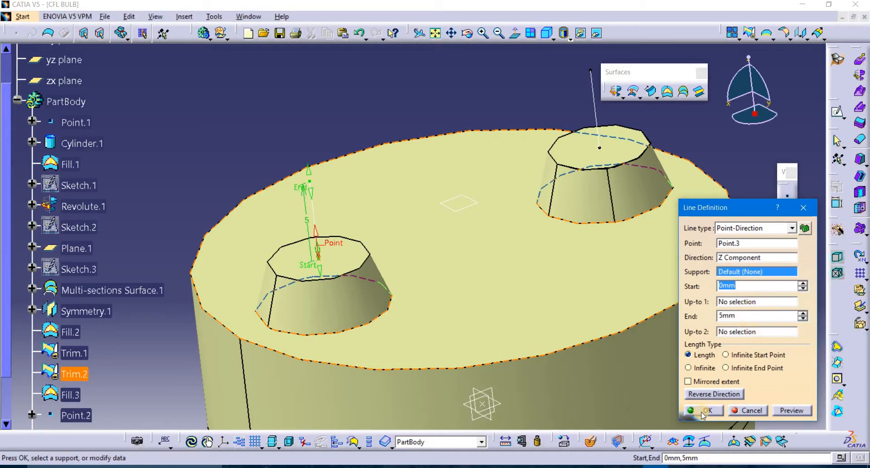
click(703, 414)
Start a helix curve from the upper end of the original collar's vertical line, using the Z axis as its axis
middle_drag(454, 248, 484, 268)
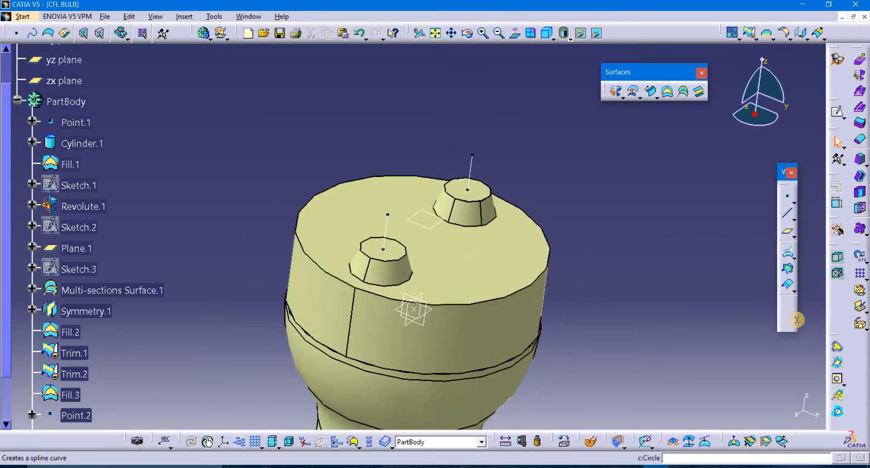
drag(797, 320, 797, 338)
click(792, 324)
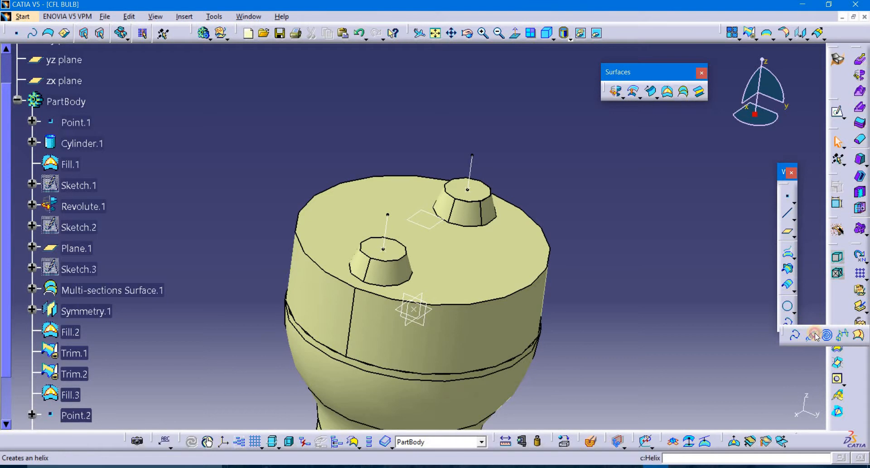
click(814, 335)
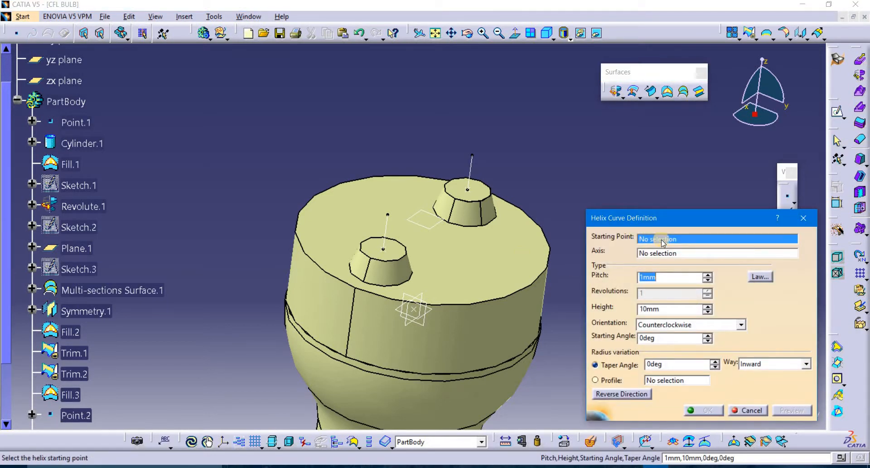
middle_drag(535, 152, 547, 119)
middle_drag(517, 171, 425, 316)
click(423, 260)
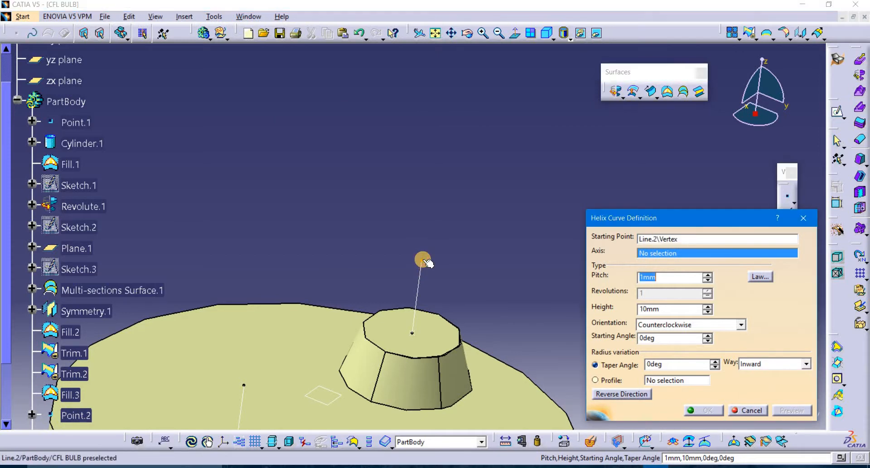
right_click(647, 252)
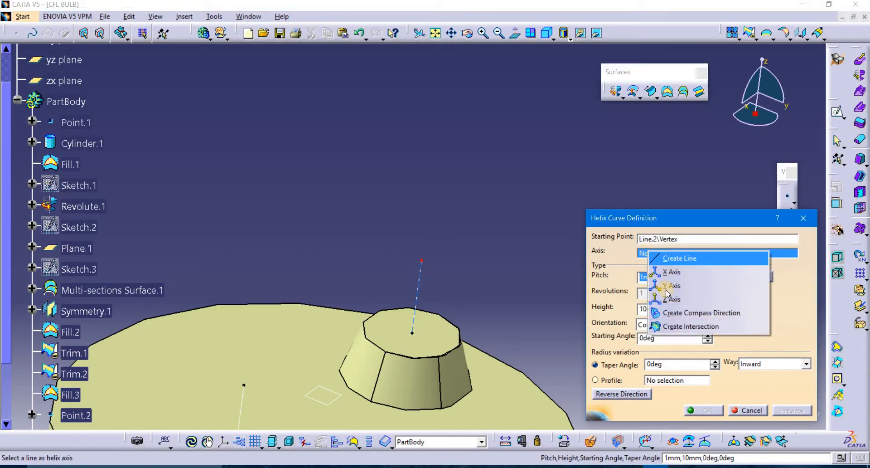
click(669, 298)
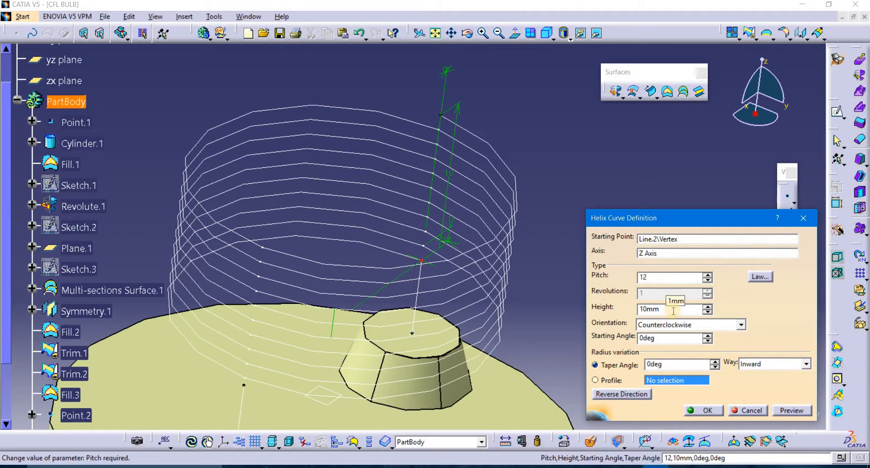
Set the helix to 12 mm pitch, 25 mm height and clockwise orientation, and create it
key(Tab)
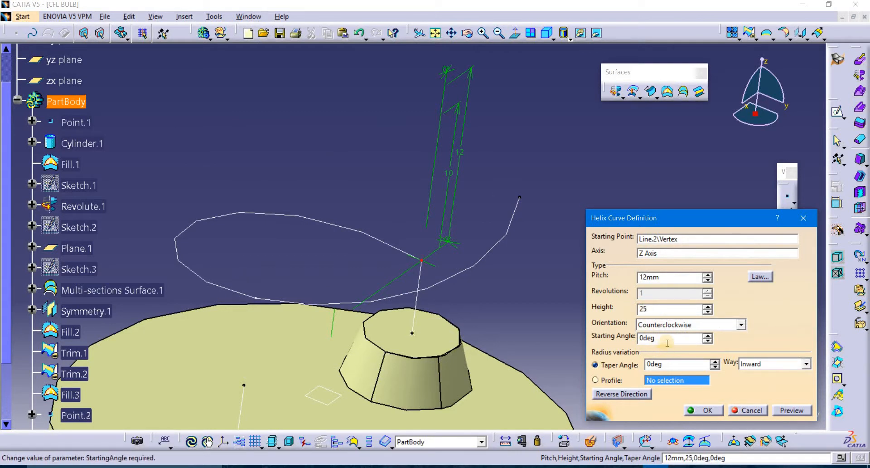
click(668, 325)
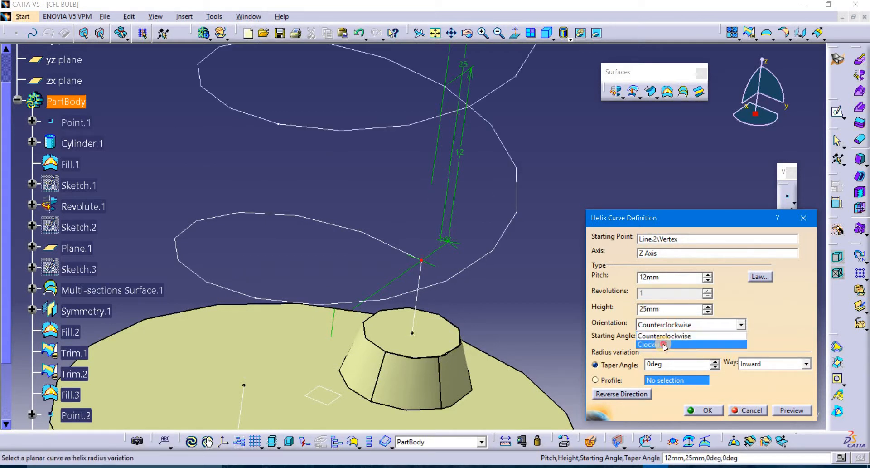
click(668, 338)
click(702, 409)
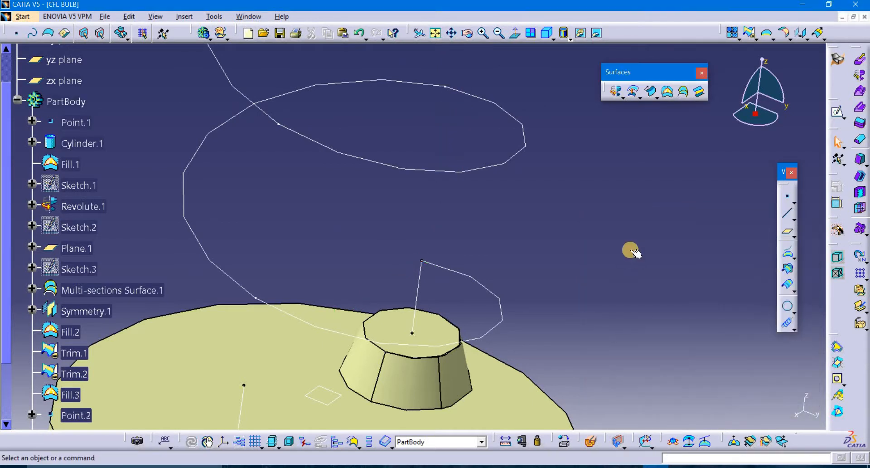
Start a second helix curve from the upper end of the mirrored collar's vertical line, using the Z axis as its axis
mouse_move(629, 250)
middle_down()
mouse_move(637, 318)
mouse_move(640, 255)
middle_up()
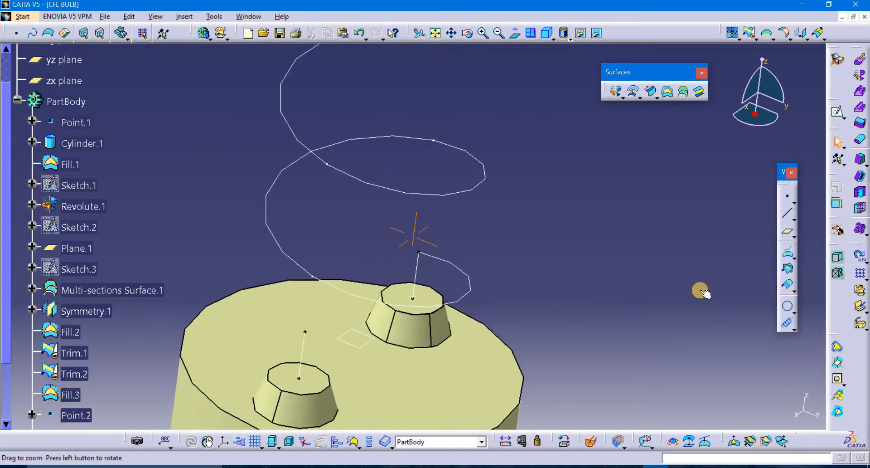
click(773, 324)
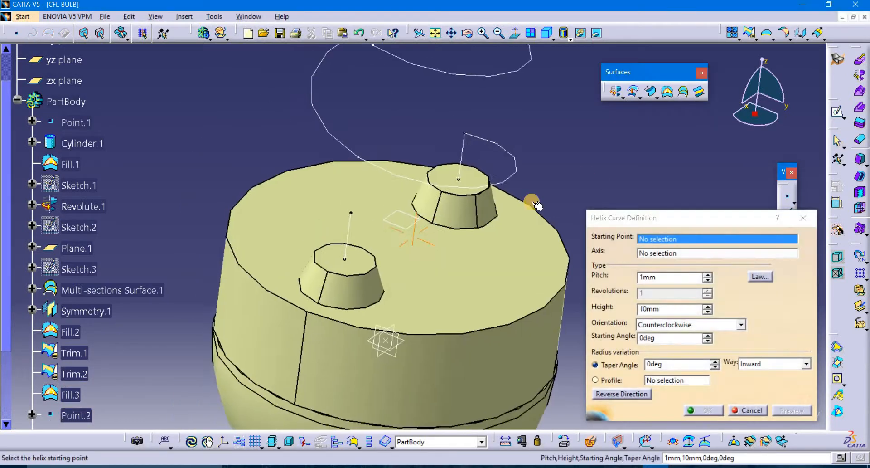
click(352, 214)
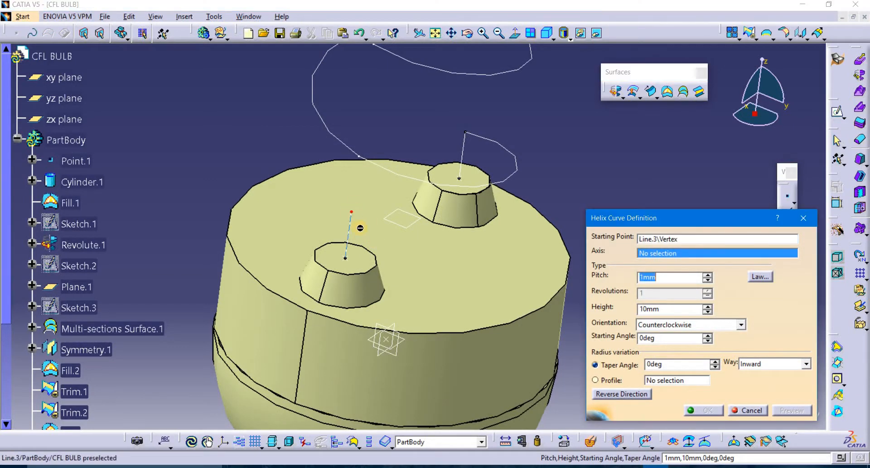
right_click(655, 256)
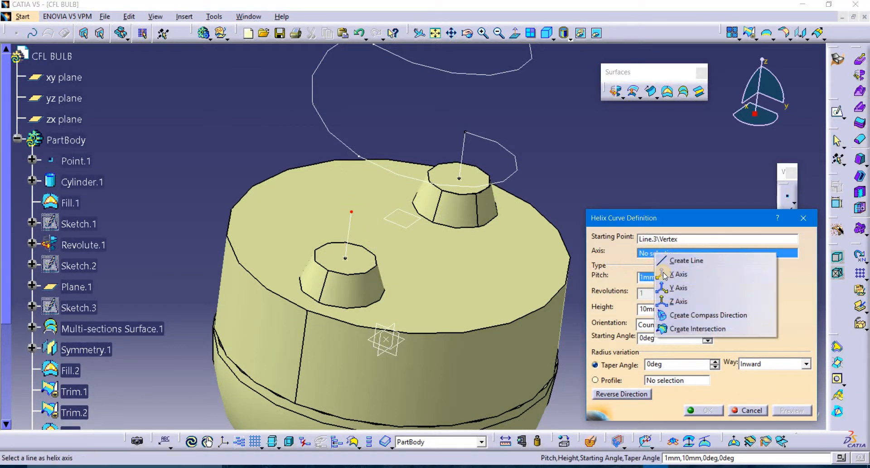
click(671, 298)
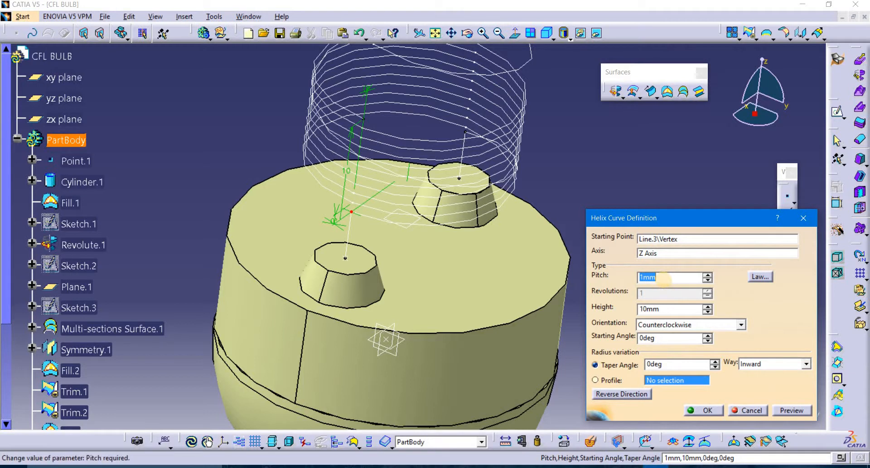
Give the second helix a 12 mm pitch, 25 mm height and clockwise orientation, and create it
text(12)
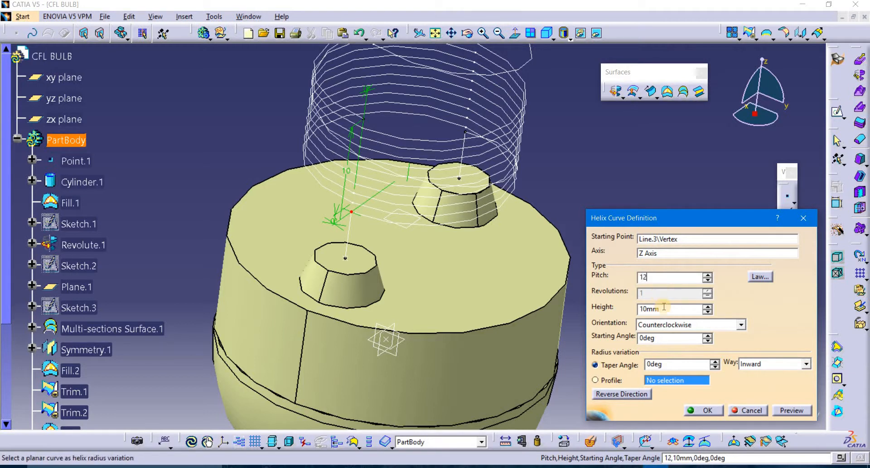
key(Tab)
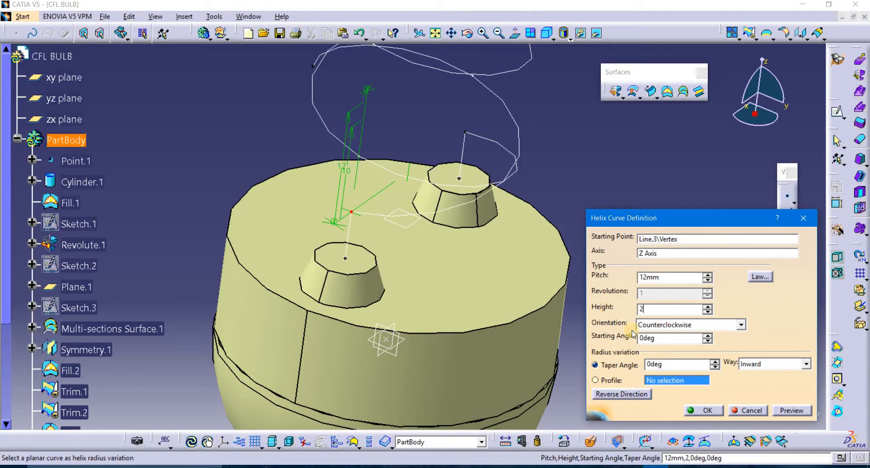
click(659, 324)
click(664, 340)
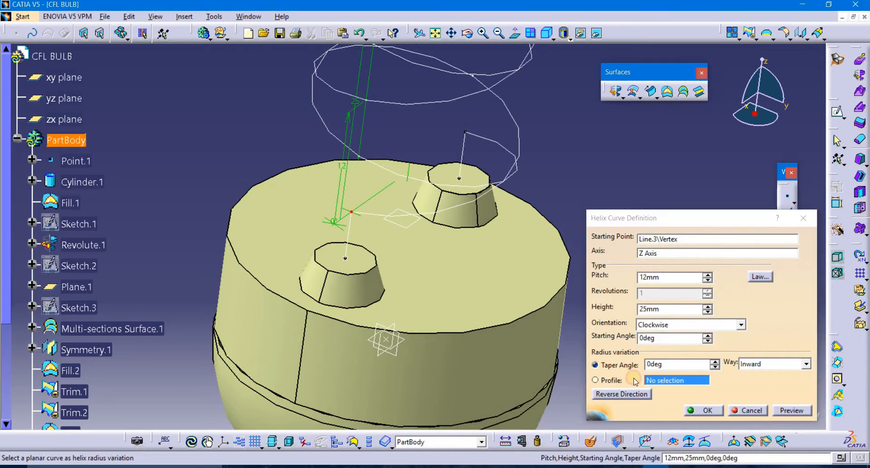
click(706, 417)
middle_drag(649, 219, 642, 333)
middle_drag(564, 221, 573, 300)
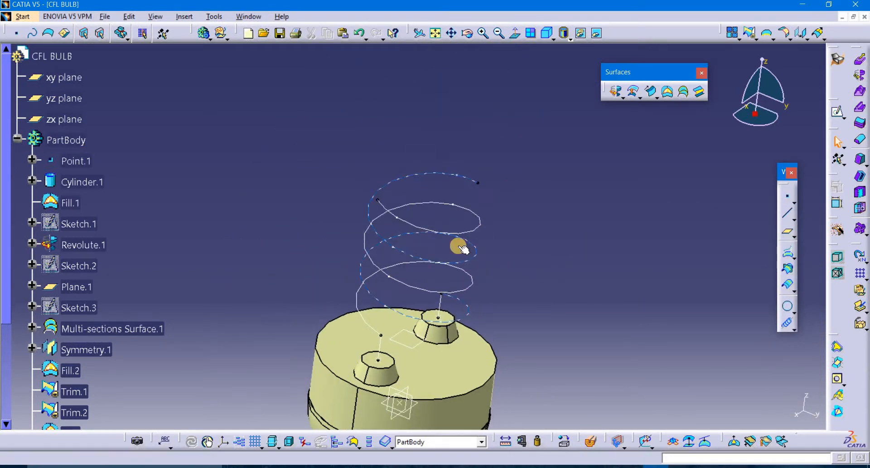
Start a connect curve from the upper end of the original helix to the upper end of the second helix
click(799, 318)
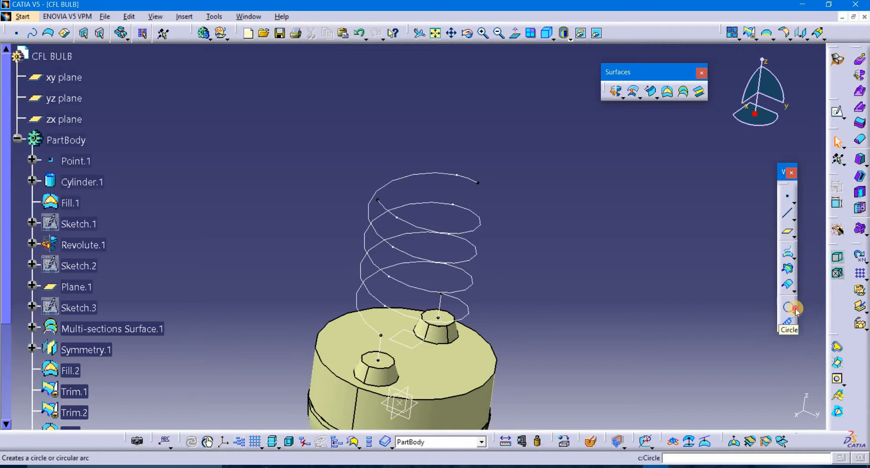
click(793, 312)
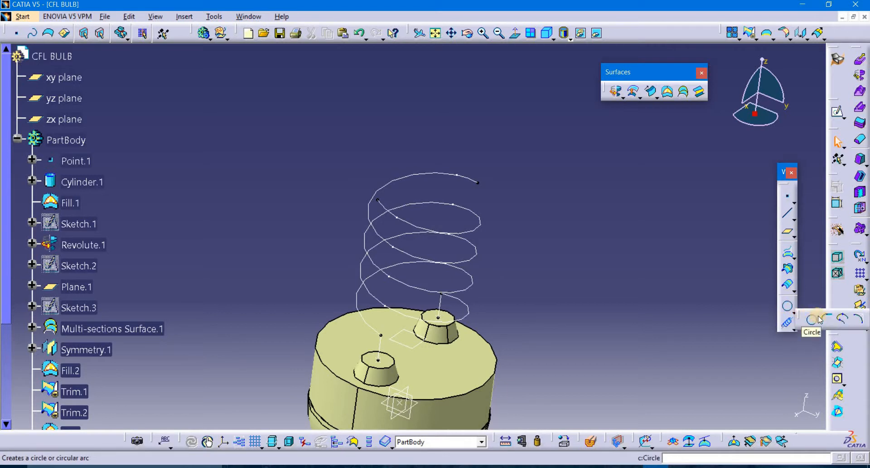
click(841, 319)
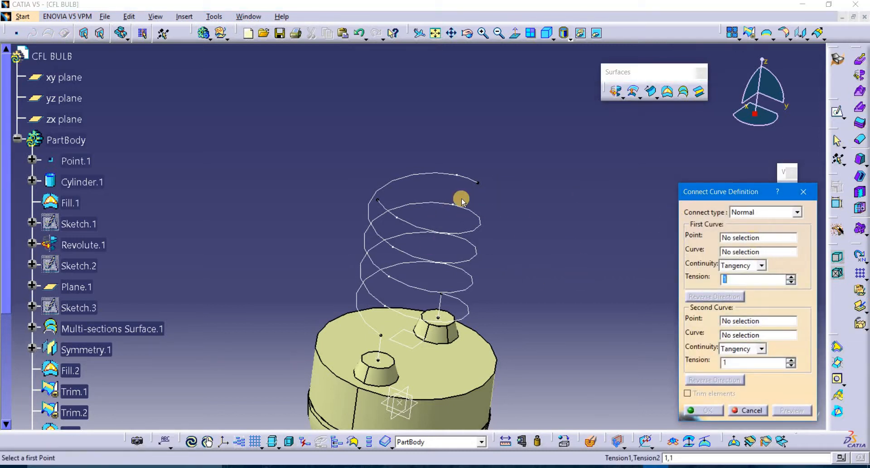
click(478, 183)
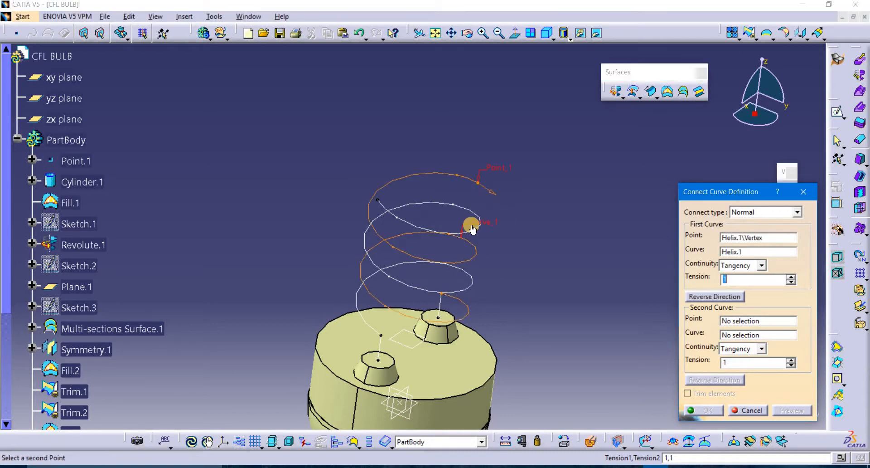
click(379, 202)
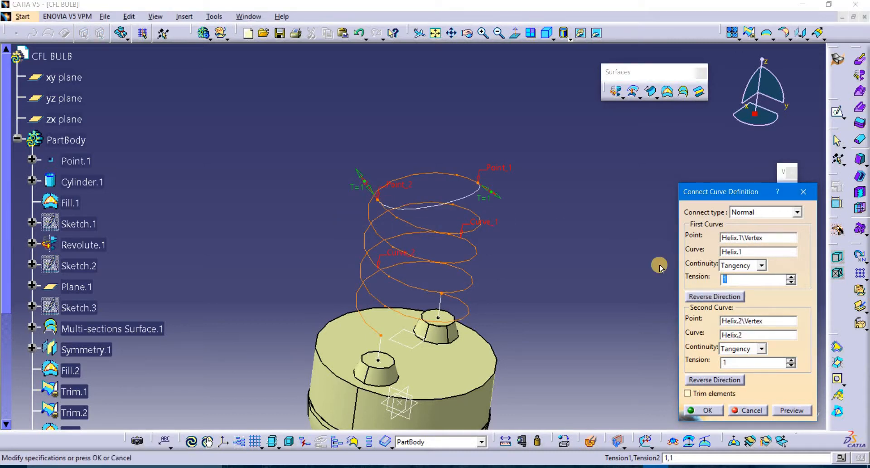
Try Curvature continuity for the connect curve's first curve, then return it to Tangency
click(740, 266)
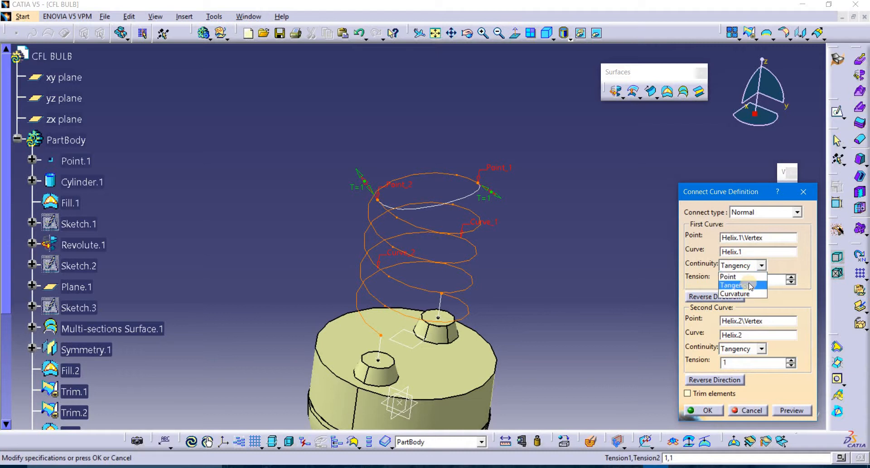
click(743, 285)
click(744, 265)
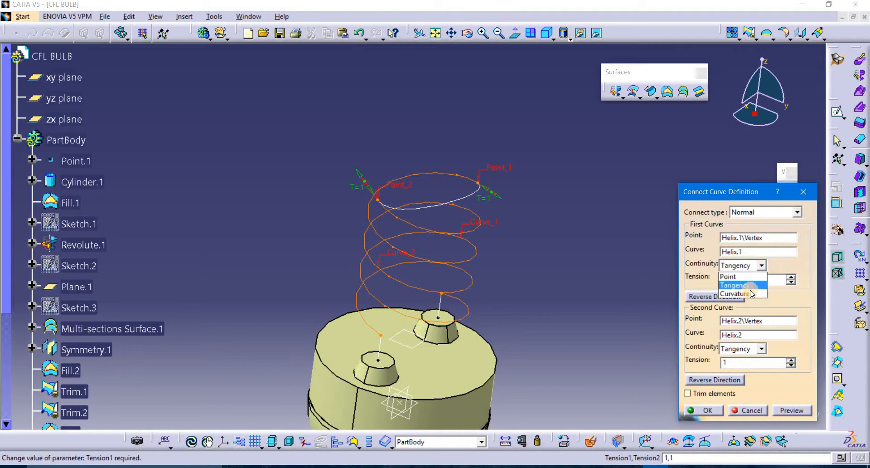
click(751, 295)
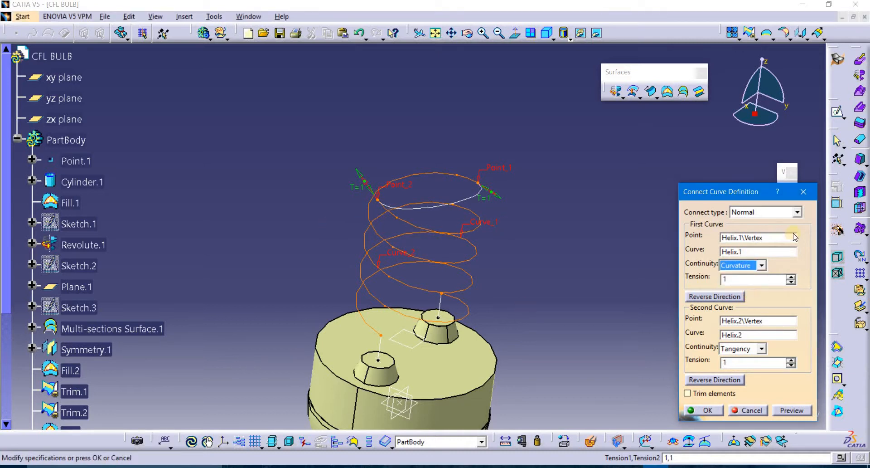
click(741, 265)
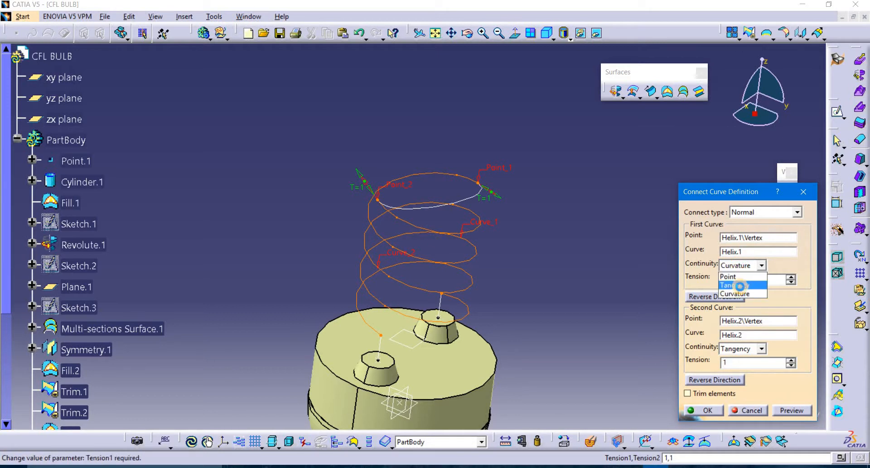
click(740, 286)
Try building the connect curve with Curvature continuity on both helices
middle_drag(338, 185, 387, 269)
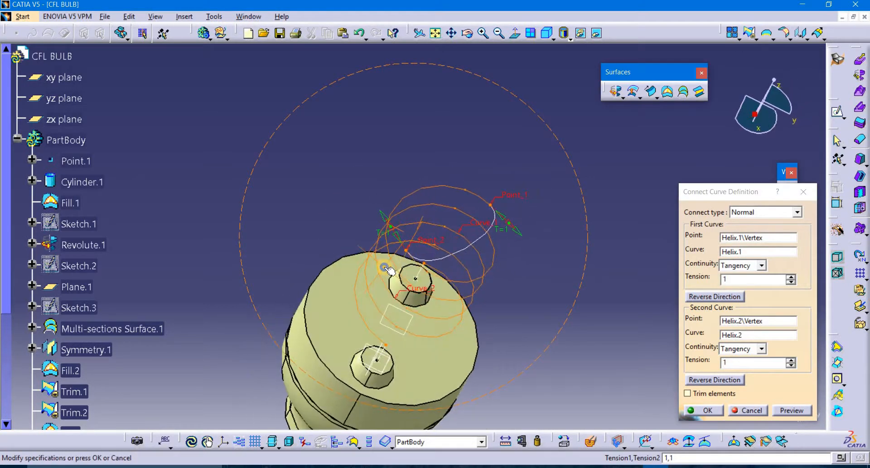
click(740, 348)
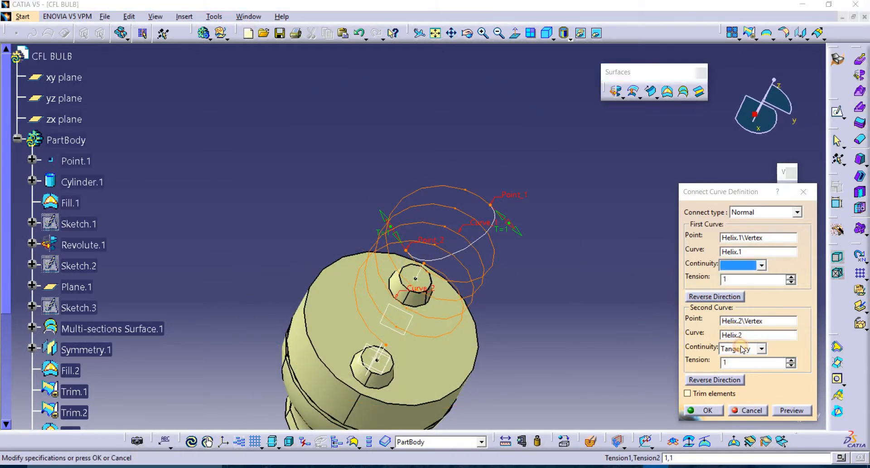
click(740, 377)
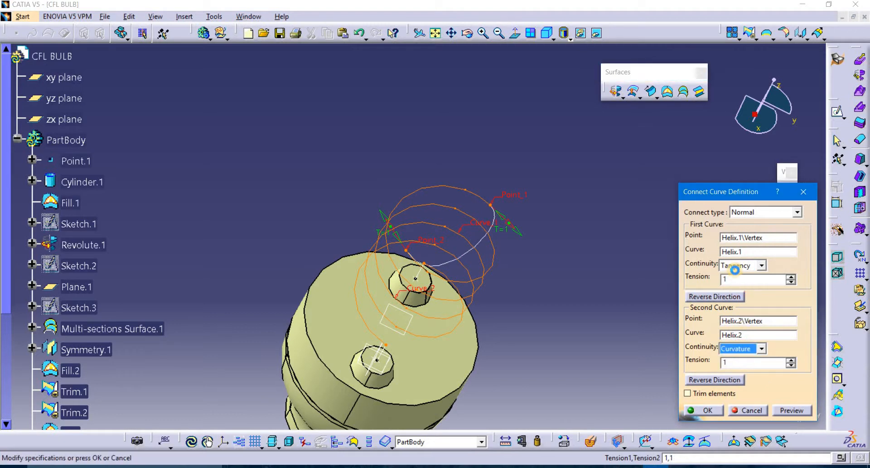
click(736, 265)
click(742, 295)
middle_drag(469, 278, 458, 219)
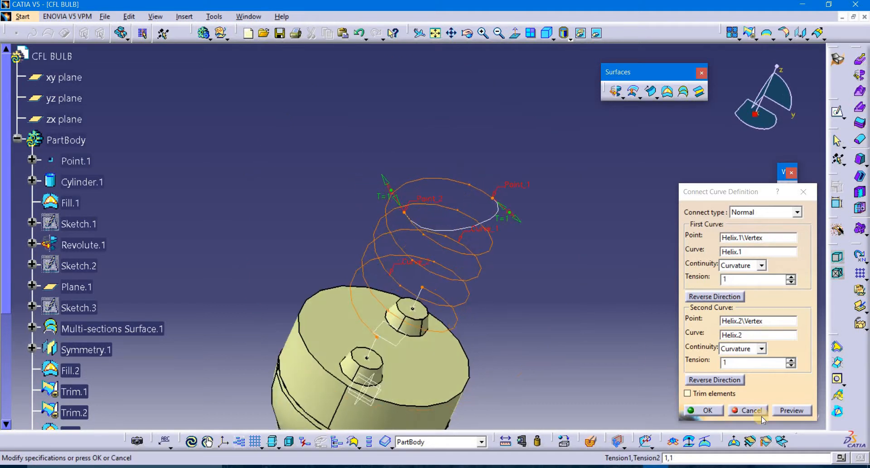
click(789, 409)
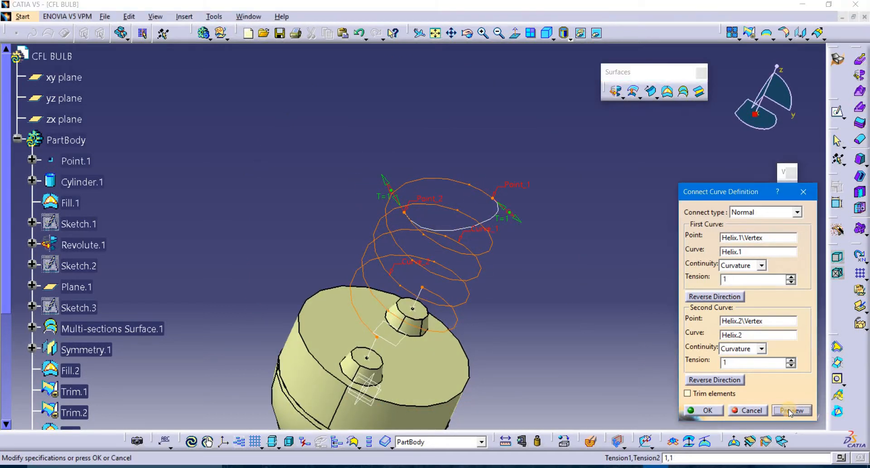
click(709, 410)
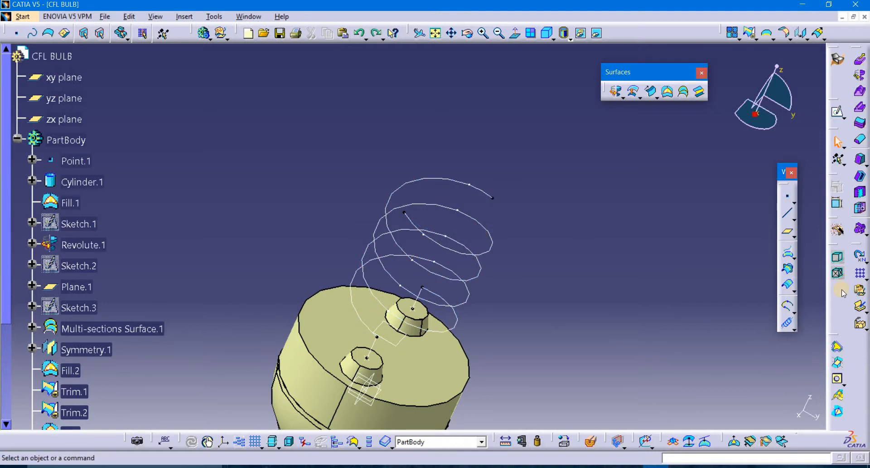
Start a Normal connect curve with the second helix's upper end as first point and the original helix's upper end as second point
click(787, 305)
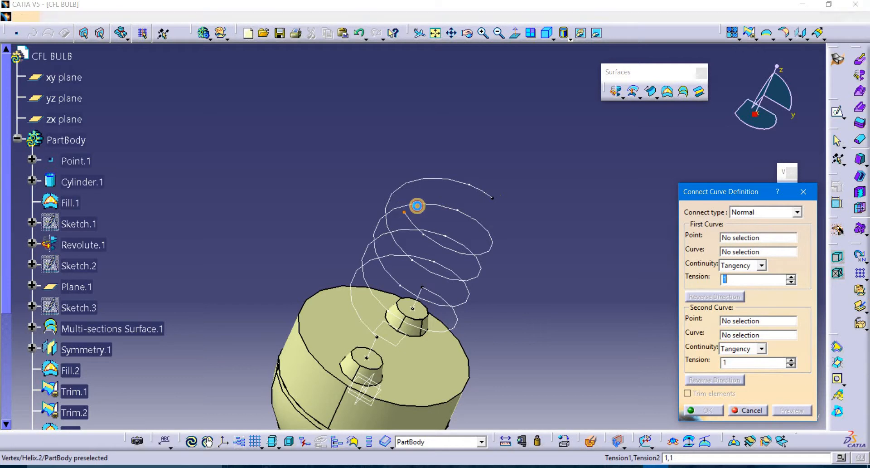
click(412, 204)
click(494, 197)
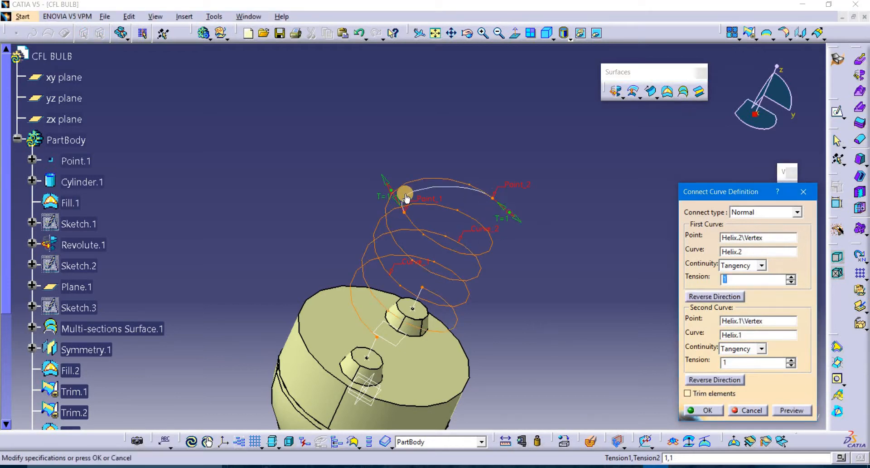
middle_drag(444, 223, 381, 248)
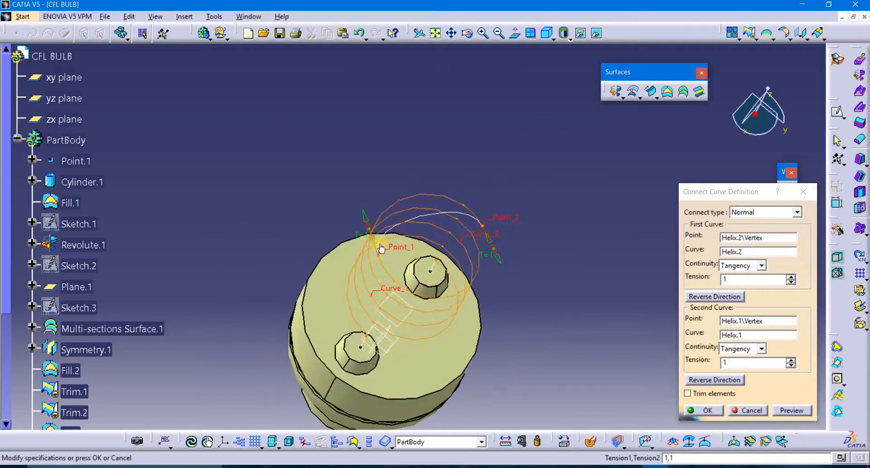
Try Curvature continuity on the original helix's end, return it to Tangency and keep Normal as the connect type
click(750, 348)
click(734, 376)
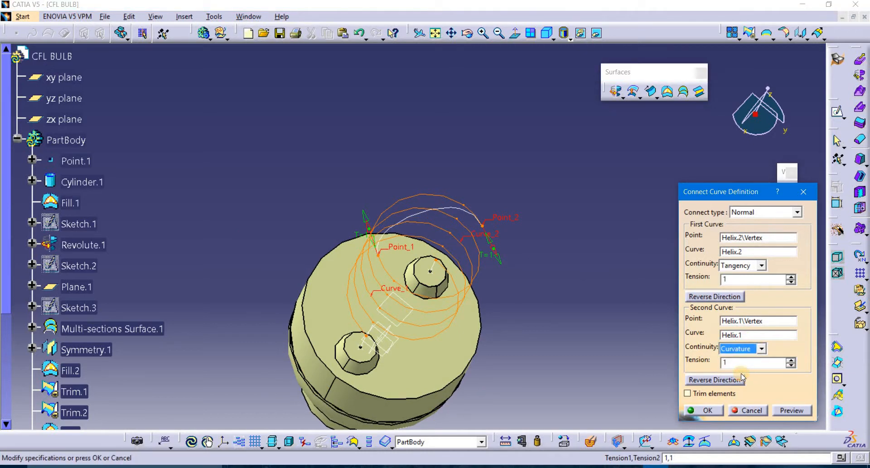
click(733, 348)
click(736, 367)
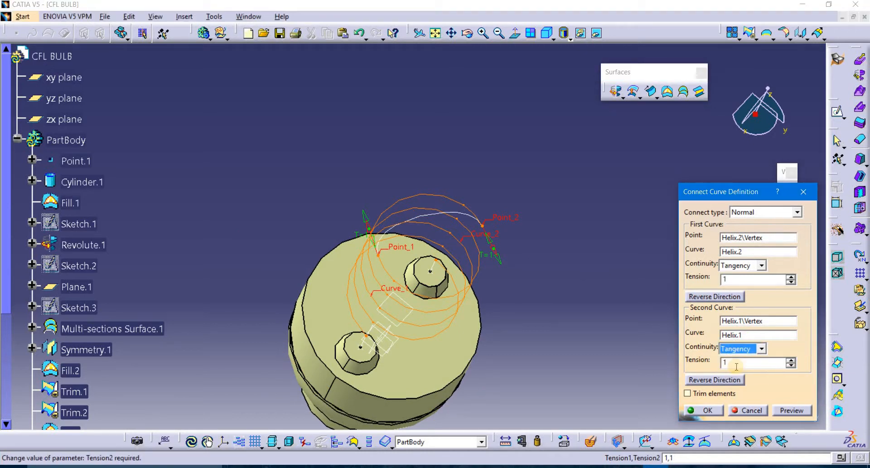
click(733, 267)
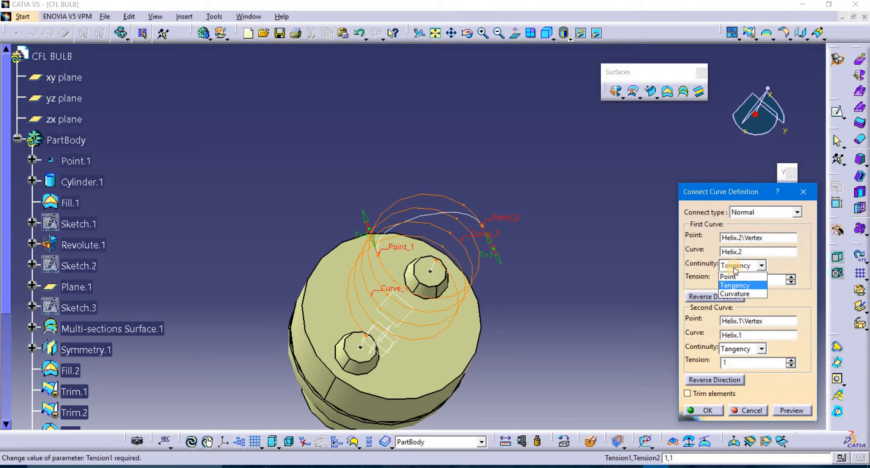
click(769, 212)
click(769, 213)
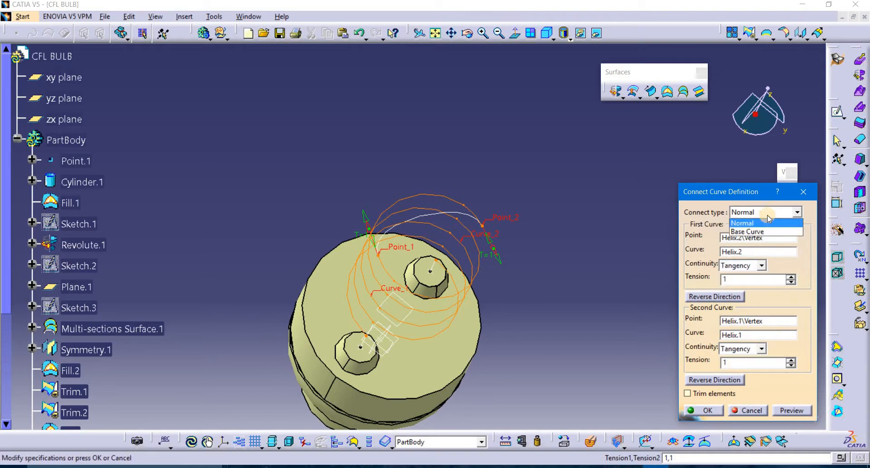
click(765, 223)
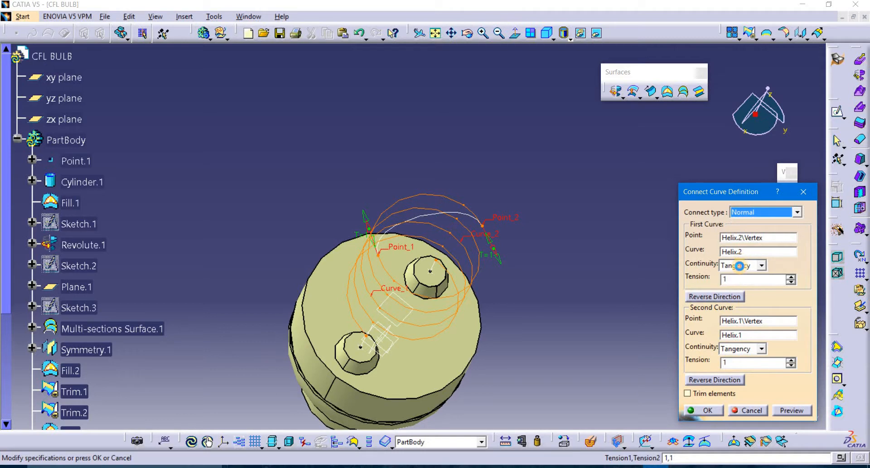
Set Curvature continuity for both ends of the connect curve and reverse the first curve's direction
click(739, 266)
click(736, 292)
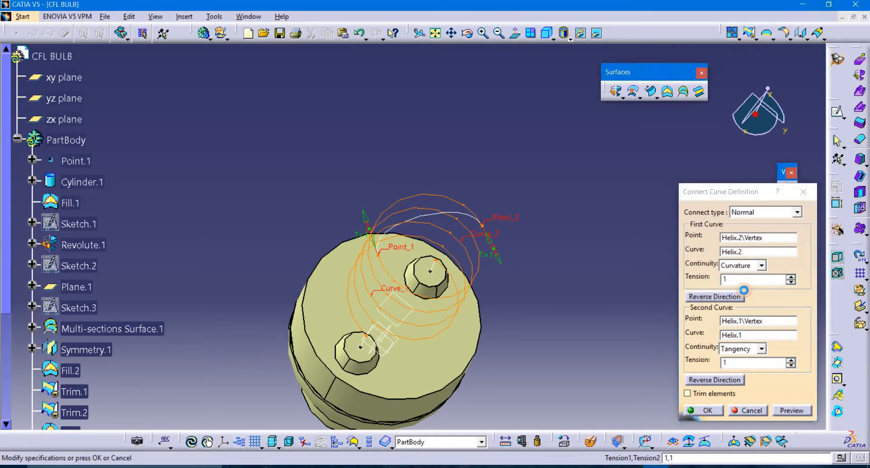
click(745, 349)
click(747, 376)
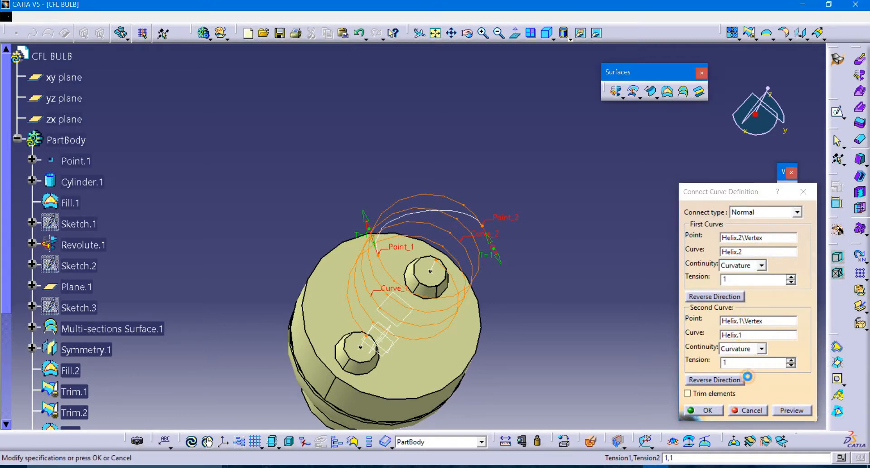
click(718, 297)
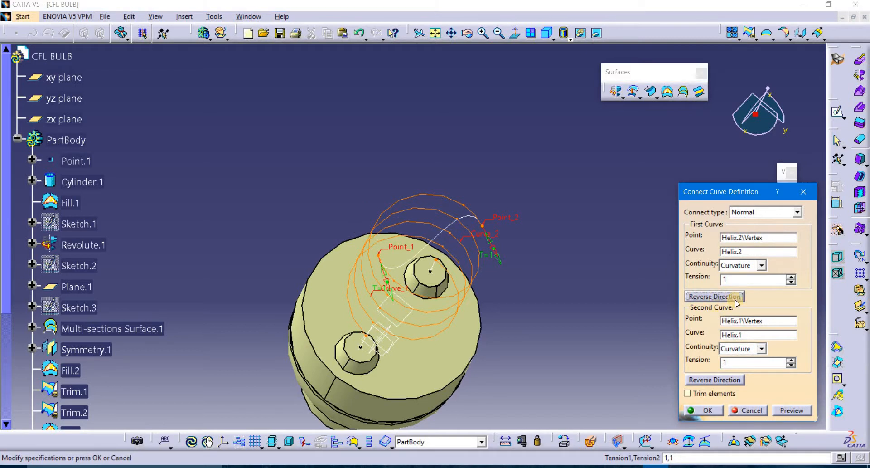
Reverse the directions of the second and first curves as needed and create the connect curve between the helices' upper ends
middle_drag(483, 281, 498, 166)
click(722, 379)
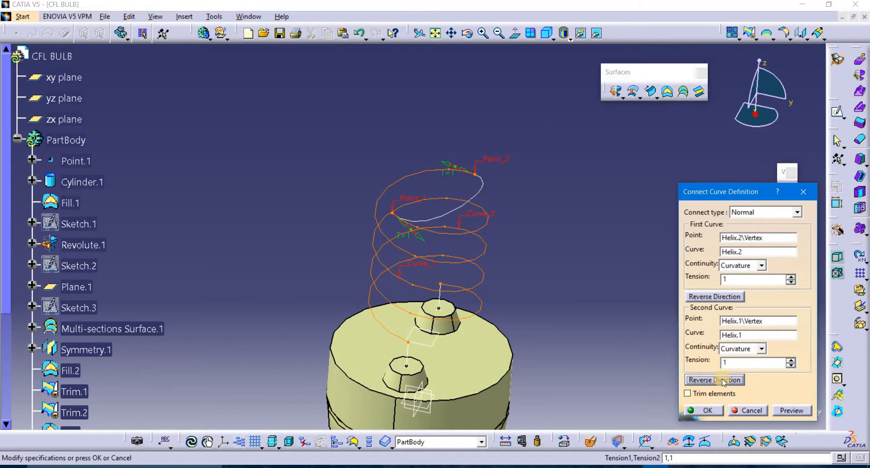
click(715, 298)
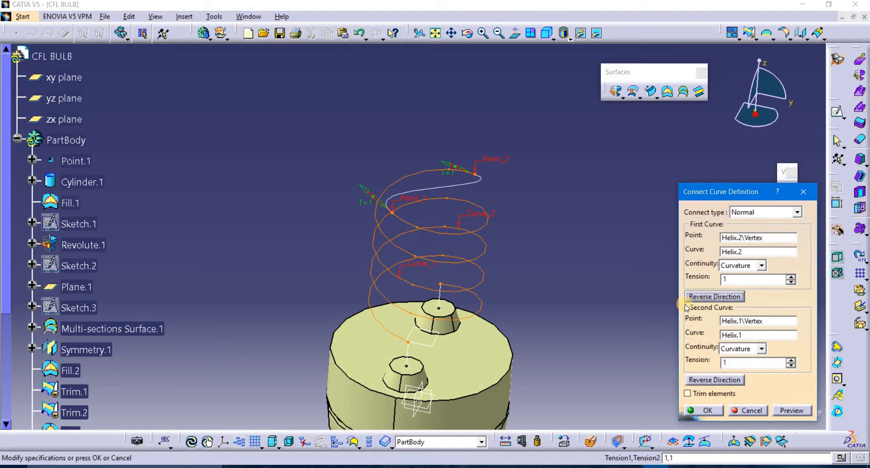
middle_drag(347, 221, 399, 263)
click(717, 384)
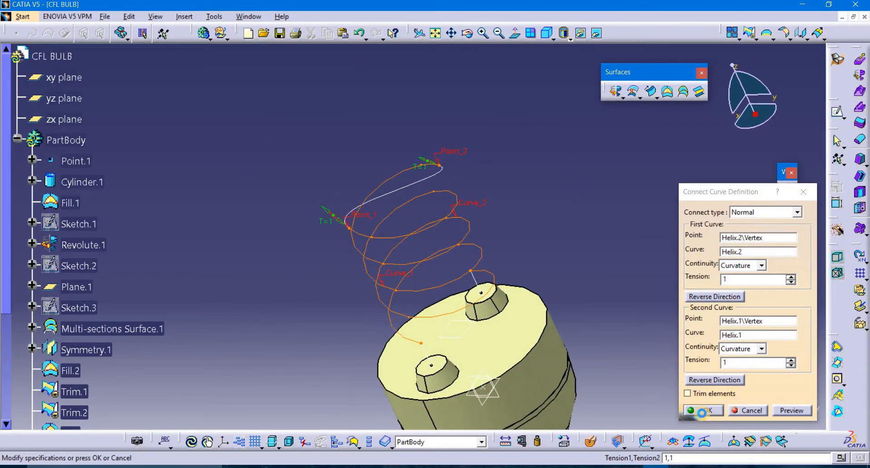
click(701, 413)
Create a 3D corner of 1 mm radius between Helix.1 and Line.2, trimming both elements
middle_drag(528, 268, 565, 308)
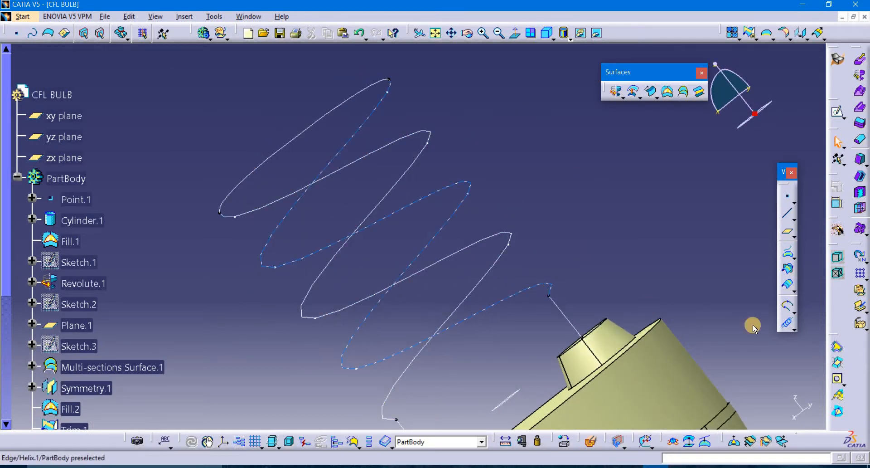
click(793, 312)
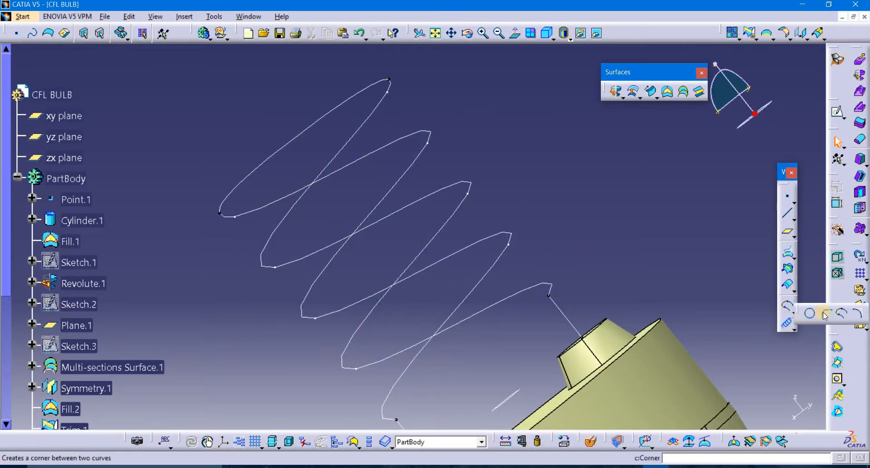
click(815, 312)
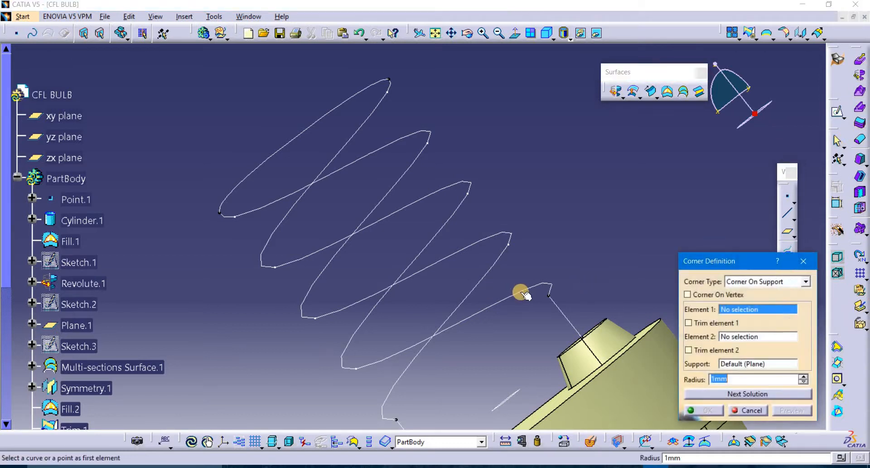
click(779, 282)
click(765, 297)
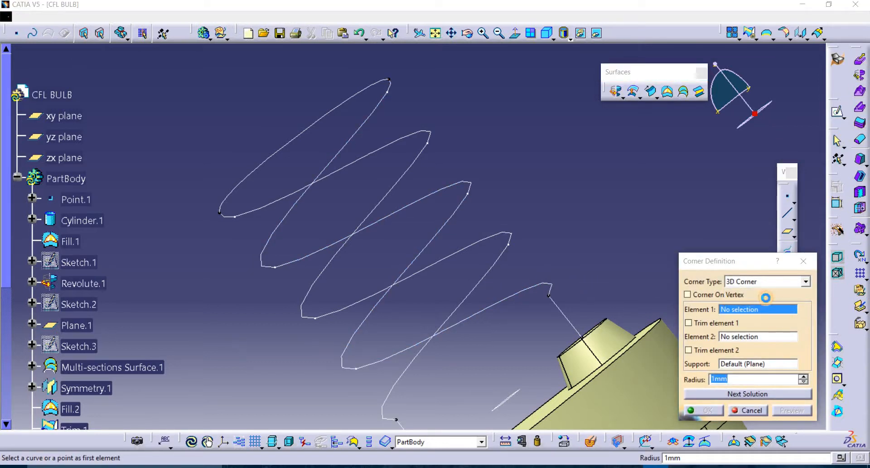
click(522, 291)
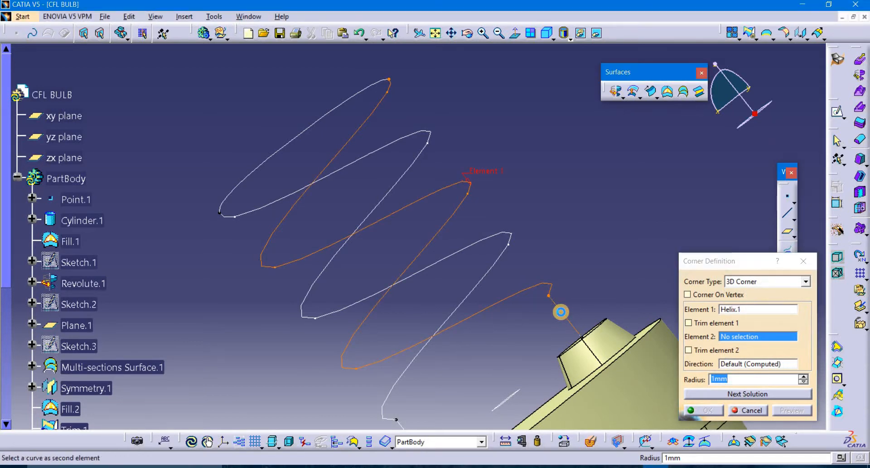
click(560, 312)
middle_drag(519, 317, 425, 384)
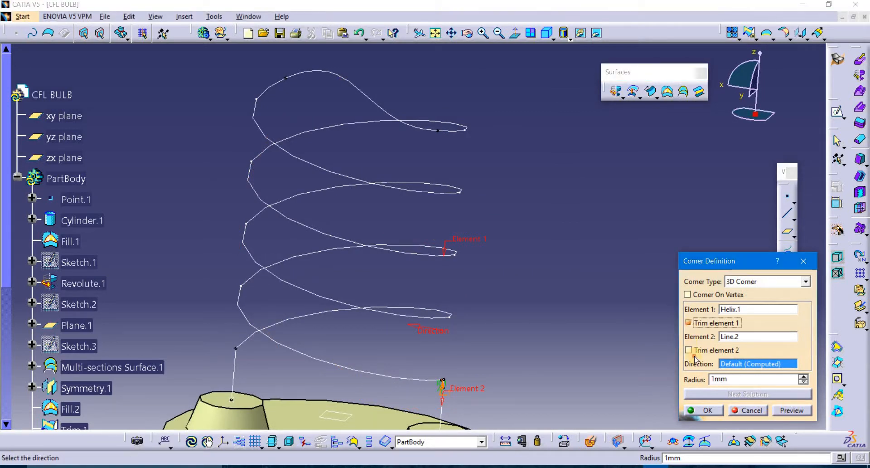
click(698, 350)
click(788, 410)
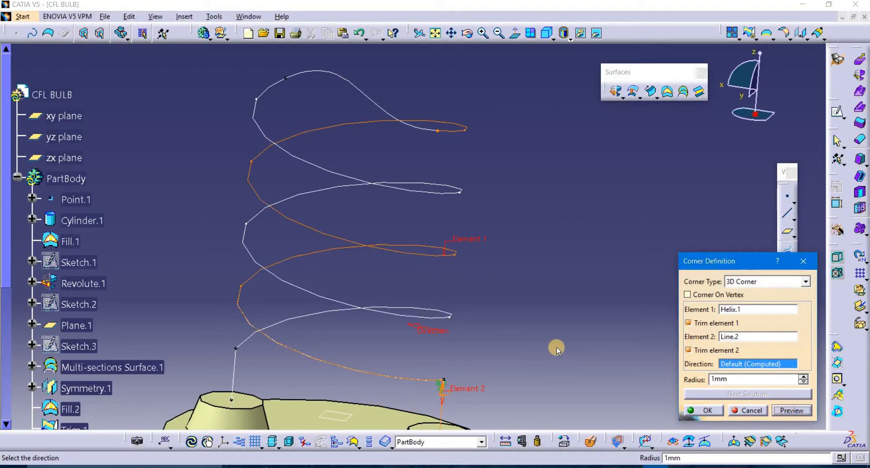
middle_drag(555, 348, 453, 335)
click(716, 410)
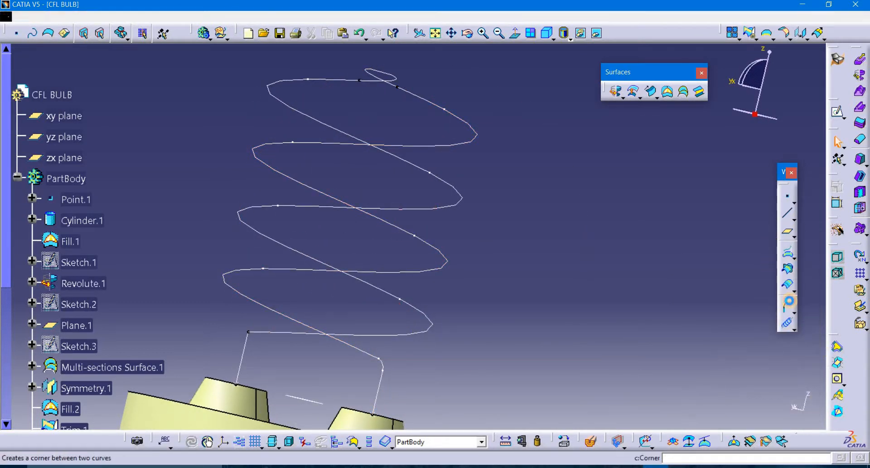
Create a 3D corner of 1 mm radius between Helix.2 and Line.3, with both elements trimmed
click(788, 306)
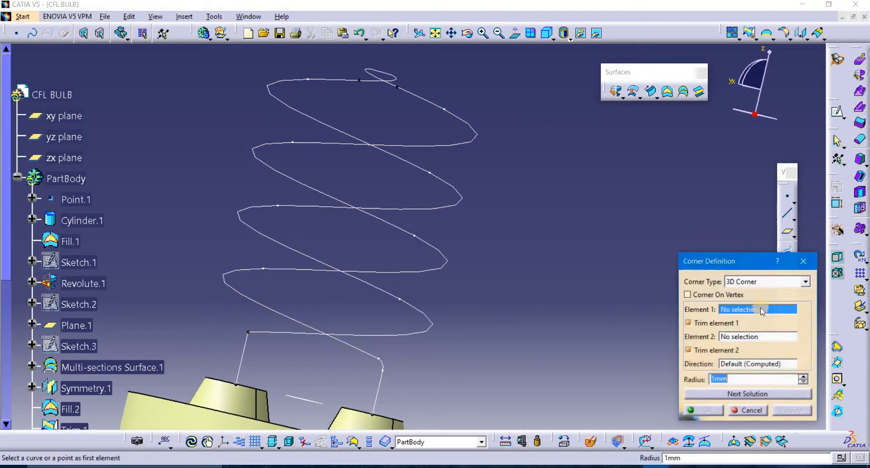
click(270, 332)
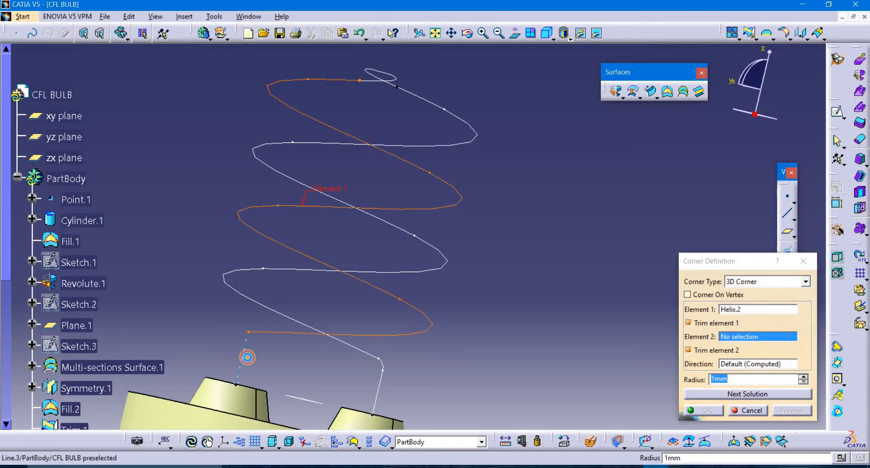
click(246, 357)
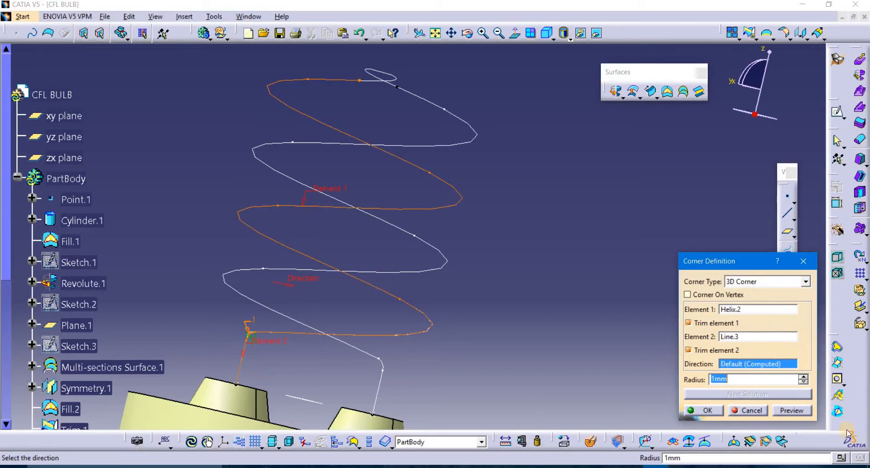
click(699, 411)
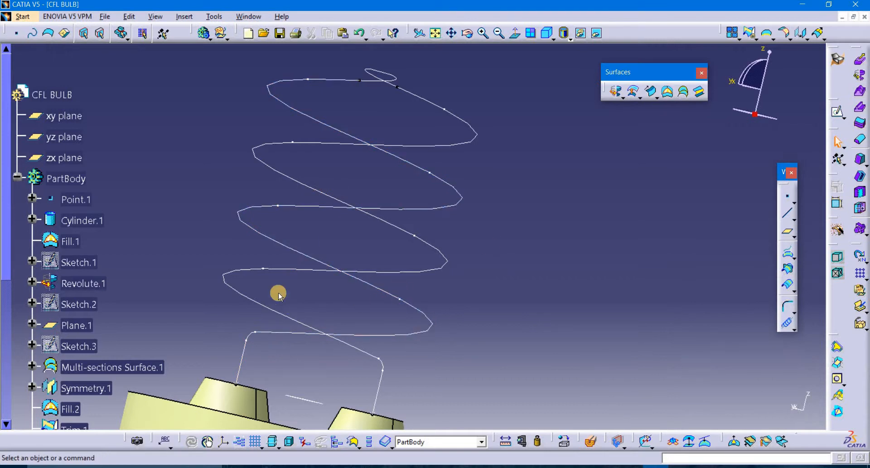
Join the connect curve with both cornered helices into one continuous curve
middle_drag(278, 295, 570, 267)
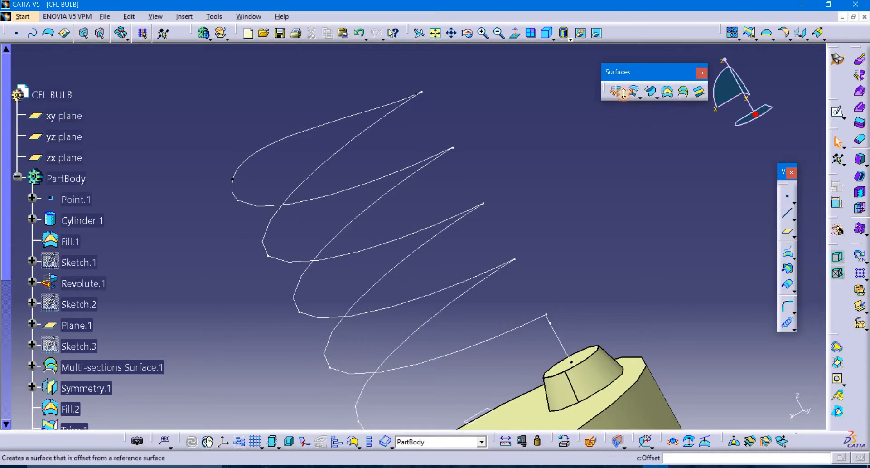
click(657, 96)
click(625, 126)
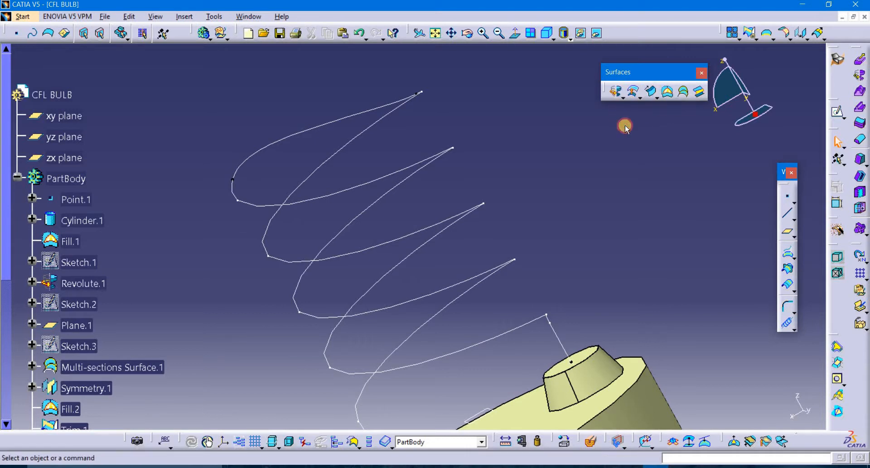
click(730, 35)
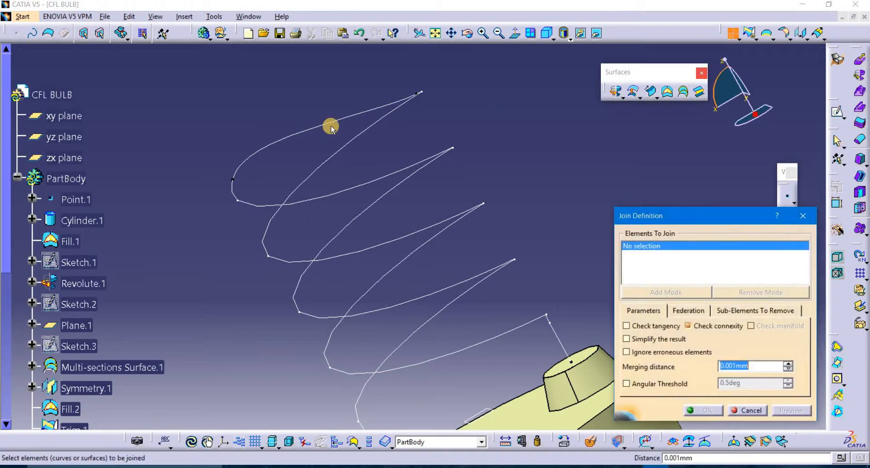
click(333, 121)
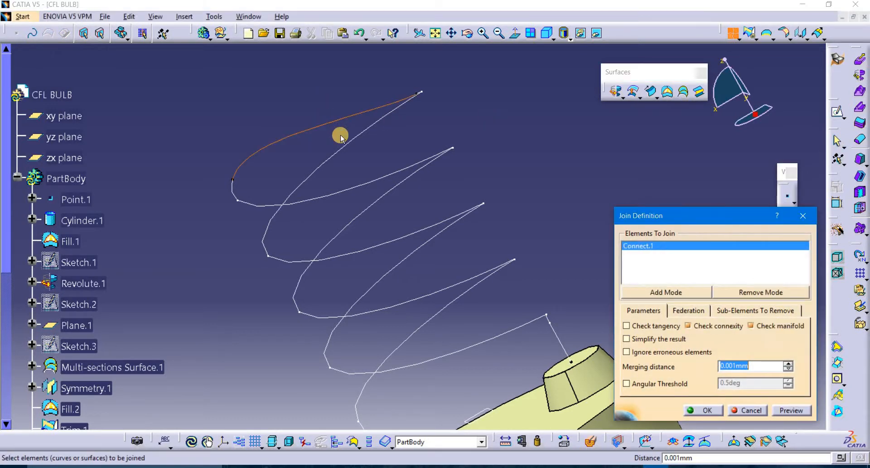
click(308, 203)
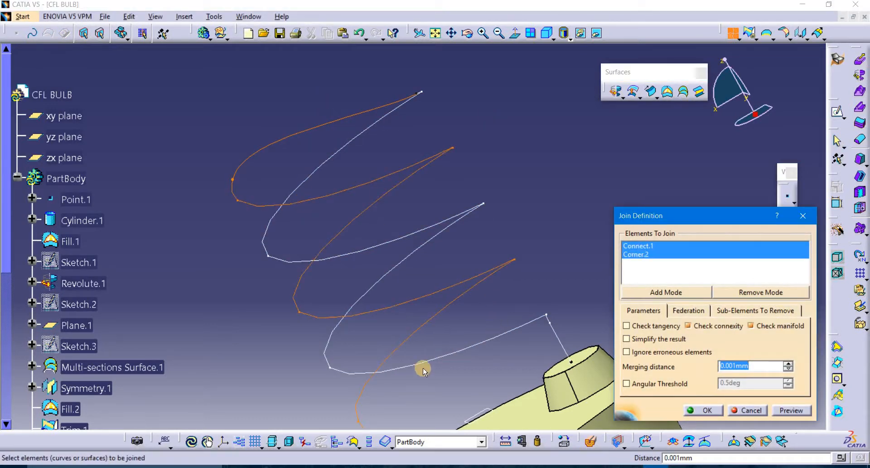
middle_drag(436, 301, 435, 229)
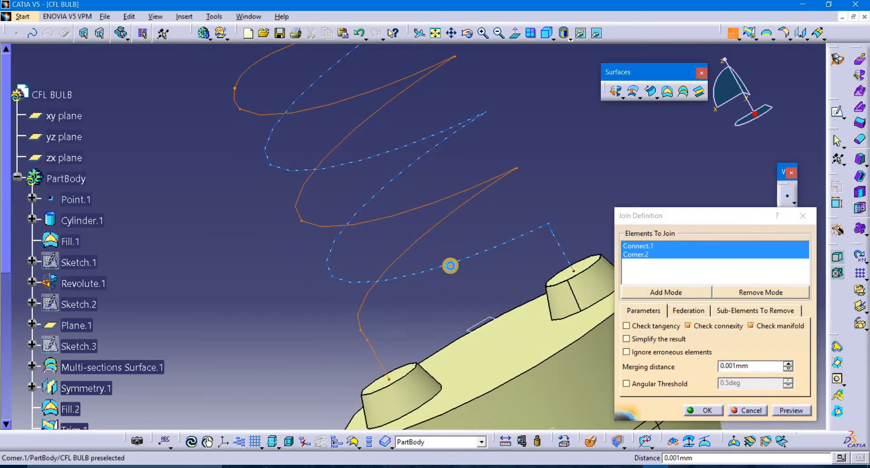
click(451, 261)
middle_drag(484, 200, 386, 335)
click(706, 409)
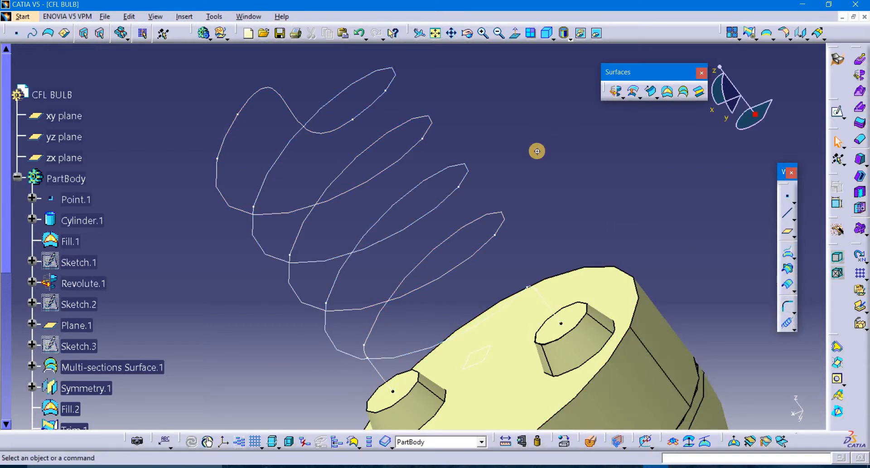
Start a swept surface with the Circle profile type and the Center and radius subtype
middle_drag(537, 151, 634, 149)
click(650, 92)
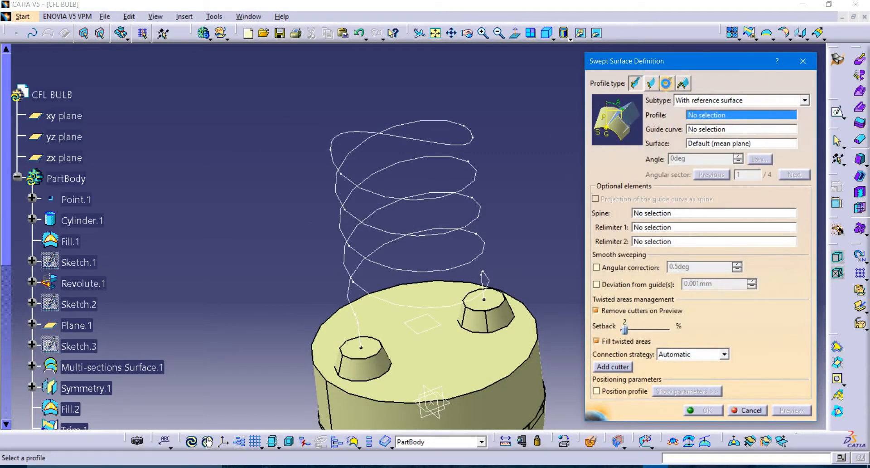
click(665, 83)
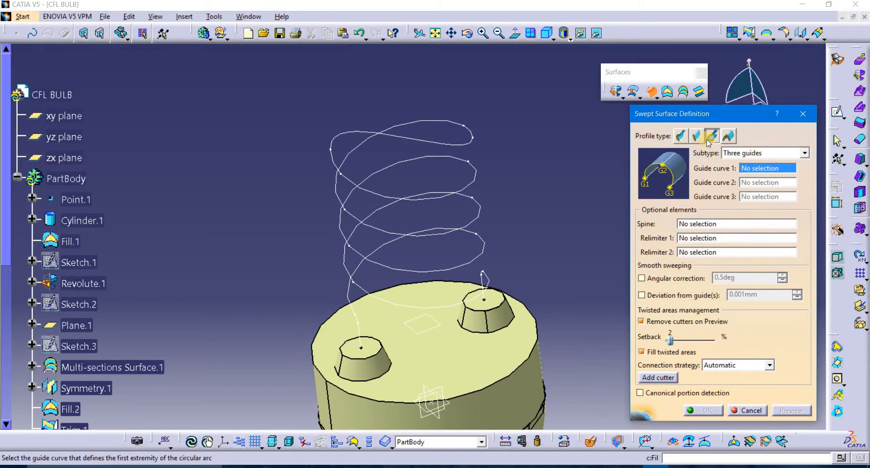
click(699, 136)
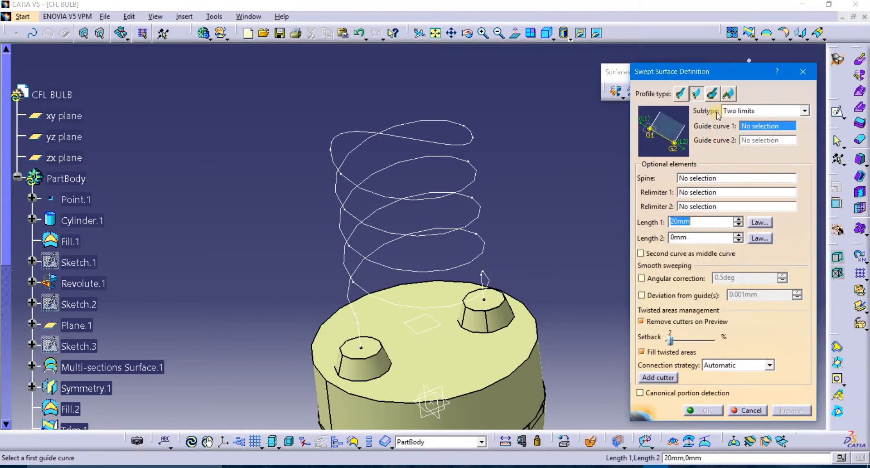
click(726, 94)
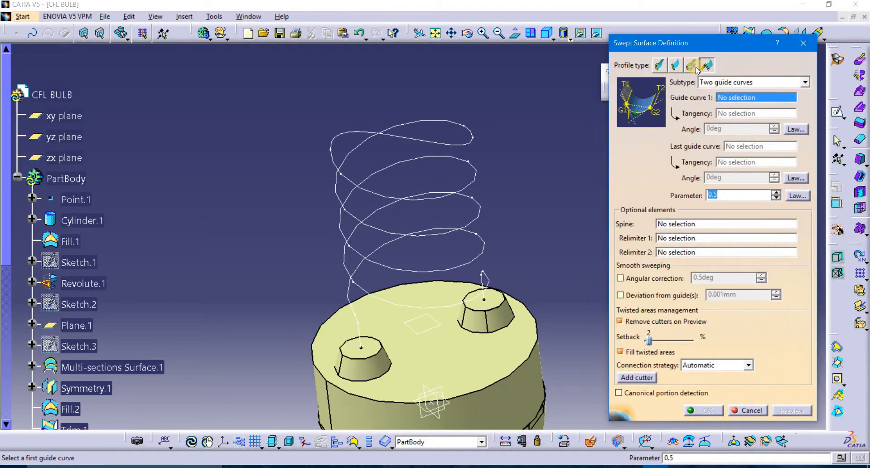
click(697, 69)
click(746, 154)
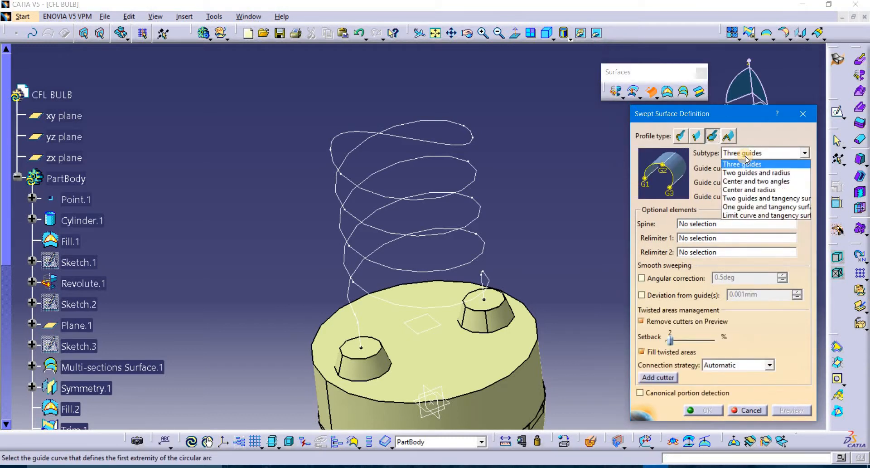
click(750, 189)
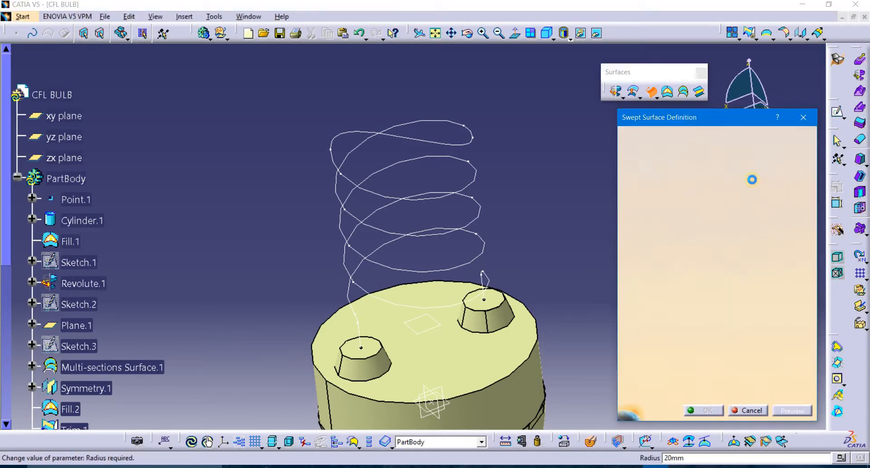
Use the joined curve as the sweep's center curve and create the tube surface with a 2 mm radius
click(465, 303)
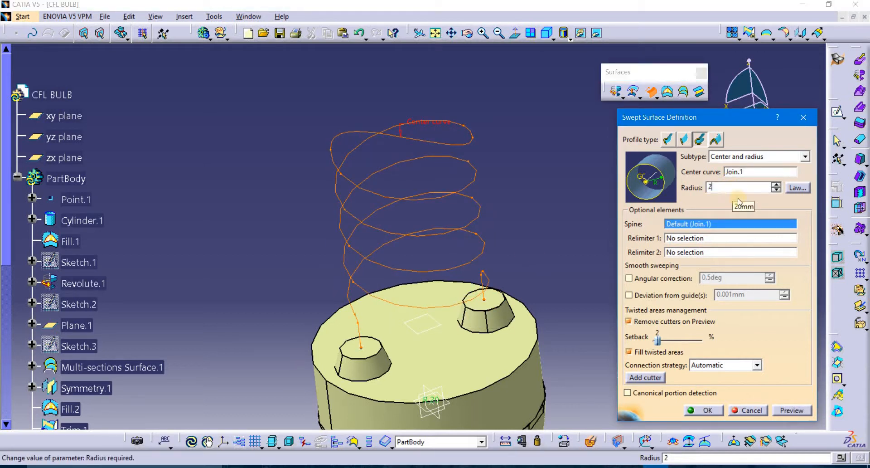
click(713, 224)
click(793, 410)
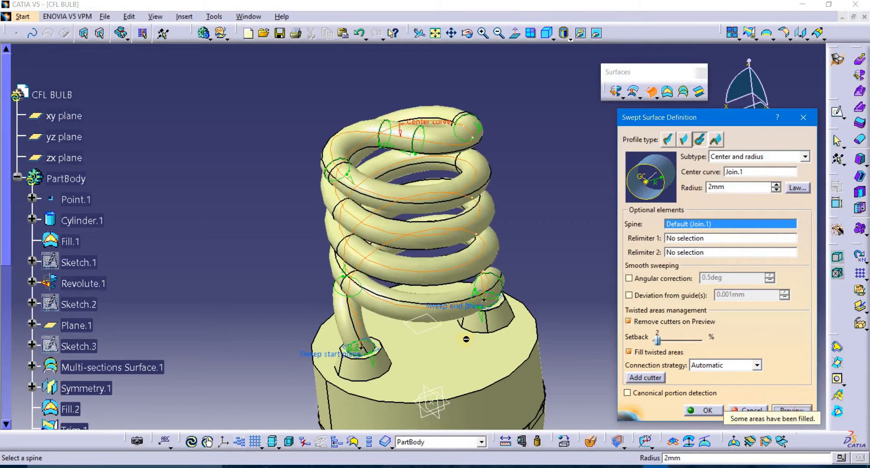
middle_drag(543, 174, 599, 267)
click(703, 410)
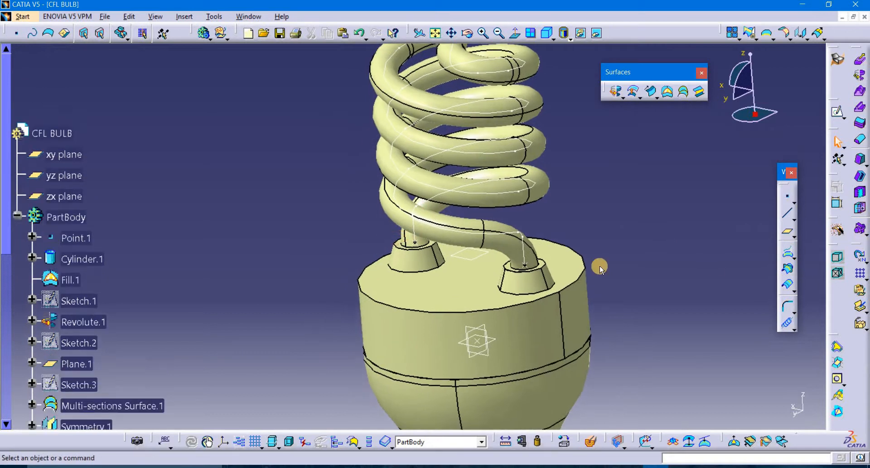
Select the construction elements from Point.2 through Corner.2 in the tree and open their context commands
scroll(78, 245, down, 3)
scroll(99, 313, down, 2)
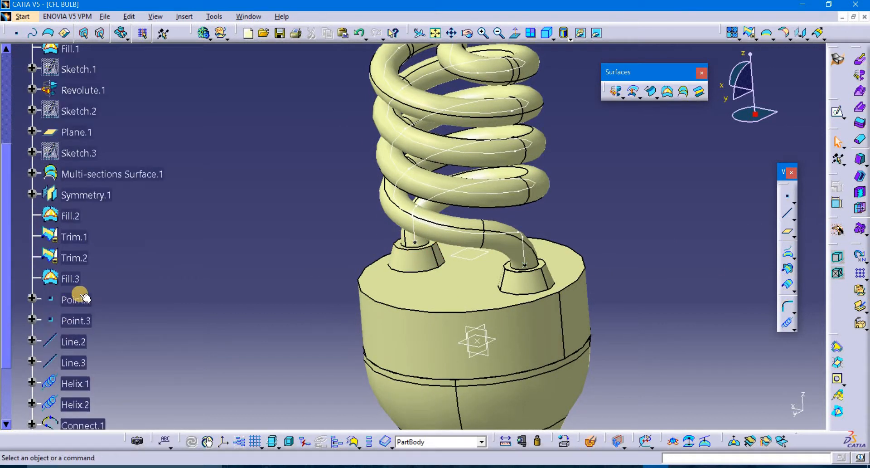
scroll(84, 301, down, 3)
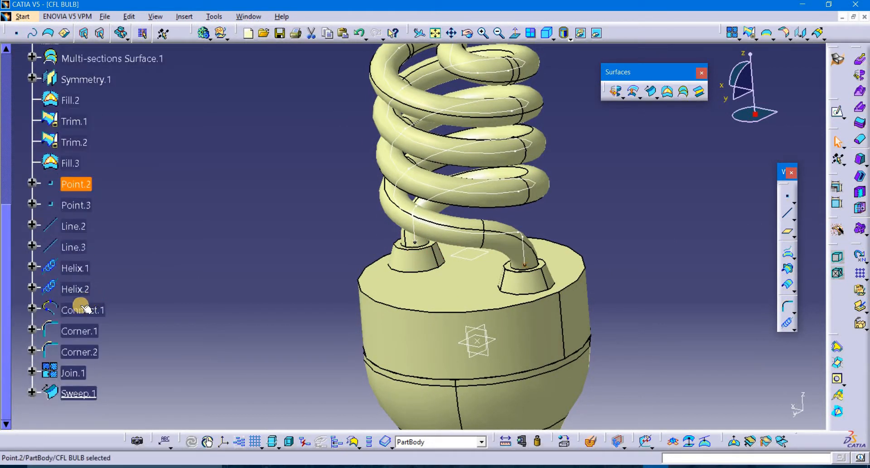
shift+click(79, 352)
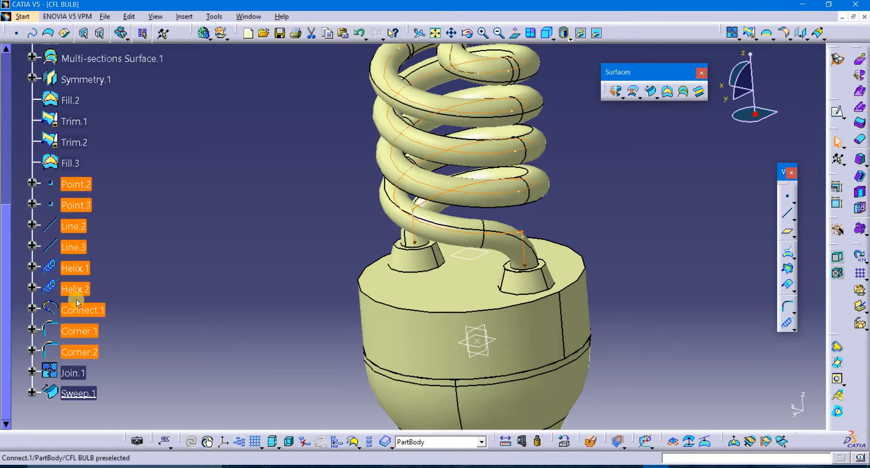
right_click(86, 311)
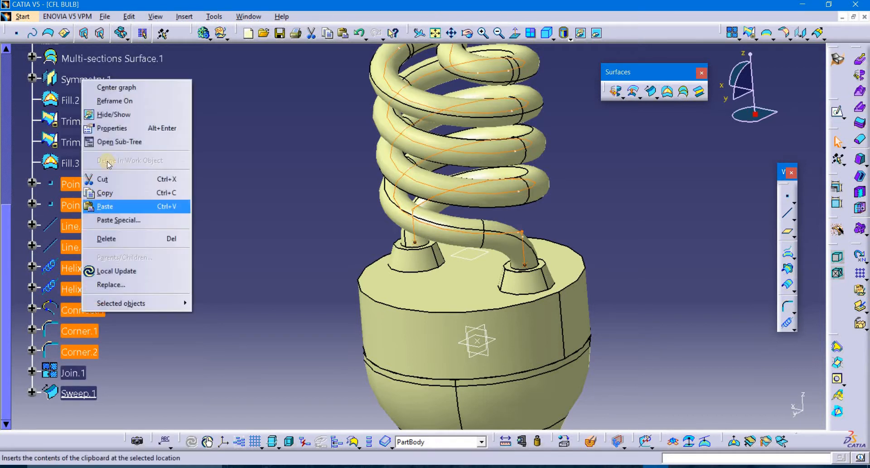
Hide the selected construction points, lines, helices, connect curve, corners and join, and also hide Plane.1
click(121, 117)
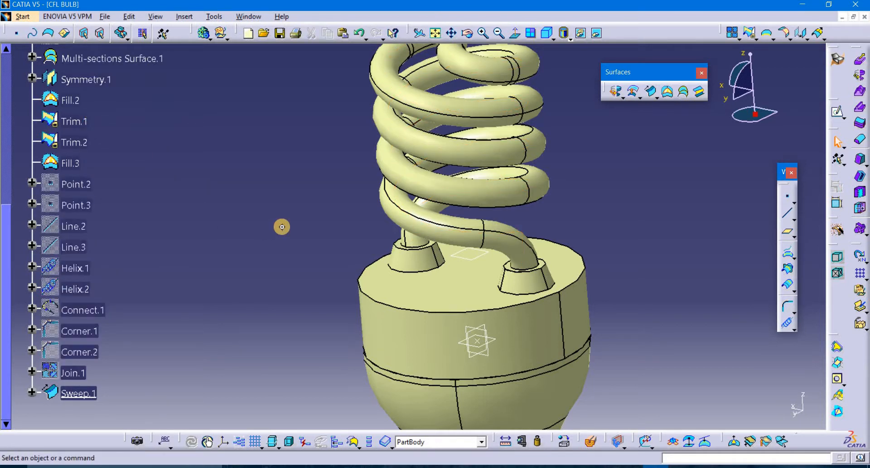
mouse_move(281, 227)
middle_down()
mouse_move(314, 214)
mouse_move(487, 196)
mouse_move(431, 223)
mouse_move(307, 199)
middle_up()
scroll(50, 163, up, 3)
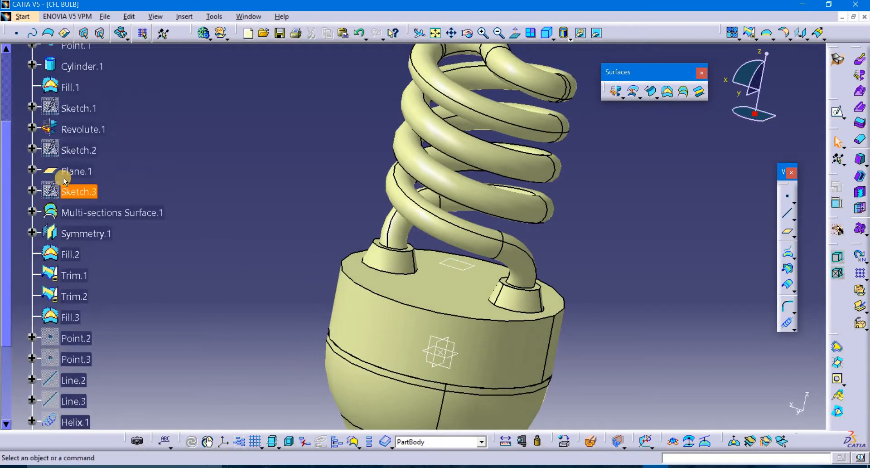
right_click(60, 171)
click(97, 210)
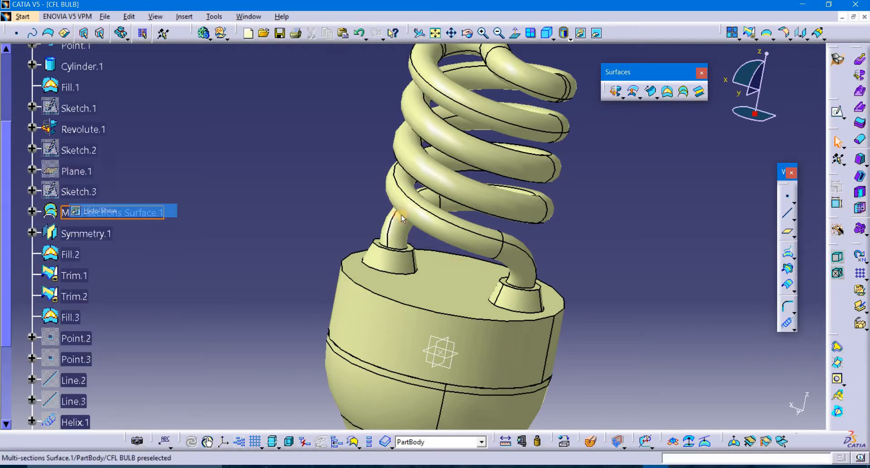
Start a swept surface with a linear profile and the "With reference curve" subtype
middle_drag(307, 170, 521, 136)
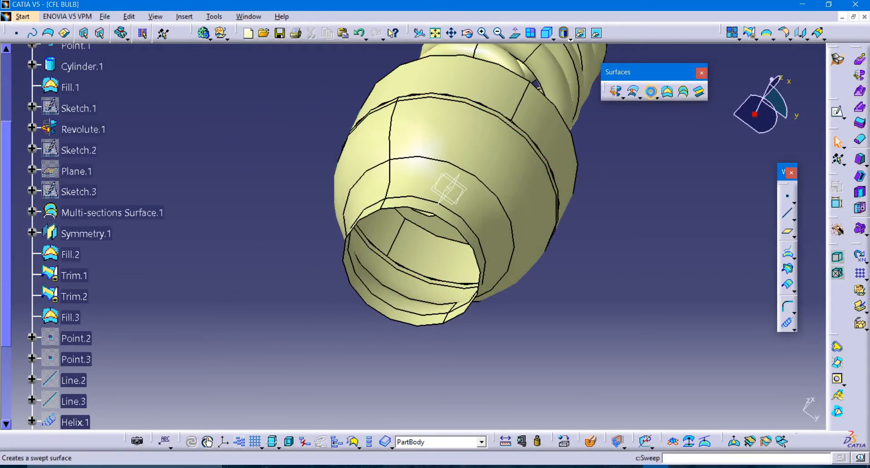
click(650, 91)
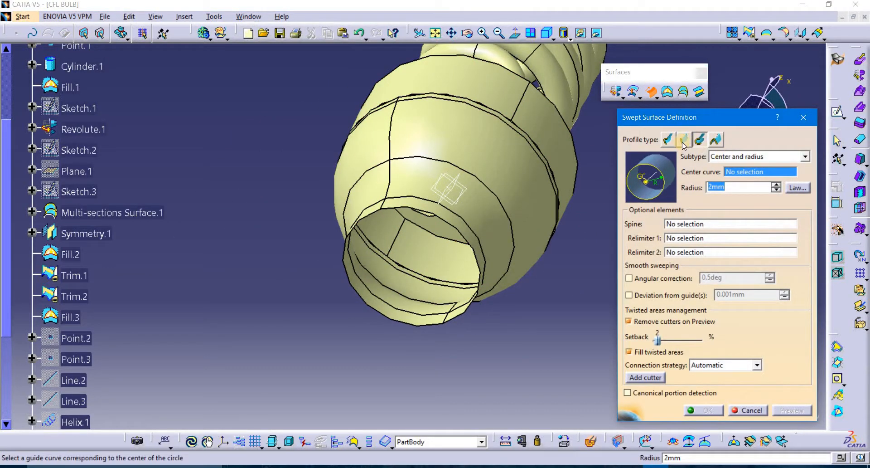
click(683, 140)
click(737, 109)
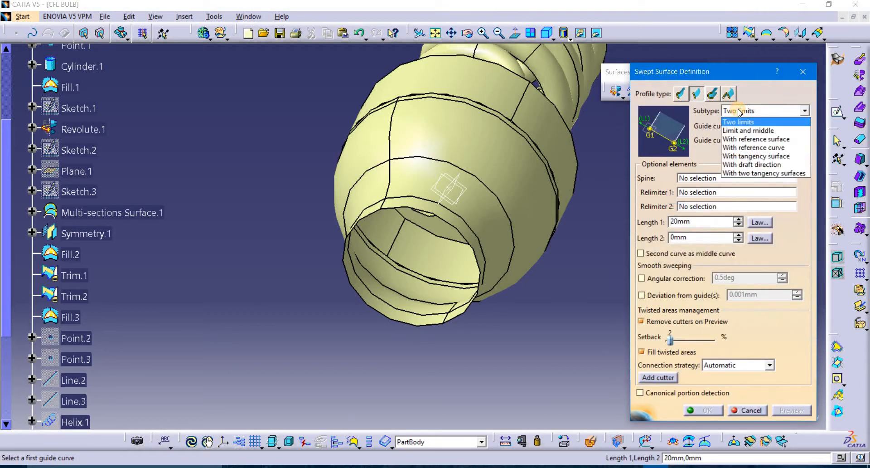
click(754, 147)
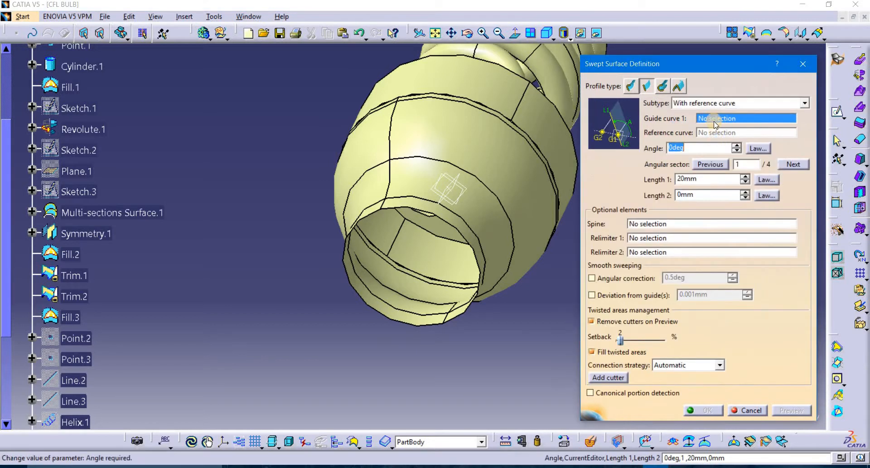
Use the bulb housing's open bottom rim as guide curve and the circular edge where the neck widens as reference curve, at 45 deg
click(412, 210)
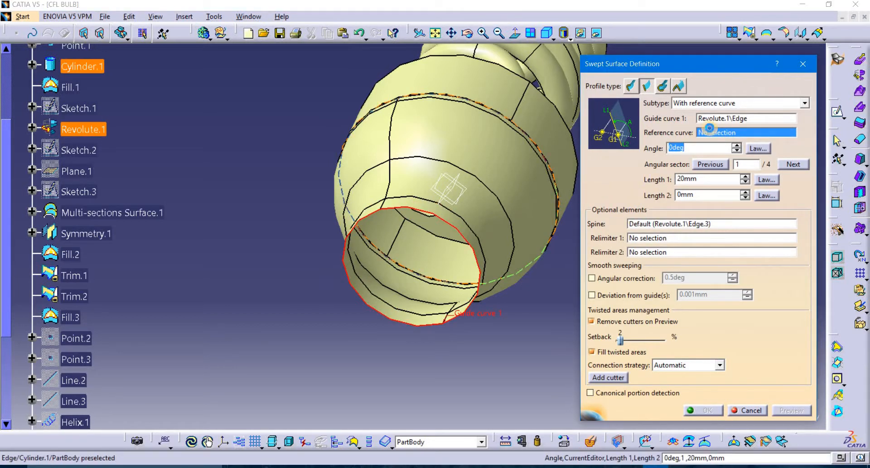
right_click(710, 130)
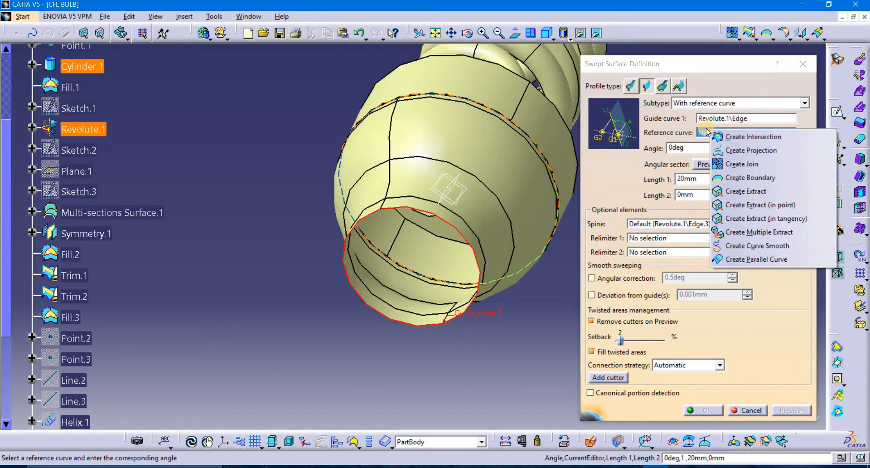
click(705, 133)
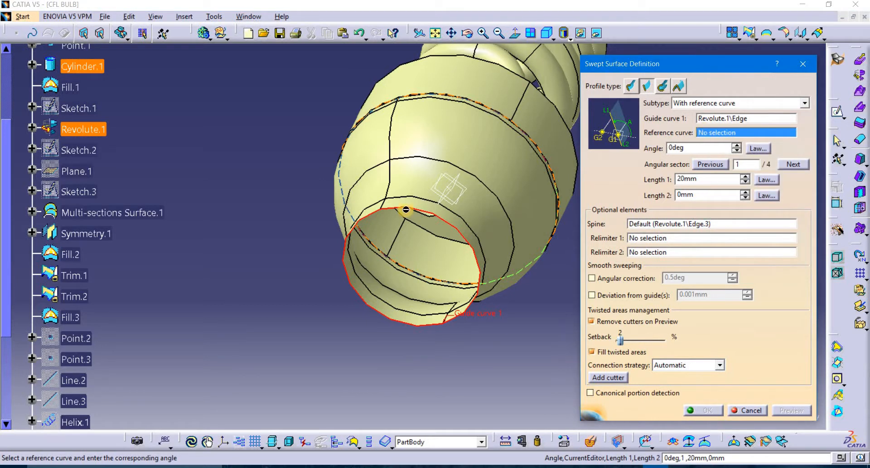
middle_drag(426, 255, 408, 305)
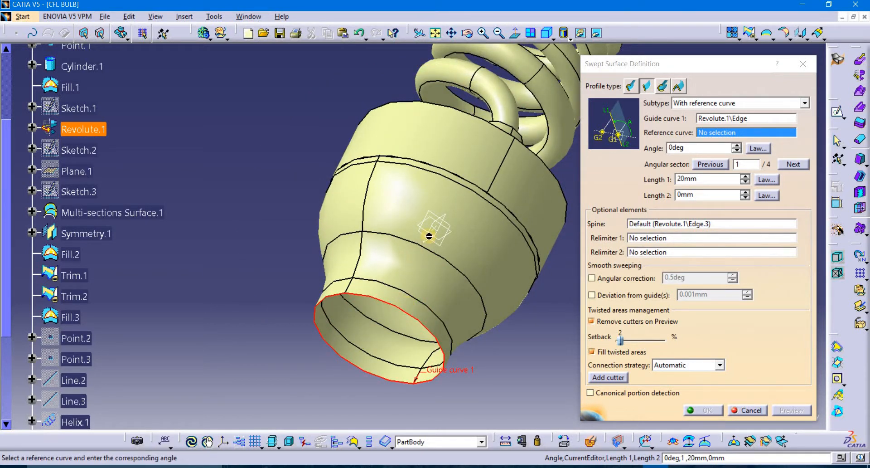
double_click(676, 148)
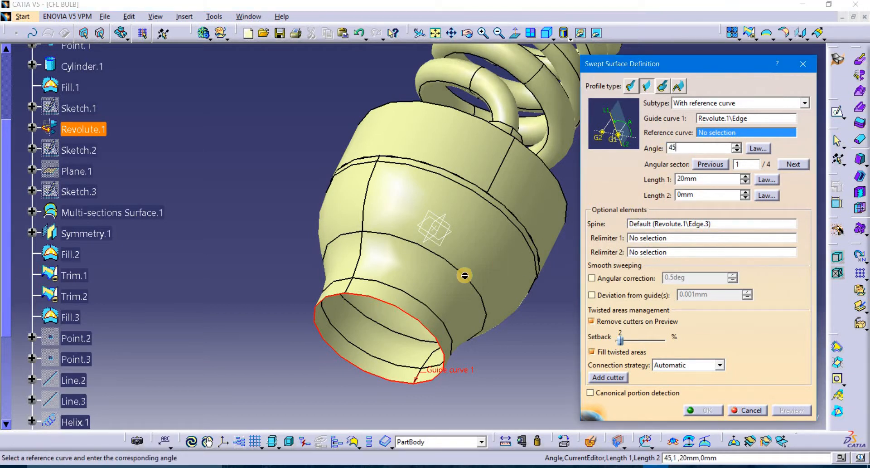
click(427, 254)
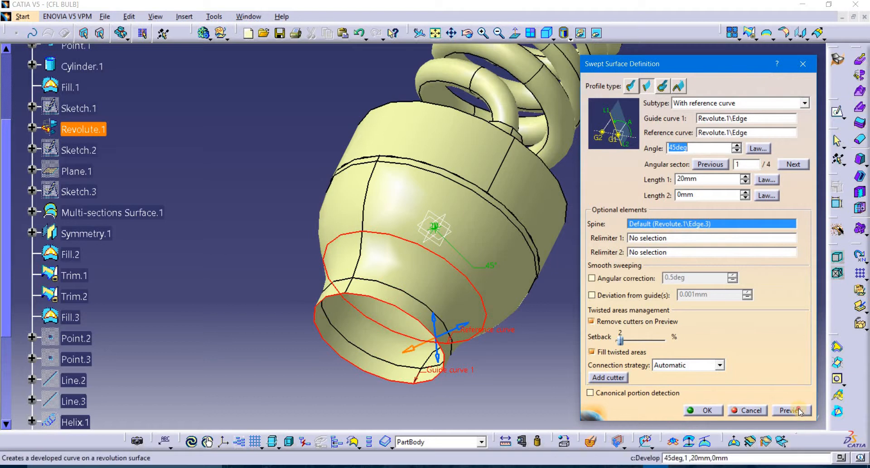
Set the sweep's Length 1 to 1 mm and create the inward lip on the housing's bottom rim
click(703, 410)
click(512, 265)
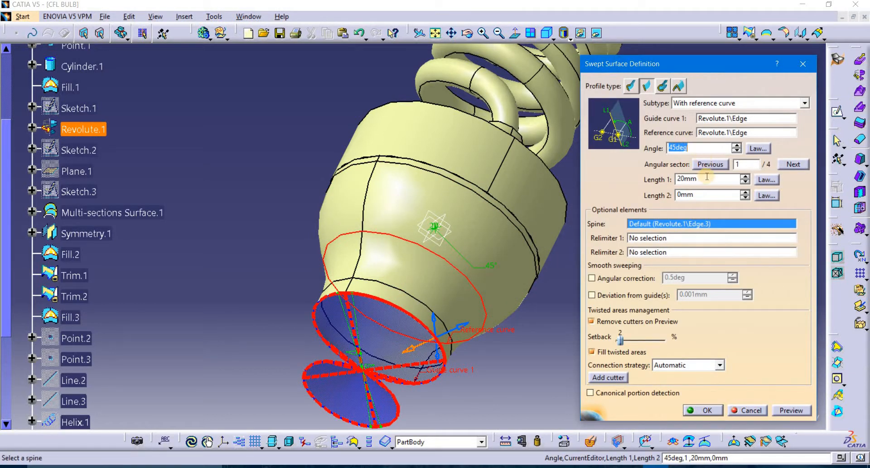
drag(707, 177, 666, 186)
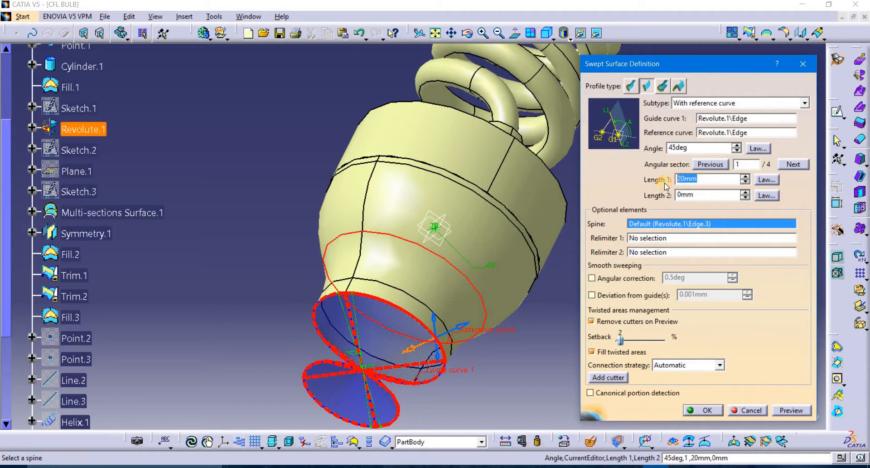
click(790, 409)
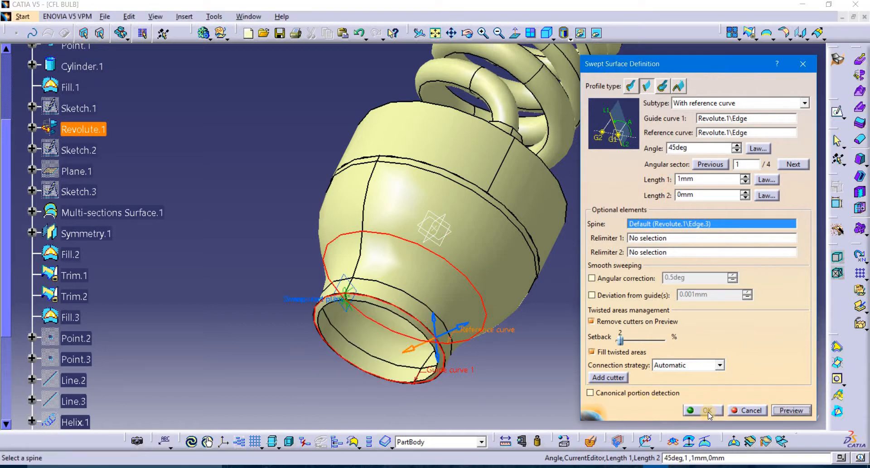
click(708, 412)
Fill the circular opening bounded by the inner edge of the new lip
middle_drag(539, 285, 417, 274)
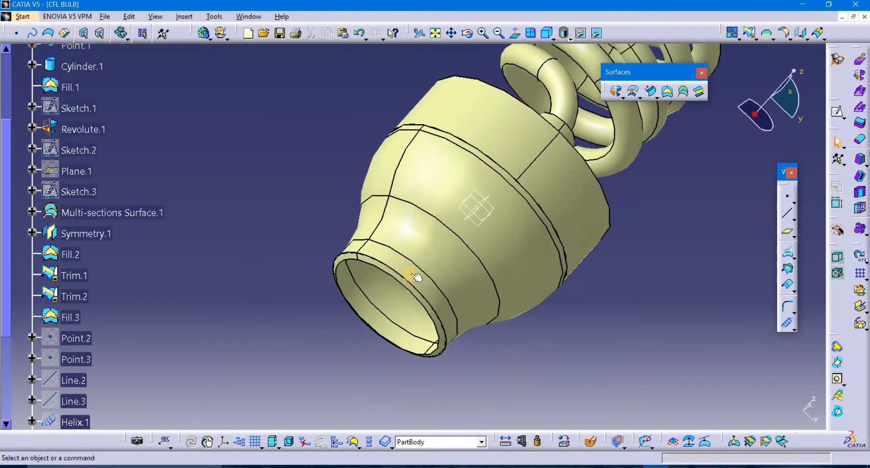
click(669, 91)
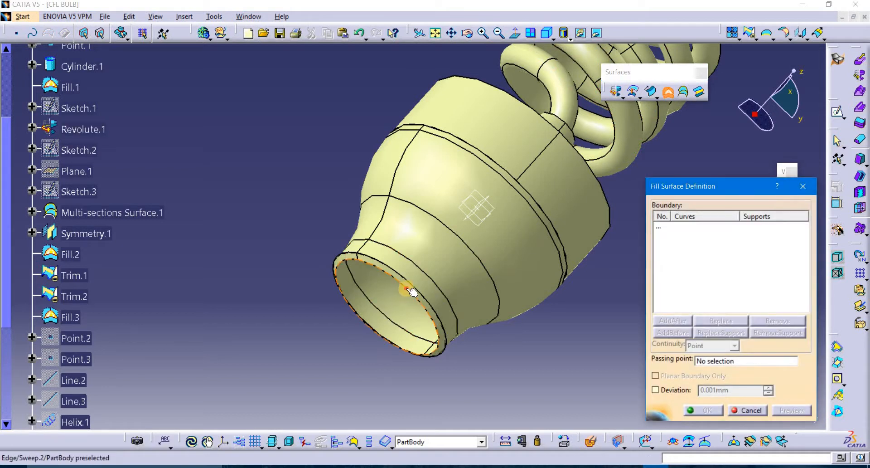
click(406, 290)
click(707, 410)
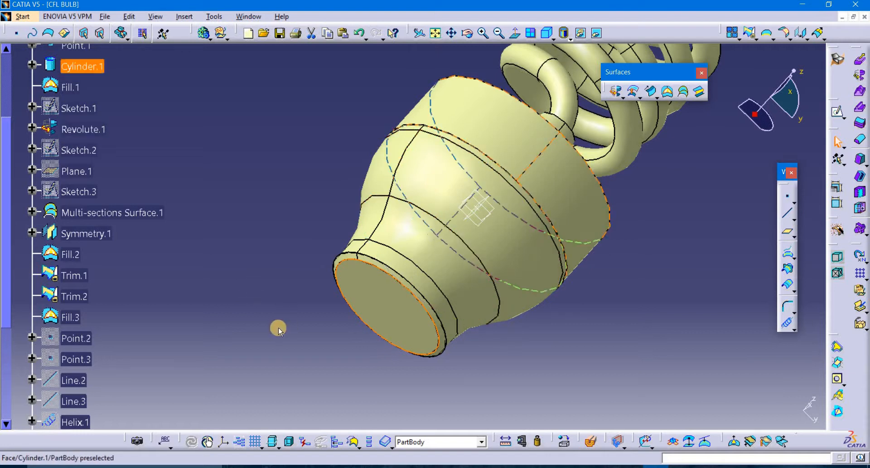
click(356, 301)
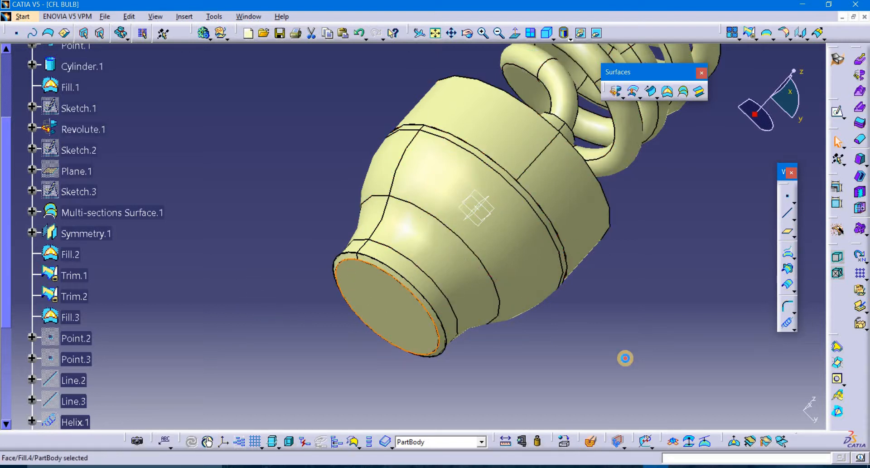
click(624, 355)
Extrude the edge of the bottom fill surface 10 mm along the Z component, reversed so it extends away from the housing
click(623, 95)
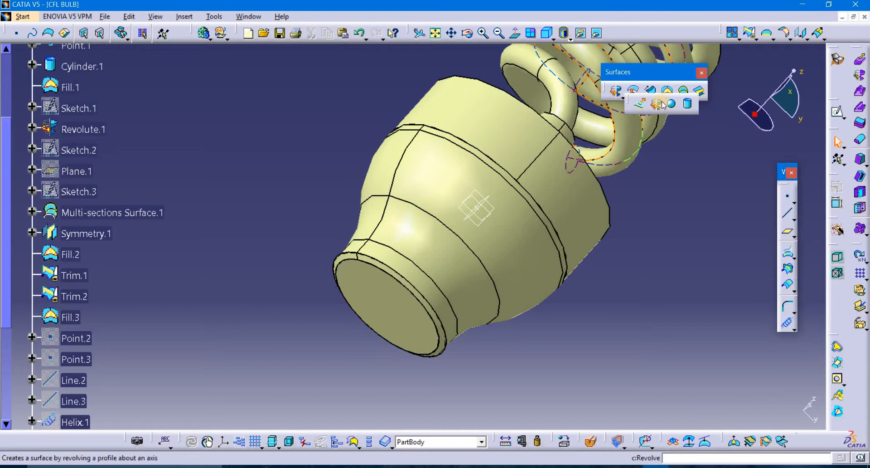
click(641, 104)
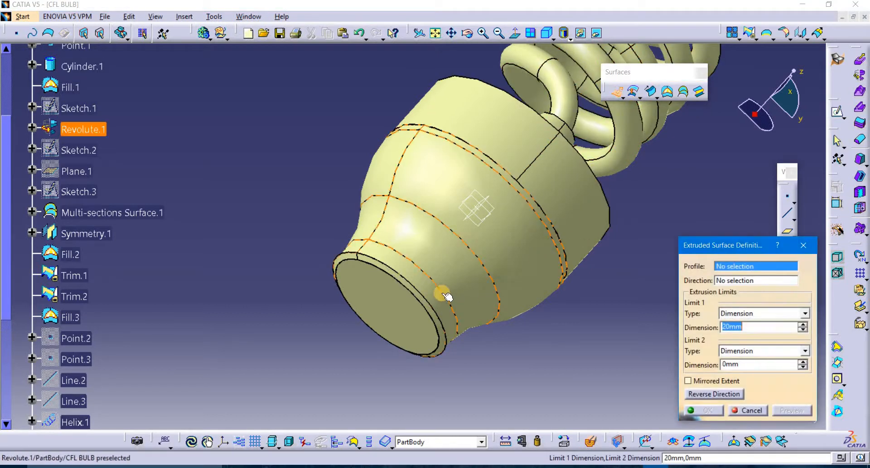
click(427, 308)
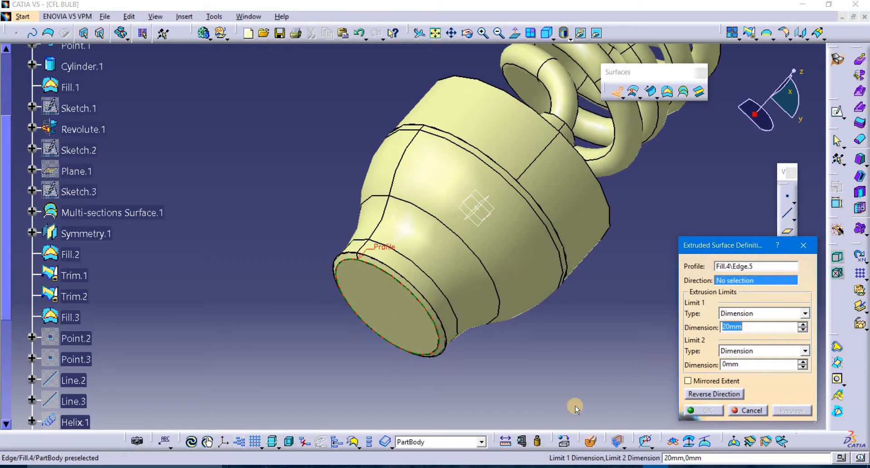
right_click(737, 282)
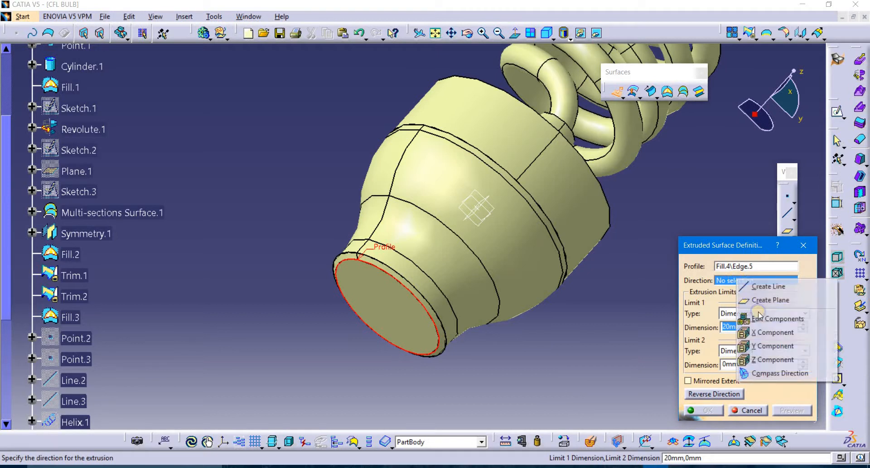
click(774, 361)
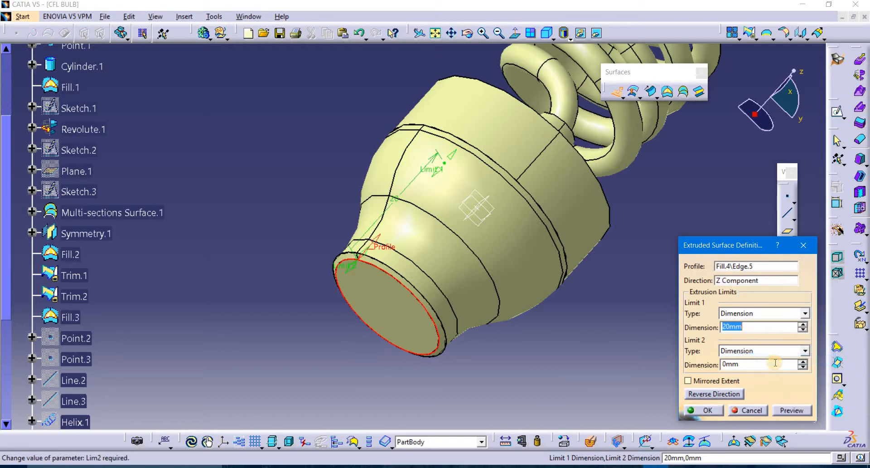
click(732, 395)
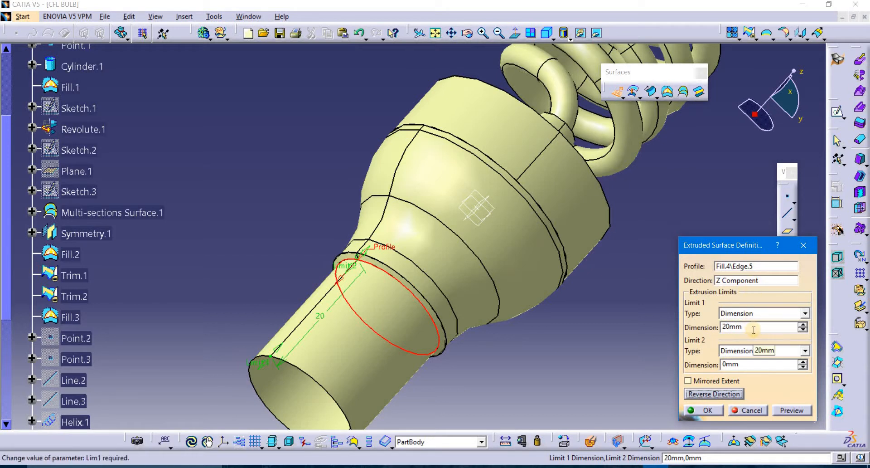
drag(750, 329, 717, 332)
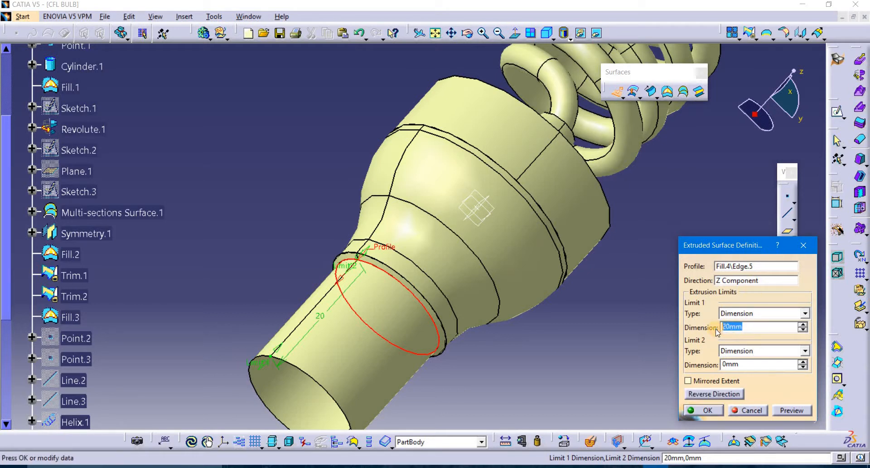
click(624, 365)
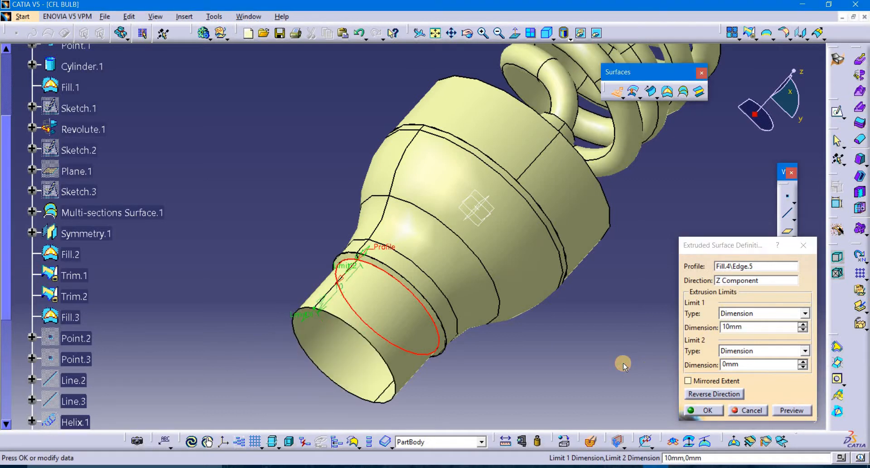
click(707, 410)
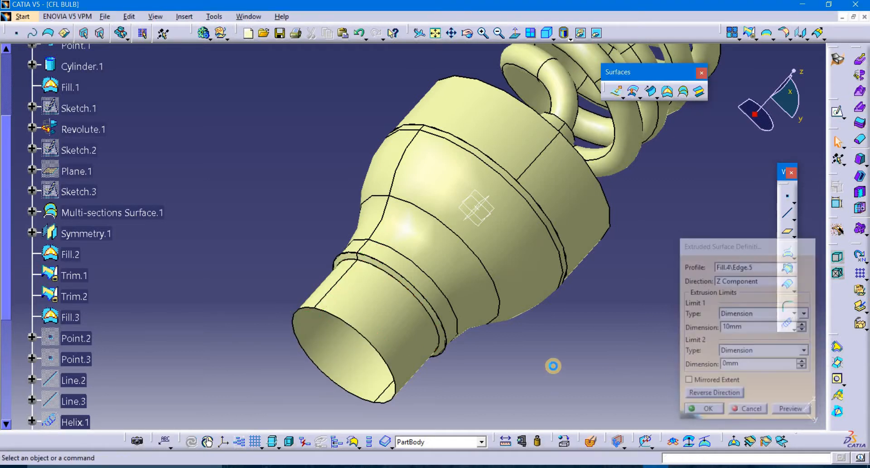
Sweep a 1 mm linear lip at 45 deg along the extrusion's free end edge, using the upper lip's outer edge as reference curve
middle_drag(534, 297, 589, 154)
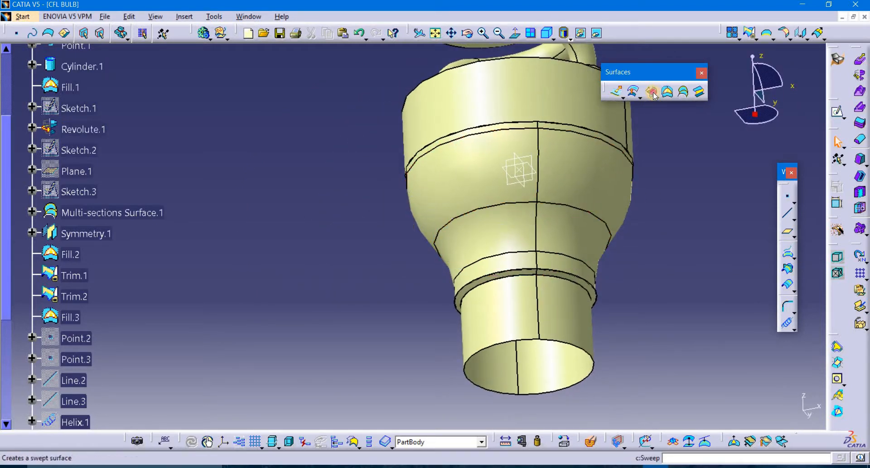
click(650, 91)
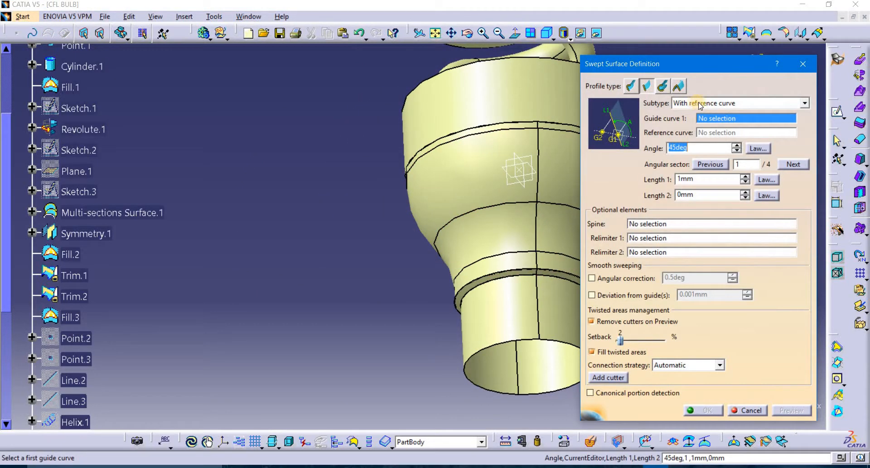
click(539, 340)
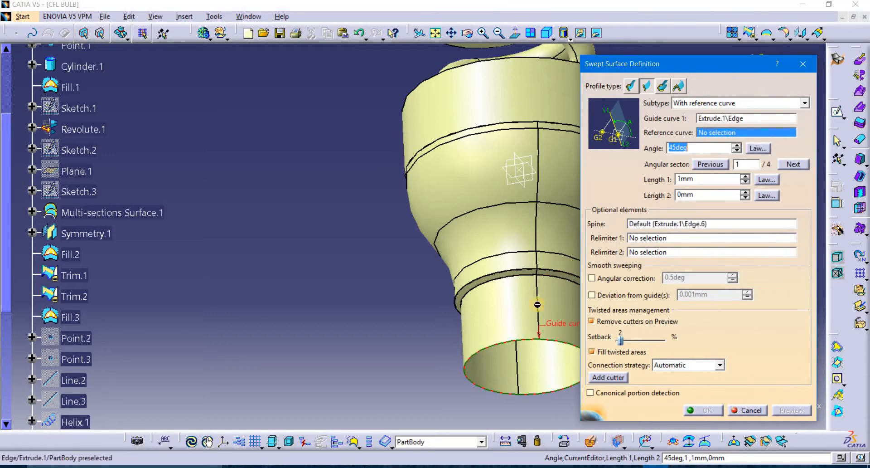
click(536, 273)
double_click(684, 148)
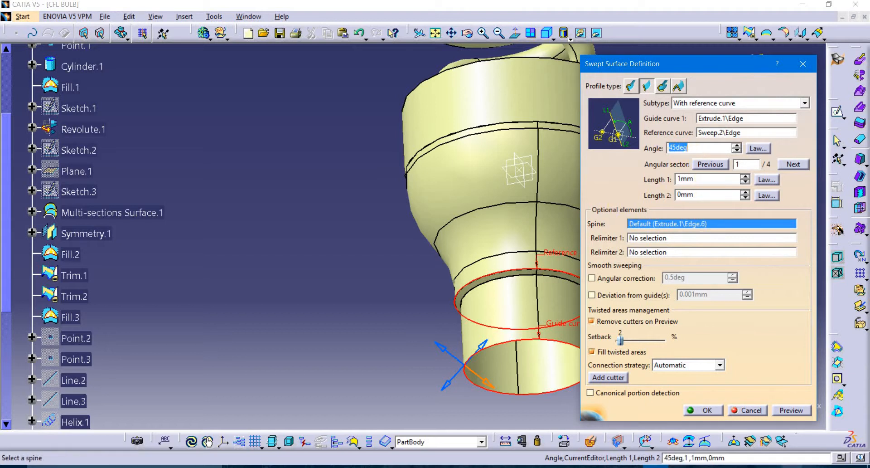
click(784, 411)
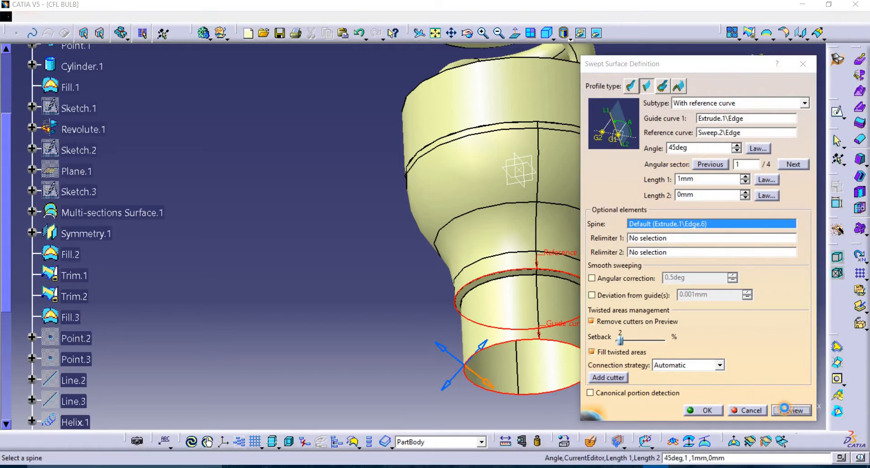
click(693, 408)
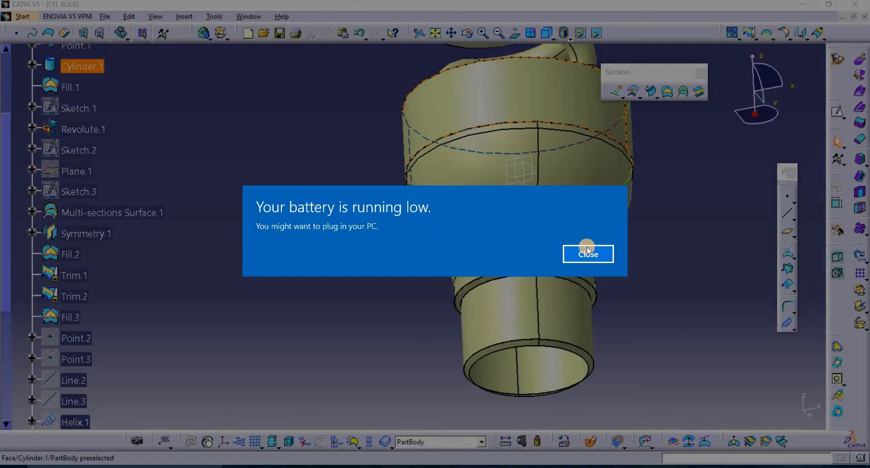
Fill the circular opening bounded by the inner edge of the lip at the base's free end
click(599, 255)
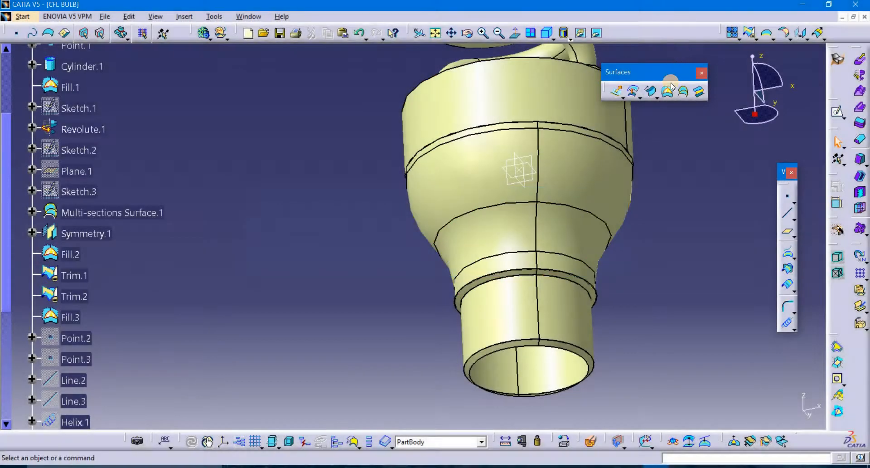
click(668, 92)
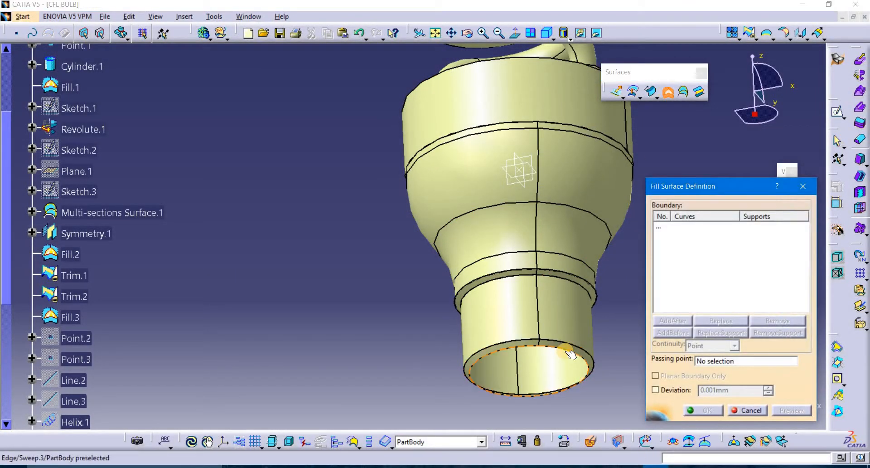
click(570, 350)
click(696, 409)
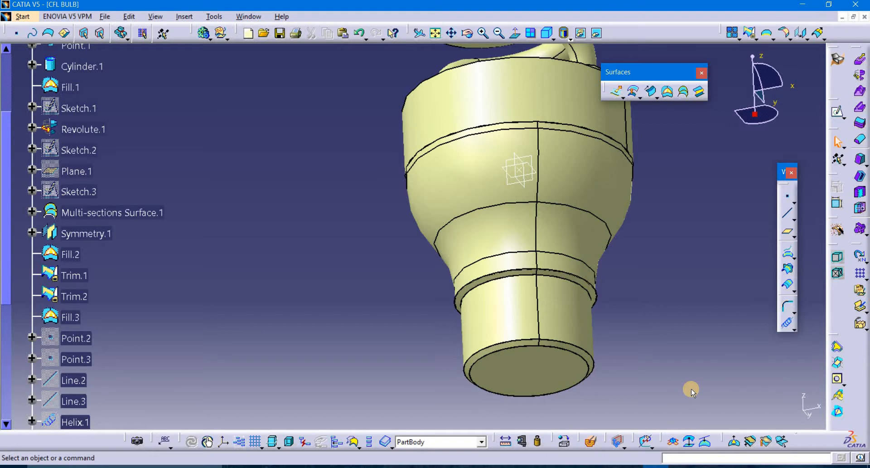
Create a point on the extruded cylindrical base surface at 0 mm distance from the default middle reference
middle_drag(671, 295, 566, 317)
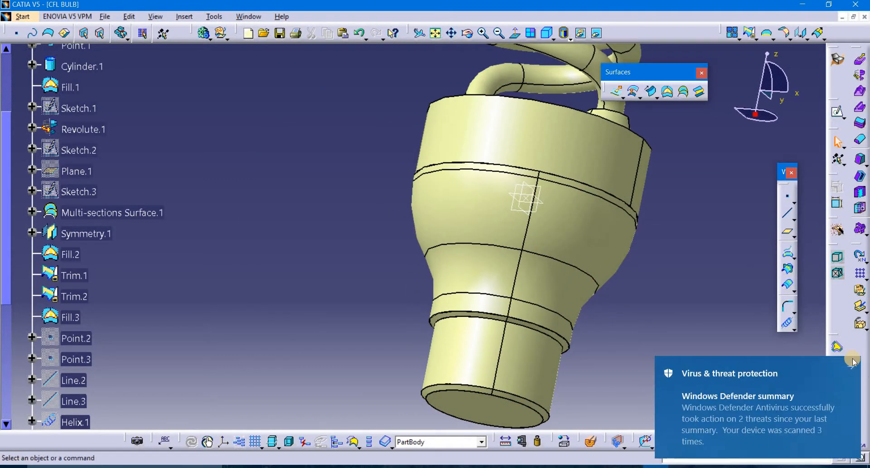
click(850, 366)
middle_drag(472, 324, 521, 334)
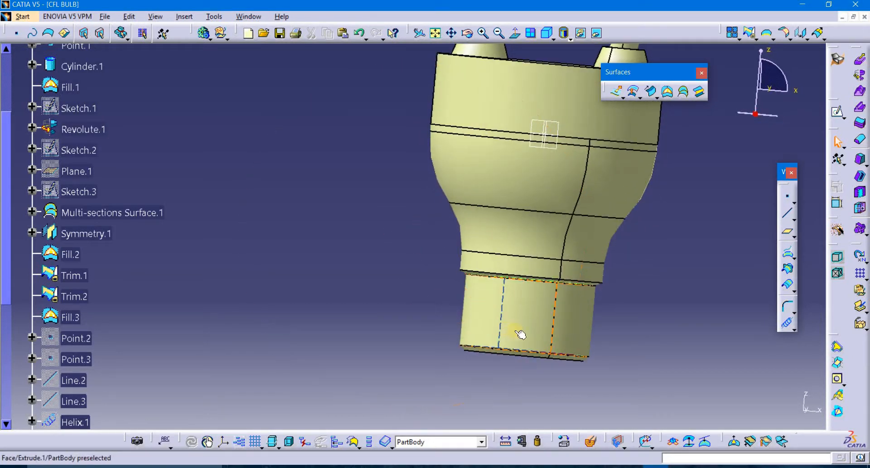
middle_drag(616, 325, 431, 267)
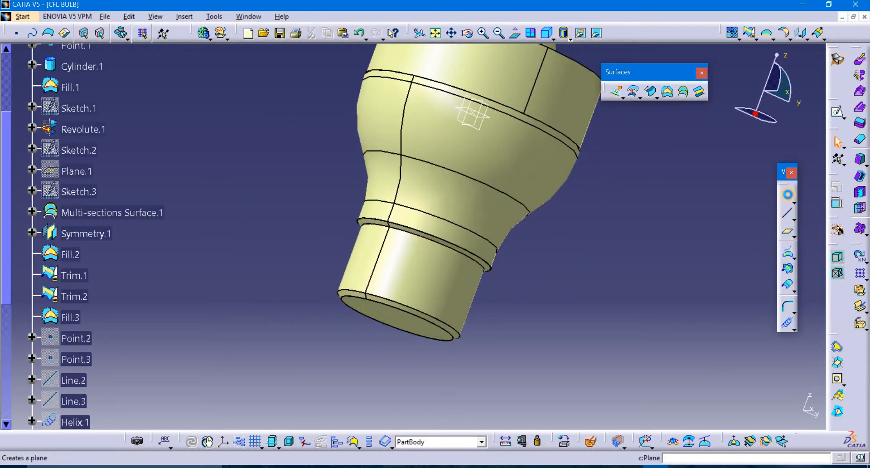
click(787, 195)
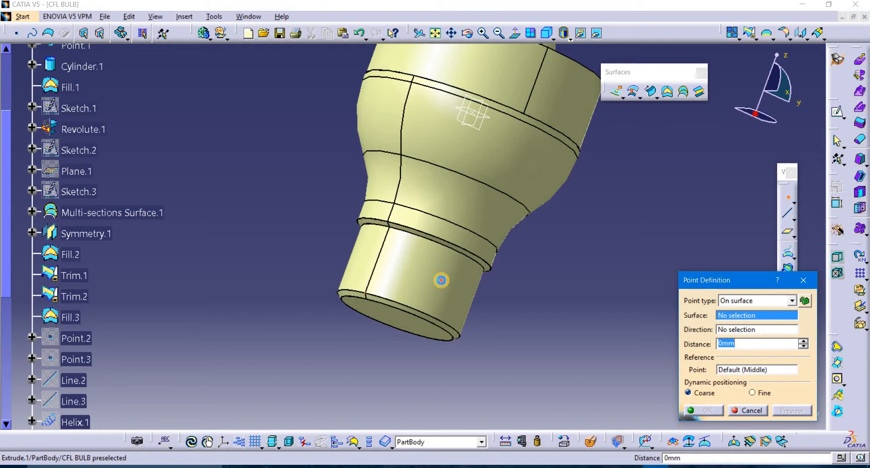
click(441, 280)
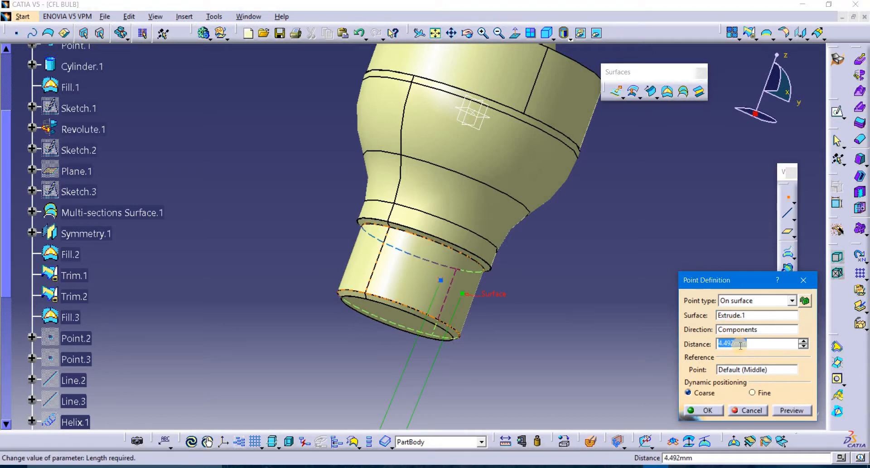
text(0)
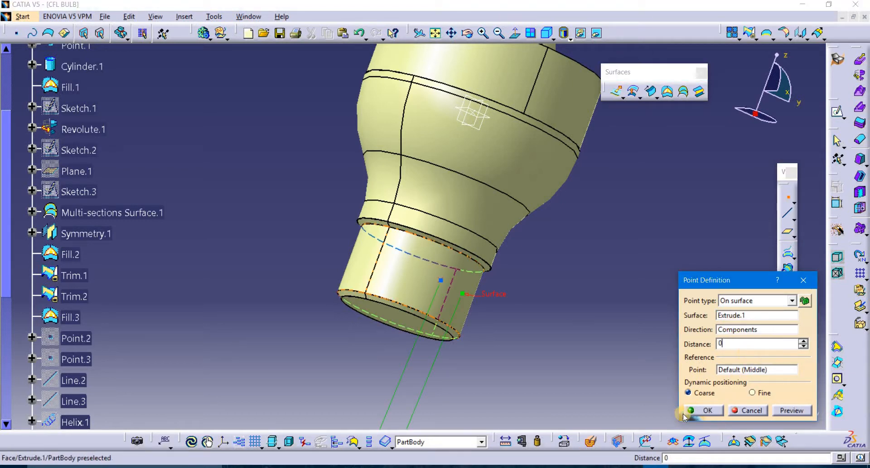
click(692, 407)
Start a cylinder surface centred on the base's surface point, with the X component as its direction
middle_drag(491, 308, 525, 316)
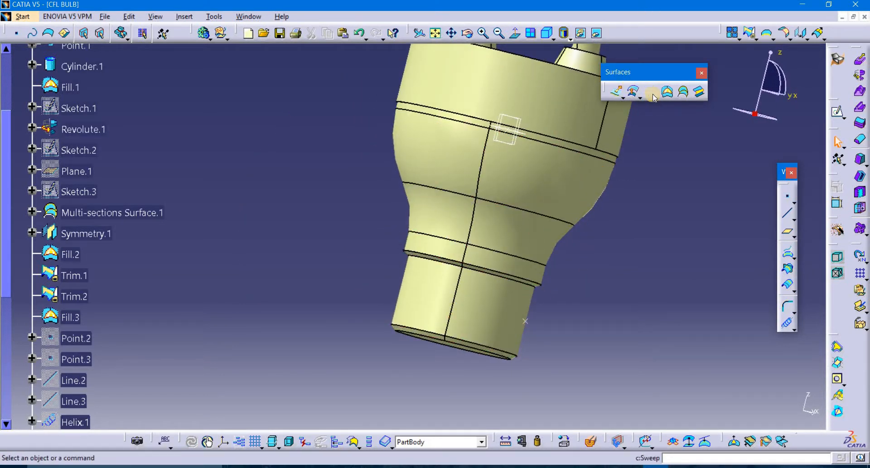
click(623, 97)
click(689, 107)
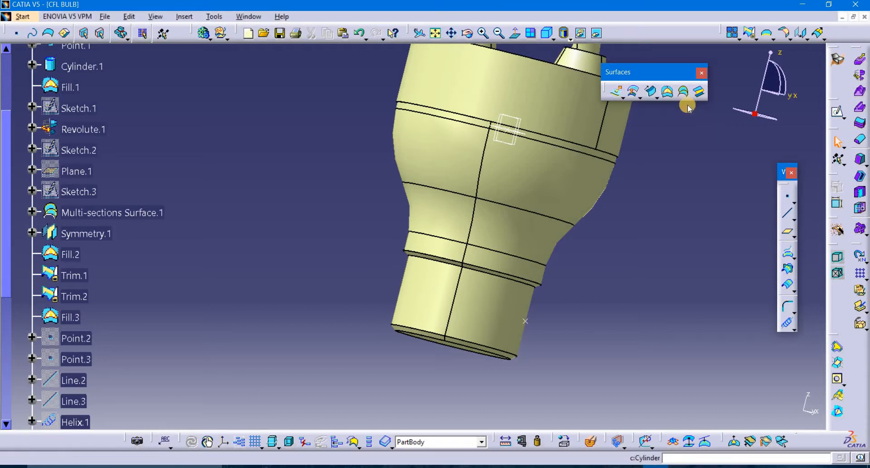
click(525, 322)
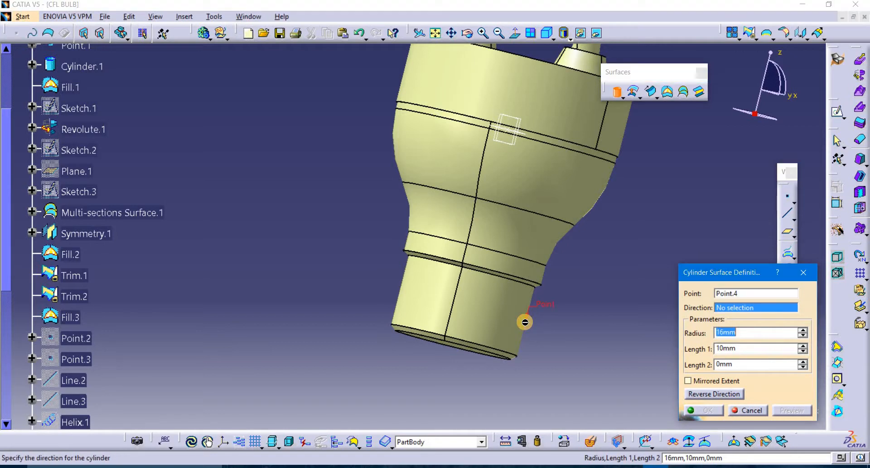
middle_drag(523, 158, 613, 301)
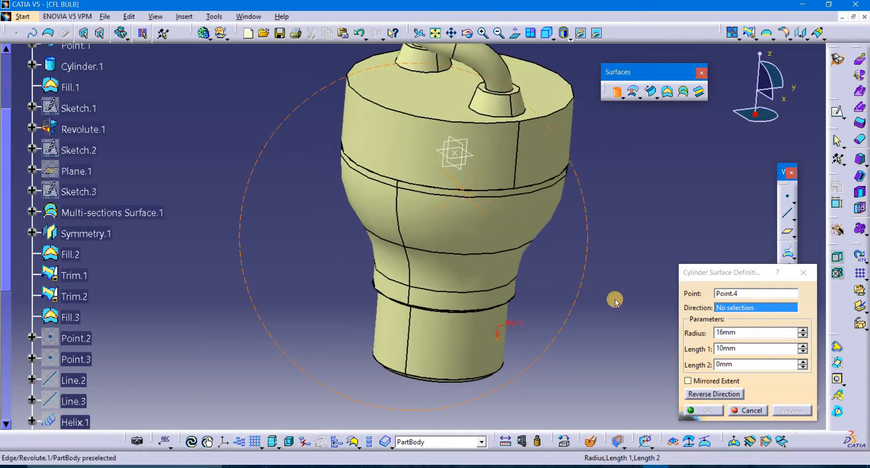
right_click(735, 308)
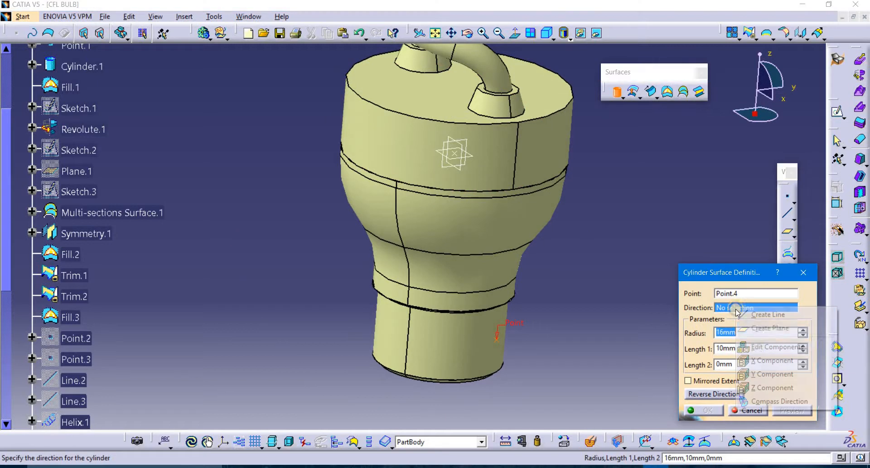
click(761, 361)
Set the cylinder's radius, Length 1 and Length 2 to 1 mm each and create it
click(751, 331)
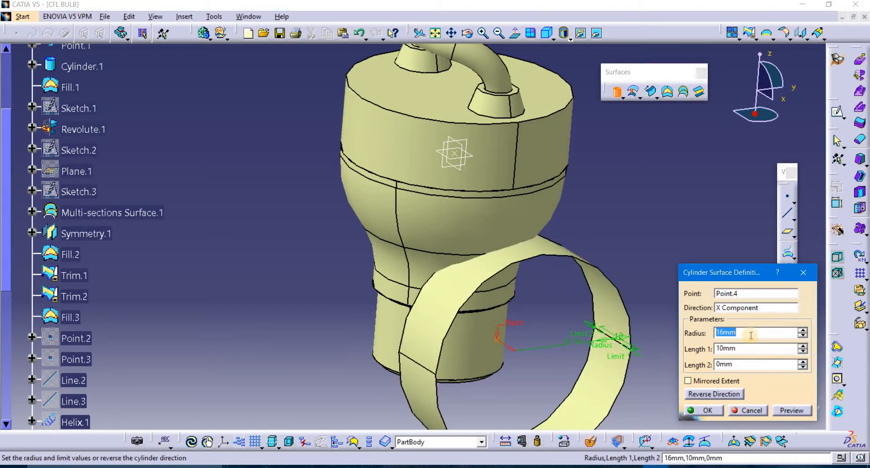
text(1)
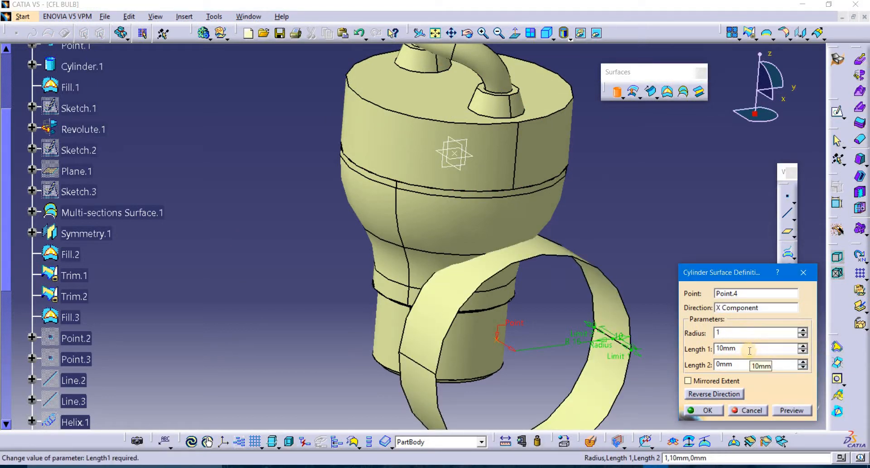
click(749, 350)
drag(705, 350, 706, 354)
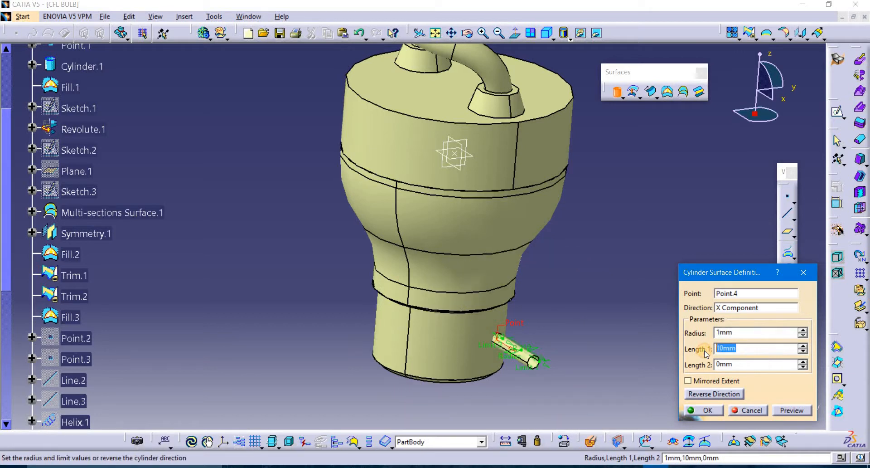
text(1)
key(Tab)
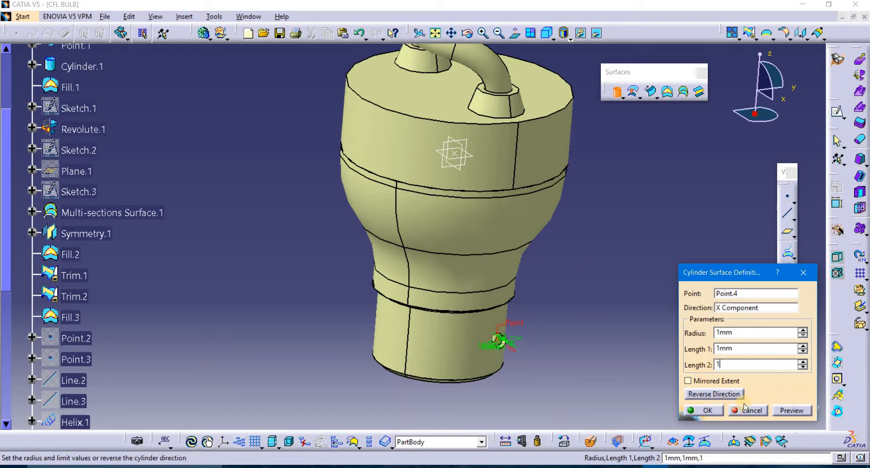
click(791, 410)
middle_drag(474, 327, 458, 190)
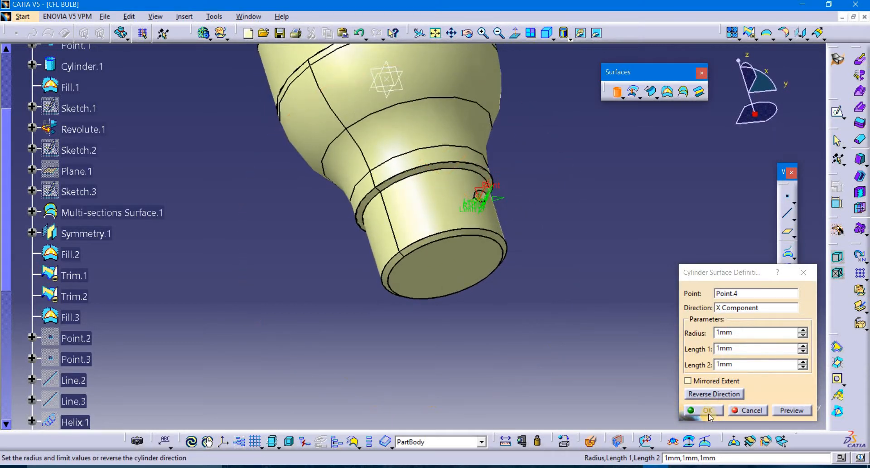
Hide the fill surface that closes the free end of the cylindrical base
scroll(317, 309, down, 9)
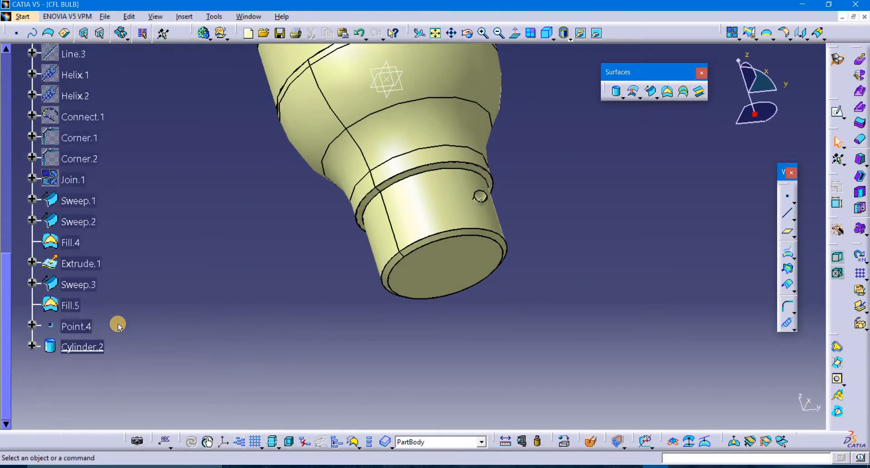
right_click(73, 306)
click(120, 111)
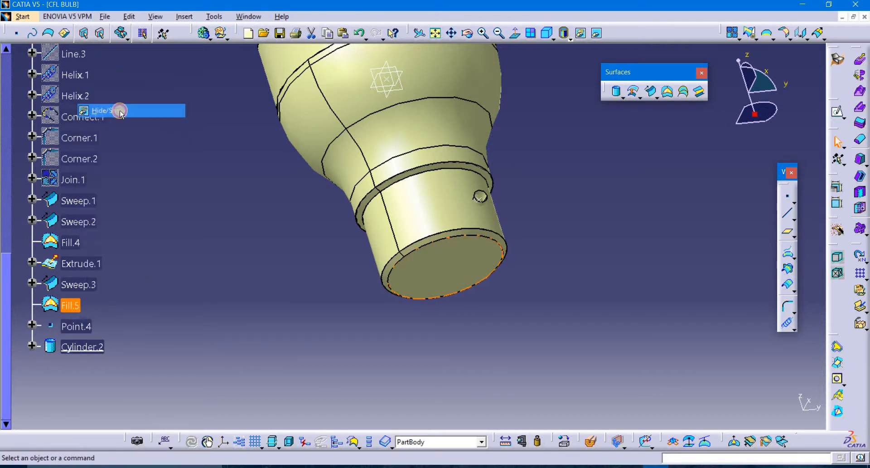
Delete the small 1 mm radius cylinder on the base while keeping its centre point
middle_drag(297, 232, 581, 205)
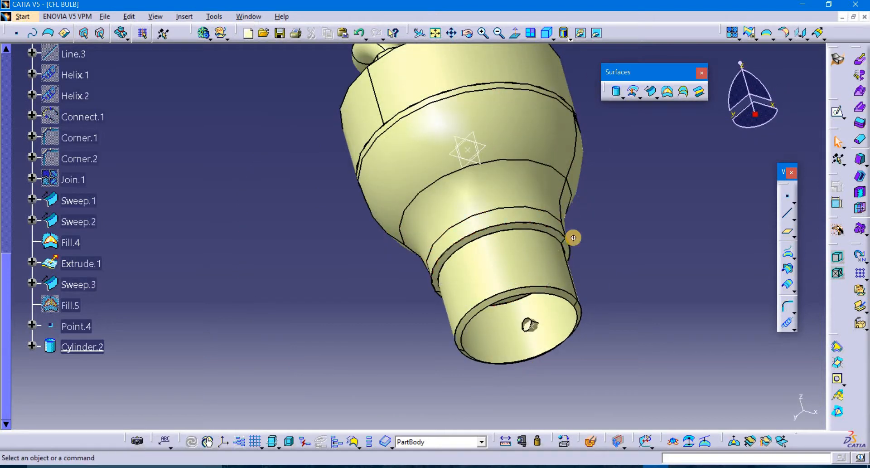
middle_drag(574, 238, 299, 292)
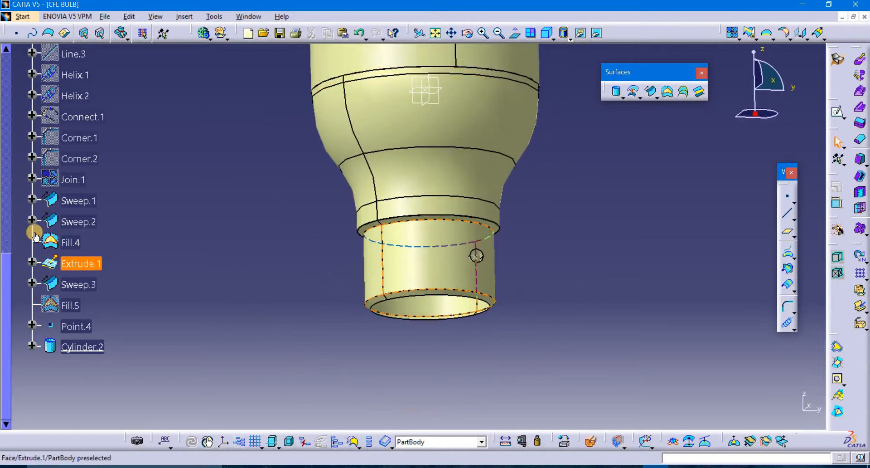
right_click(89, 345)
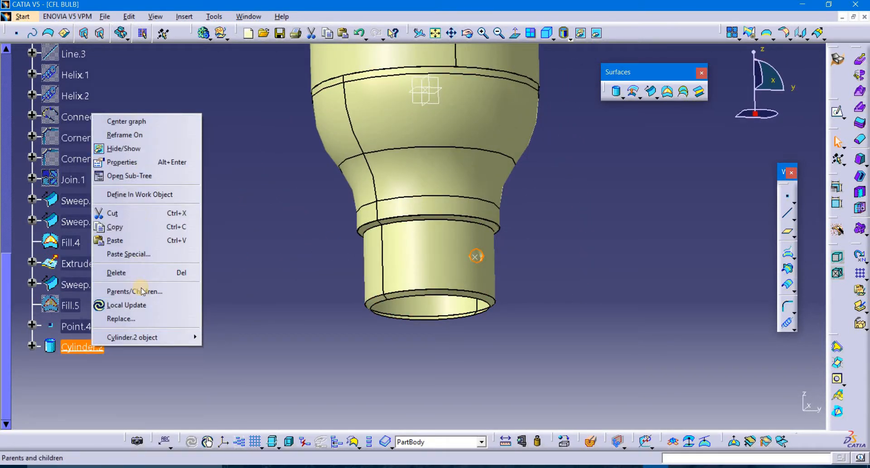
click(136, 272)
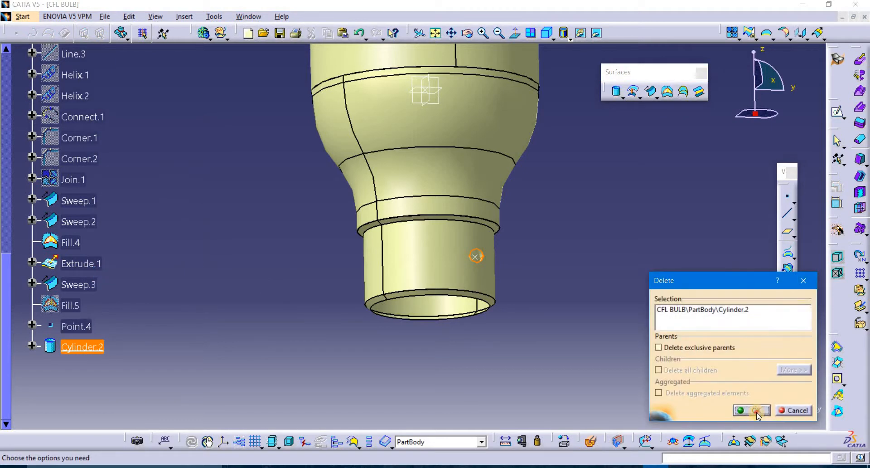
click(754, 410)
click(615, 92)
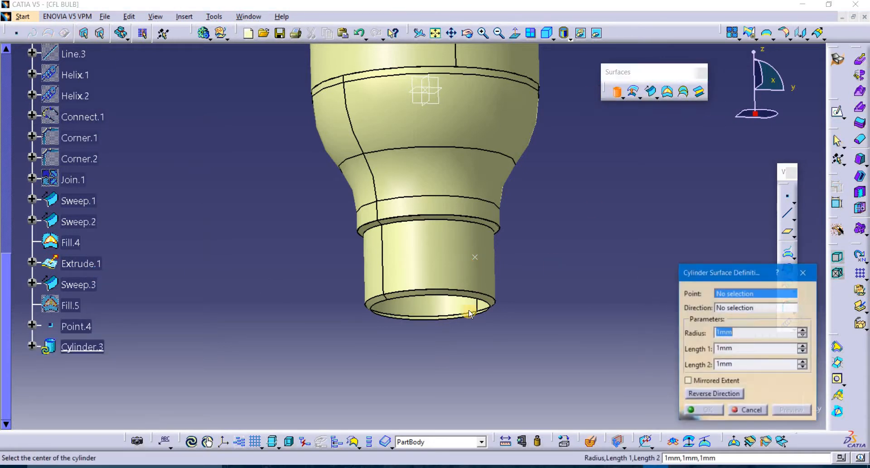
click(476, 256)
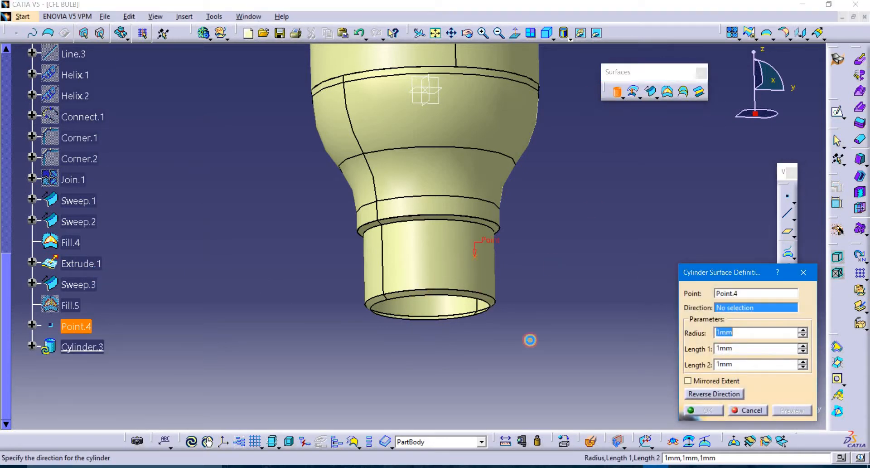
right_click(776, 310)
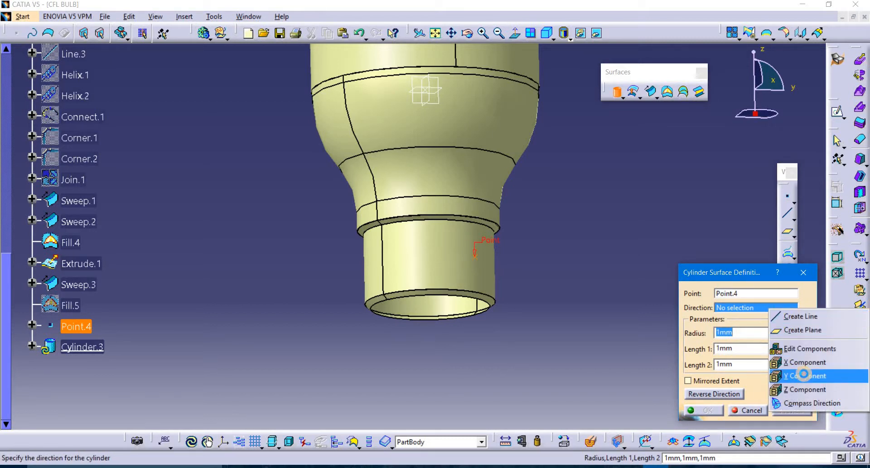
click(802, 376)
middle_drag(492, 303, 481, 254)
click(764, 308)
right_click(764, 308)
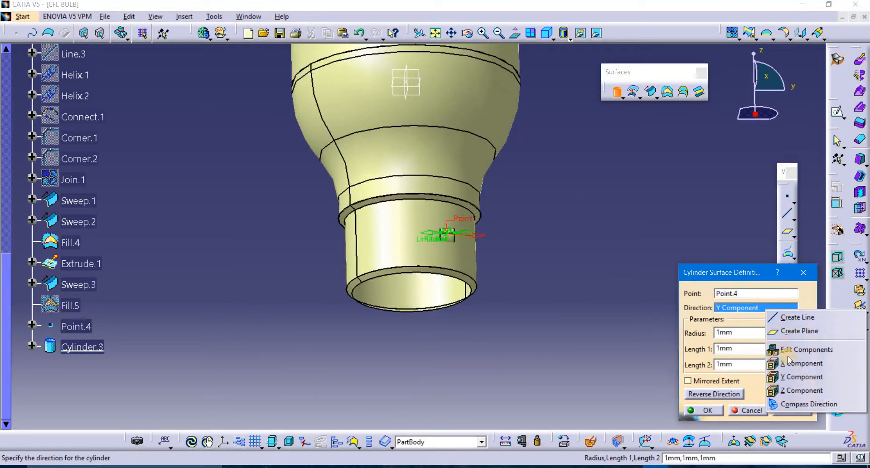
click(800, 363)
right_click(435, 236)
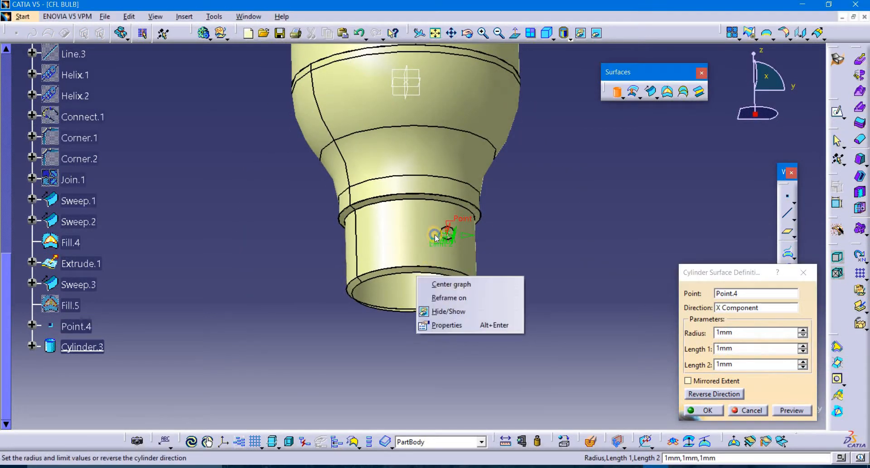
click(255, 269)
middle_drag(257, 268, 408, 326)
click(805, 273)
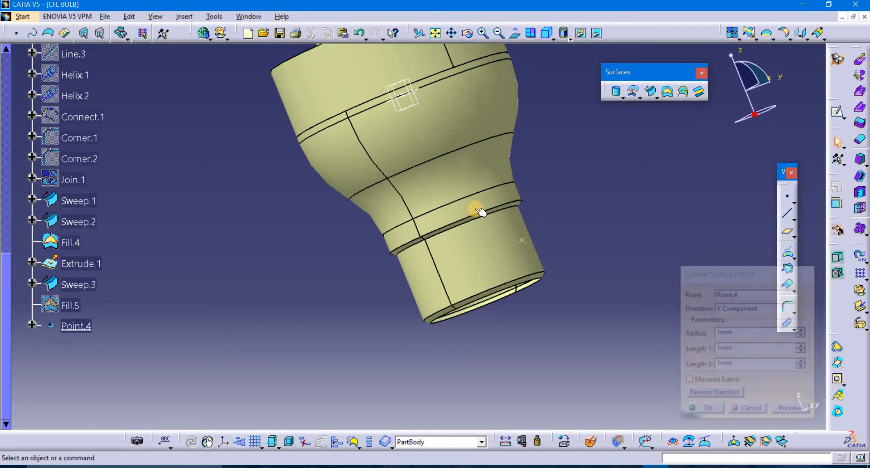
Delete the existing centre point on the base and start a new on-surface point on the base's cylindrical extrusion
click(650, 354)
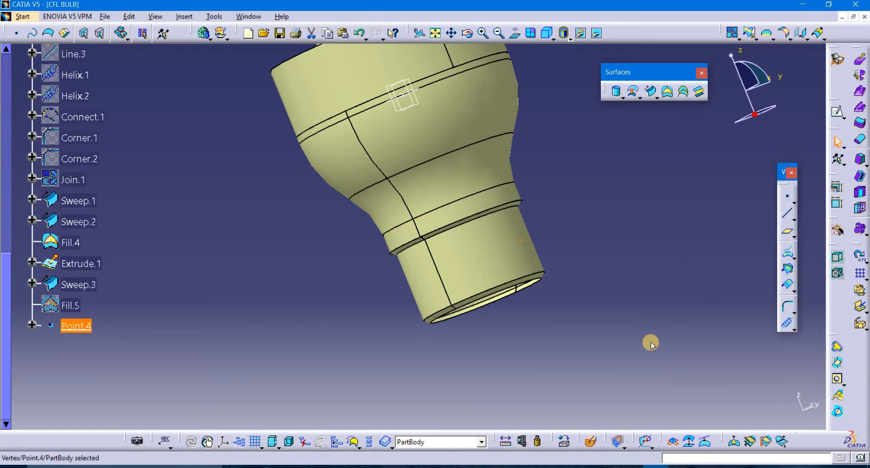
key(Delete)
click(787, 203)
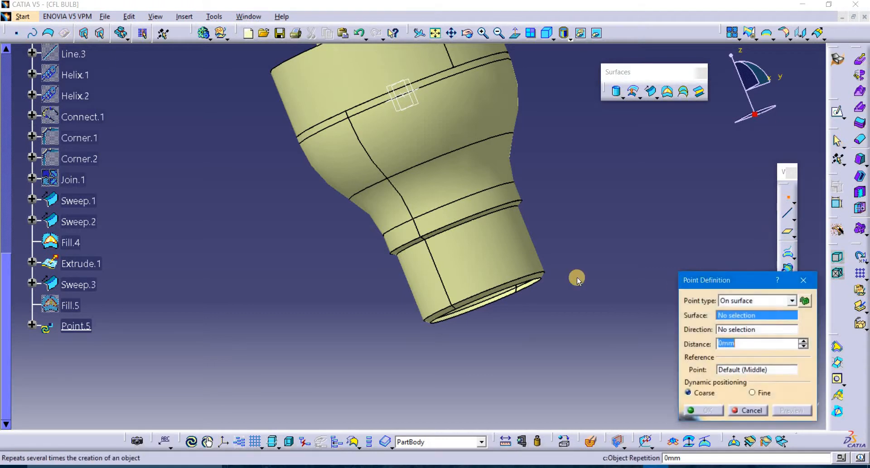
click(505, 247)
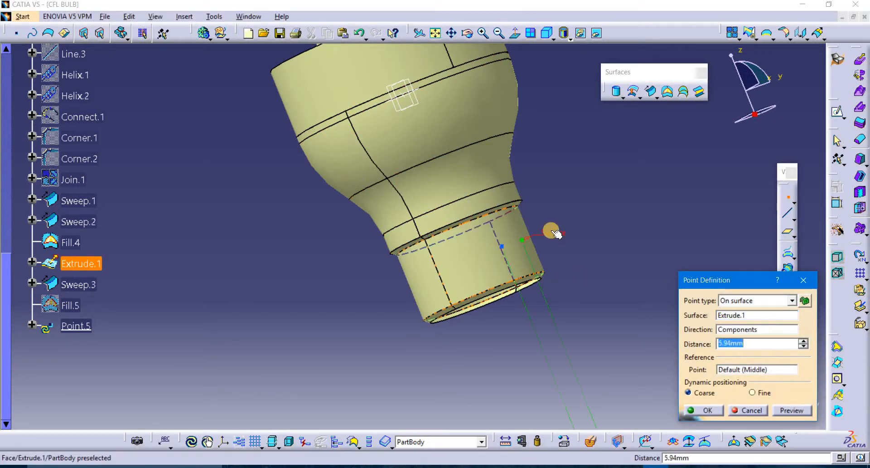
middle_drag(575, 204, 431, 317)
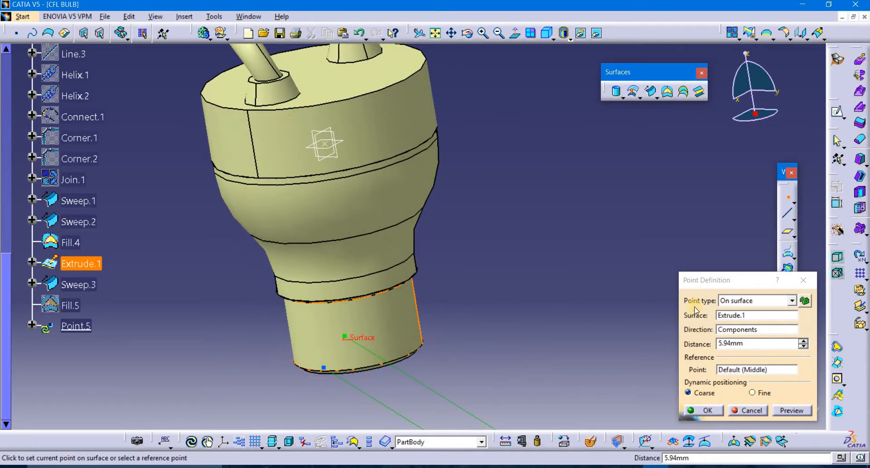
Set the surface point's direction to the X component and its distance to 0, and create it
click(745, 343)
right_click(740, 329)
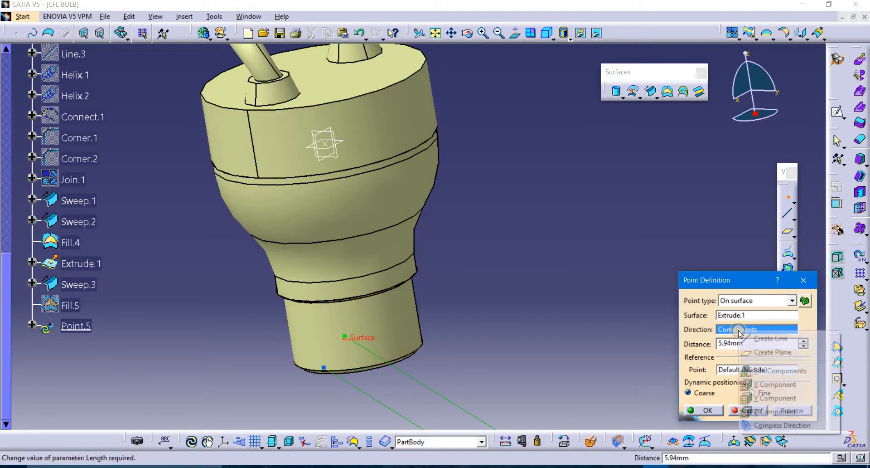
click(774, 384)
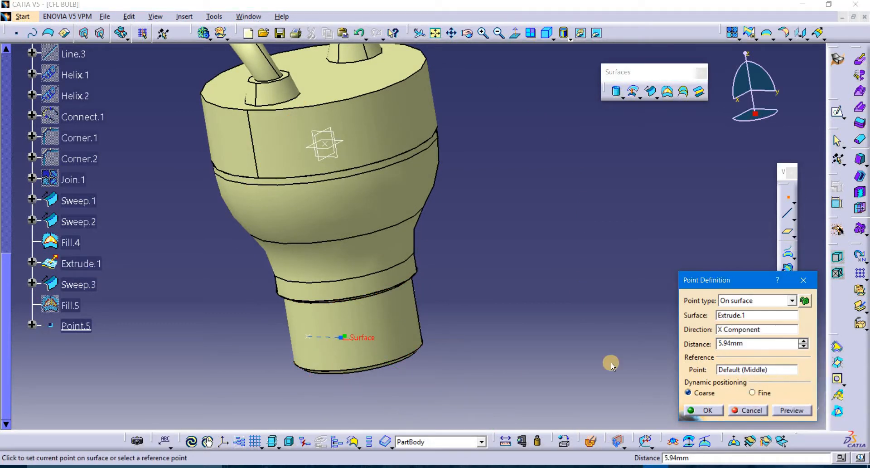
drag(754, 344, 698, 345)
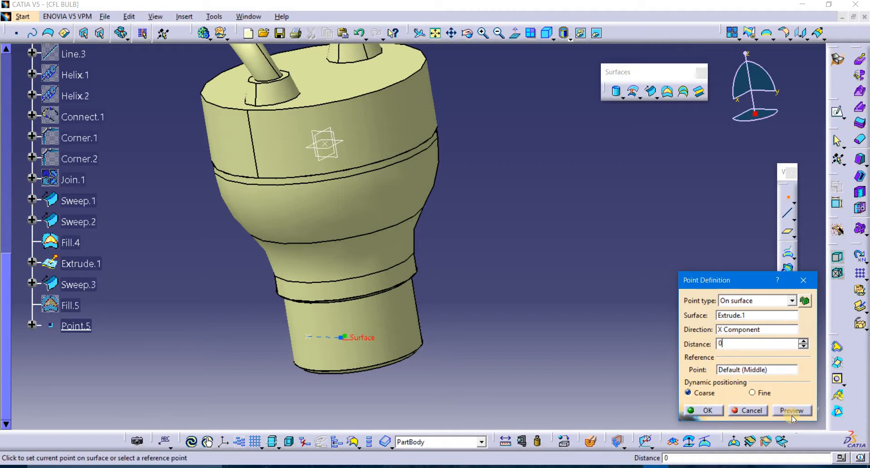
click(709, 410)
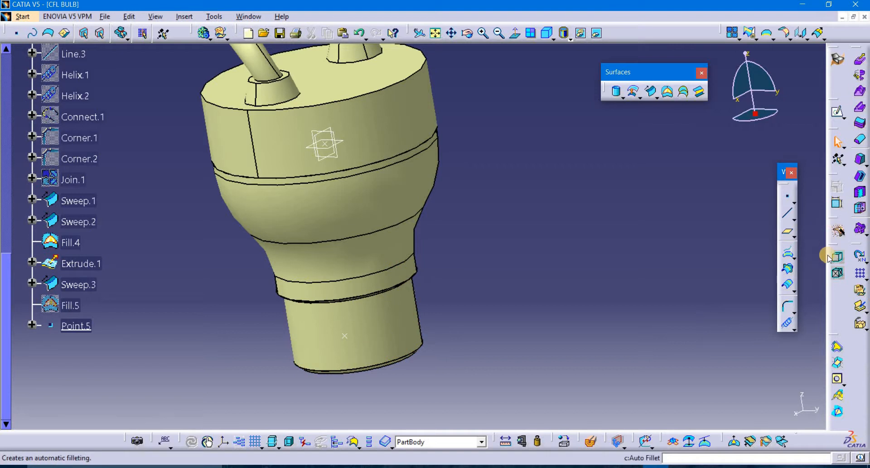
Create a cylinder surface centred on the new base point along the X component, with radius, Length 1 and Length 2 of 1 mm
click(616, 91)
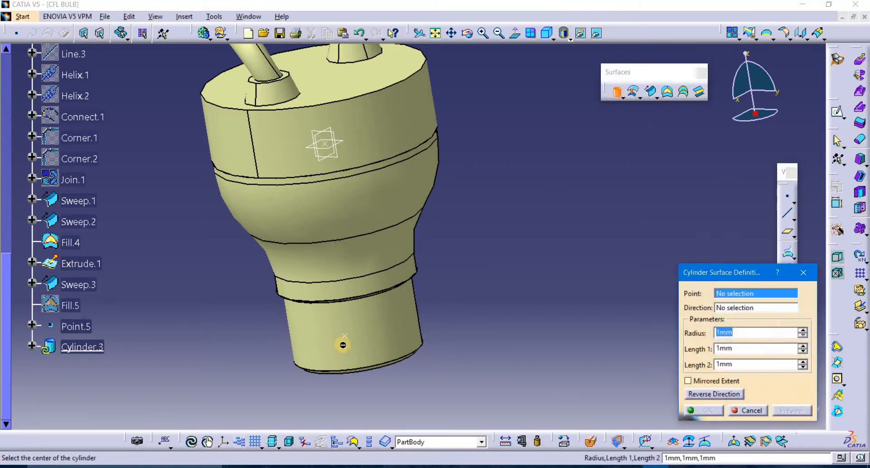
click(345, 339)
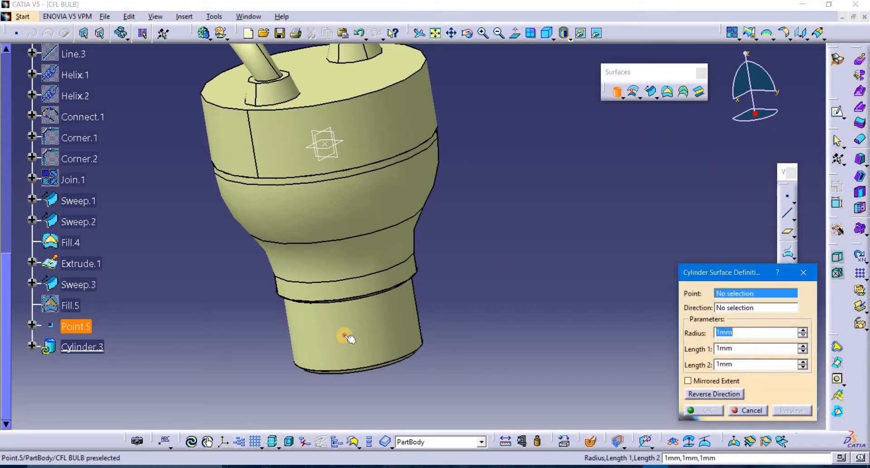
right_click(750, 310)
click(765, 361)
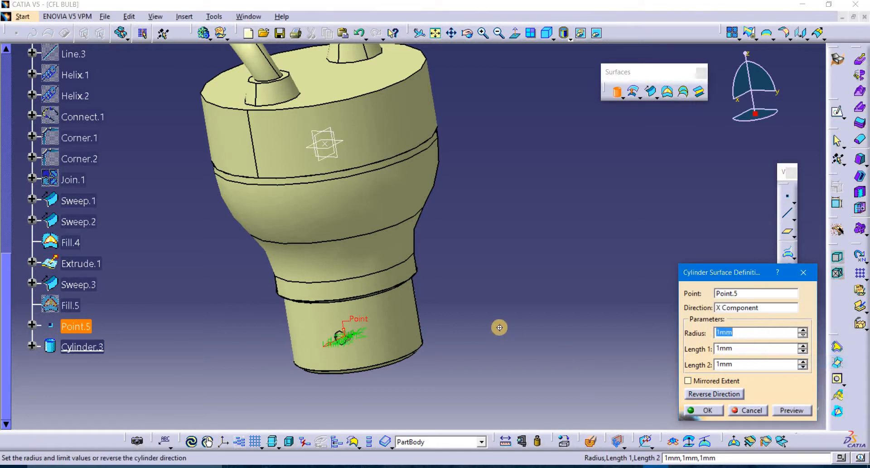
middle_drag(499, 327, 731, 305)
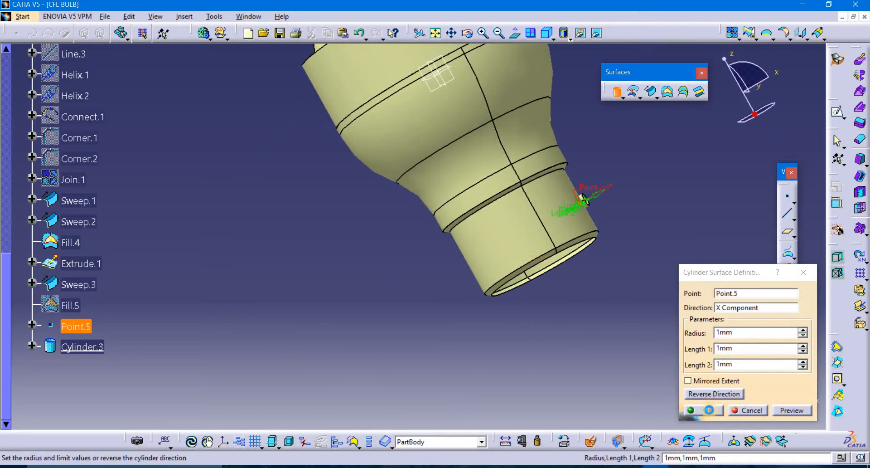
click(710, 409)
Trim the small pin cylinder and the base's cylindrical extrusion against each other, keeping the pin's outer part
middle_drag(637, 184, 603, 128)
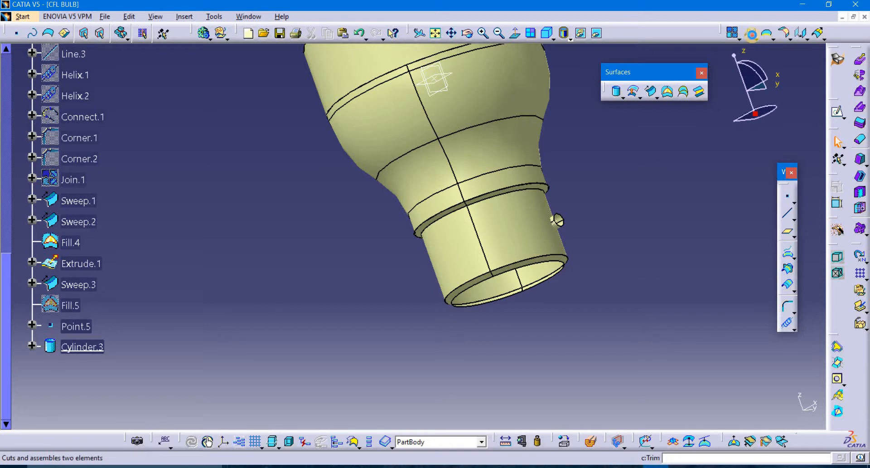
click(751, 33)
middle_drag(534, 225, 521, 192)
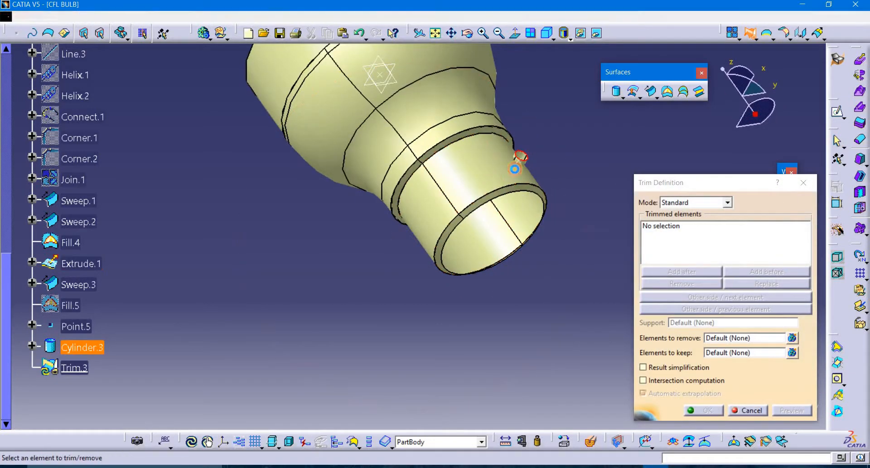
click(521, 170)
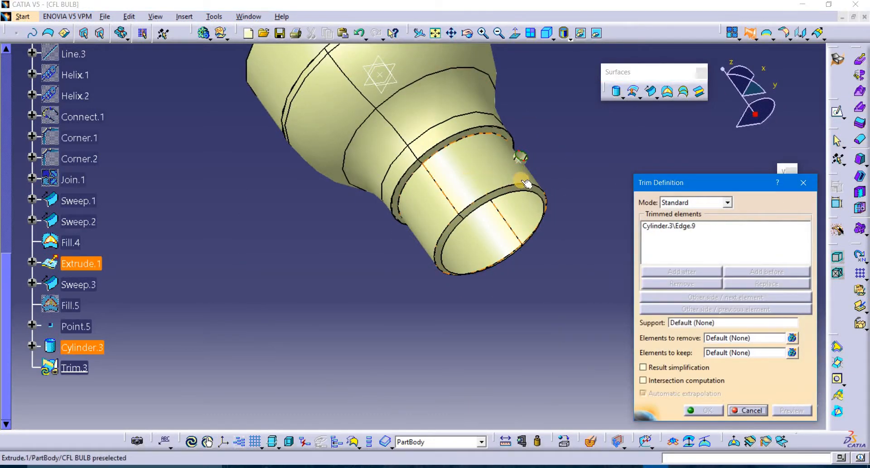
click(688, 226)
click(702, 287)
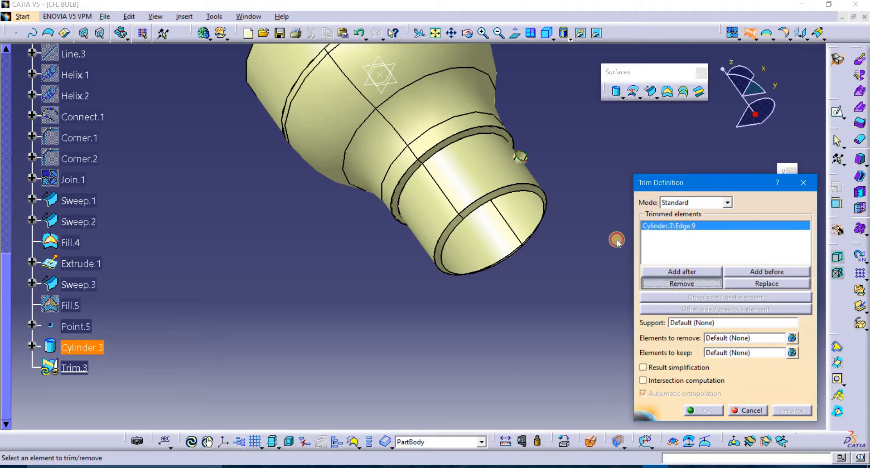
click(527, 264)
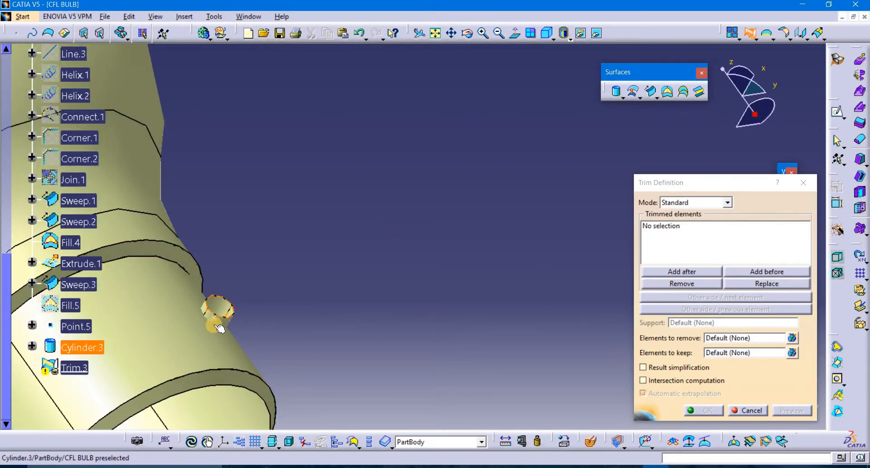
click(218, 323)
click(212, 350)
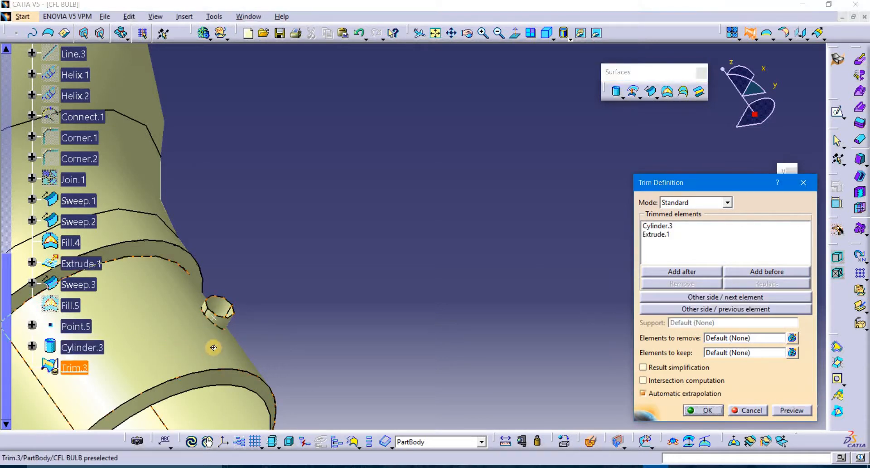
middle_drag(217, 253, 470, 150)
click(702, 409)
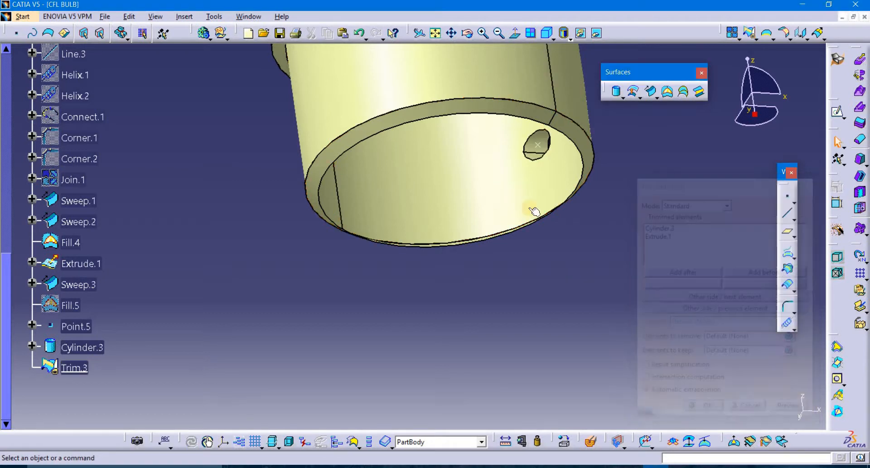
Start a linear swept surface of subtype With reference curve, using the pin's outer circular edge as guide curve 1
middle_drag(447, 88, 650, 59)
click(650, 91)
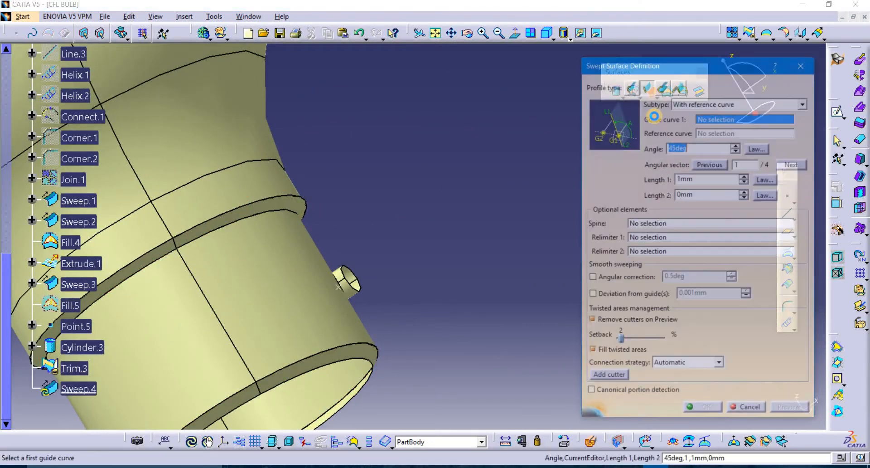
click(358, 285)
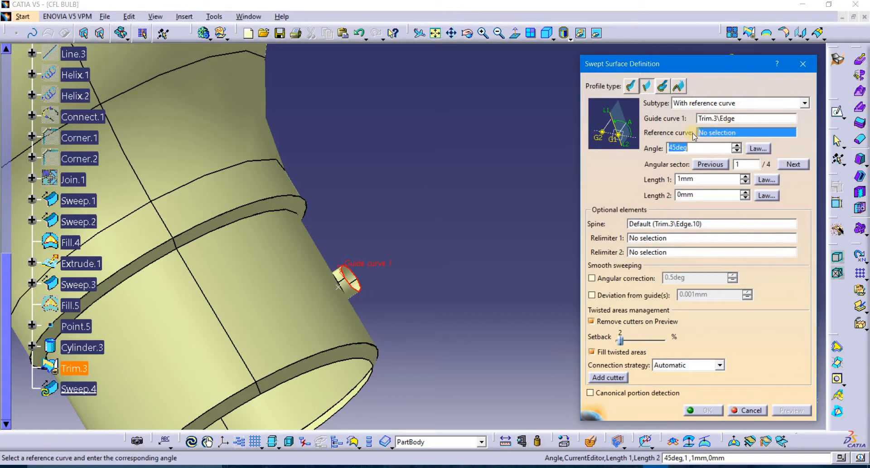
Try the collar's circular edge above the base as the sweep's reference curve, previewing angular sectors 4 and 1
click(199, 230)
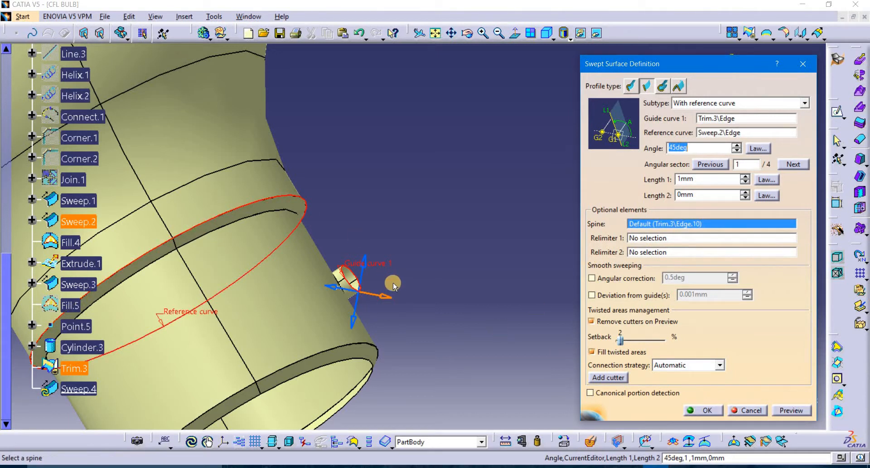
click(363, 273)
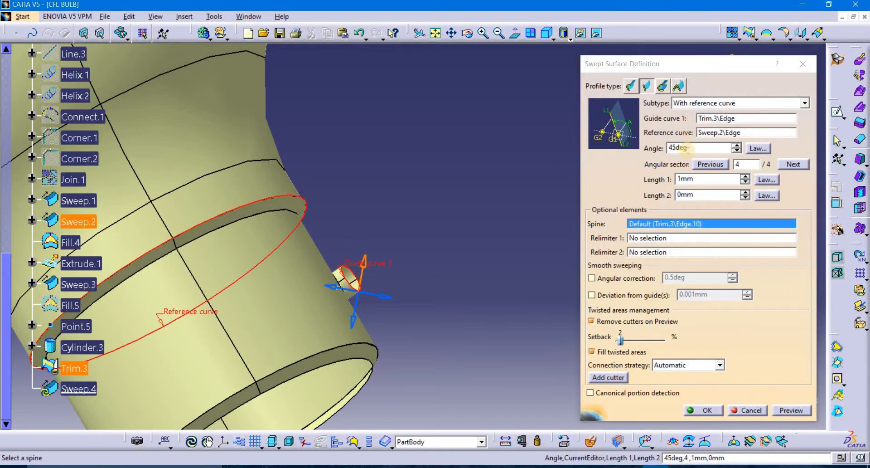
click(790, 410)
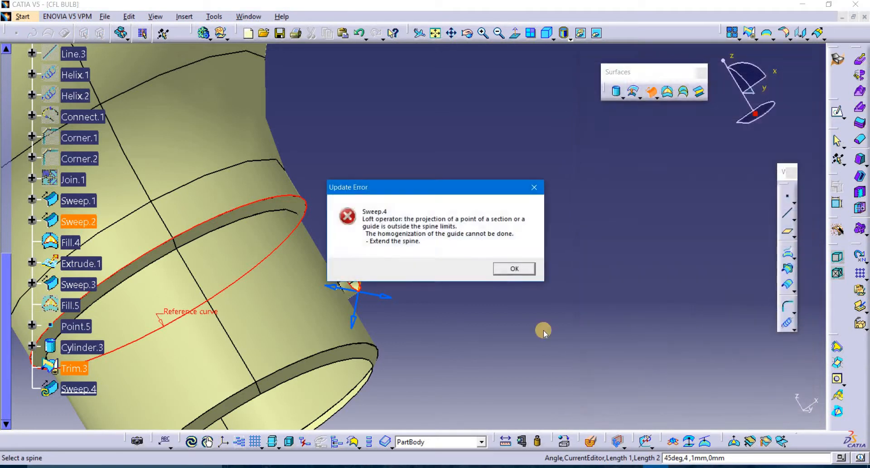
click(517, 269)
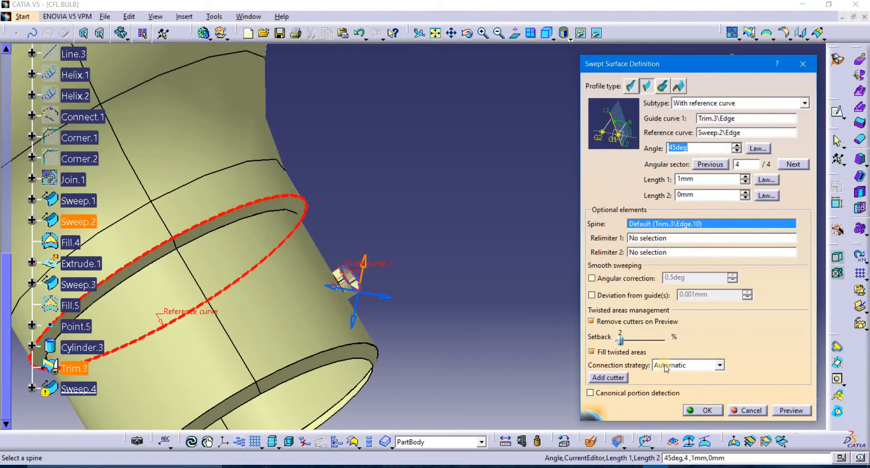
middle_drag(407, 317, 365, 306)
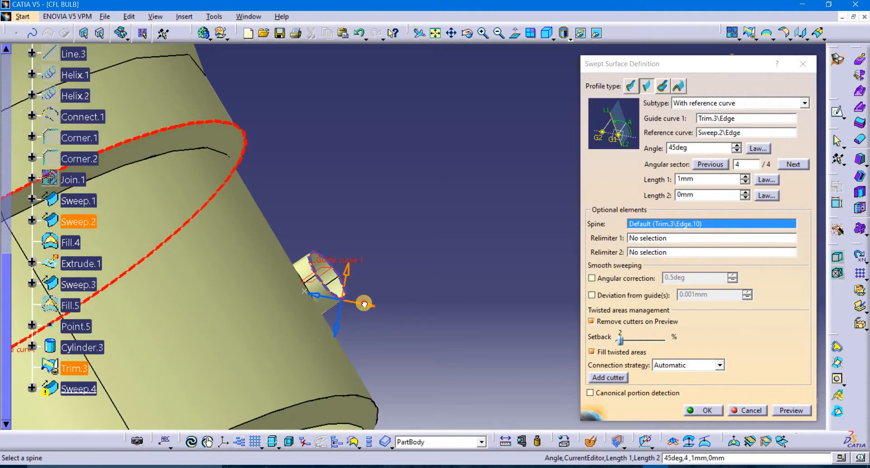
click(801, 411)
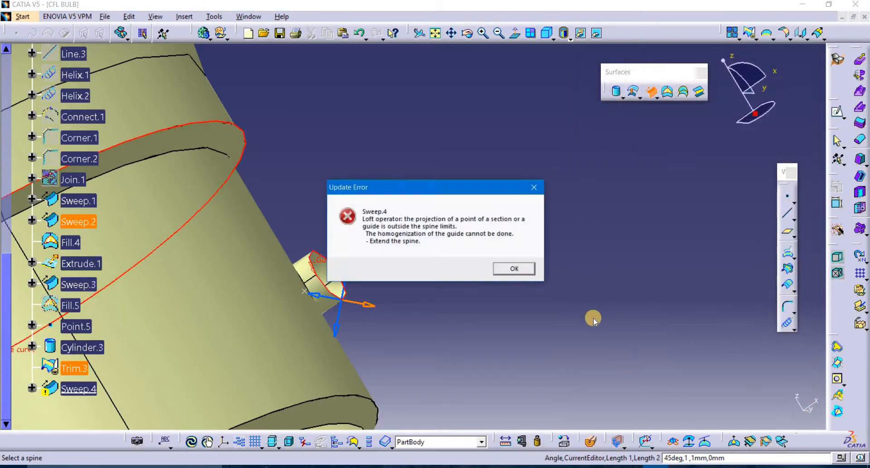
click(512, 269)
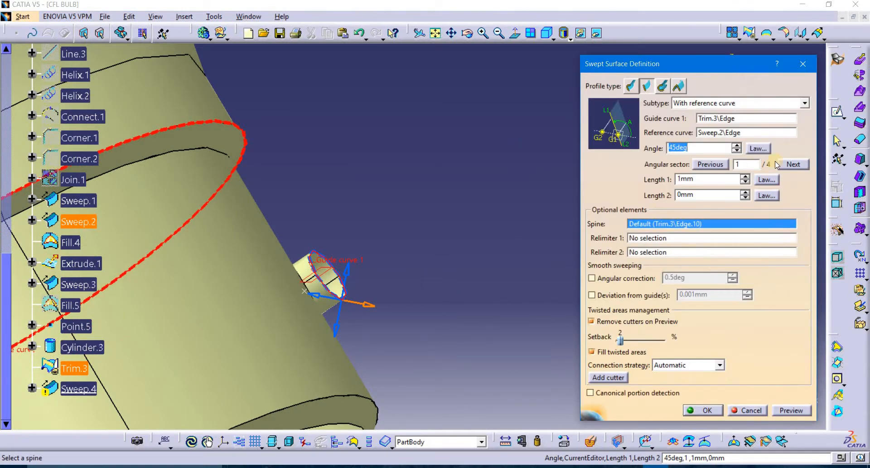
Change the sweep's reference curve to the pin's edge where it meets the base and preview the surface
click(711, 132)
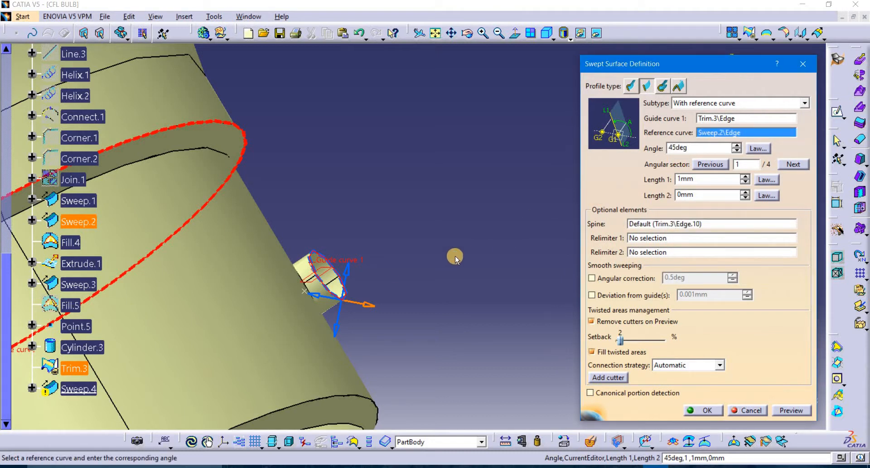
click(306, 282)
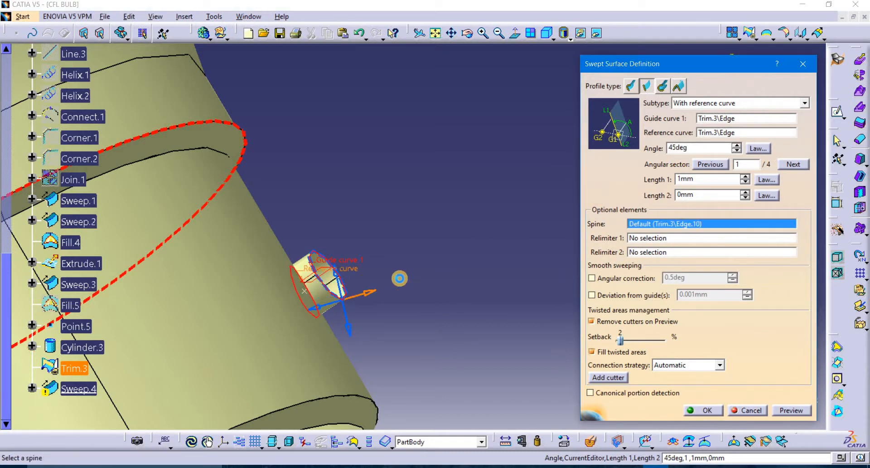
click(791, 411)
Set the sweep's Length 1 to 0.5 mm and create the 45-degree chamfer surface on the pin's end
drag(695, 179, 679, 179)
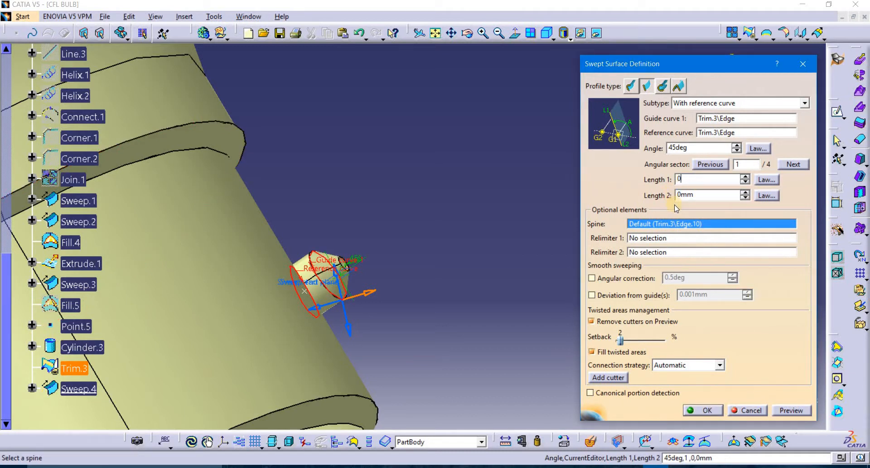
text(05)
key(BackSpace)
text(.5)
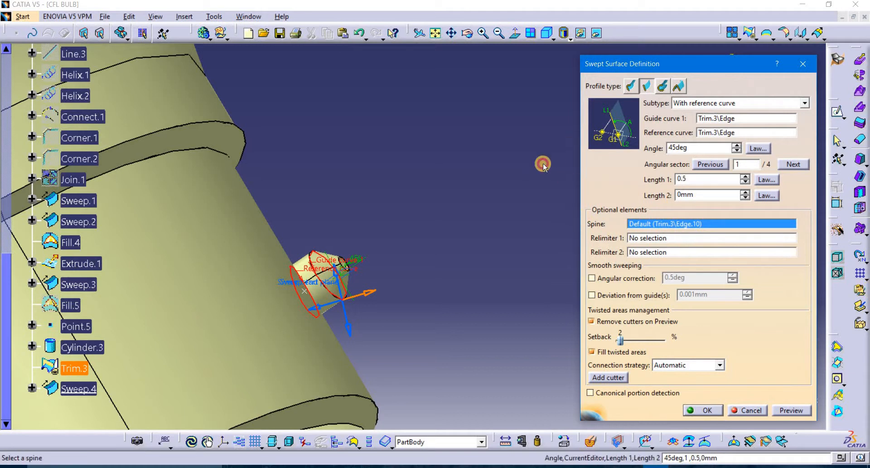
click(543, 164)
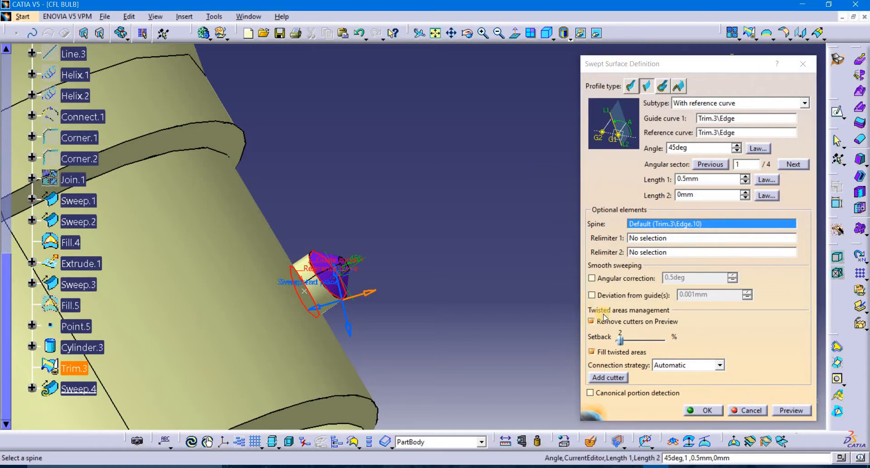
click(791, 410)
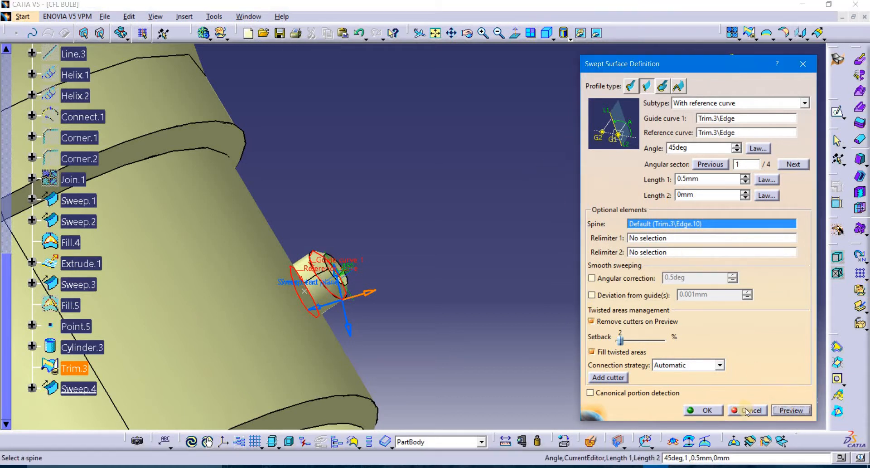
click(713, 407)
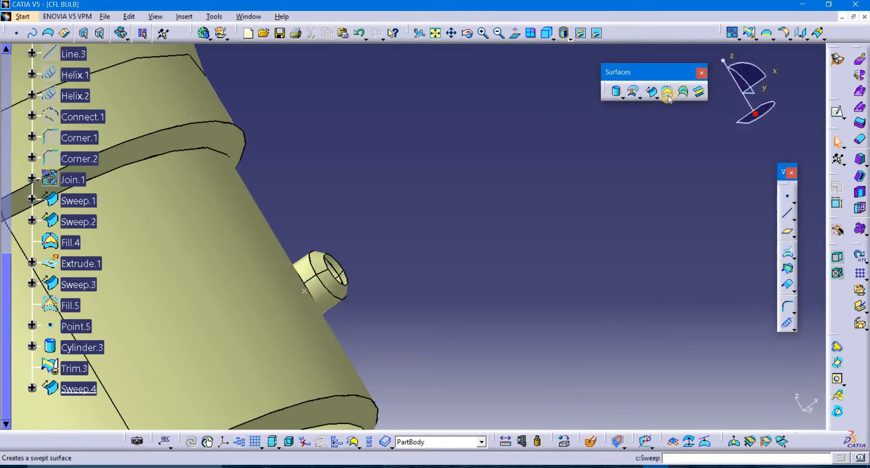
Create a fill surface closing the inner circular edge of the chamfer on the pin's end
click(667, 91)
click(350, 282)
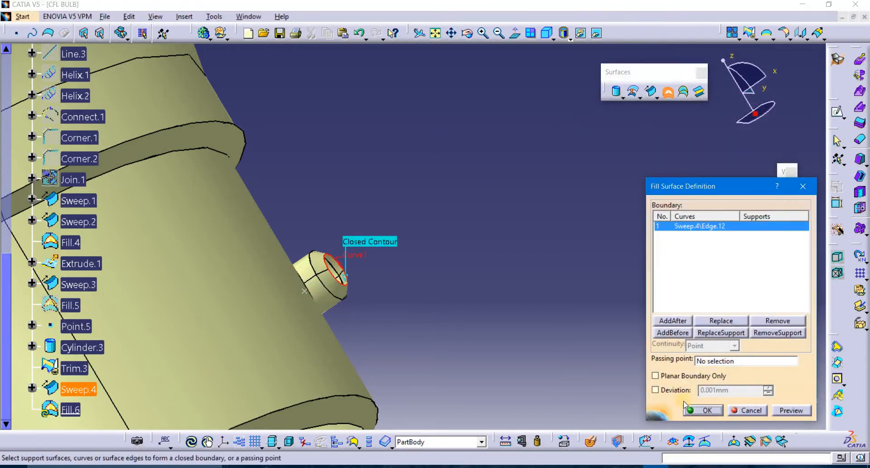
click(699, 410)
click(731, 34)
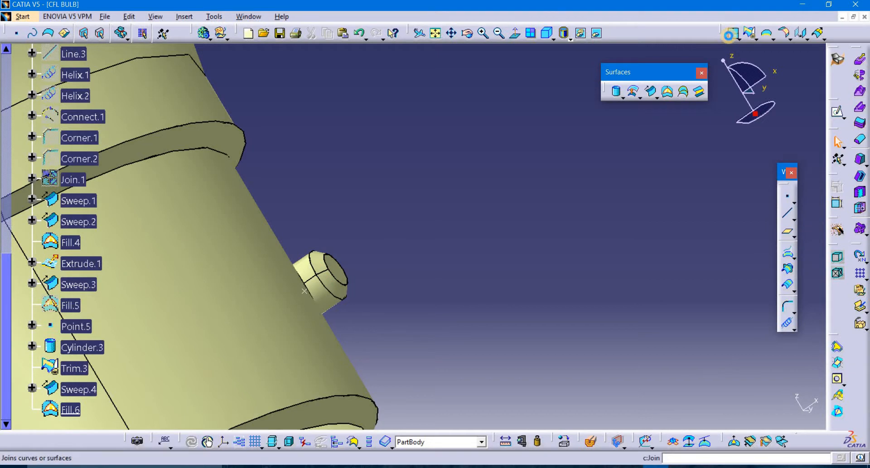
click(324, 300)
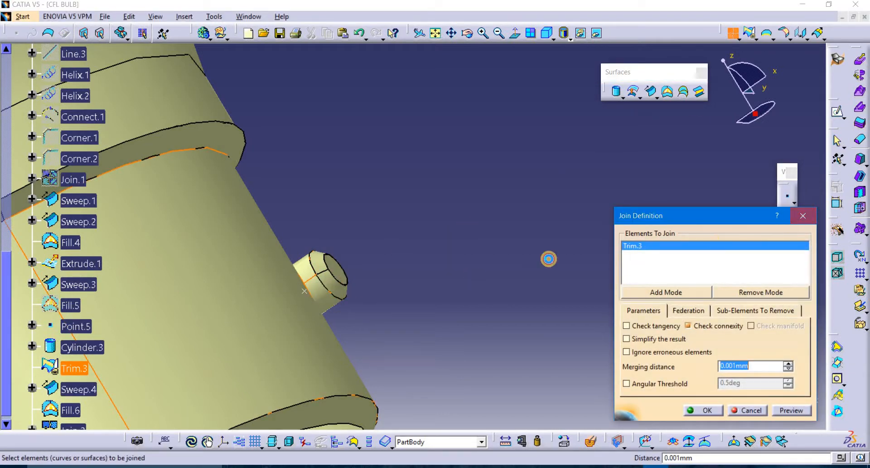
middle_drag(388, 180, 491, 191)
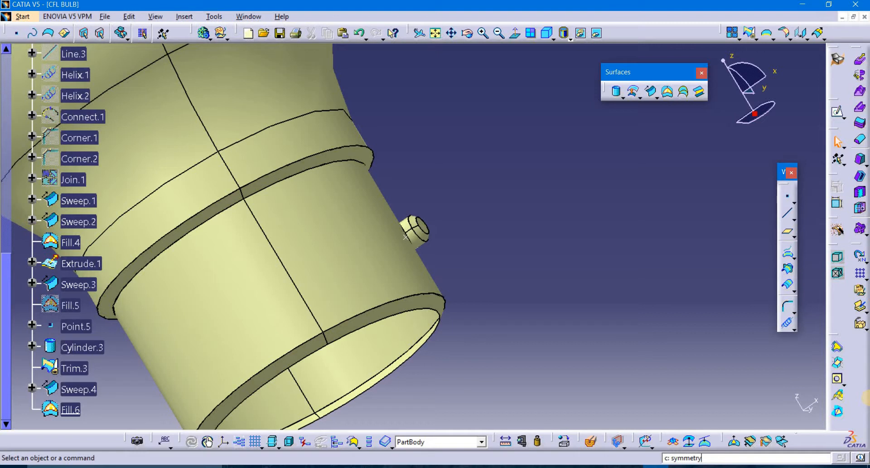
Create a symmetry of the trimmed base-and-pin surface, Trim.3, using the Z axis as reference
key(Return)
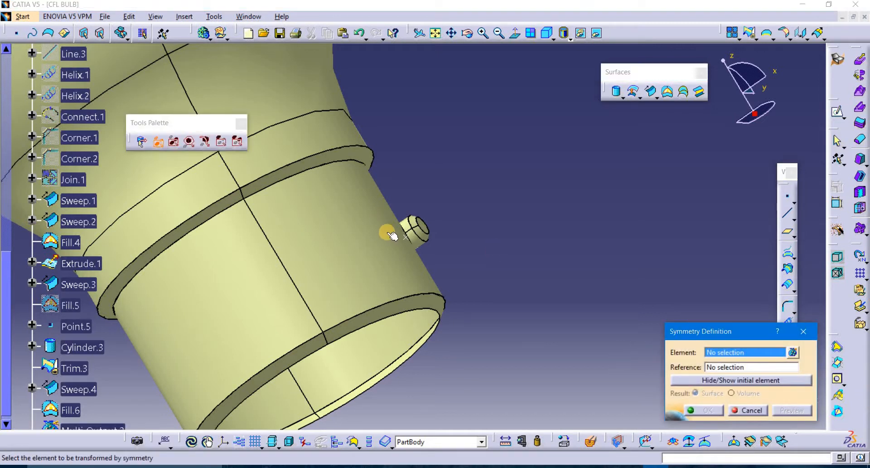
scroll(437, 246, up, 5)
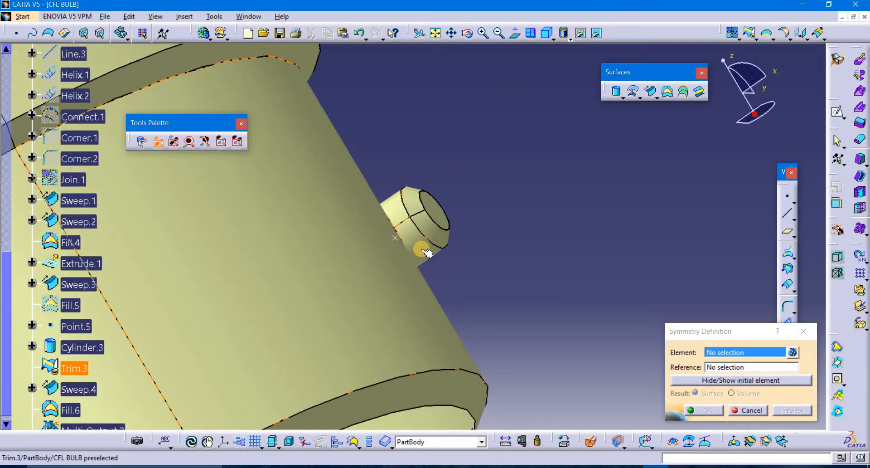
click(428, 248)
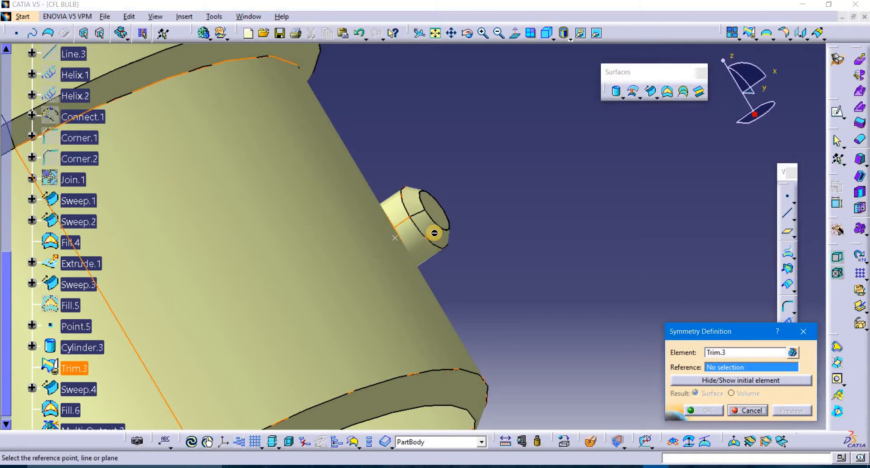
right_click(727, 368)
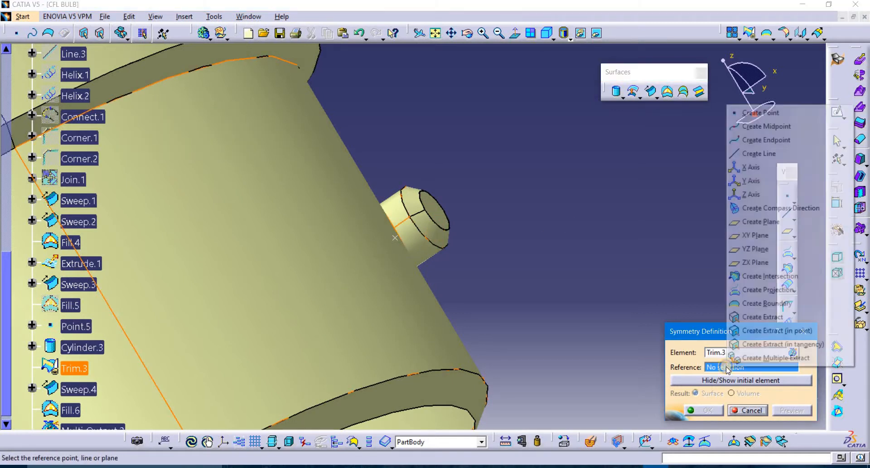
click(761, 194)
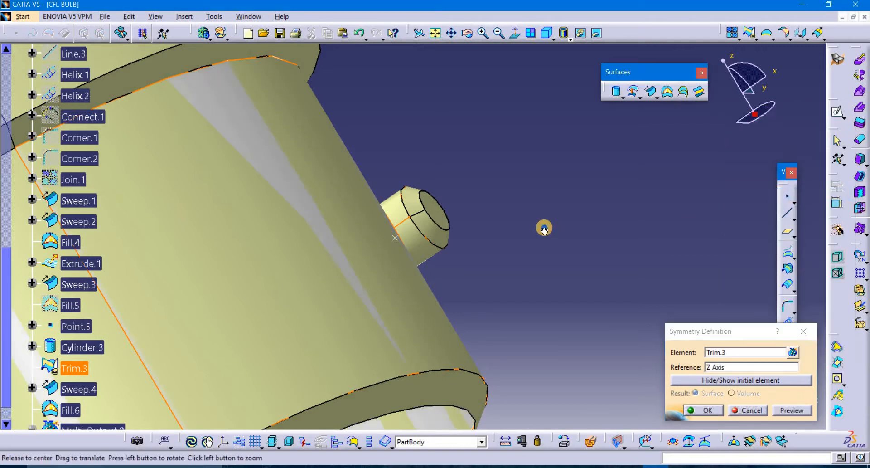
middle_drag(545, 228, 406, 346)
click(707, 411)
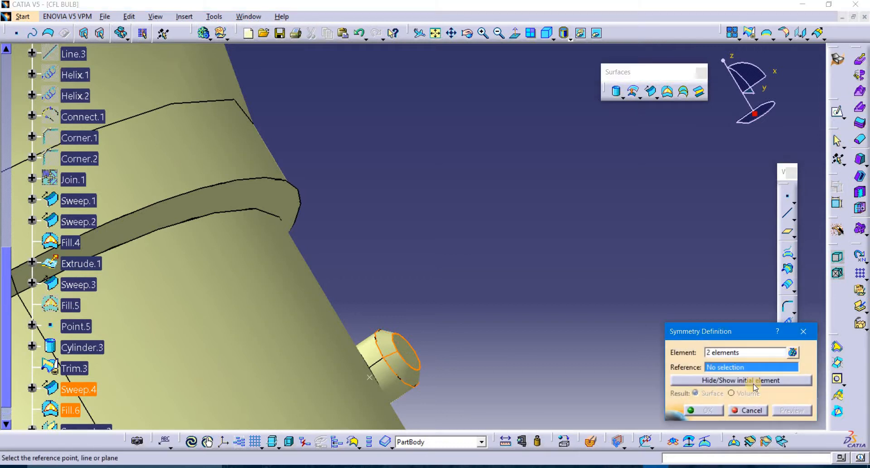
Create a symmetry of the pin's chamfer and end fill, Sweep.4 and Fill.6, using the Z axis as reference
right_click(746, 367)
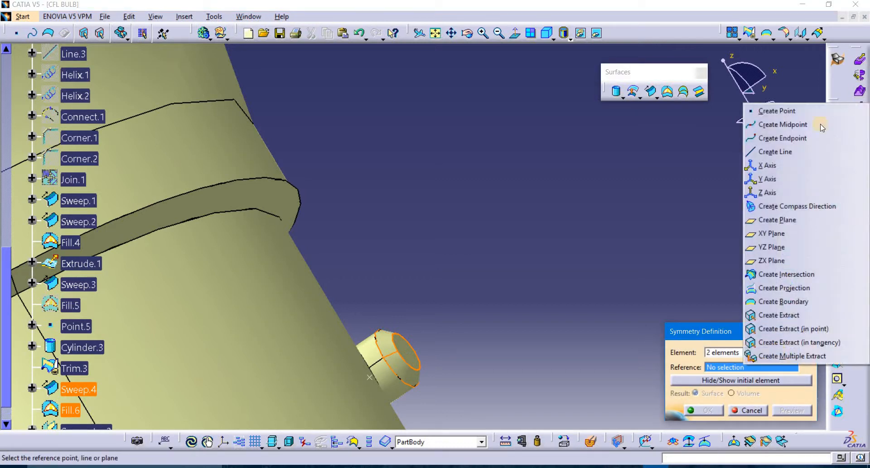
click(770, 192)
click(705, 410)
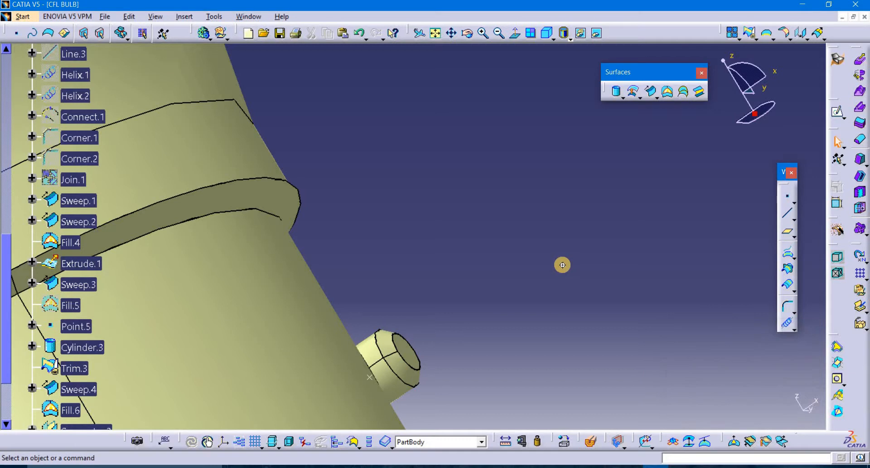
Hide the pin's construction point, Point.5, on the side of the base
middle_drag(562, 264, 511, 220)
right_click(511, 214)
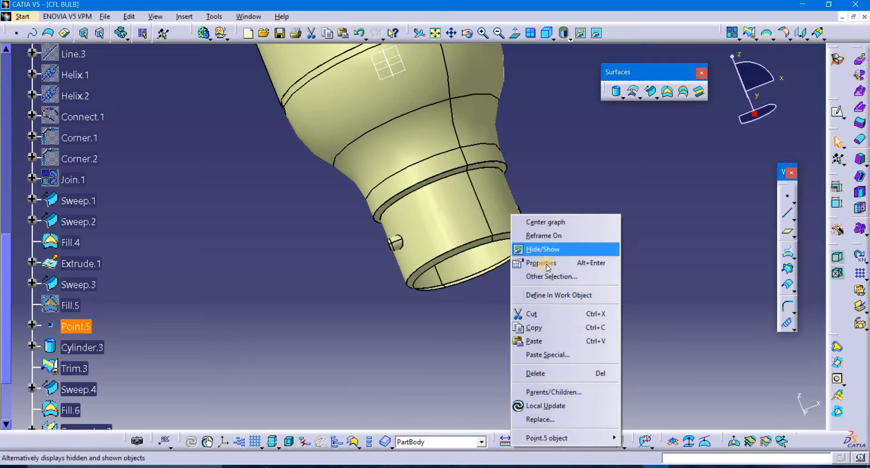
click(543, 249)
click(476, 196)
Show the hidden Fill.5 surface that closes the open end of the base
middle_drag(476, 196, 468, 229)
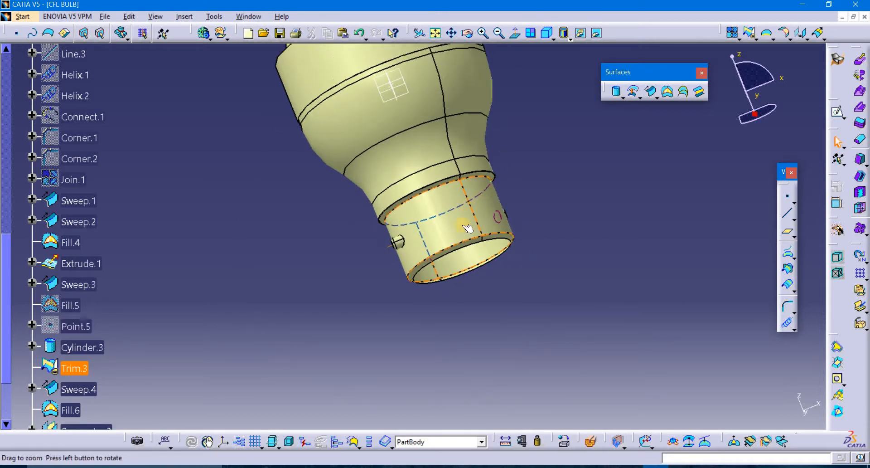
scroll(68, 227, down, 2)
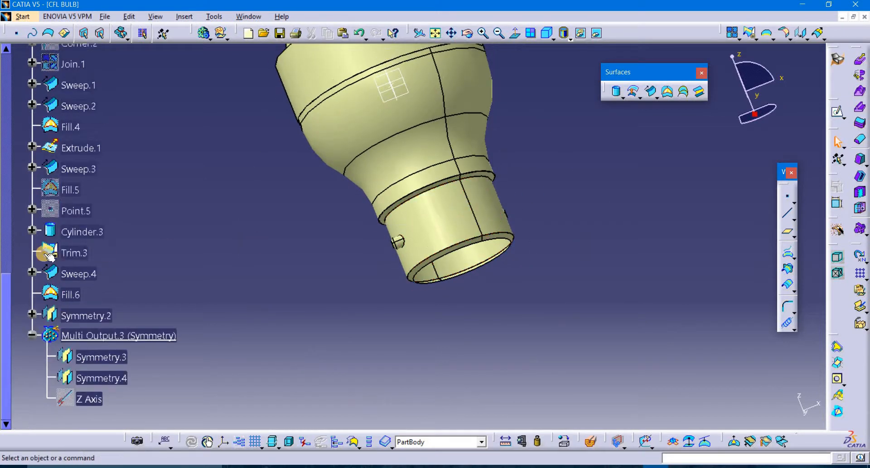
right_click(64, 193)
click(91, 227)
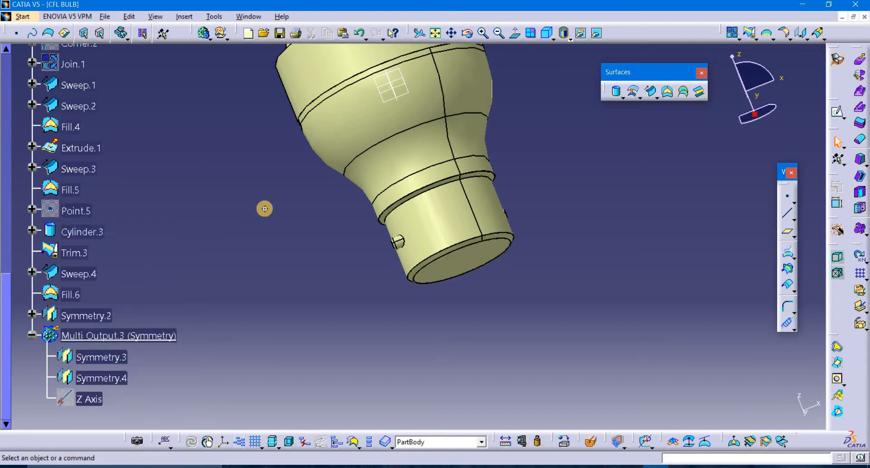
middle_drag(265, 209, 281, 268)
click(425, 225)
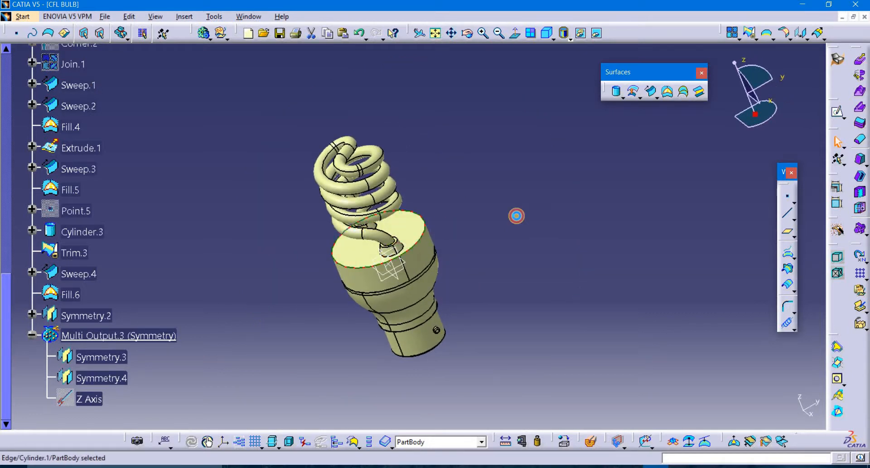
middle_drag(504, 212, 513, 158)
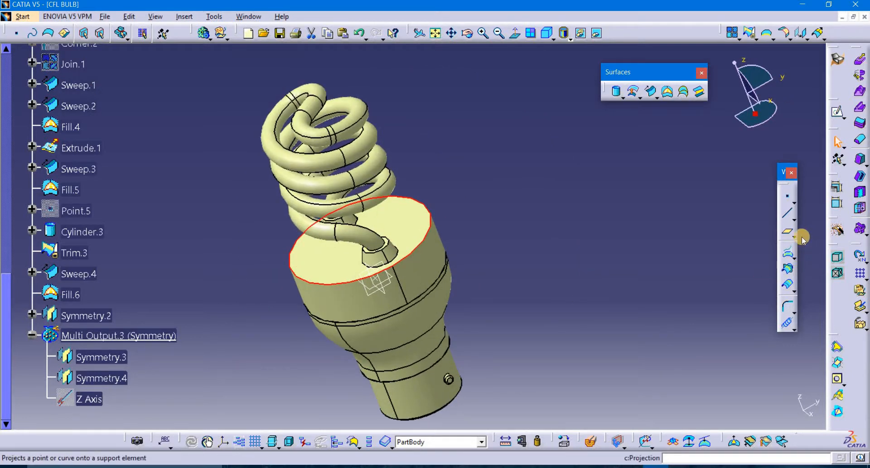
click(726, 290)
click(799, 309)
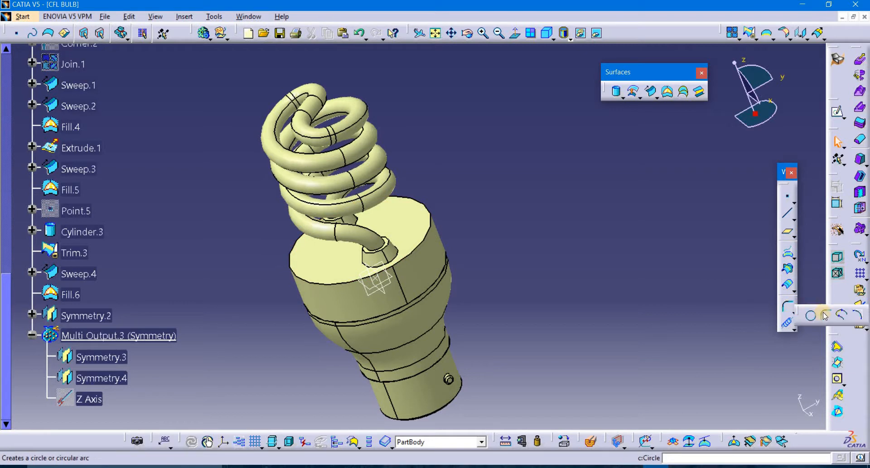
click(826, 315)
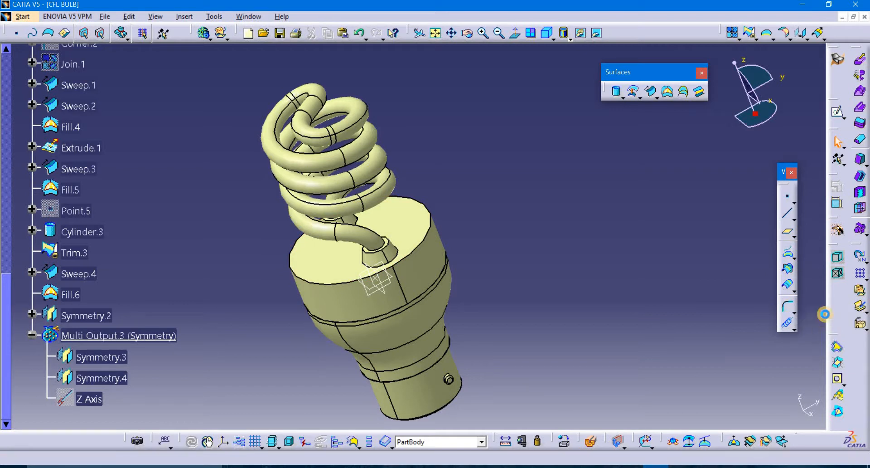
click(438, 226)
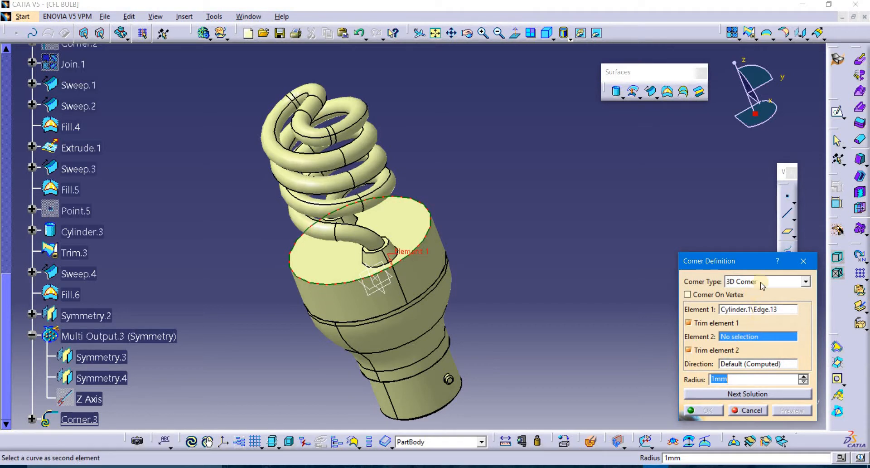
click(802, 264)
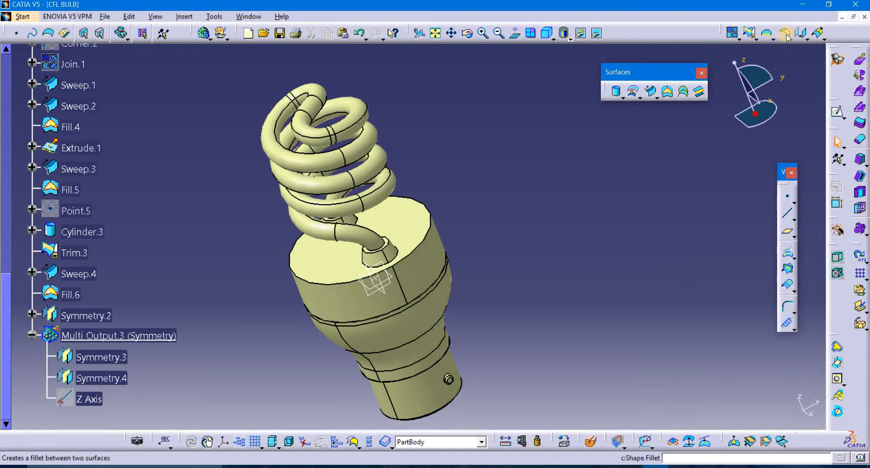
Try a 5 mm BiTangent shape fillet between the housing's flat top surface, Trim.2, and its cylindrical wall, Cylinder.1
click(792, 39)
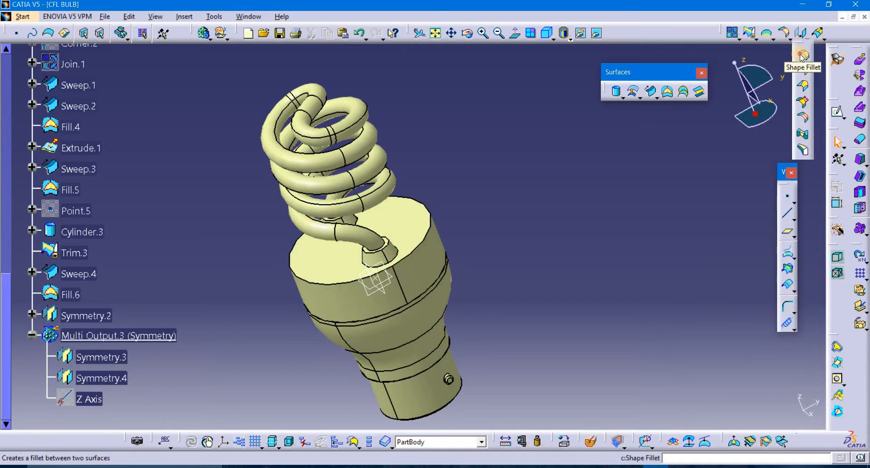
click(802, 54)
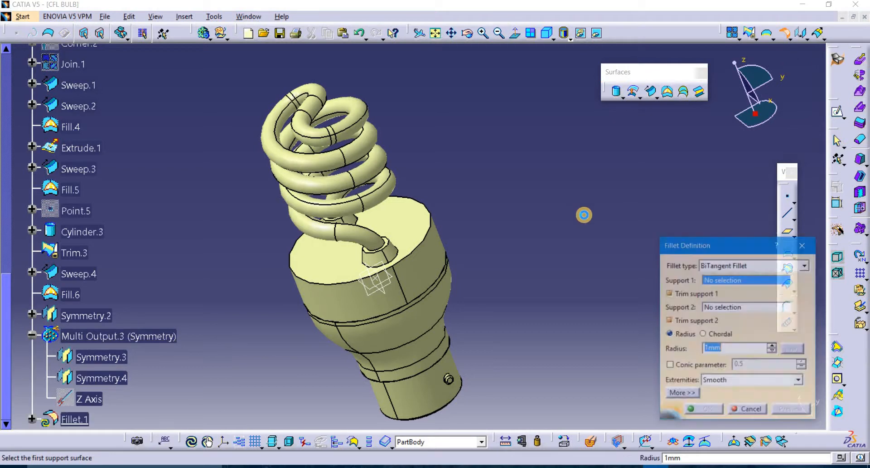
click(428, 234)
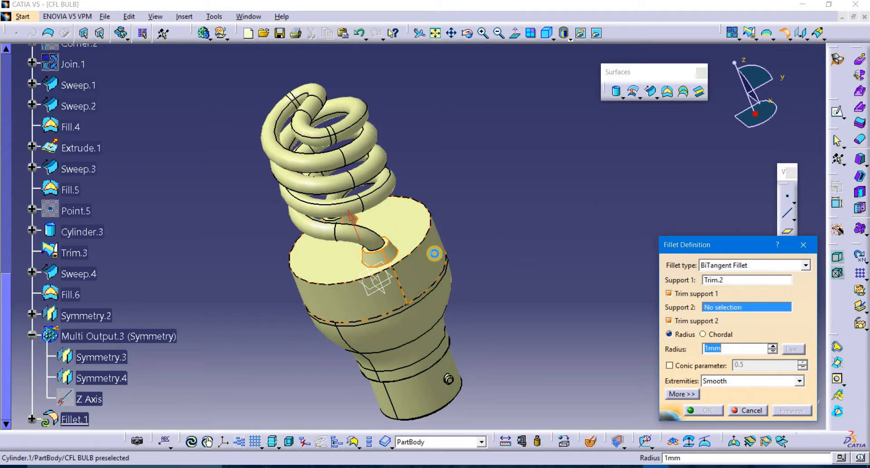
click(437, 253)
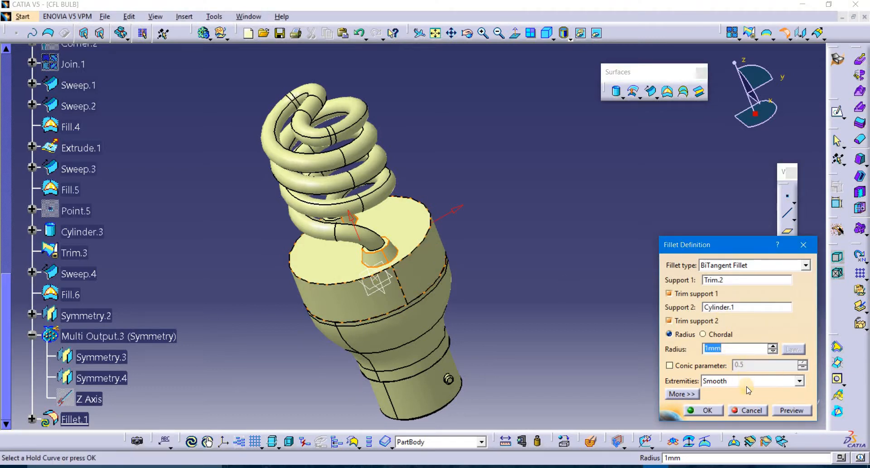
text(5)
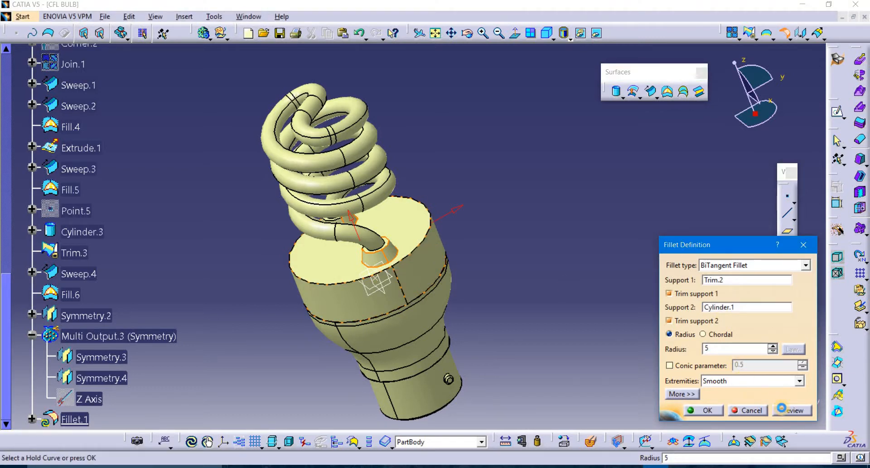
click(781, 409)
click(510, 268)
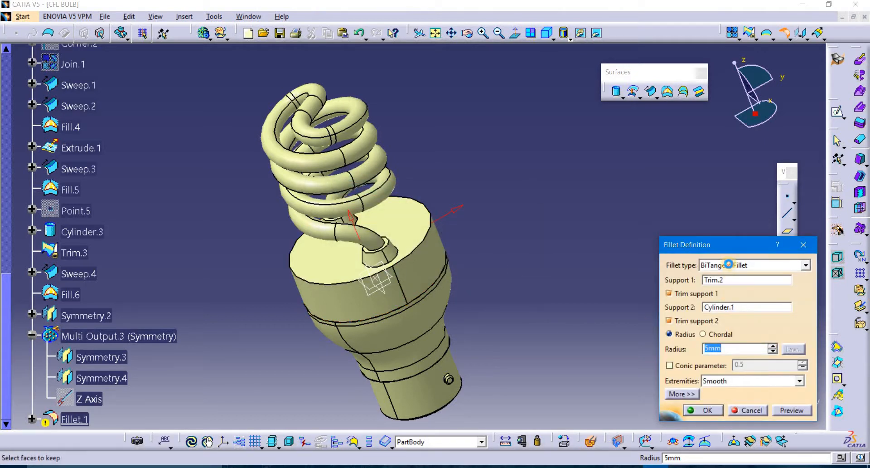
click(728, 264)
click(806, 247)
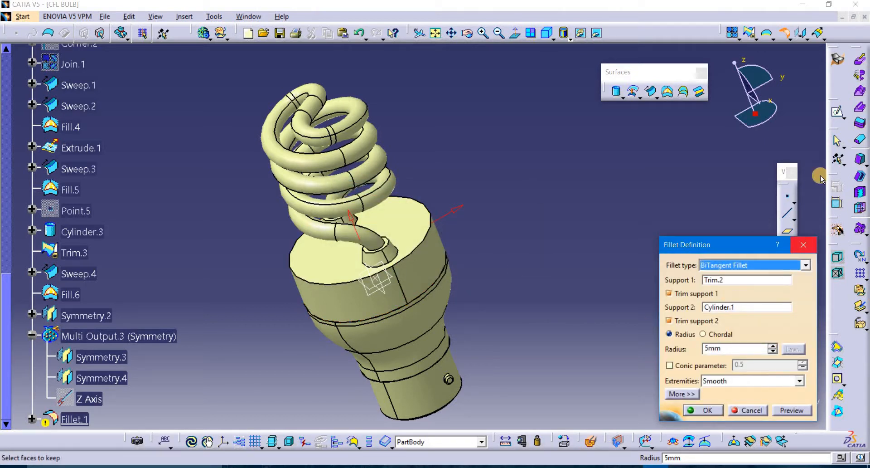
click(804, 242)
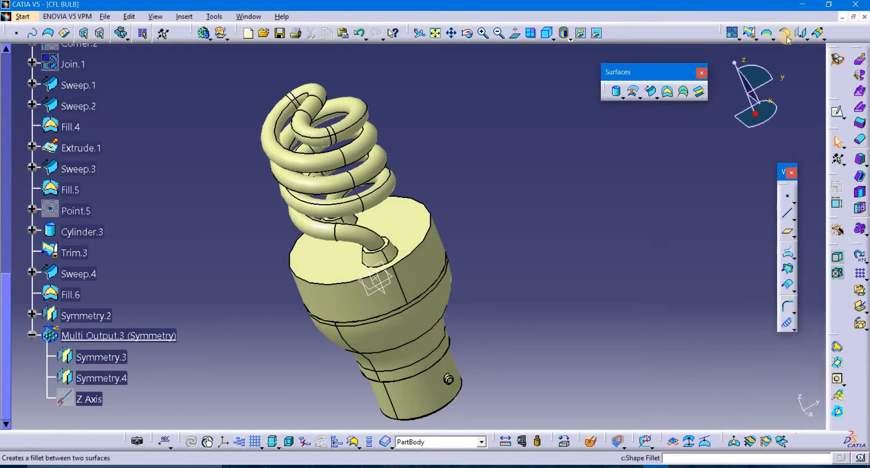
Try a 1 mm BiTangent shape fillet between the same housing top surface and cylindrical wall
click(785, 35)
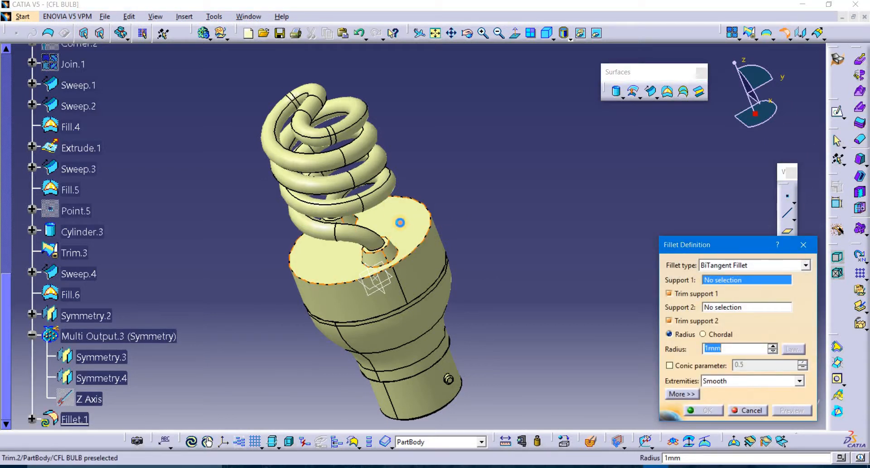
click(403, 225)
click(439, 259)
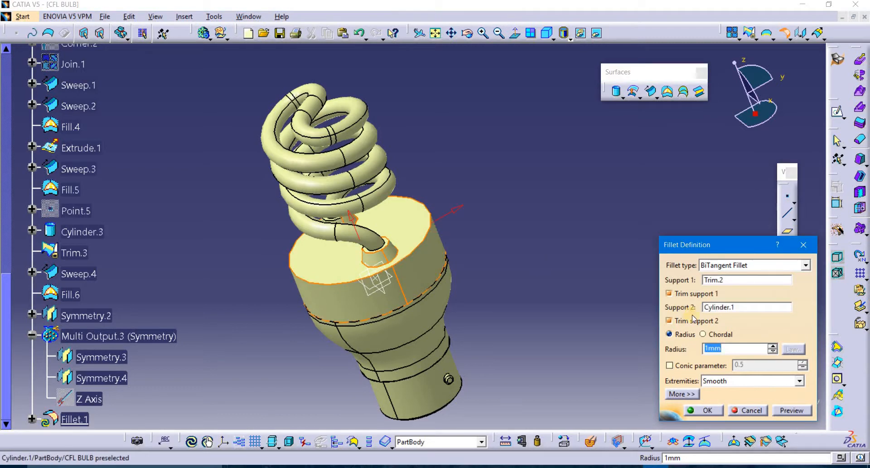
click(778, 409)
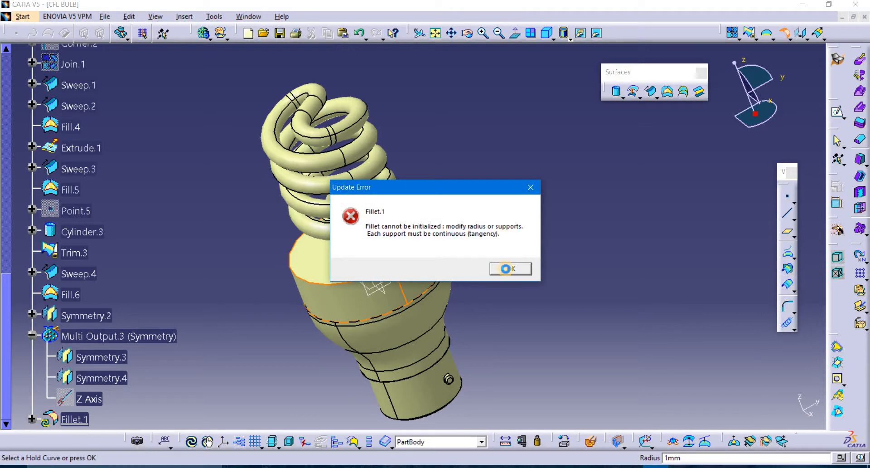
click(506, 268)
click(804, 245)
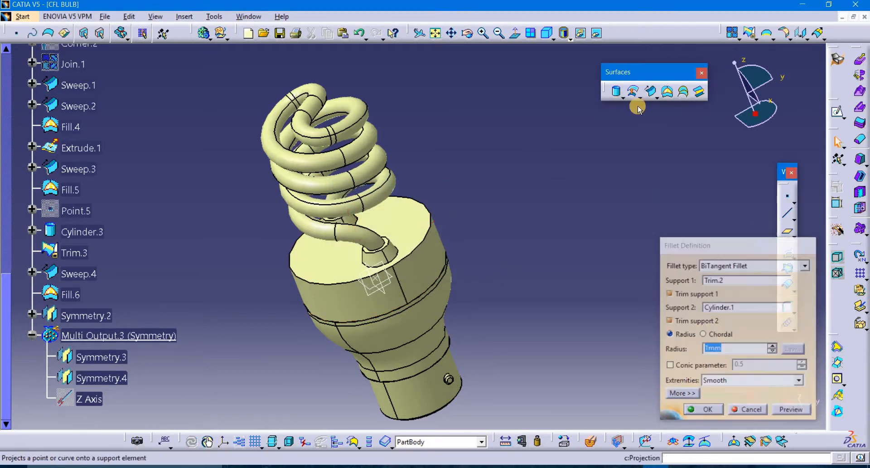
click(776, 38)
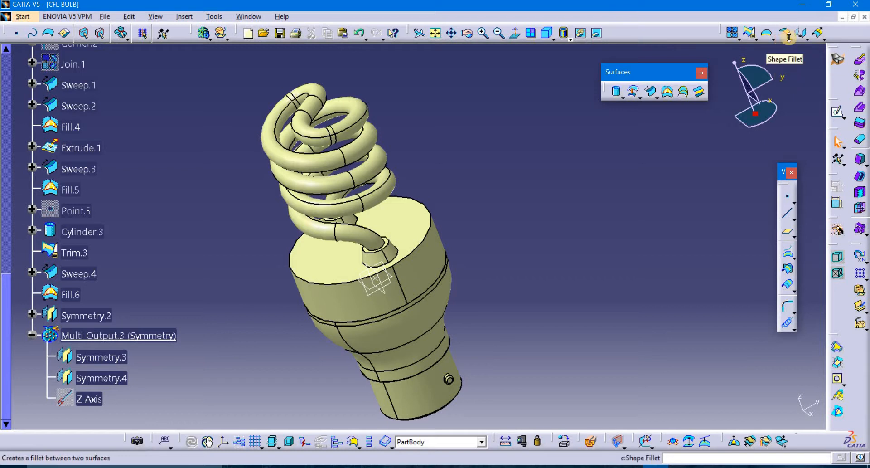
Try a 5 mm edge fillet on the outer edge between the housing's flat top and its cylindrical wall
click(785, 36)
click(803, 70)
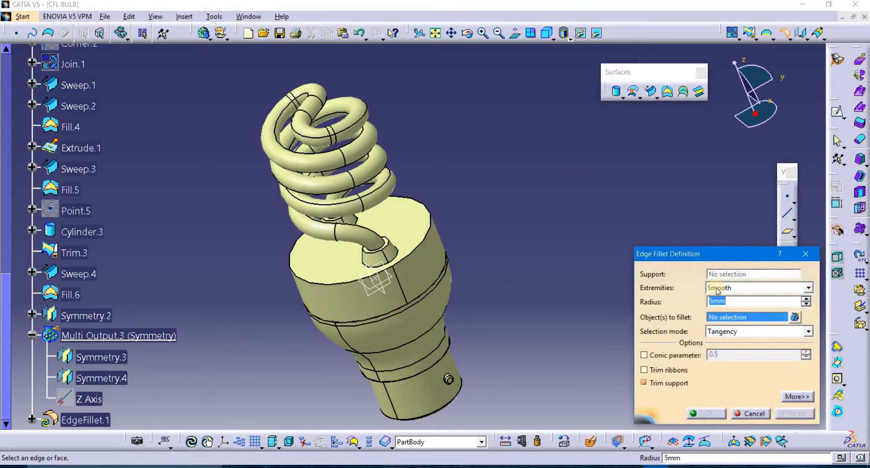
click(431, 228)
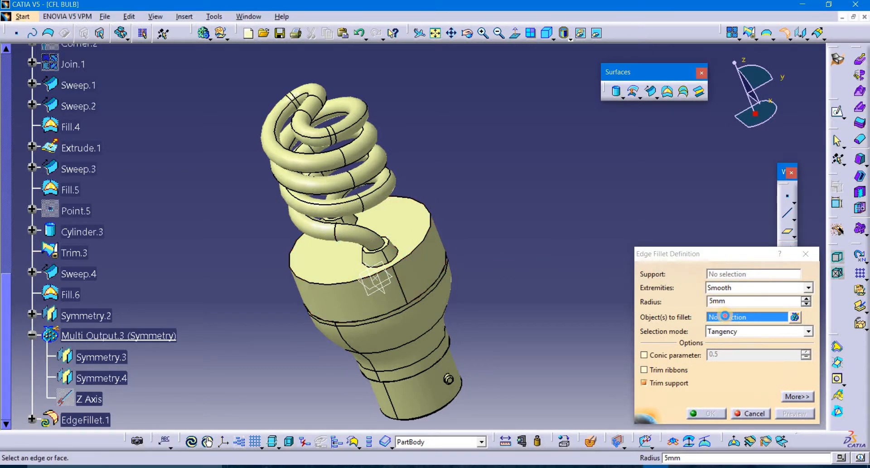
click(430, 225)
click(439, 240)
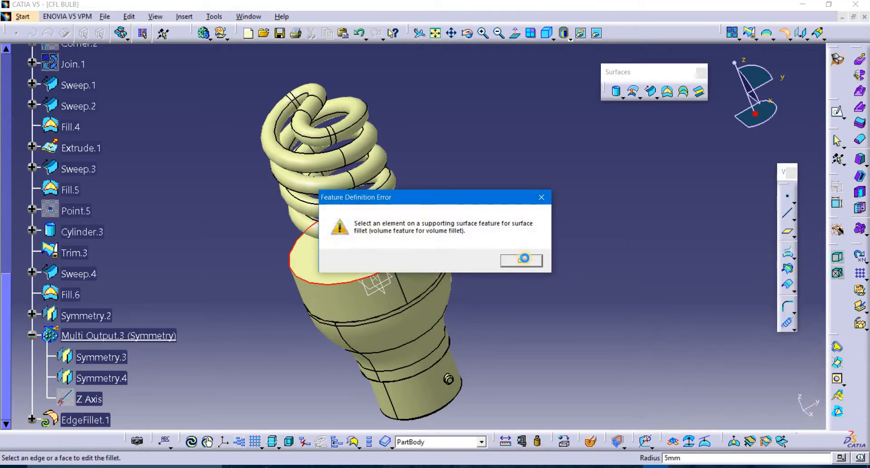
click(522, 259)
click(804, 254)
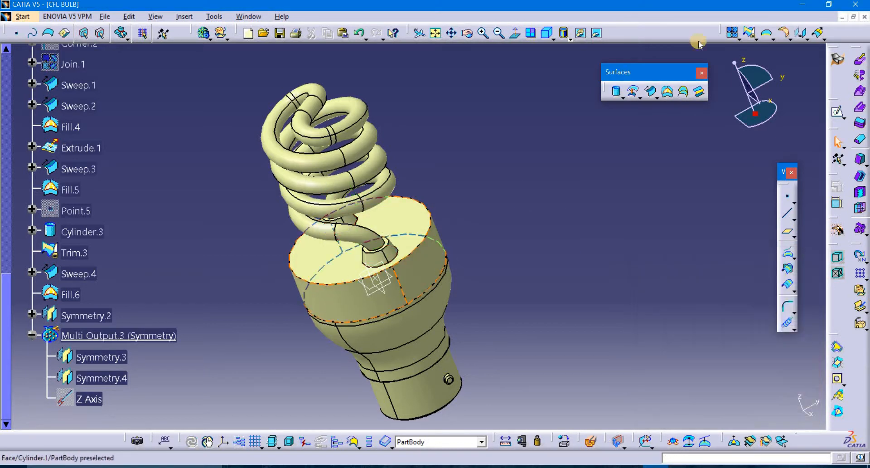
Apply a 2 mm edge fillet to the top face of Trim.2, rounding where the tube sockets meet the housing's flat top
click(784, 33)
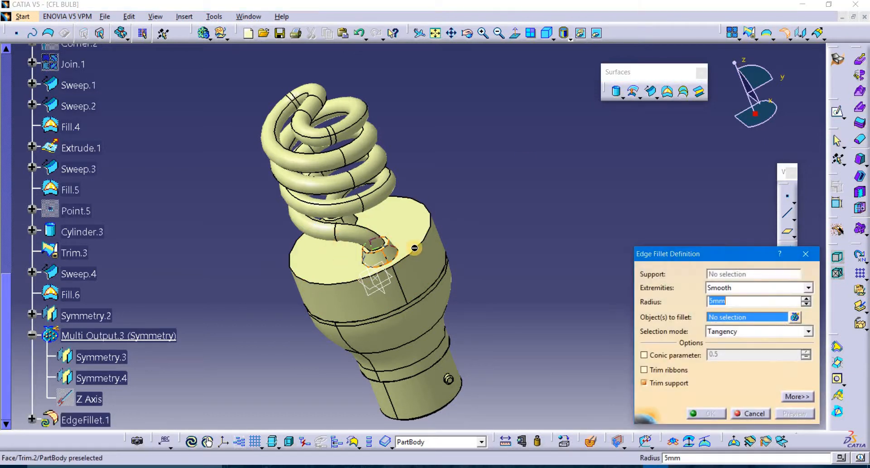
middle_drag(517, 240, 471, 183)
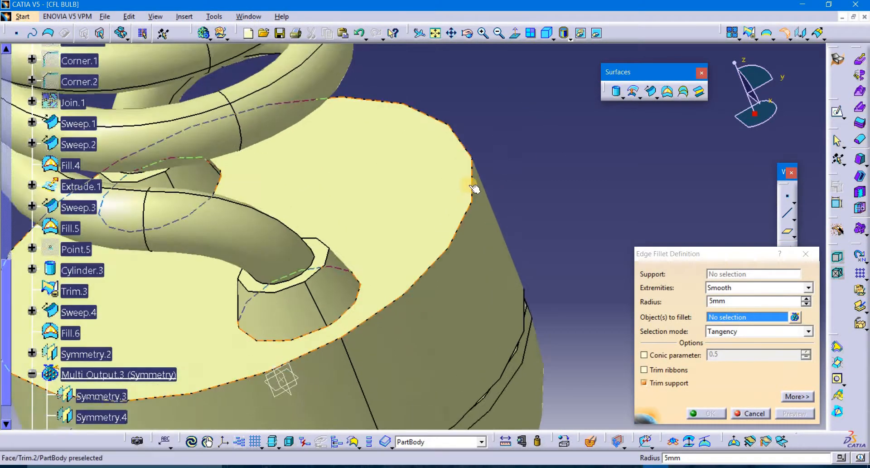
click(490, 213)
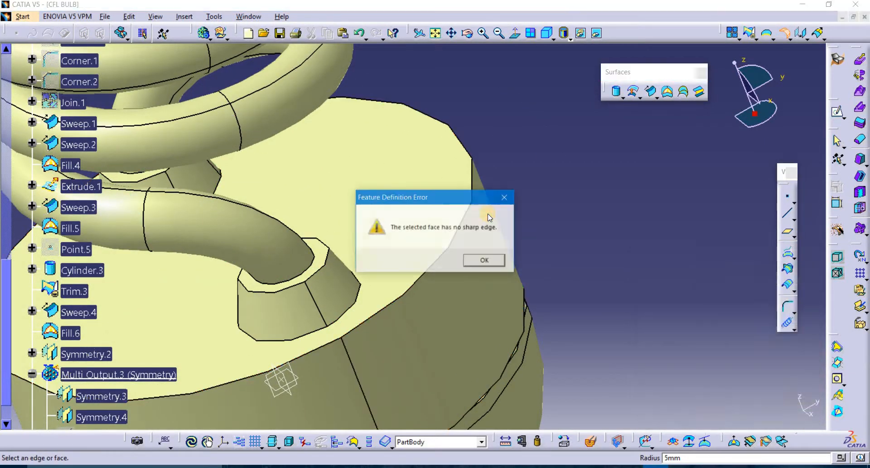
click(484, 259)
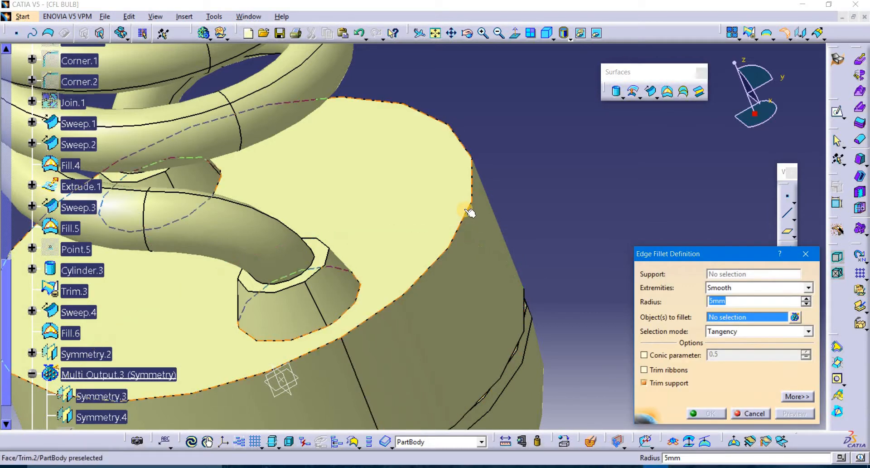
click(467, 208)
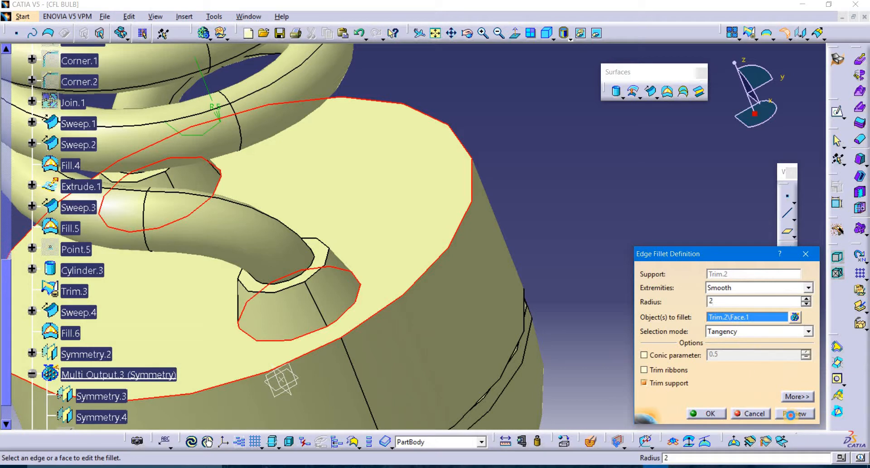
click(791, 414)
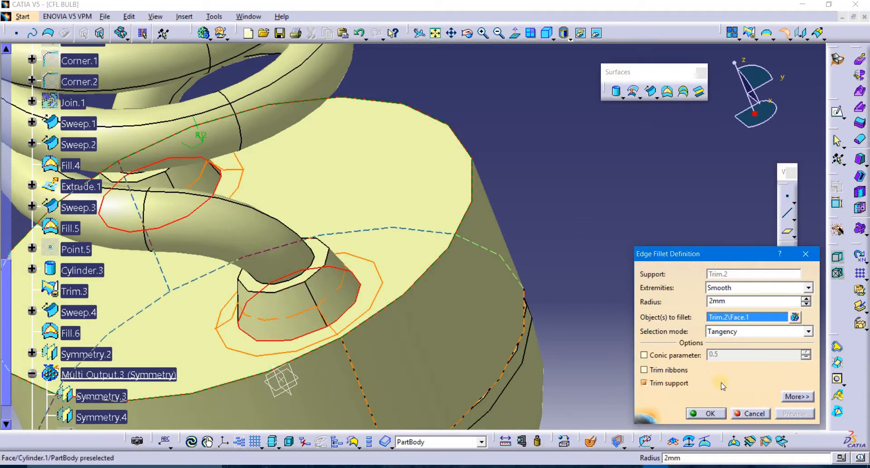
click(707, 413)
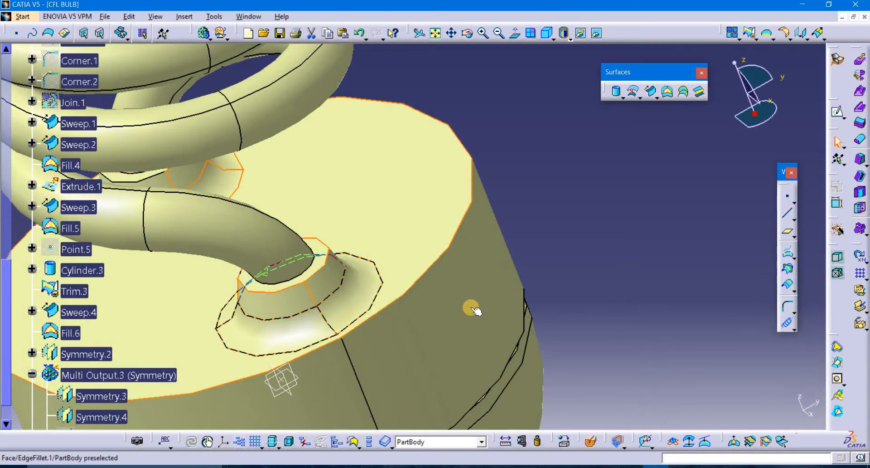
Try another 2 mm edge fillet on the housing's flat top surface
click(783, 40)
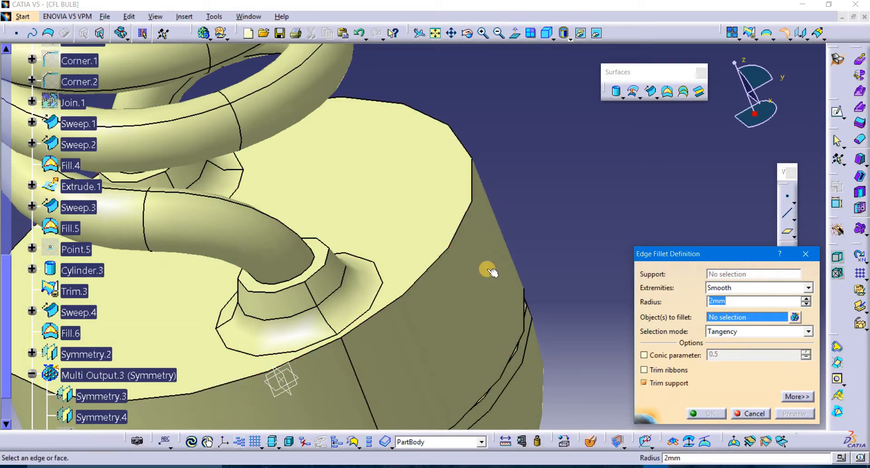
click(398, 159)
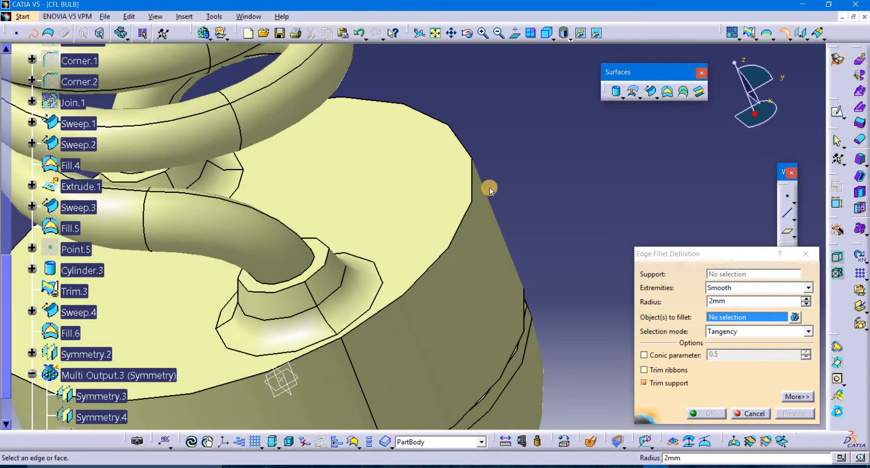
middle_drag(536, 258, 550, 274)
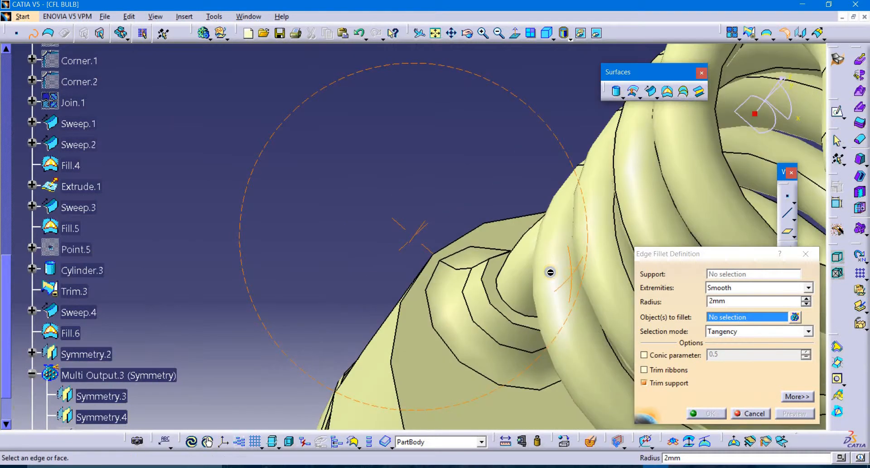
middle_drag(405, 232, 410, 322)
middle_drag(369, 146, 614, 247)
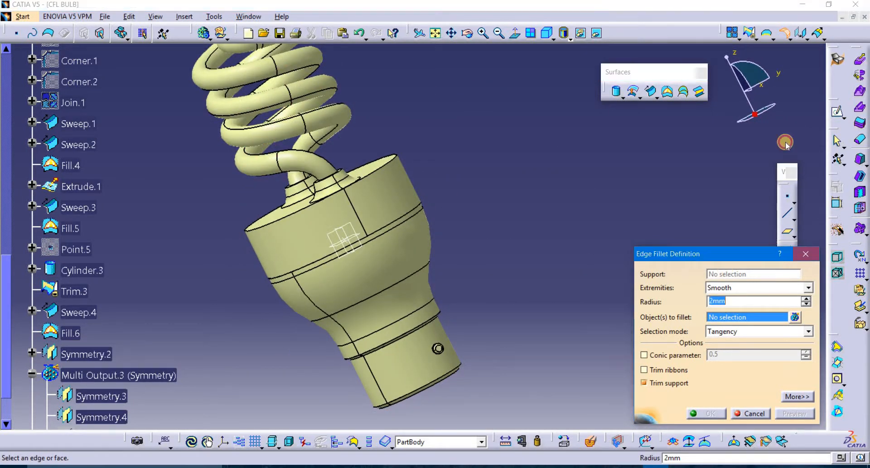
click(805, 255)
Try a 1 mm BiTangent shape fillet using the housing's filleted top surface, EdgeFillet.1, as the first support
click(786, 33)
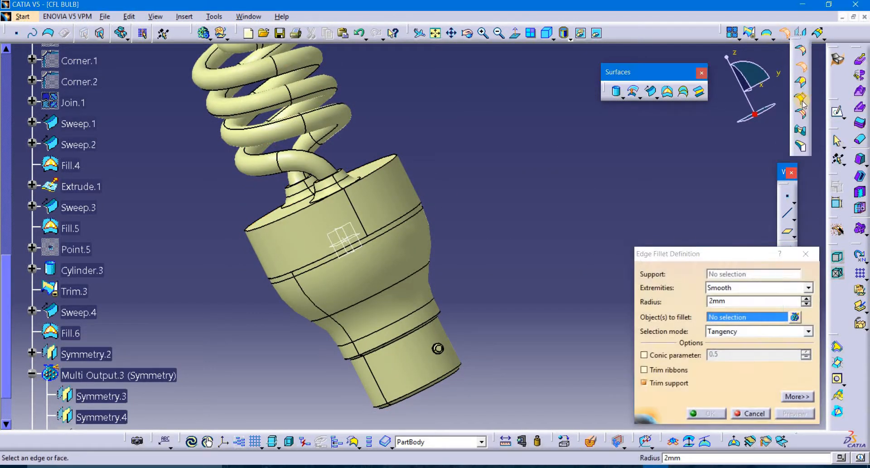
click(791, 38)
click(801, 54)
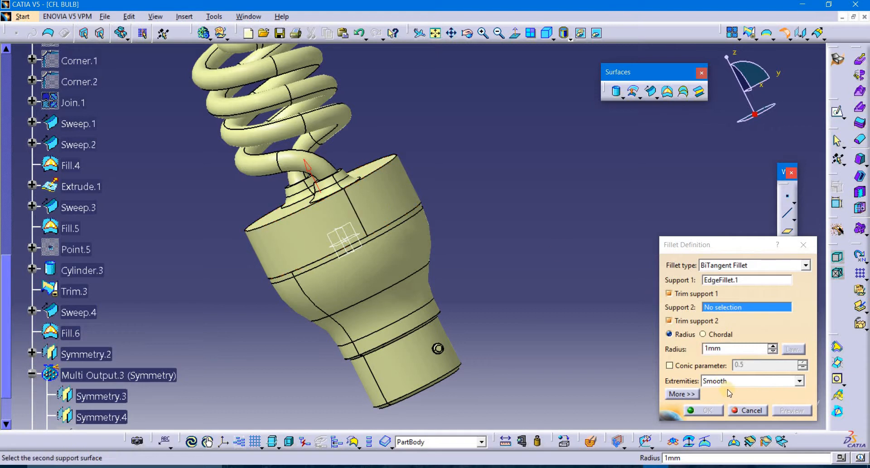
click(800, 247)
middle_drag(402, 253, 545, 210)
click(239, 160)
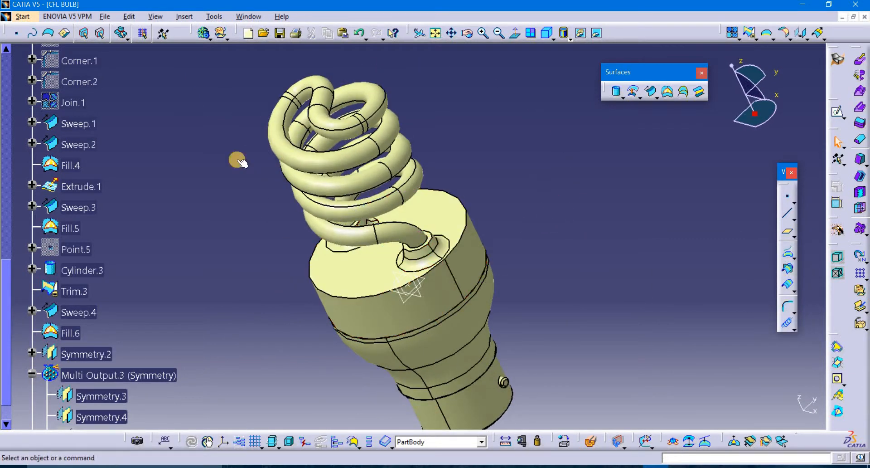
Switch to the Part Design workbench
click(23, 17)
mouse_move(81, 44)
click(174, 44)
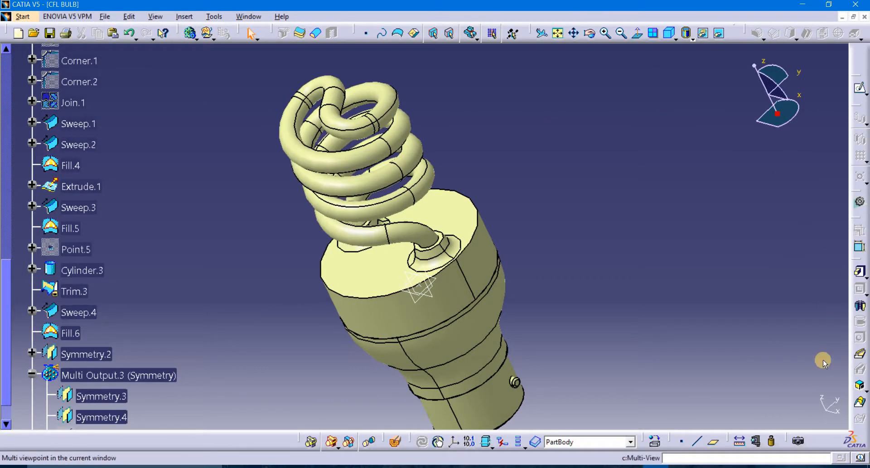
Thicken the spiral tube surface, Sweep.1, inward with a 1 mm first offset
click(299, 33)
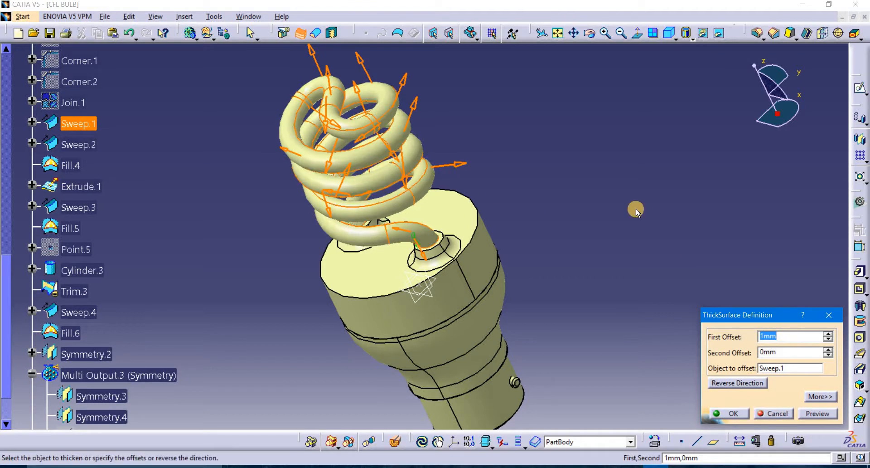
click(453, 164)
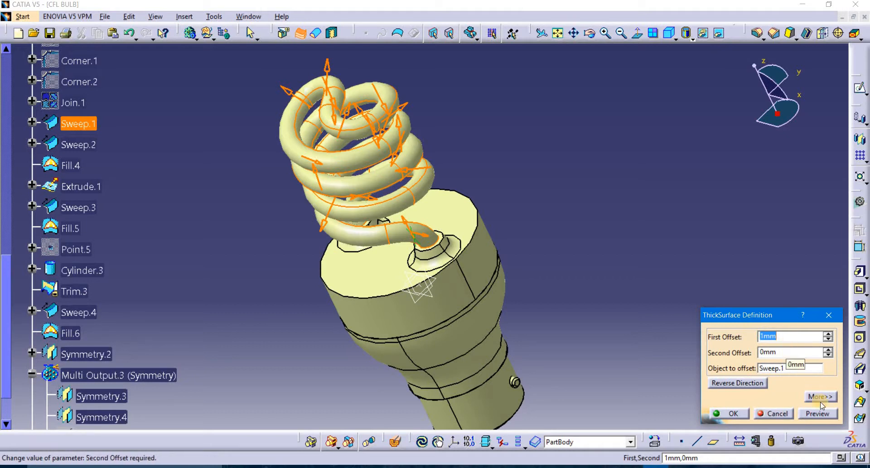
click(828, 414)
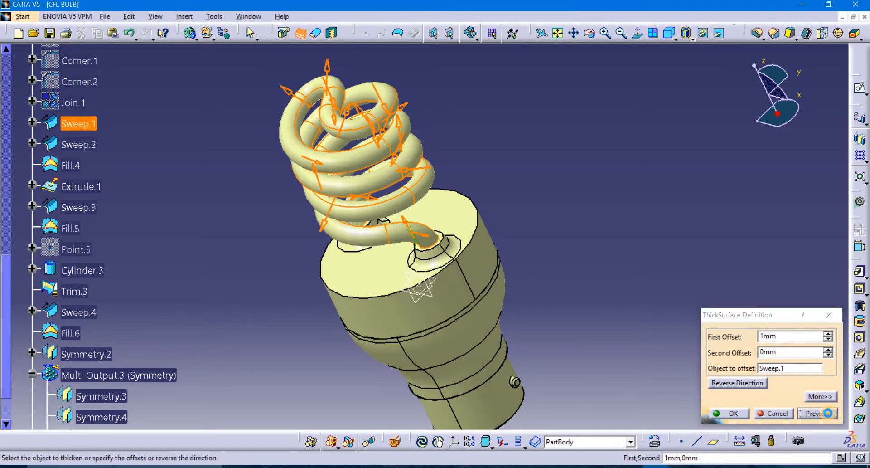
click(747, 414)
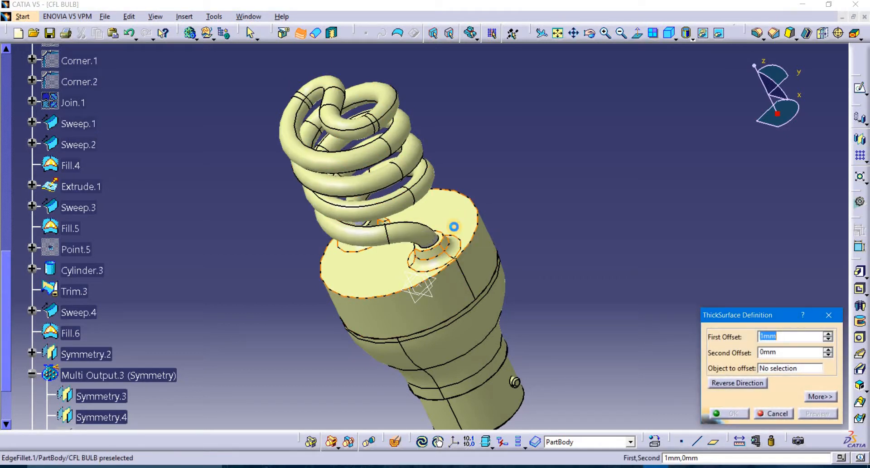
Thicken the housing's filleted top surface, EdgeFillet.1, inward with a 3 mm first offset
click(454, 226)
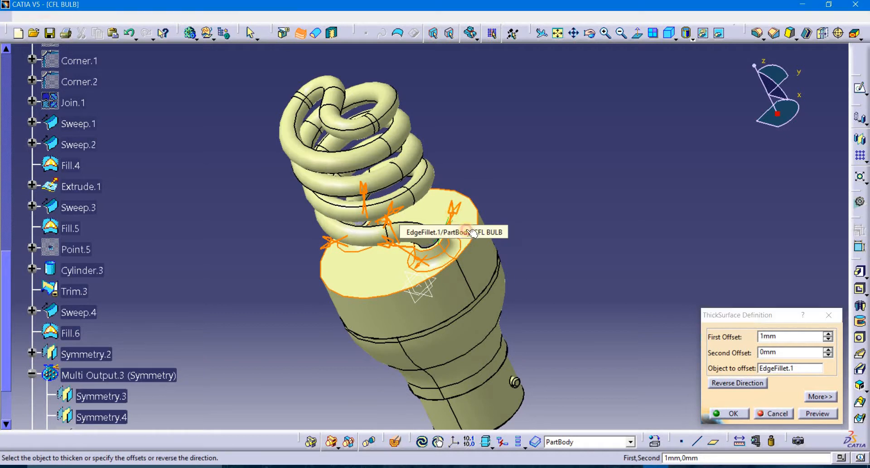
click(766, 336)
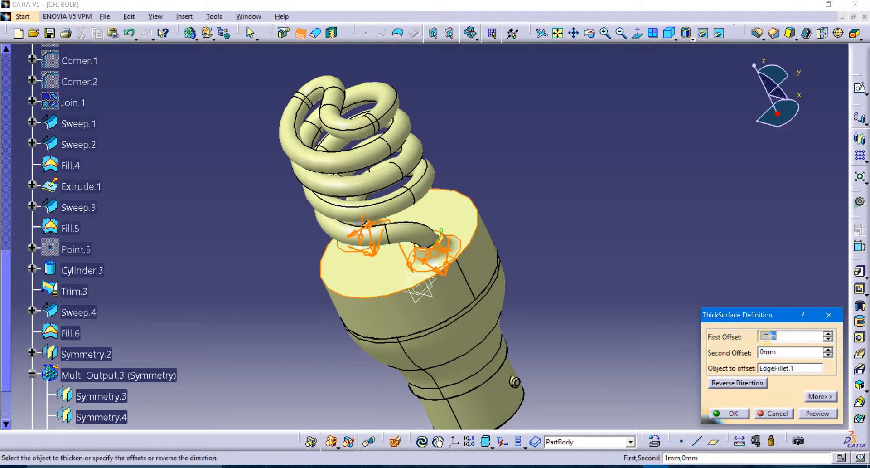
click(822, 413)
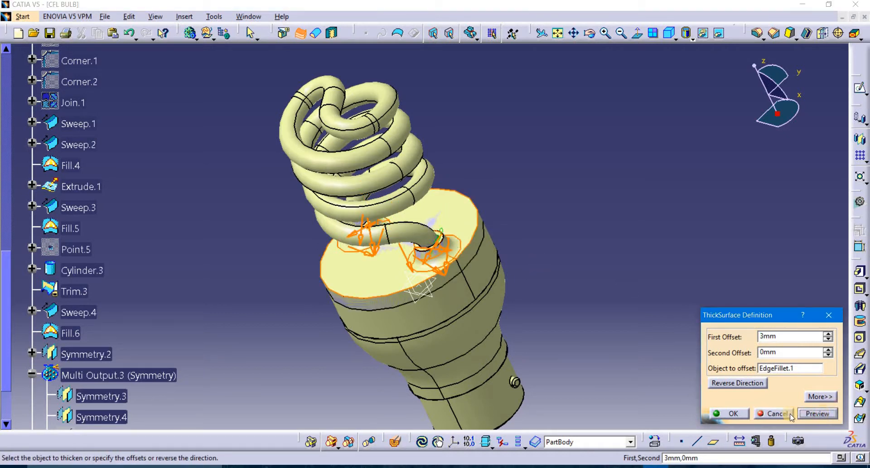
click(733, 412)
Thicken the housing wall Cylinder.1, the tapered body Revolute.1 and the base cylinder Trim.3 inward by 3 mm each
click(463, 294)
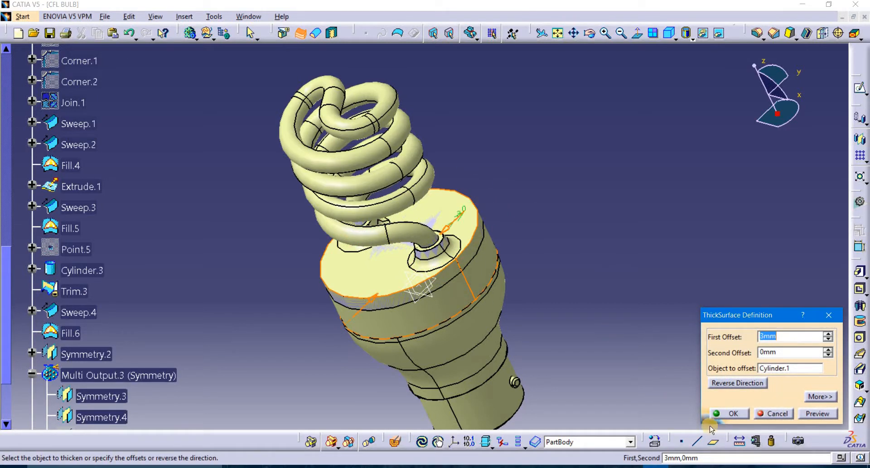
click(734, 413)
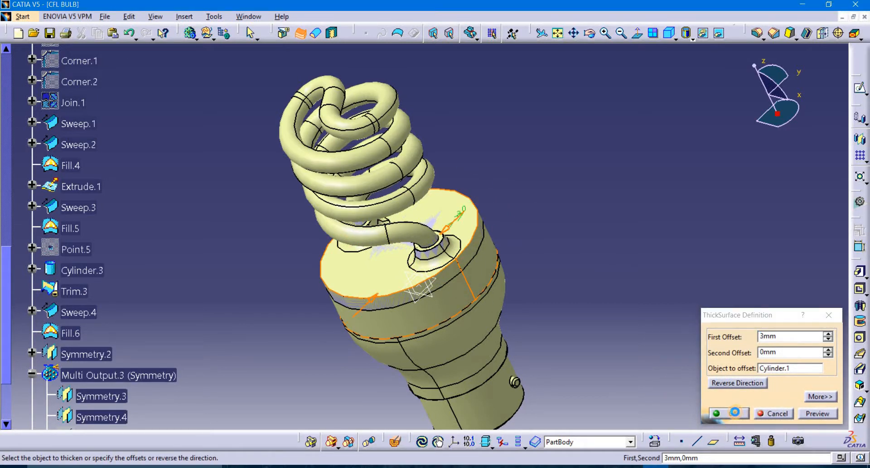
click(483, 330)
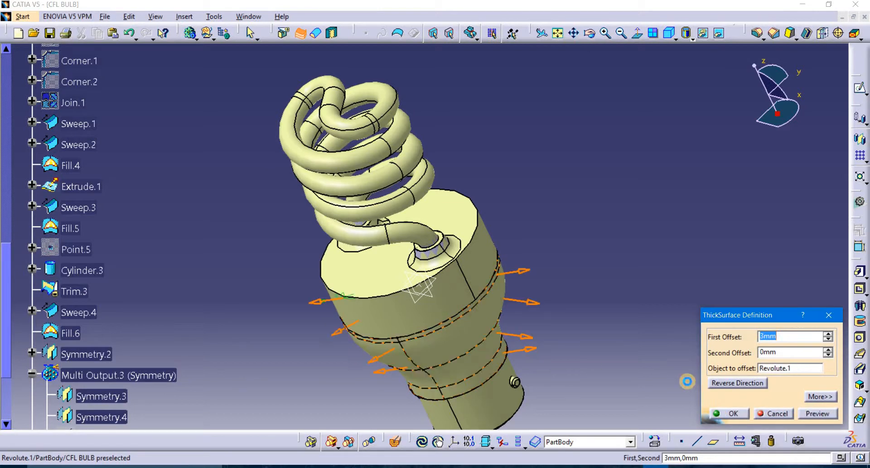
click(733, 414)
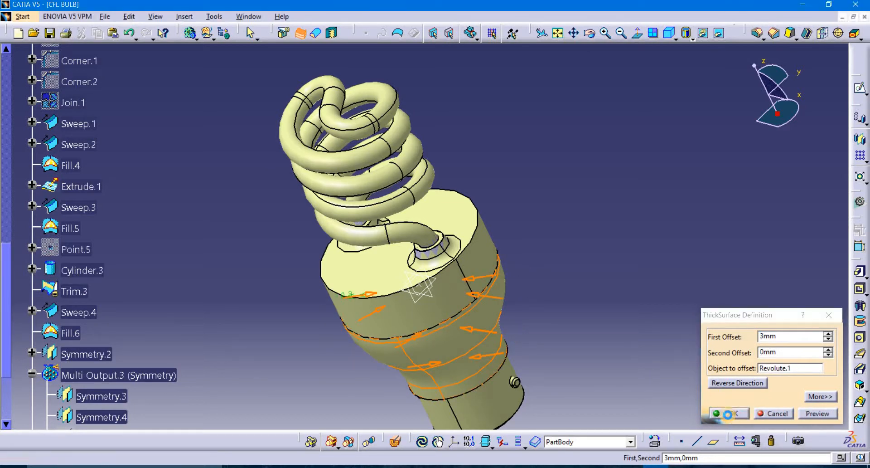
click(506, 388)
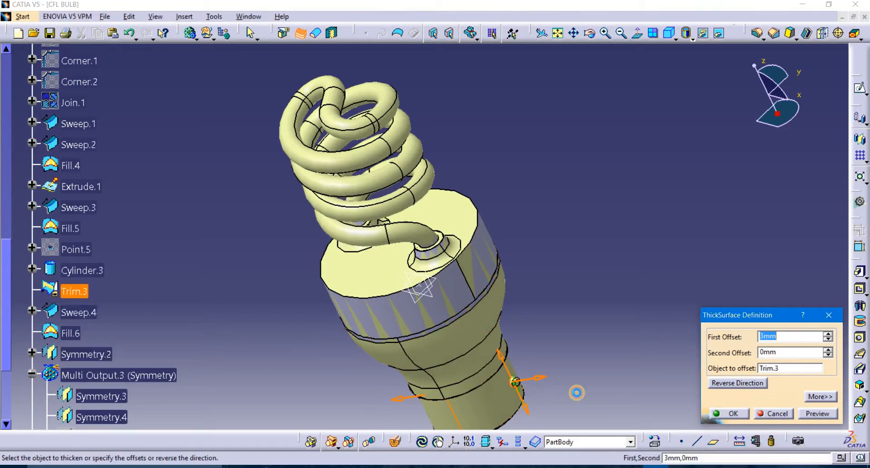
click(728, 416)
Thicken the base pin's end cap, Fill.6, inward with a 1 mm first offset
middle_drag(588, 389, 535, 172)
middle_drag(765, 331, 434, 162)
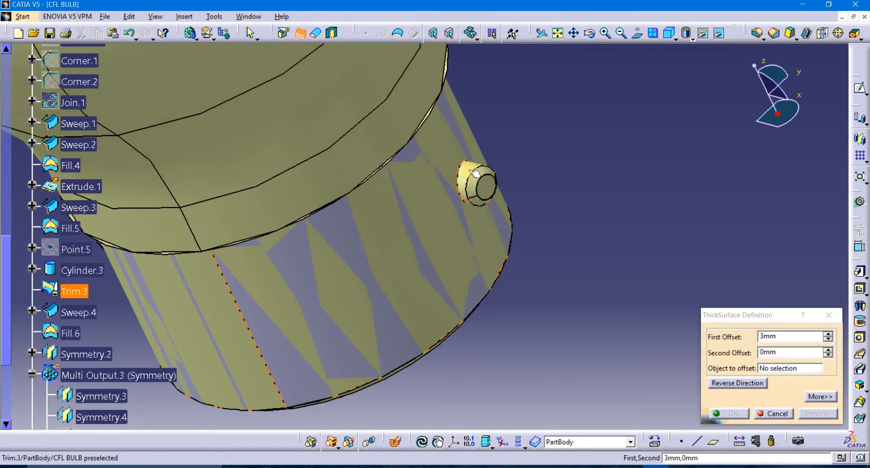
click(495, 184)
click(488, 200)
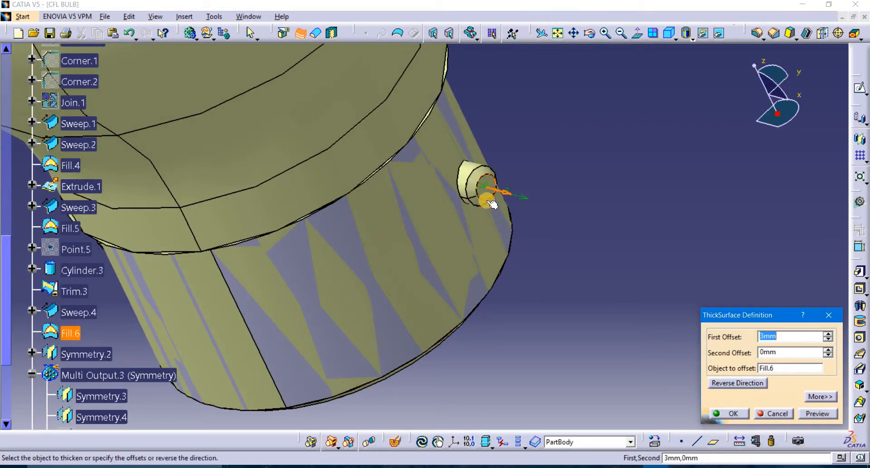
click(487, 187)
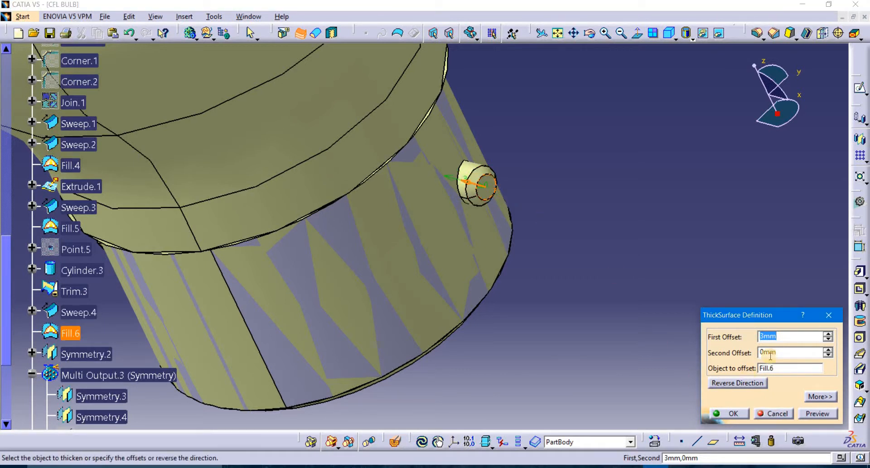
click(740, 414)
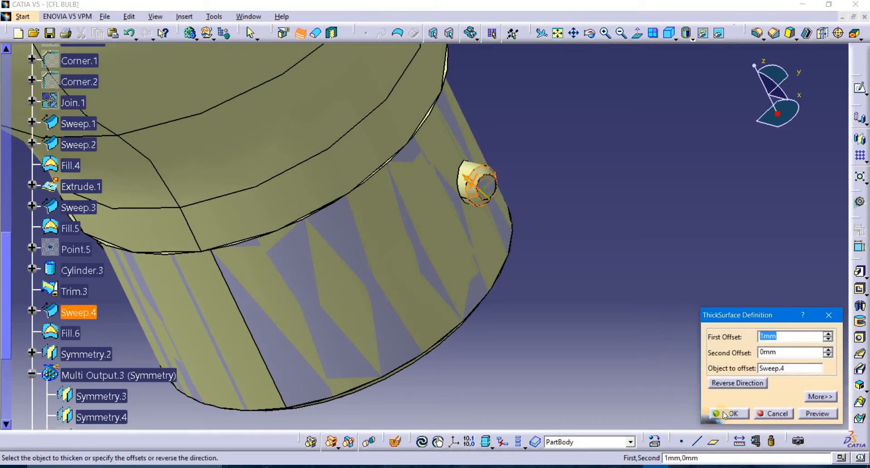
Try to thicken the pin's side surface, Sweep.4, with a 1 mm first offset, accepting deactivation and extraction of the offset surfaces
click(511, 264)
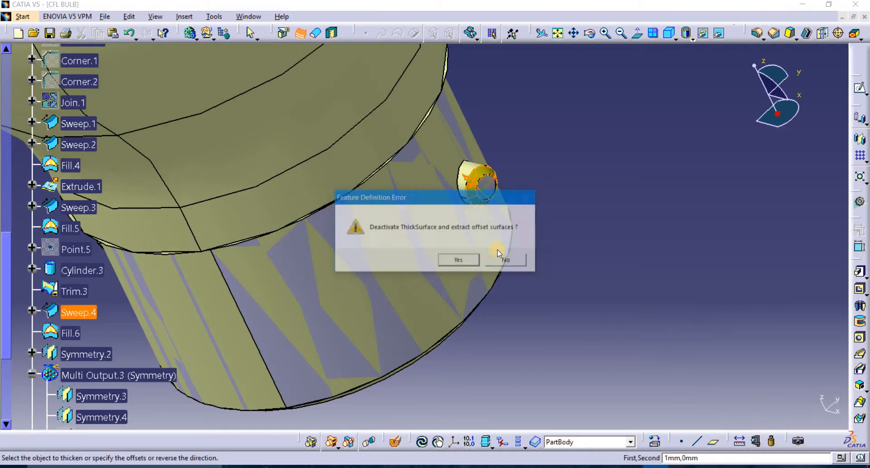
click(460, 259)
click(521, 268)
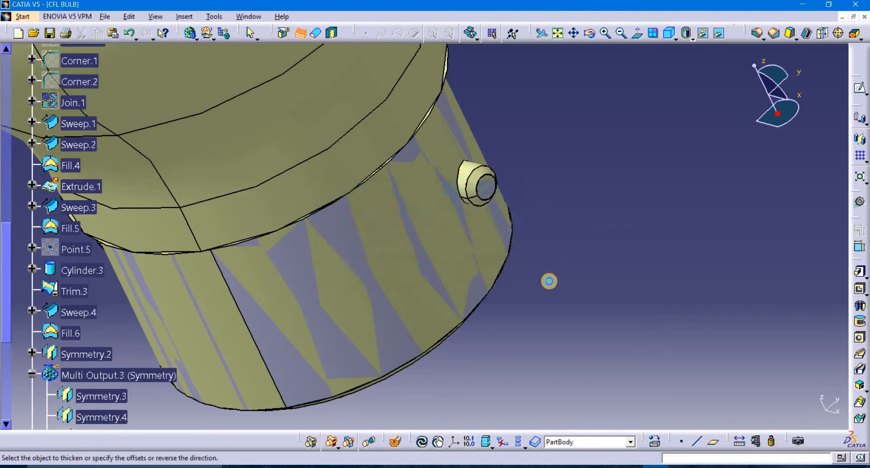
Thicken the opposite pin's mirrored surface, Symmetry.2, with a 1 mm first offset
middle_drag(360, 237, 480, 141)
click(488, 140)
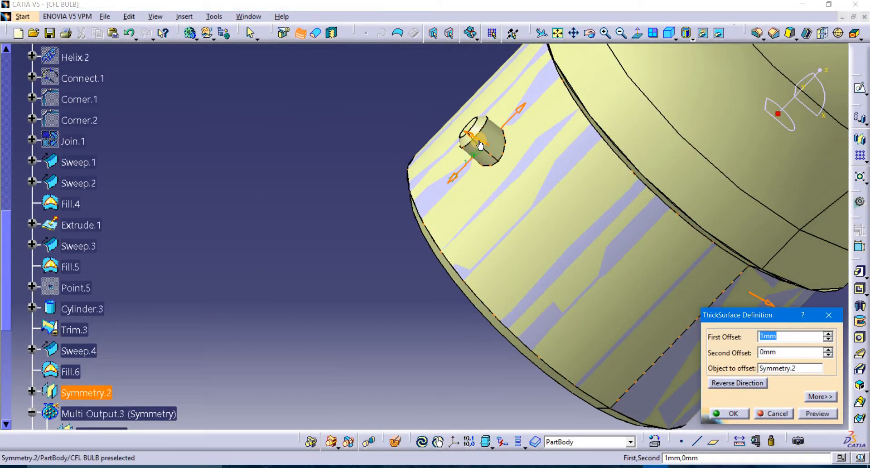
click(730, 414)
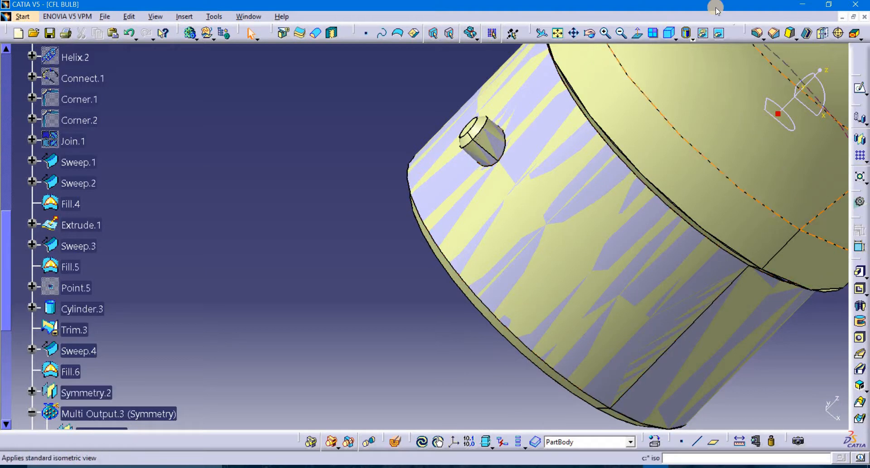
Try to thicken the mirrored pin's surface Symmetry.3 by 1 mm, accepting deactivation and extraction of the offset surfaces
click(299, 34)
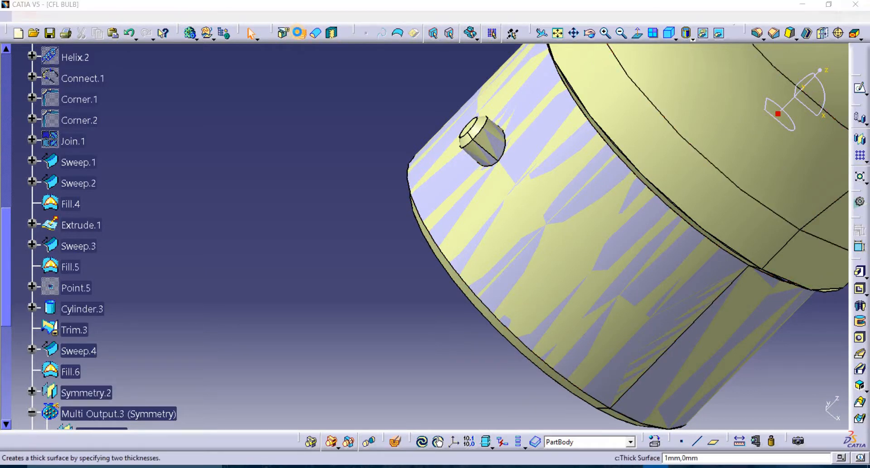
click(482, 128)
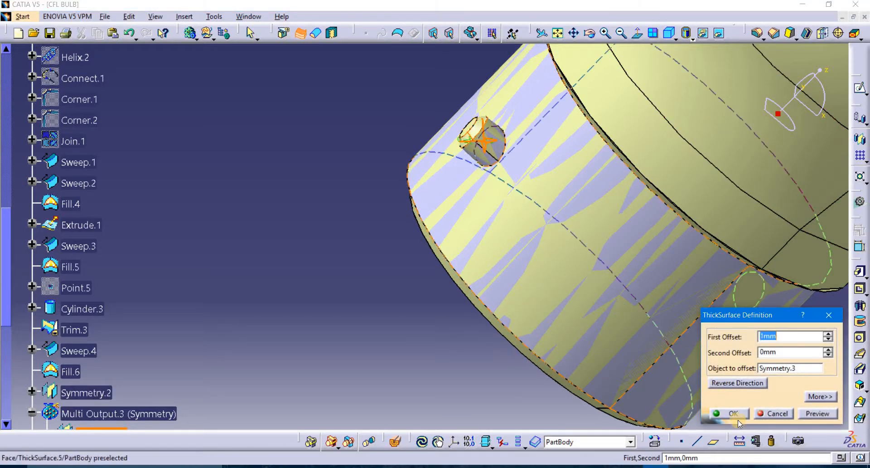
key(Return)
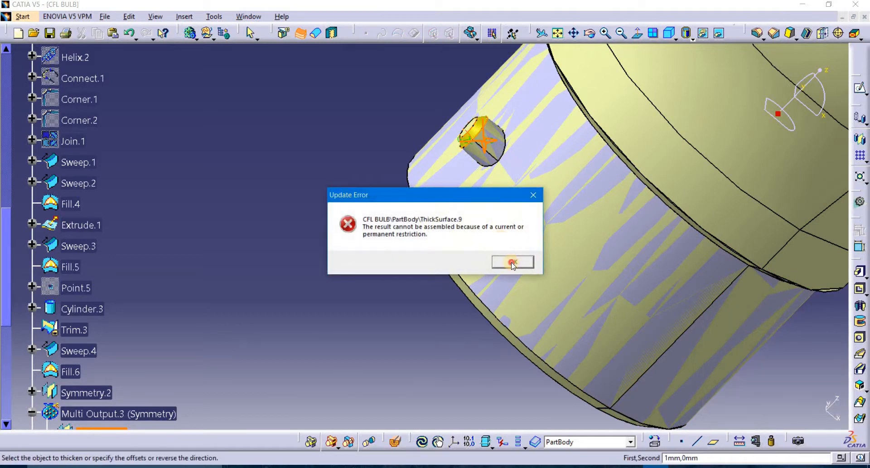
click(513, 262)
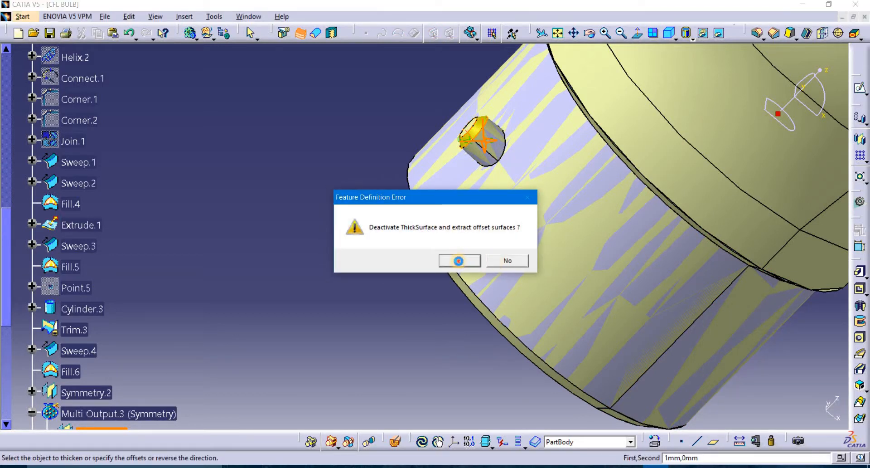
click(459, 261)
click(528, 266)
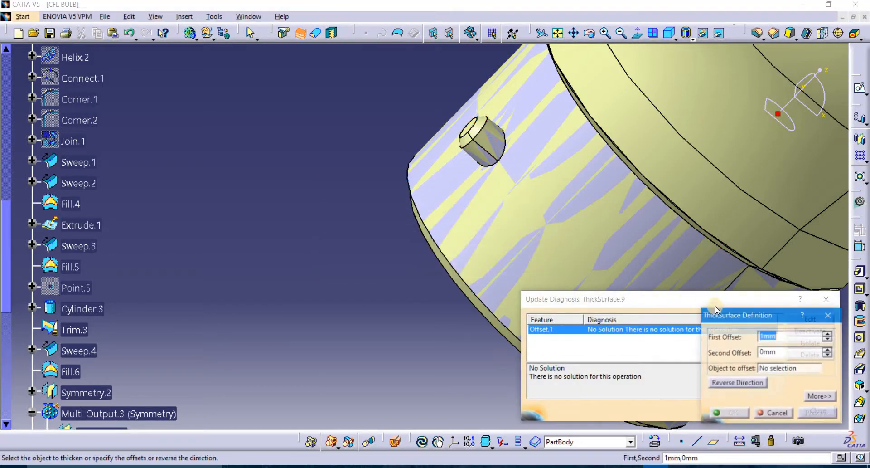
click(645, 305)
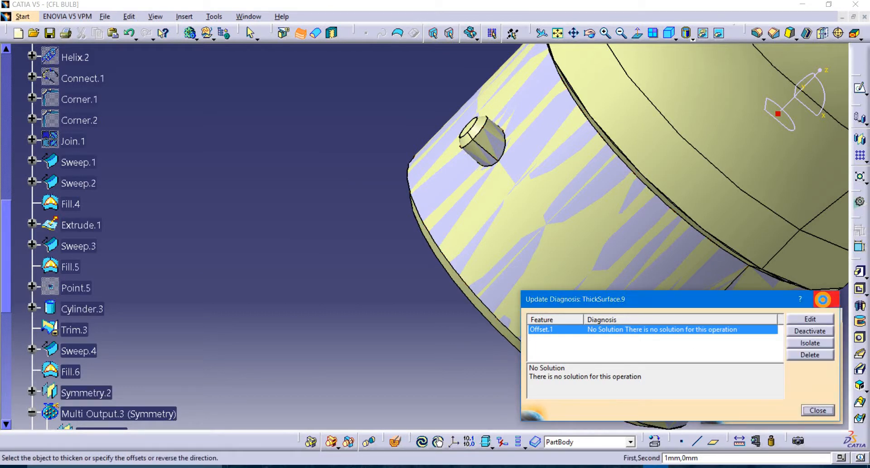
click(825, 298)
Thicken the mirrored pin's end cap, Symmetry.4, with a 1 mm first offset
middle_drag(356, 184, 616, 264)
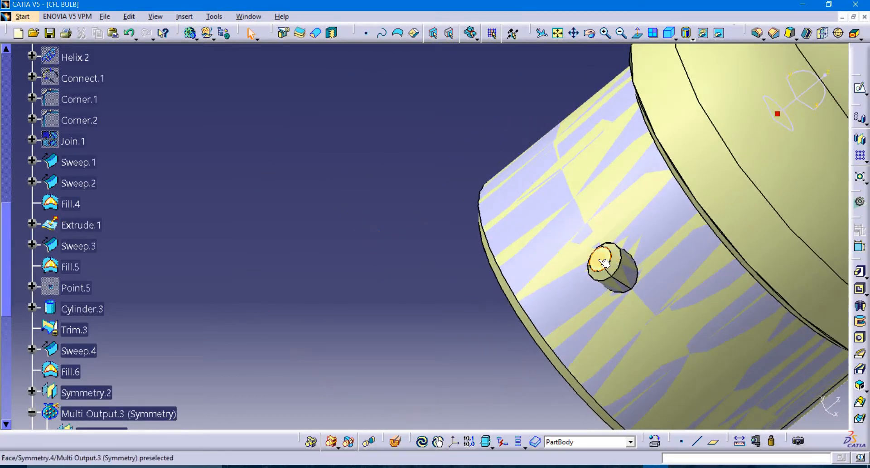
click(299, 33)
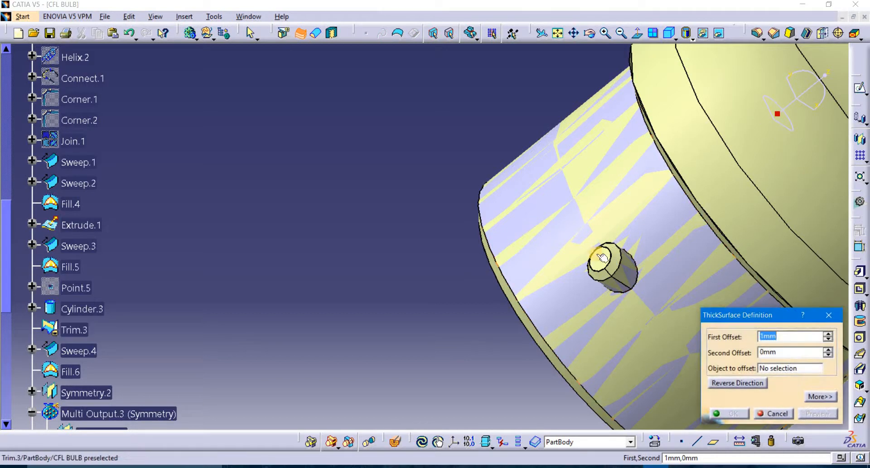
click(595, 265)
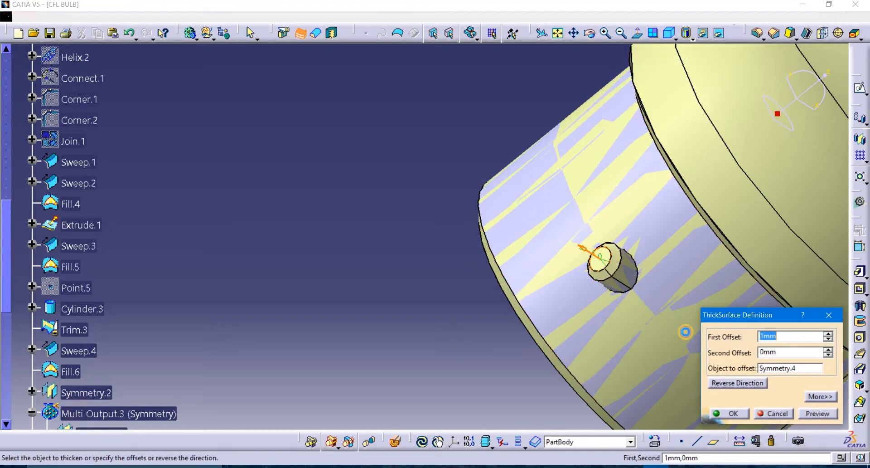
click(733, 413)
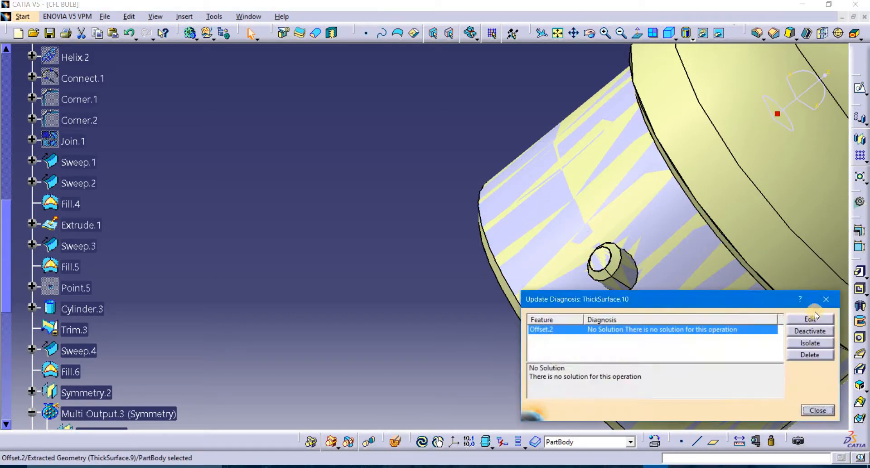
click(826, 300)
Thicken the base's sloped bottom rim, Sweep.3, and its flat bottom surface, Fill.5, with a 1 mm first offset each
middle_drag(626, 177, 551, 135)
middle_drag(513, 227, 469, 345)
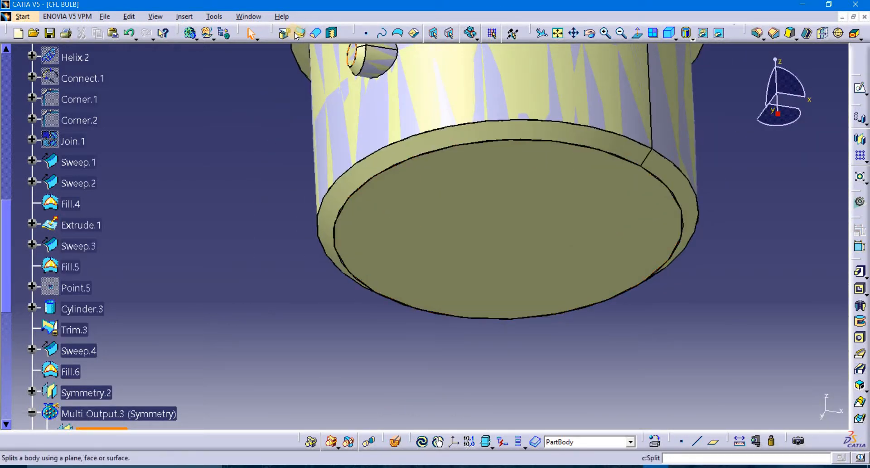
click(301, 32)
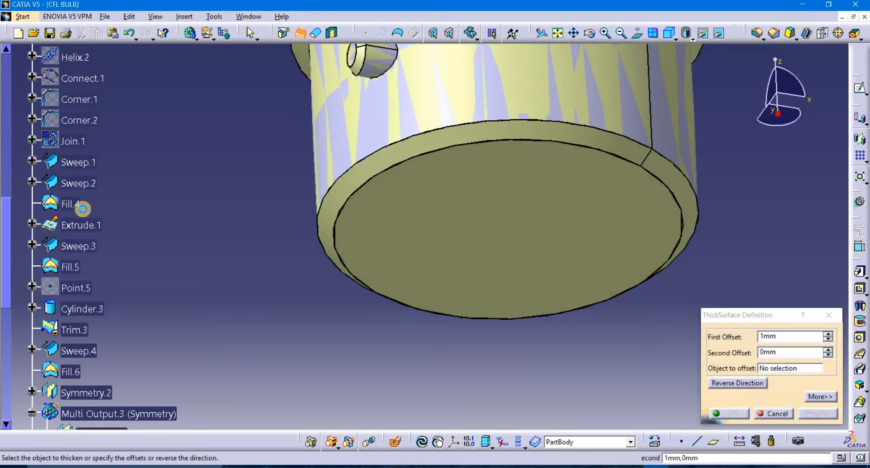
click(466, 143)
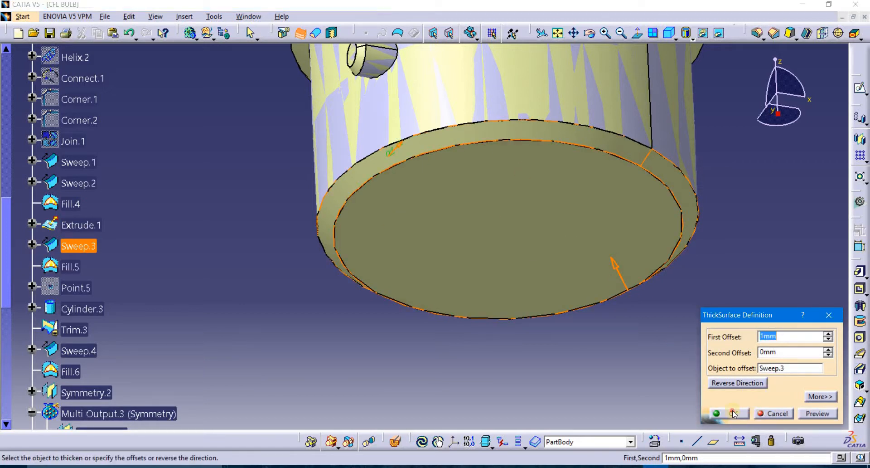
click(734, 413)
click(604, 299)
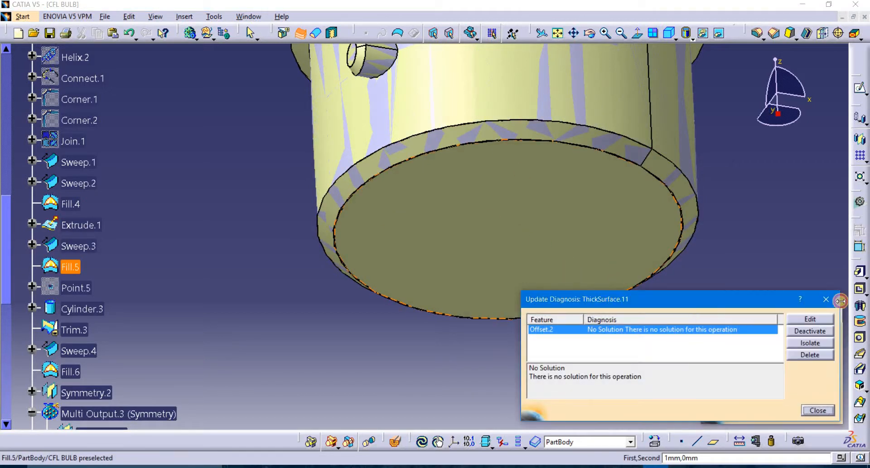
click(828, 300)
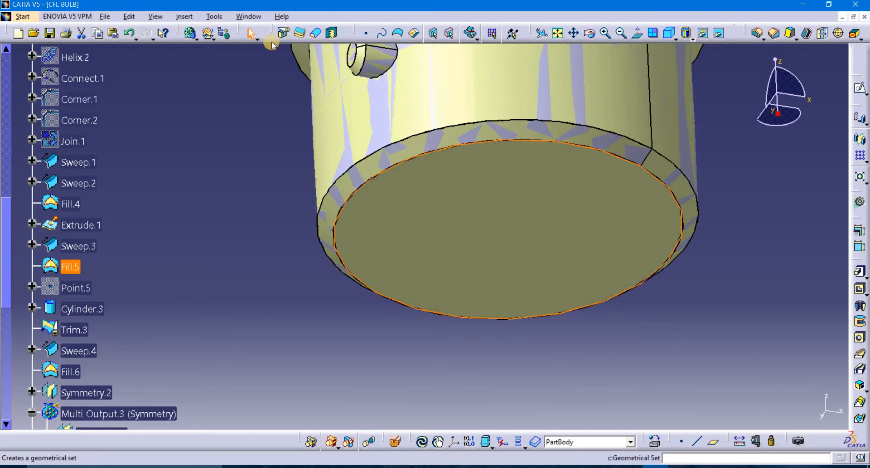
click(301, 33)
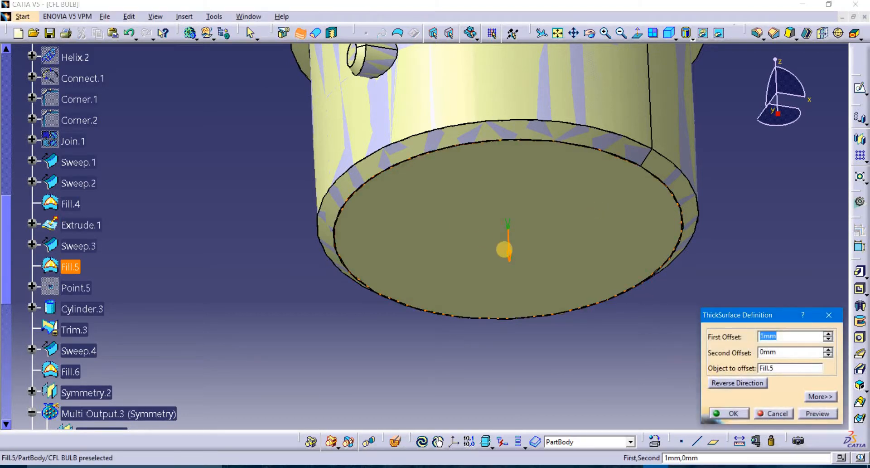
click(735, 414)
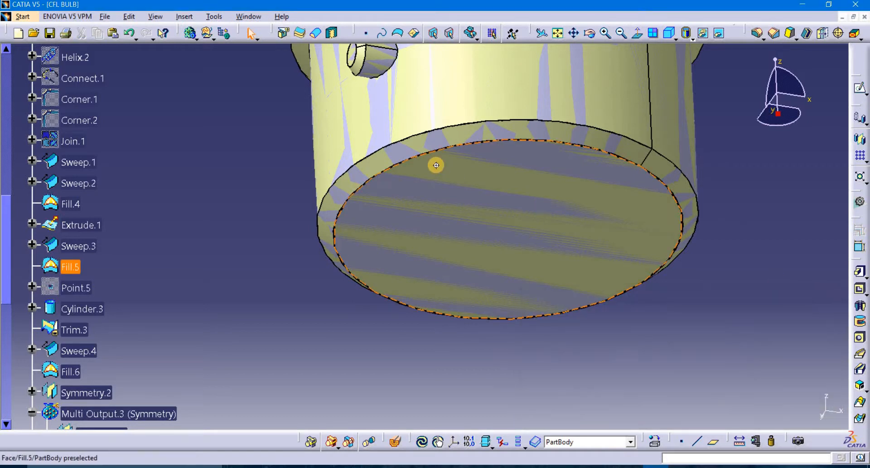
Thicken the housing's rounded lower face, picked from ThickSurface.12, with a 1 mm first offset
middle_drag(435, 165, 469, 266)
middle_drag(417, 194, 457, 281)
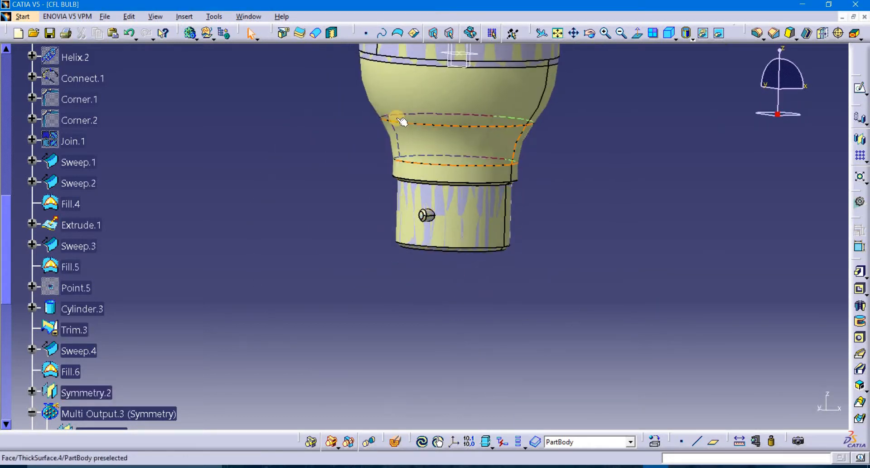
click(296, 34)
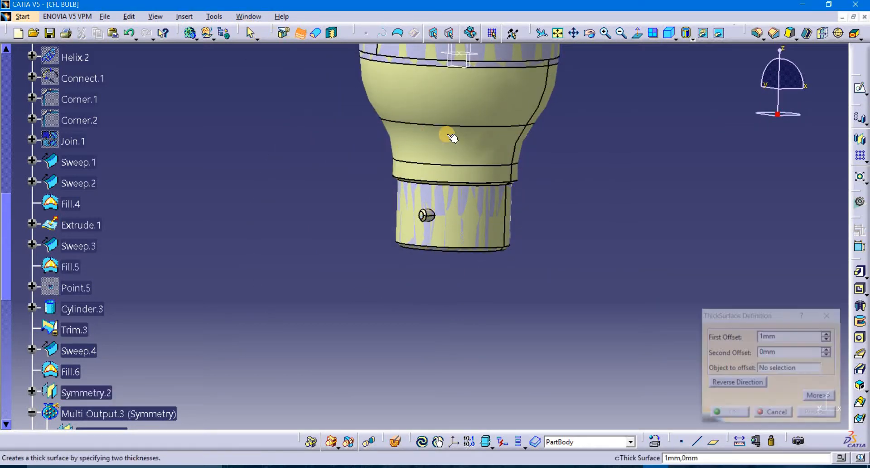
click(453, 108)
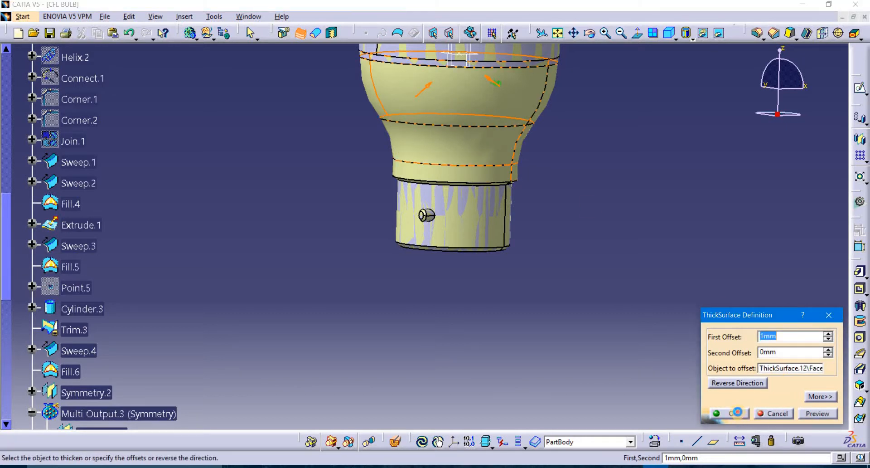
click(737, 411)
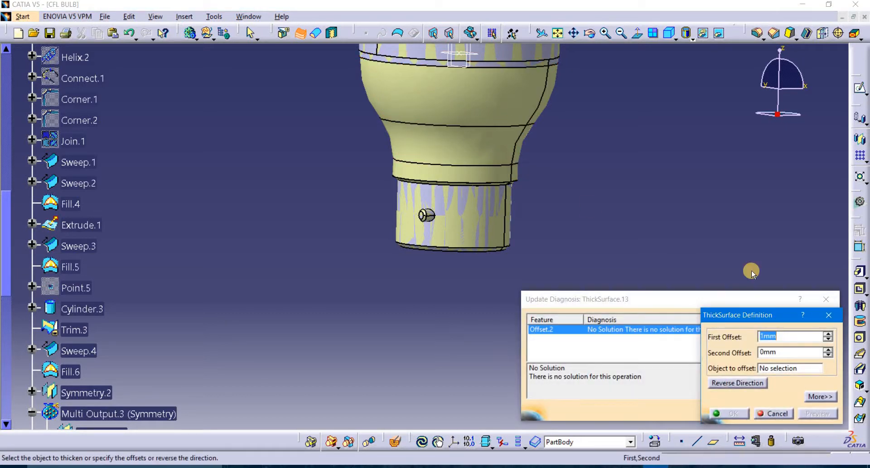
Thicken the tapered housing body, Revolute.1, inward with a 1 mm first offset and dismiss the update diagnosis
click(485, 131)
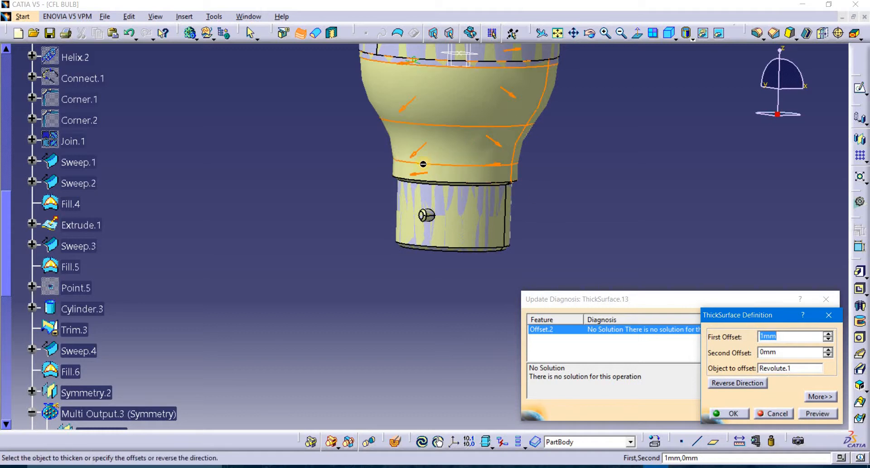
click(732, 414)
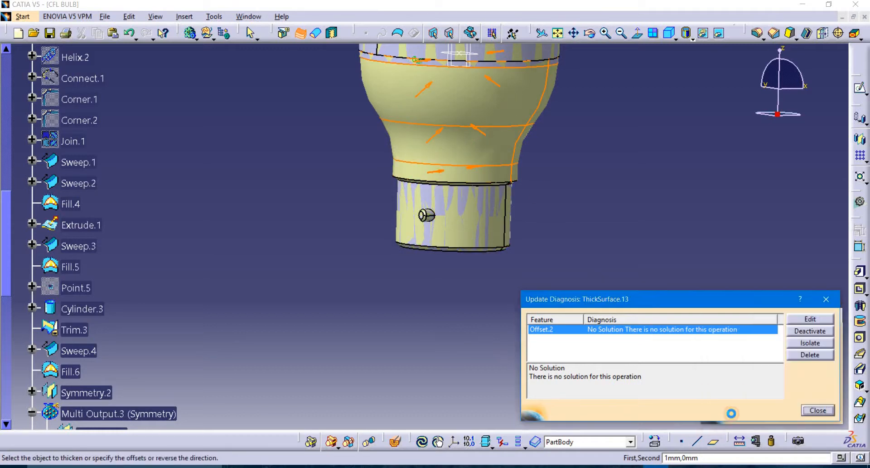
click(807, 332)
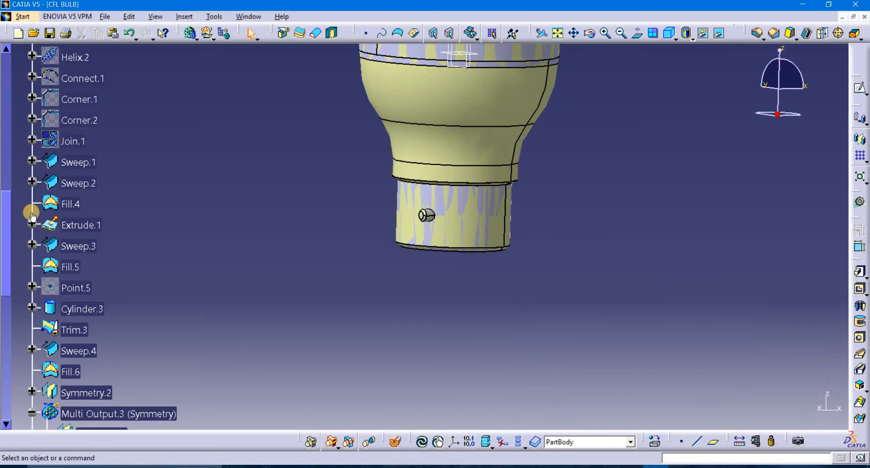
Delete Extracted Geometry (ThickSurface.9) and the unresolved Offset.1 inside Extracted Geometry (ThickSurface.7)
scroll(30, 211, up, 5)
scroll(32, 213, down, 2)
scroll(32, 217, up, 3)
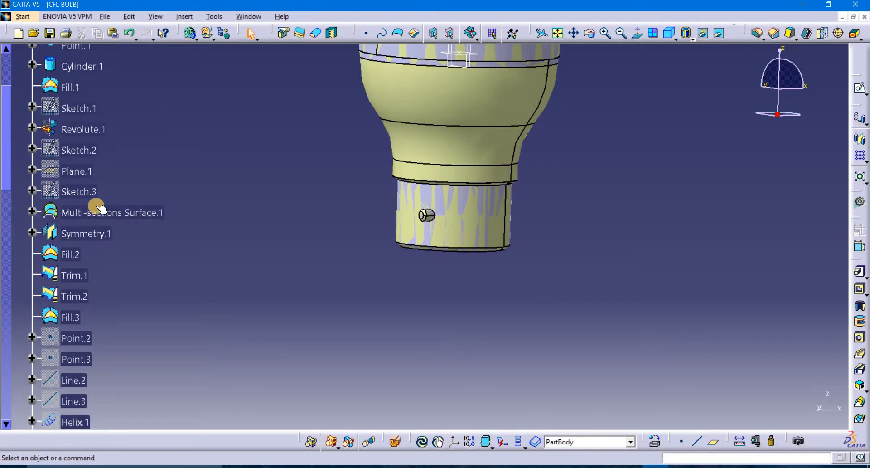
scroll(338, 162, up, 8)
scroll(70, 231, down, 4)
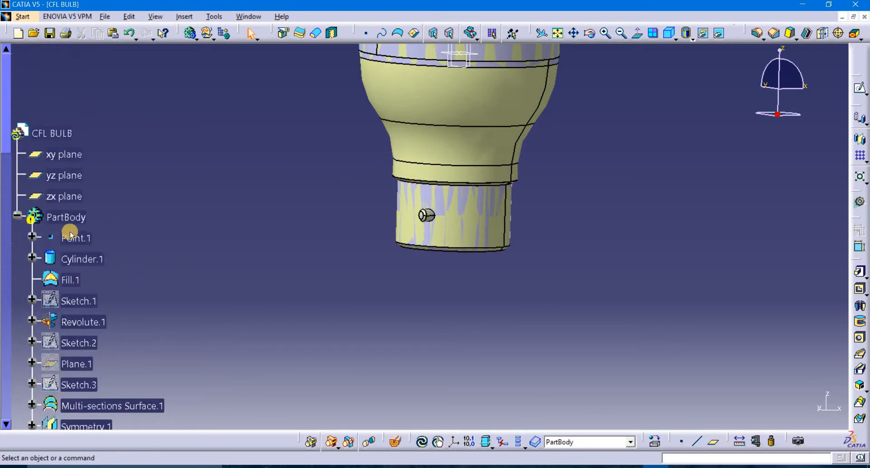
scroll(70, 238, down, 15)
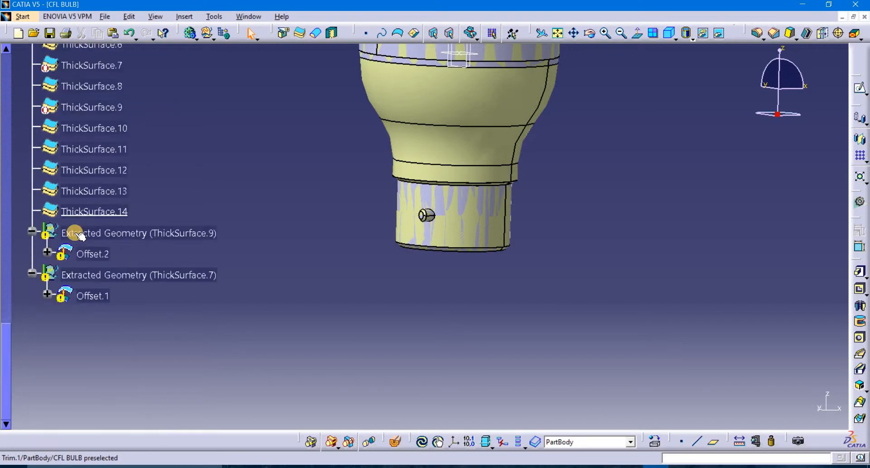
scroll(96, 244, up, 1)
right_click(123, 268)
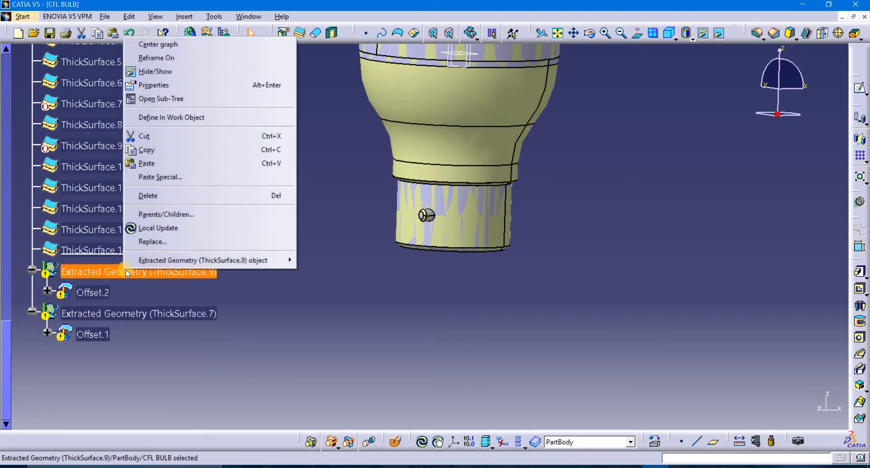
click(183, 195)
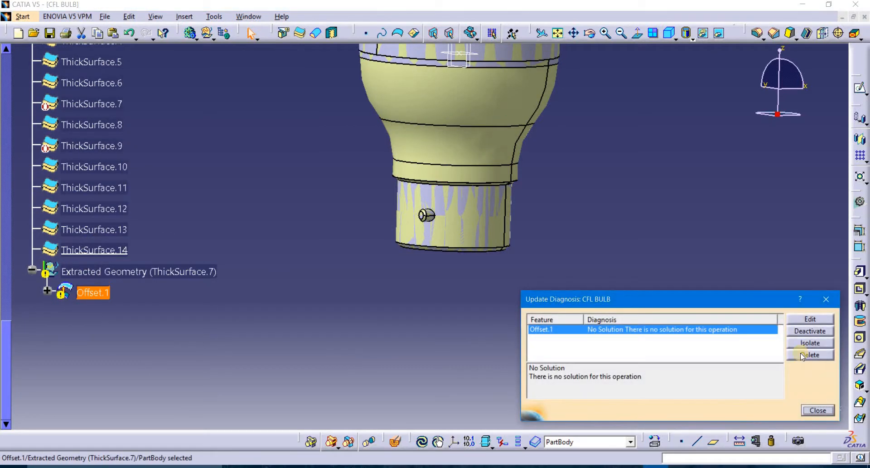
click(809, 355)
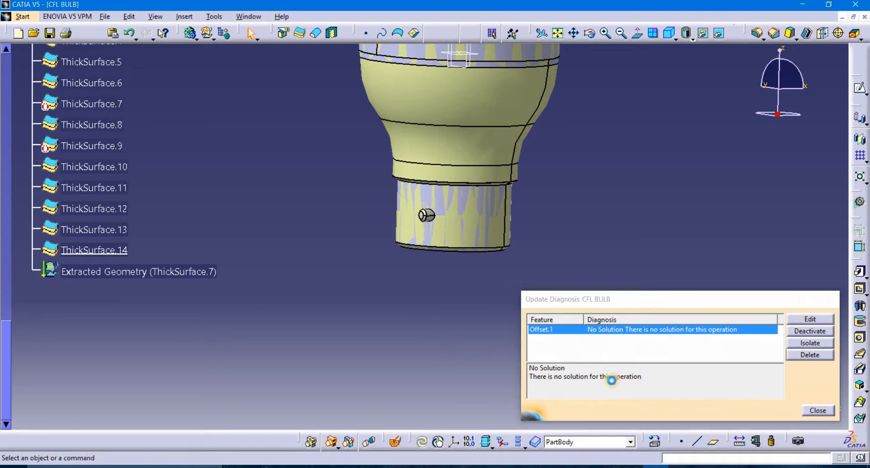
scroll(155, 247, up, 3)
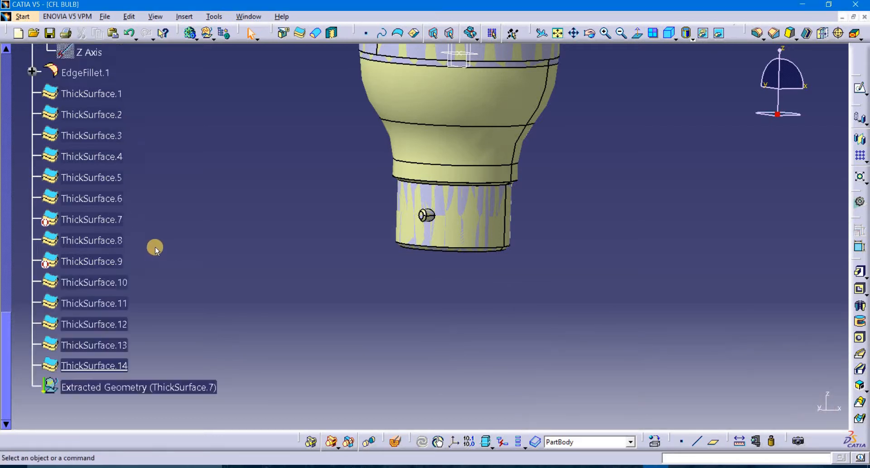
Delete the failed thickness features ThickSurface.9 and ThickSurface.7
right_click(98, 261)
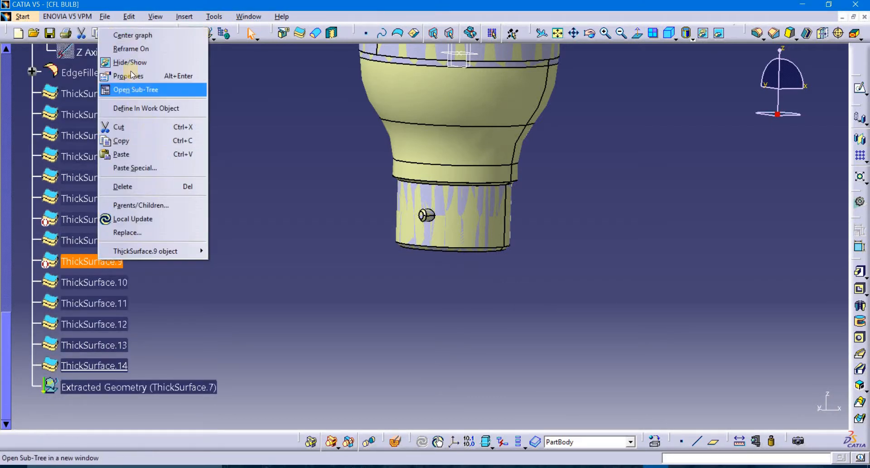
click(136, 187)
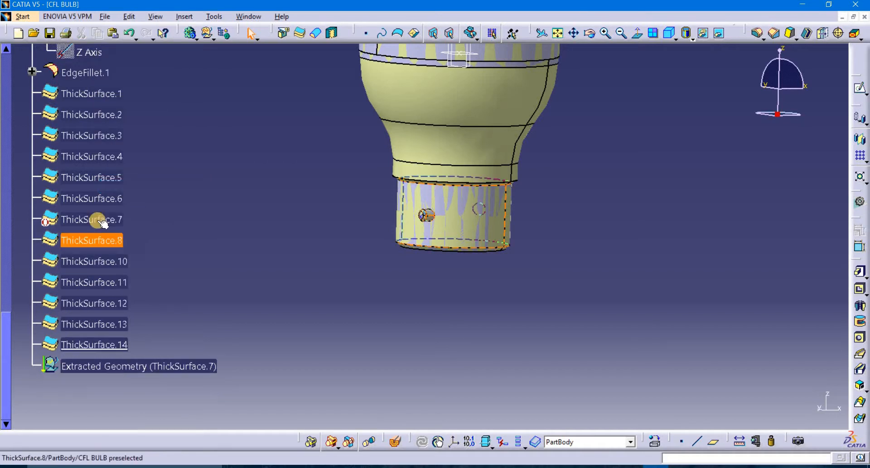
right_click(99, 219)
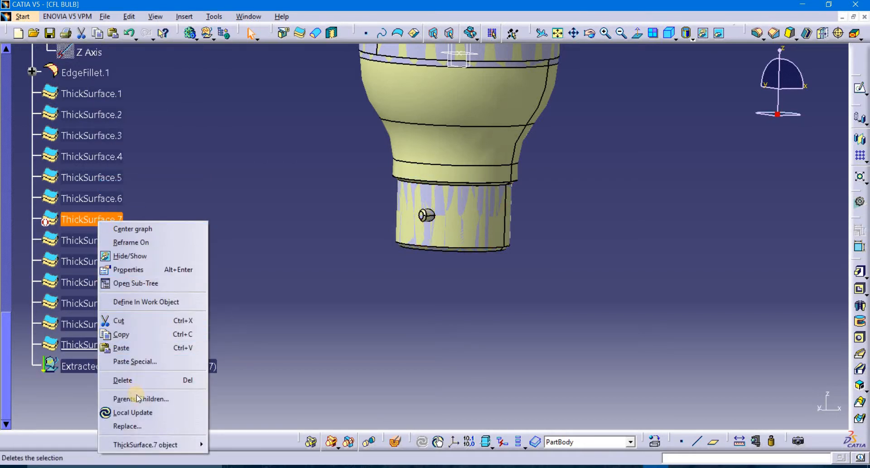
click(126, 380)
Hide the tapered housing surface Revolute.1 and the base surface Symmetry.2 so only their solids show
scroll(128, 189, up, 4)
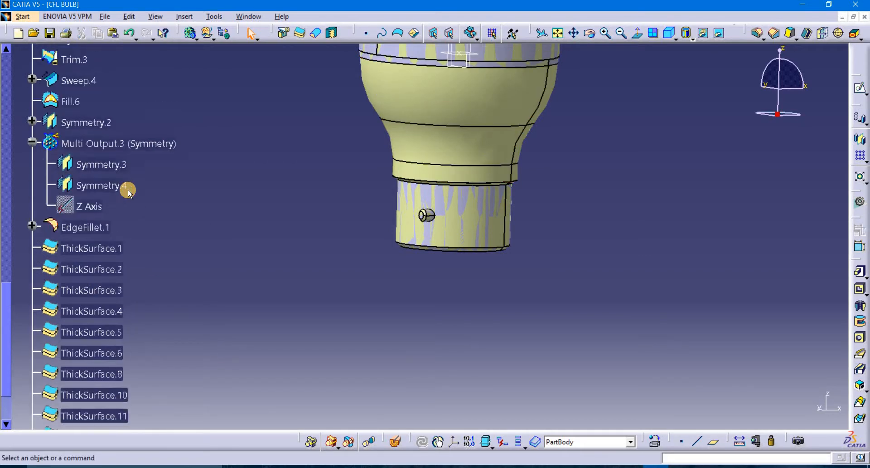
scroll(128, 190, up, 2)
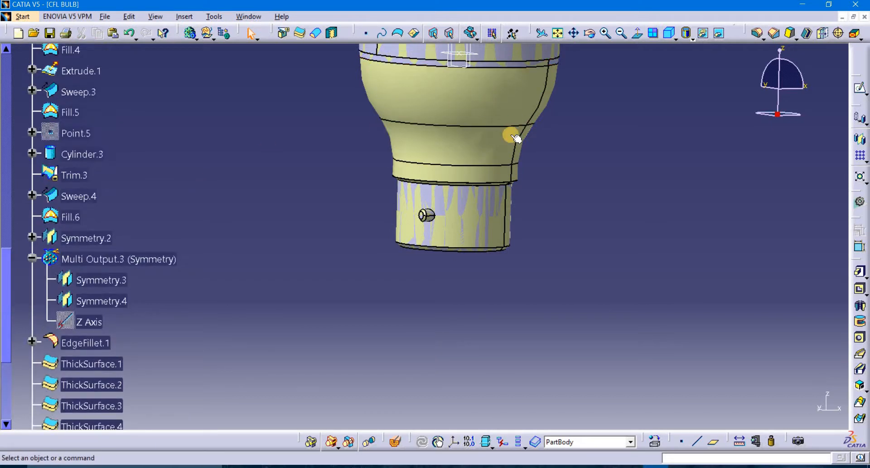
right_click(499, 108)
click(529, 142)
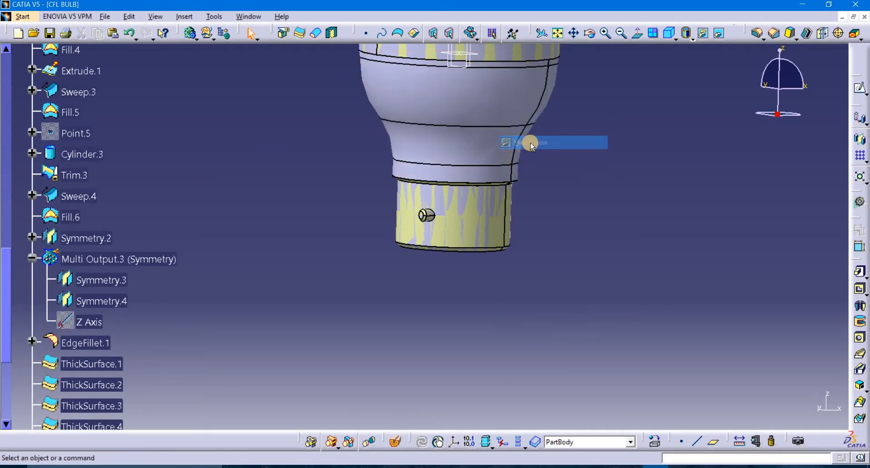
right_click(501, 228)
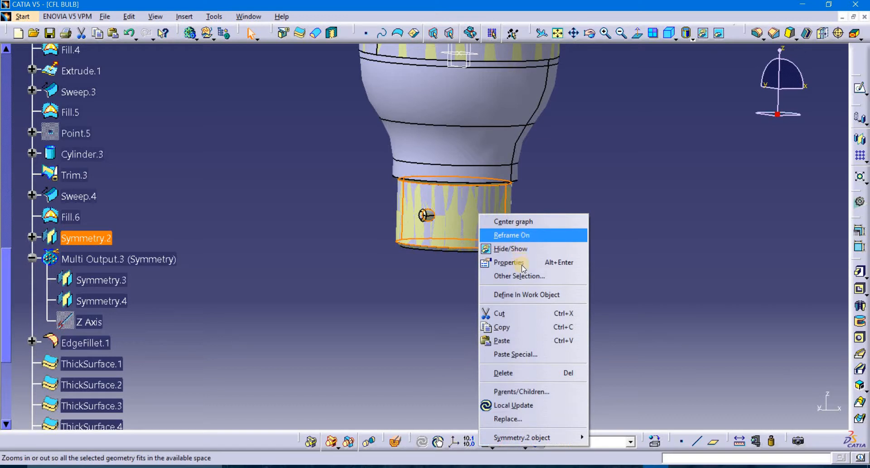
click(510, 248)
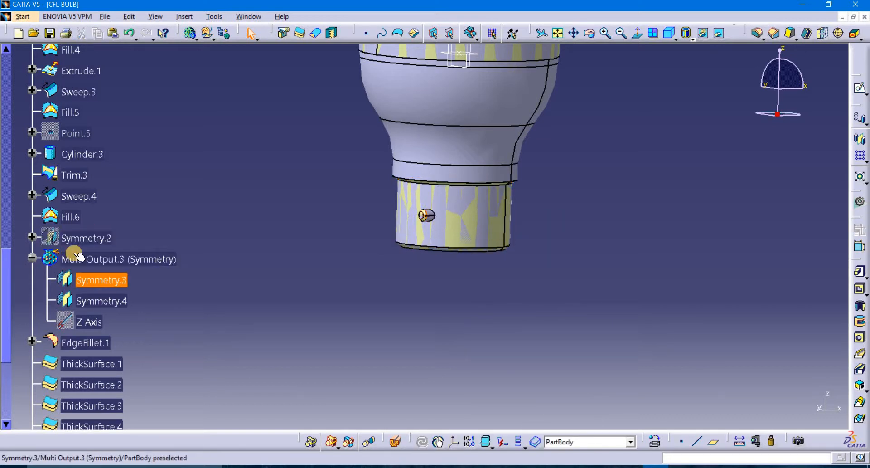
Hide the six surfaces Sweep.1, Sweep.2, Fill.4, Extrude.1, Sweep.3 and Fill.5 together
scroll(85, 121, up, 3)
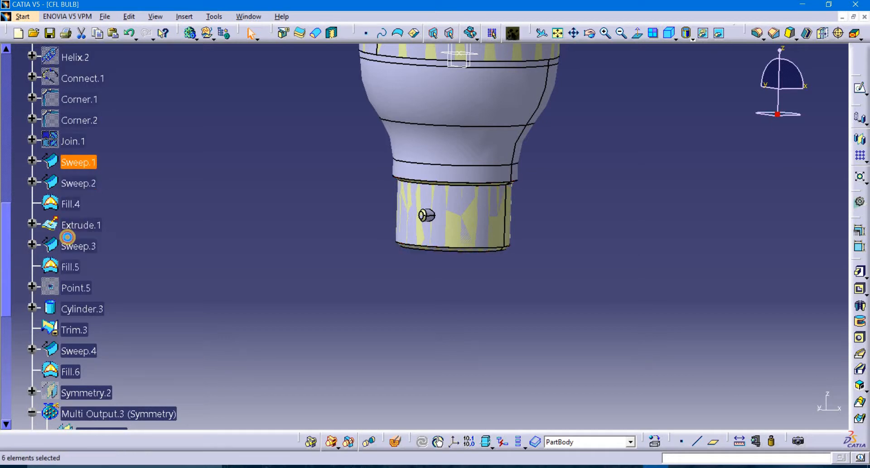
right_click(69, 213)
click(117, 245)
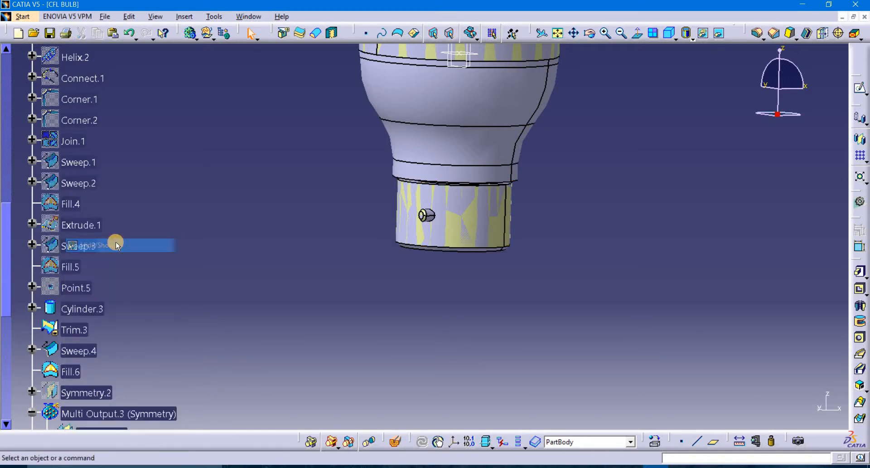
Hide the remaining base and pin surfaces Cylinder.3, Trim.3, Sweep.4 and Fill.6
scroll(92, 271, down, 1)
right_click(90, 272)
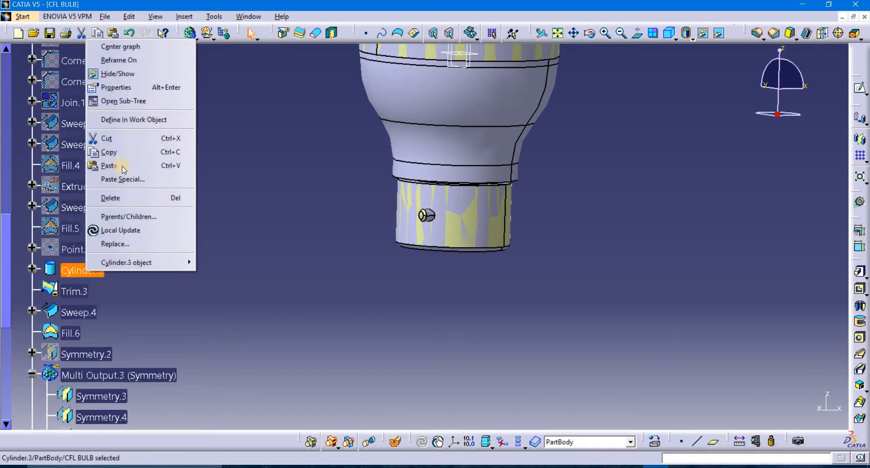
click(118, 74)
scroll(84, 240, down, 1)
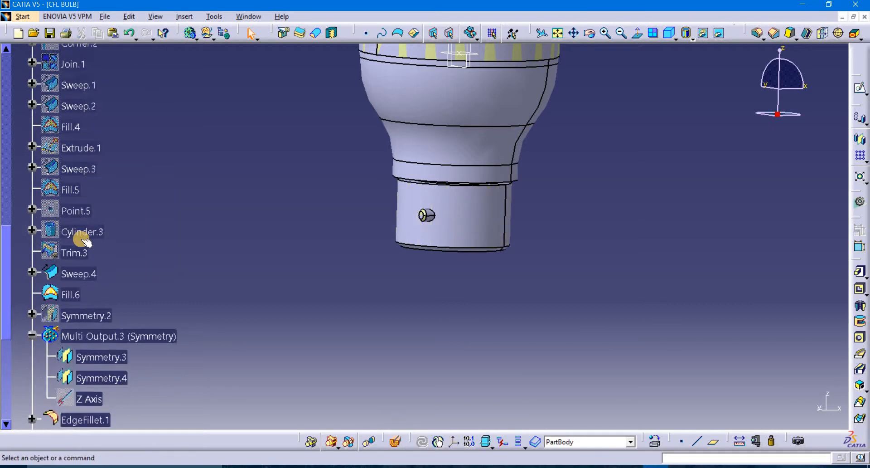
right_click(88, 272)
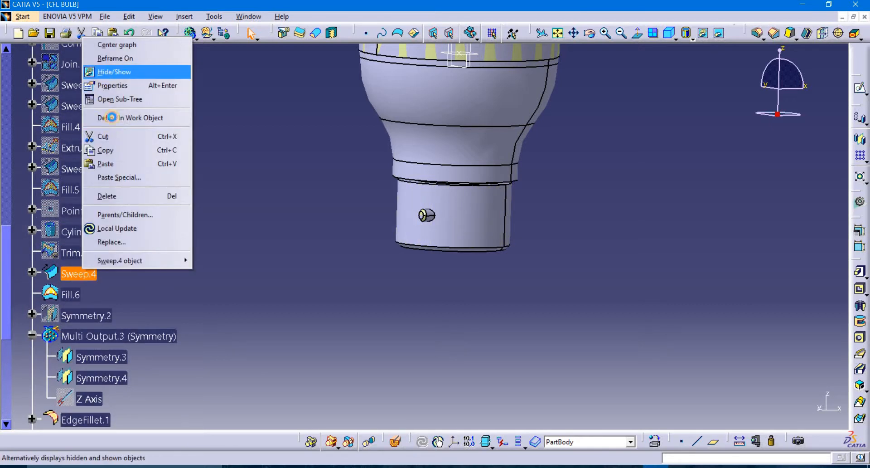
click(109, 72)
scroll(80, 295, down, 1)
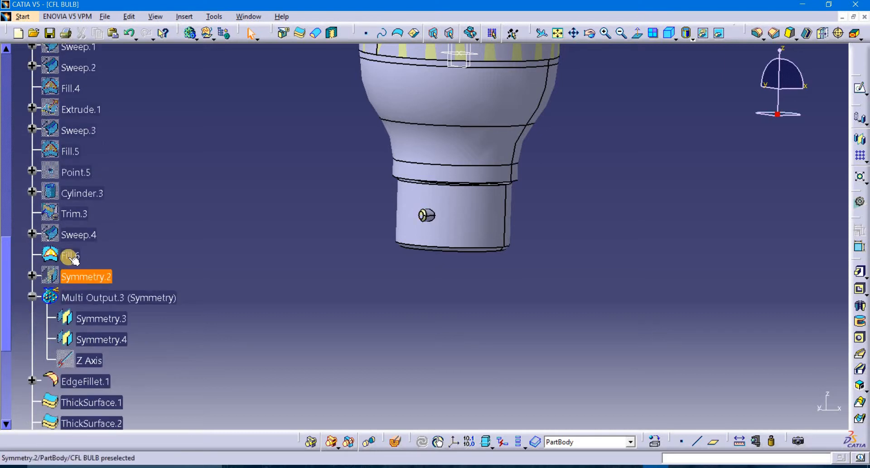
right_click(70, 261)
click(113, 58)
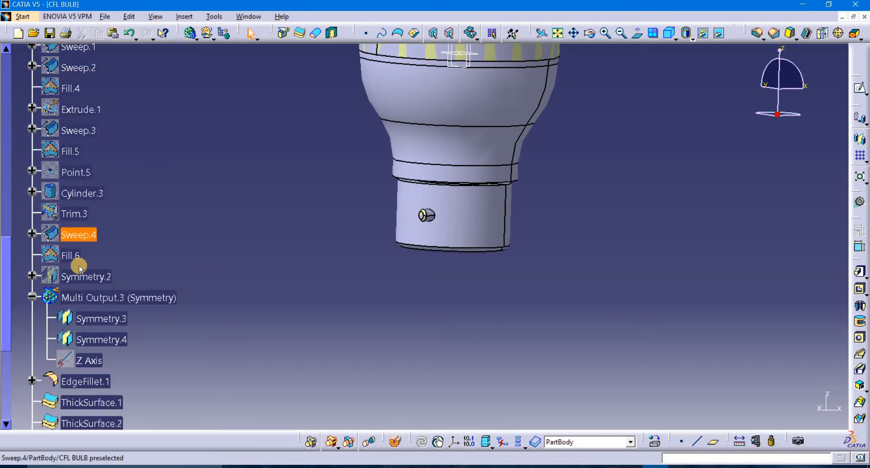
Hide the EdgeFillet.1 surface and the mirrored pin surfaces in Multi Output.3 (Symmetry)
scroll(107, 247, down, 2)
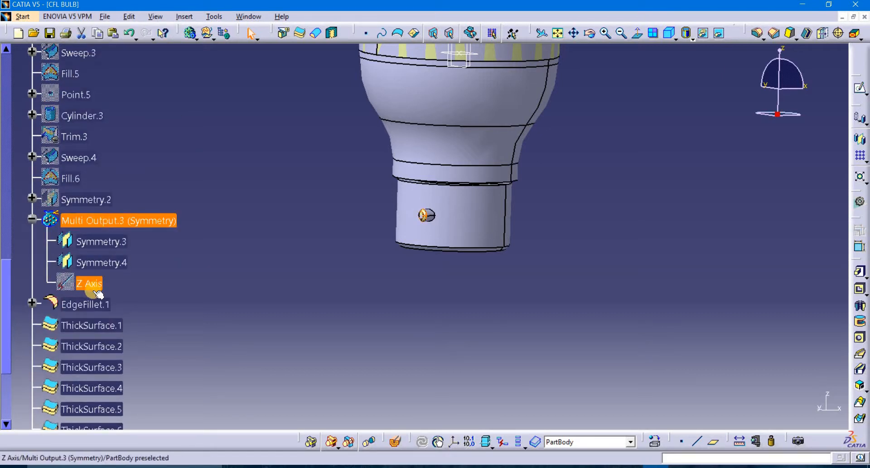
right_click(109, 221)
click(136, 250)
Hide Multi-sections Surface.1 and the fill surfaces Fill.2 and Fill.3
scroll(139, 227, up, 8)
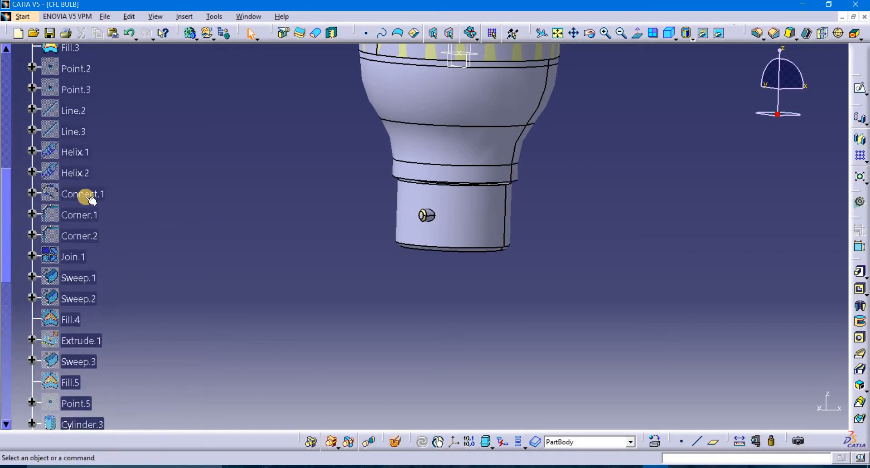
scroll(63, 181, up, 4)
right_click(81, 97)
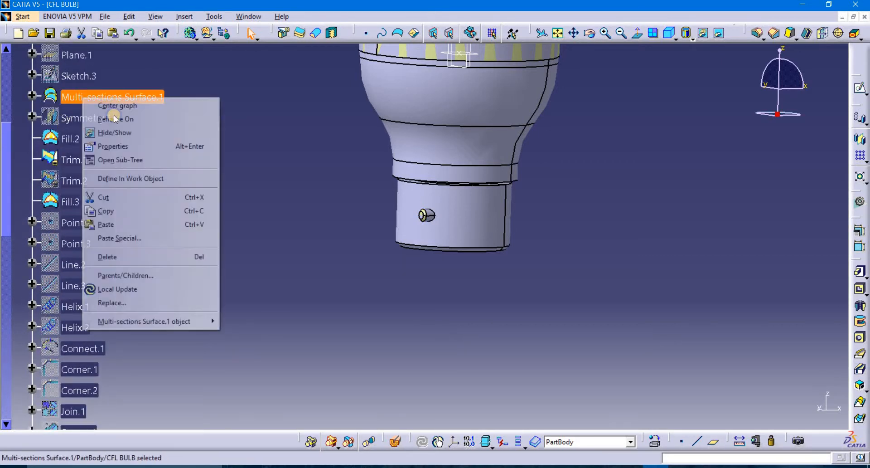
click(121, 136)
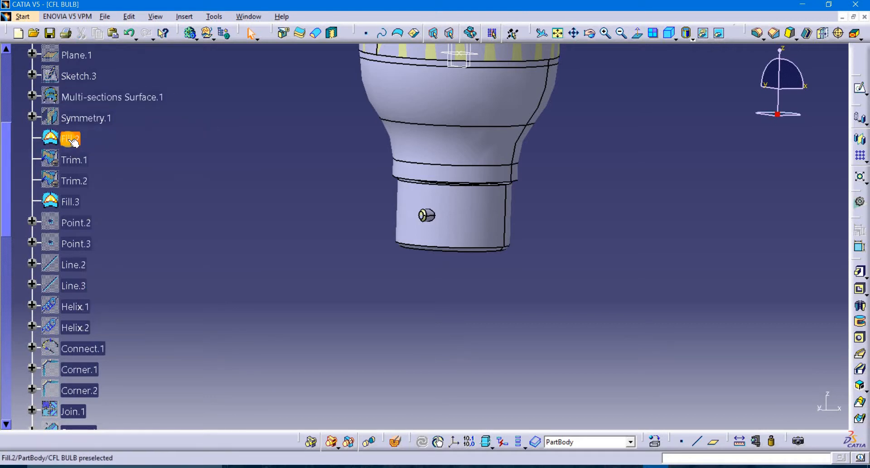
right_click(71, 206)
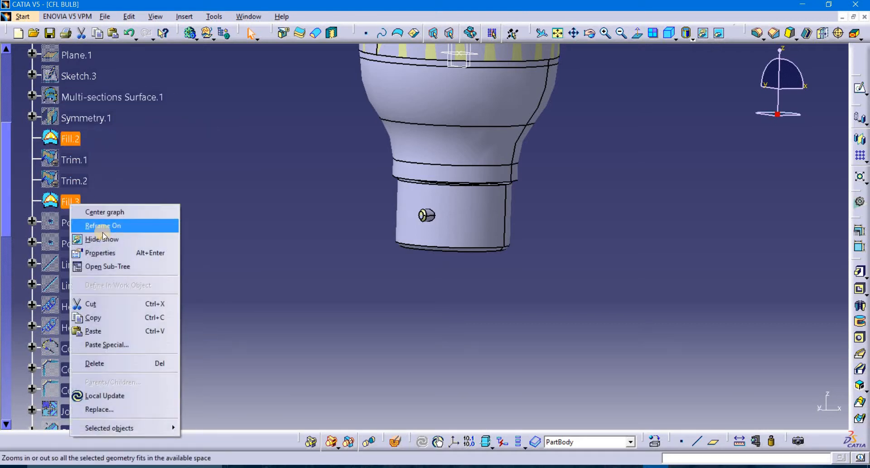
click(113, 235)
Hide Point.1, Cylinder.1 and Fill.1 at the start of the PartBody together
scroll(118, 208, up, 5)
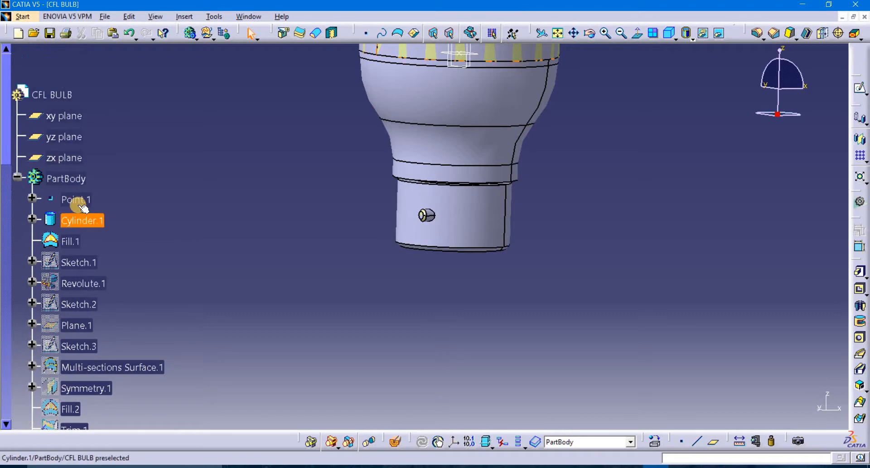
click(75, 200)
ctrl+click(81, 220)
ctrl+click(70, 241)
right_click(89, 221)
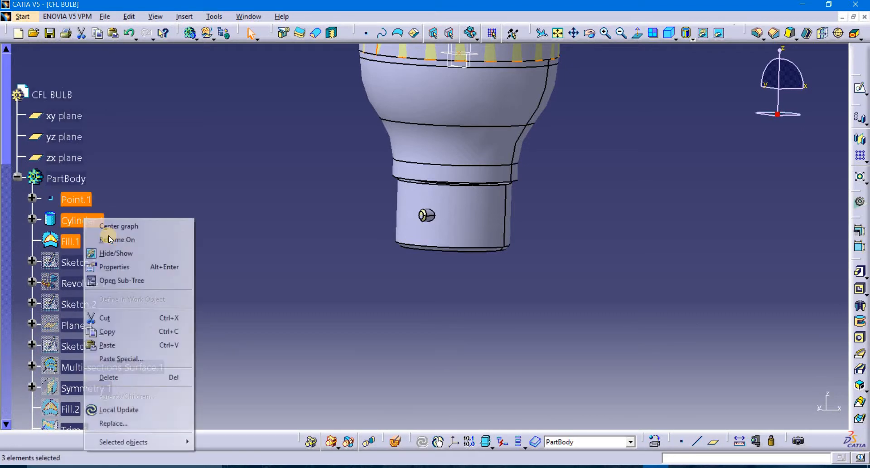
click(120, 253)
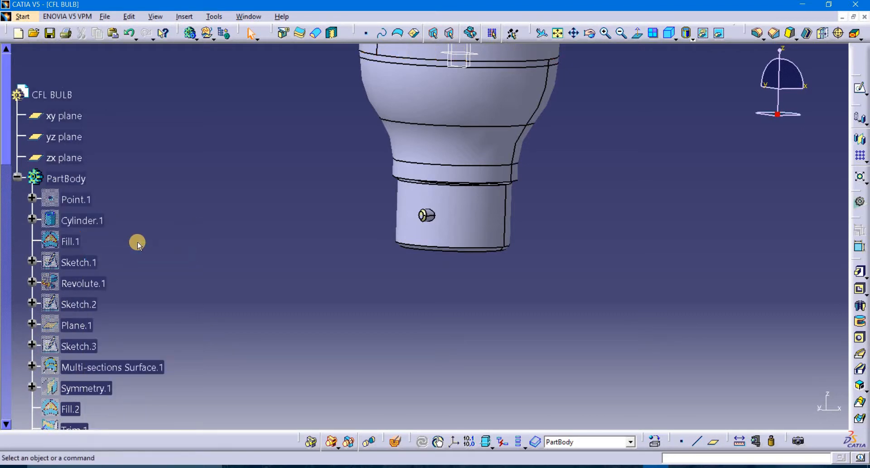
Toggle the visibility of Multi Output.3 (Symmetry) twice, checking the base pin from another side in between
scroll(97, 205, down, 15)
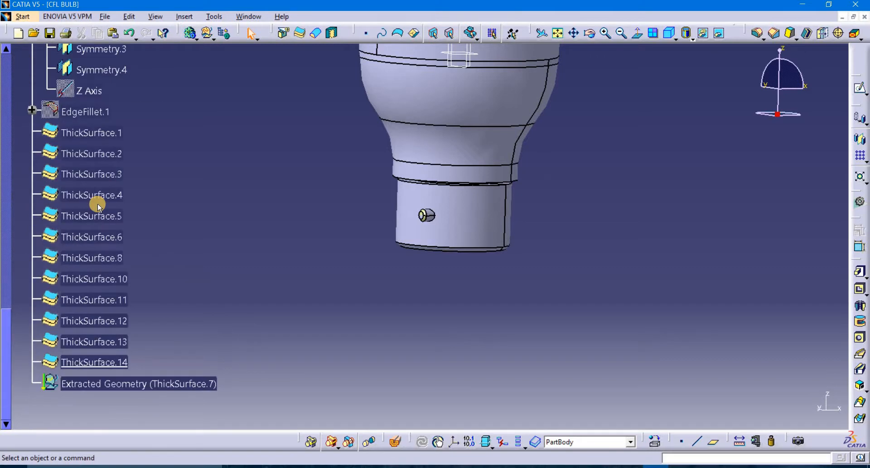
scroll(110, 229, up, 2)
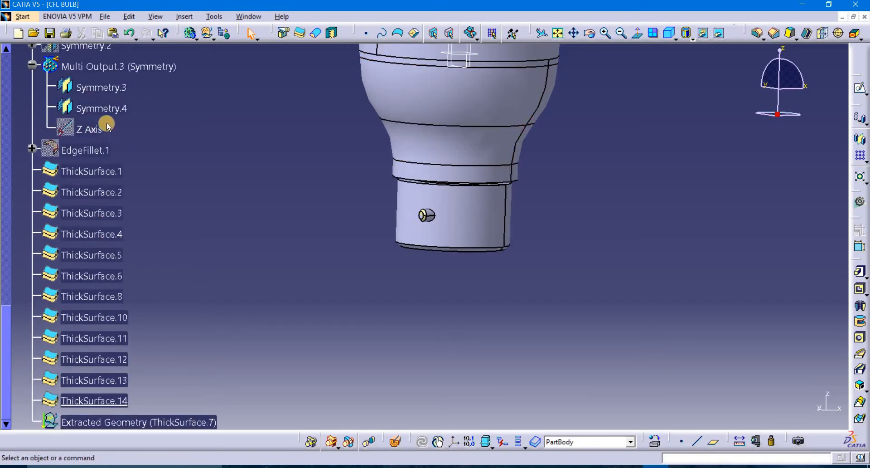
right_click(114, 72)
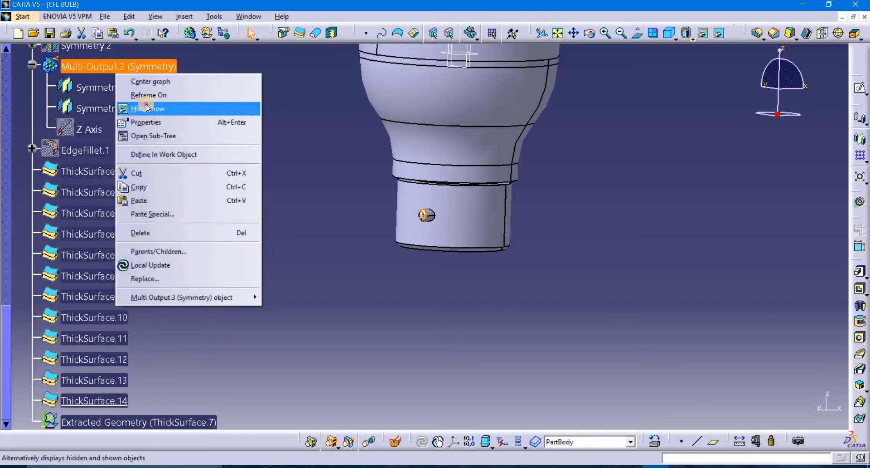
click(141, 108)
scroll(300, 145, up, 5)
middle_drag(201, 186, 346, 233)
scroll(135, 124, down, 4)
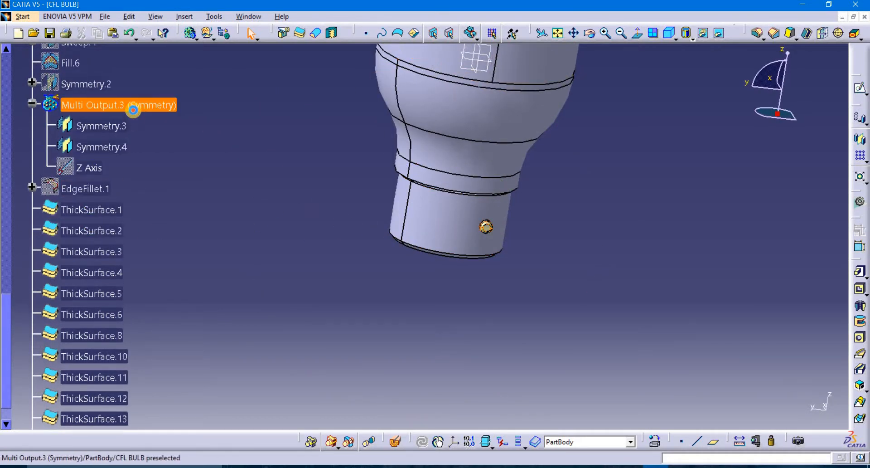
right_click(132, 105)
click(175, 143)
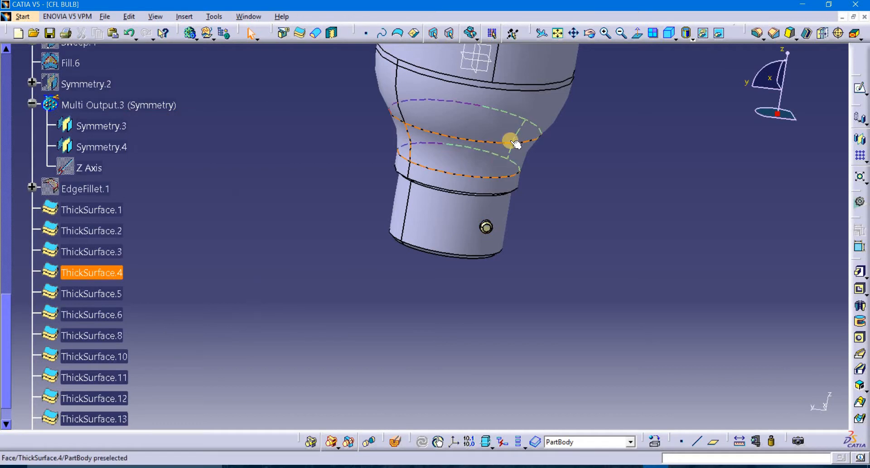
Hide the xy, yz and zx reference planes together
middle_drag(510, 140, 345, 154)
middle_drag(367, 182, 356, 257)
scroll(356, 257, up, 2)
scroll(245, 194, up, 10)
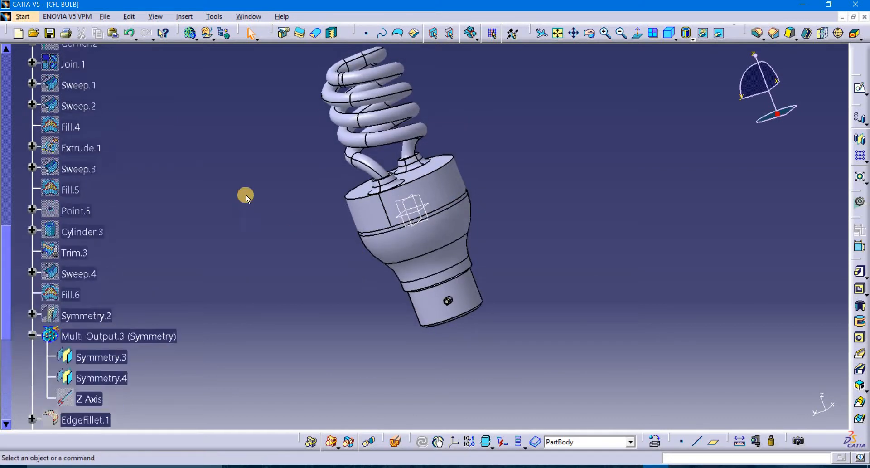
click(64, 155)
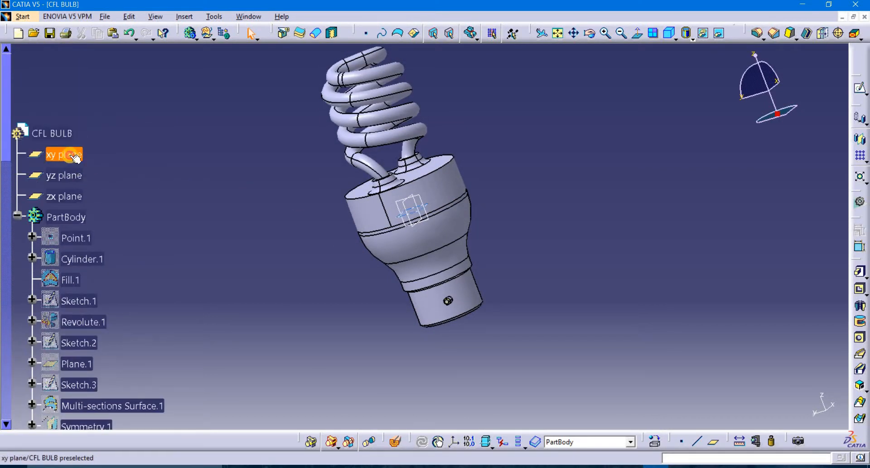
ctrl+click(67, 196)
ctrl+click(66, 177)
right_click(73, 183)
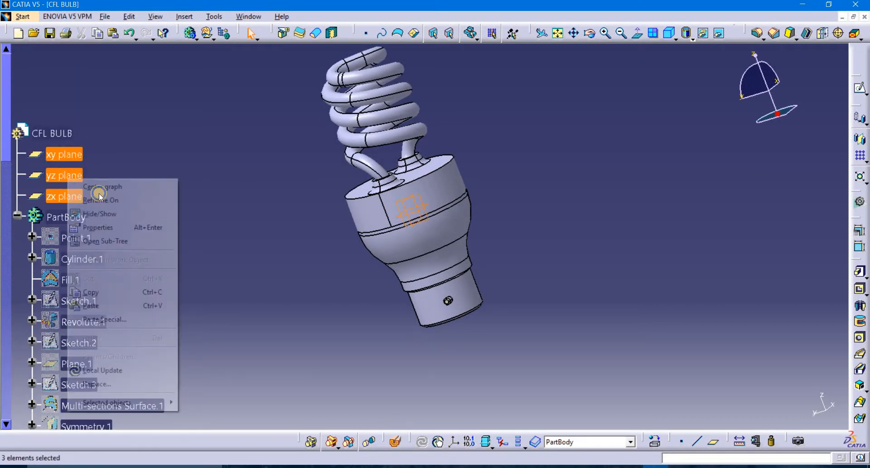
click(123, 213)
Inspect the finished bulb from above, then show it centred in the isometric view
middle_drag(299, 223, 428, 237)
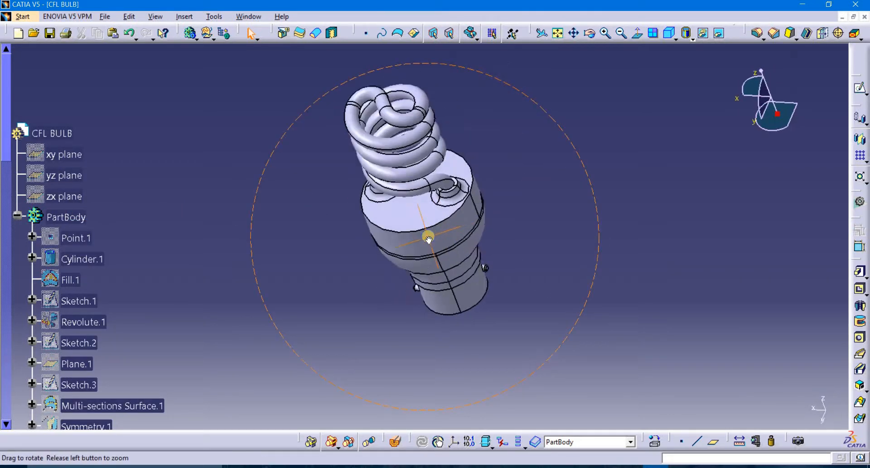
click(669, 32)
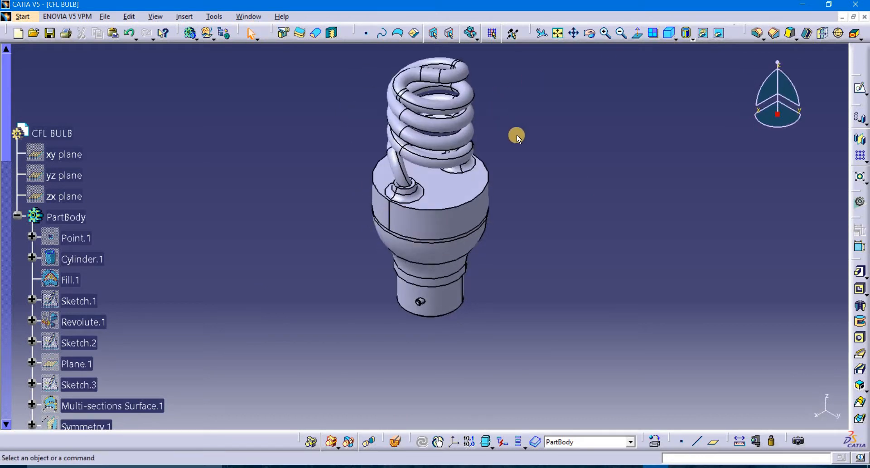
middle_drag(517, 134, 520, 181)
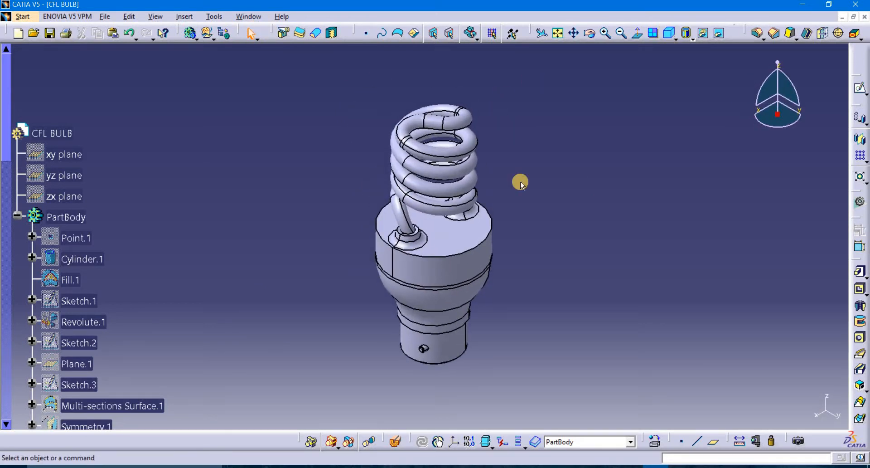